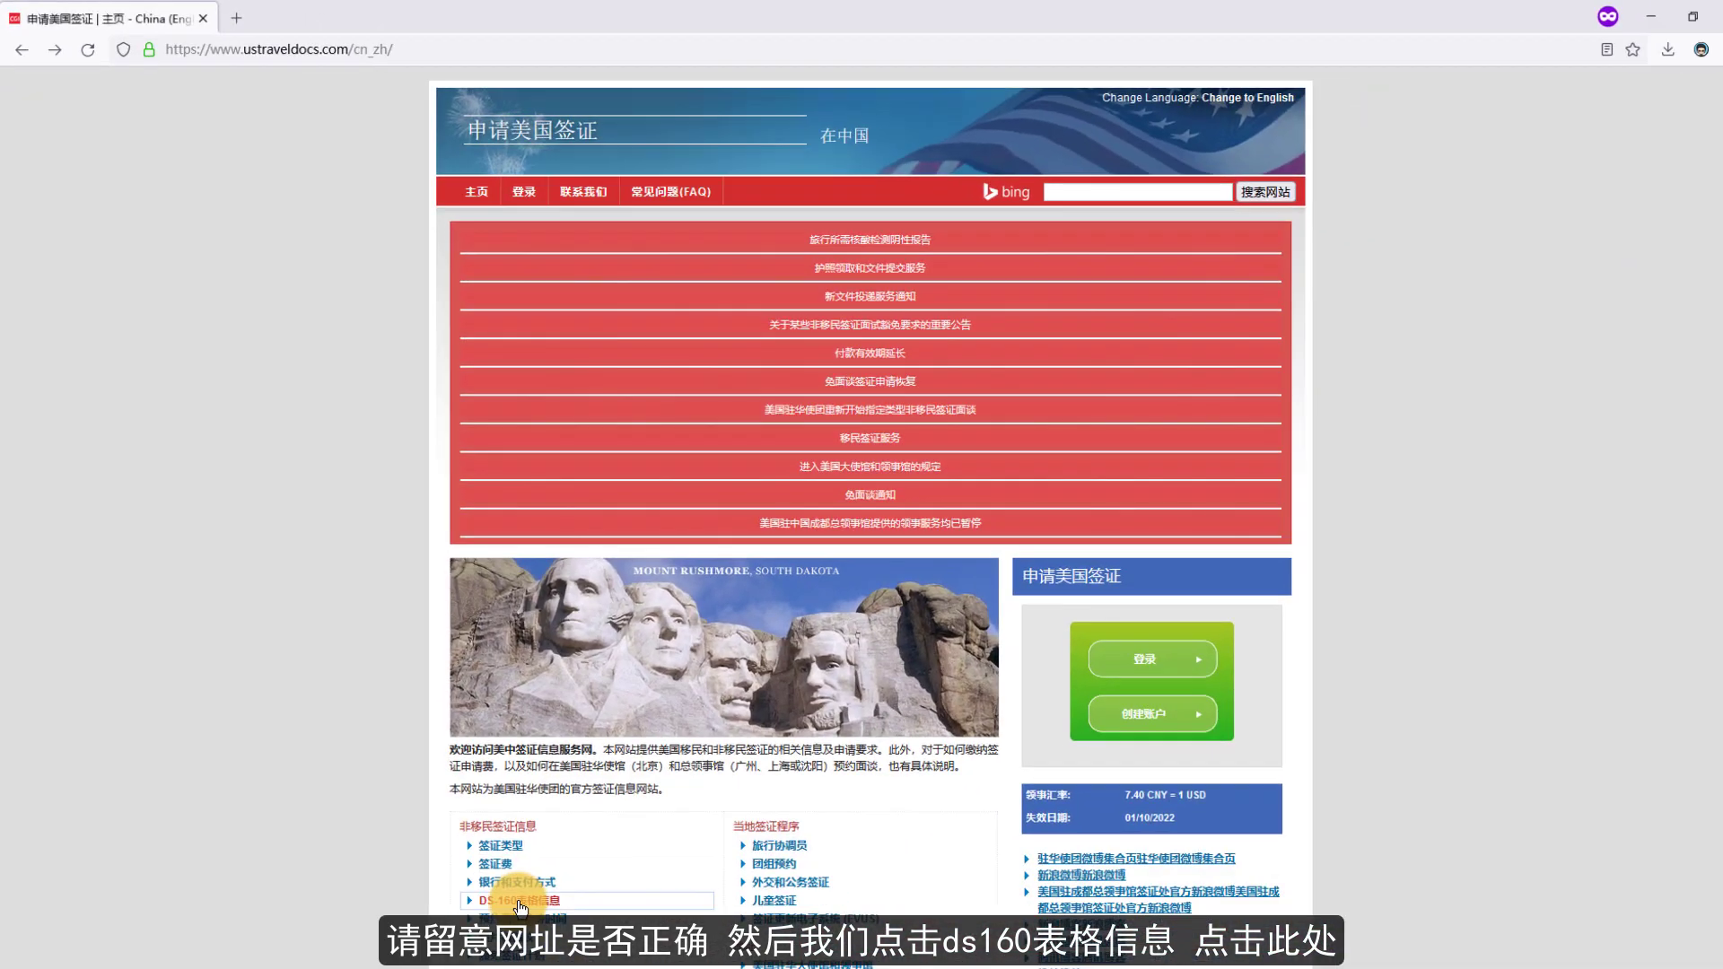
- Go from the DS-160 form information page to the CEAC DS-160 start page in a new tab
click(521, 907)
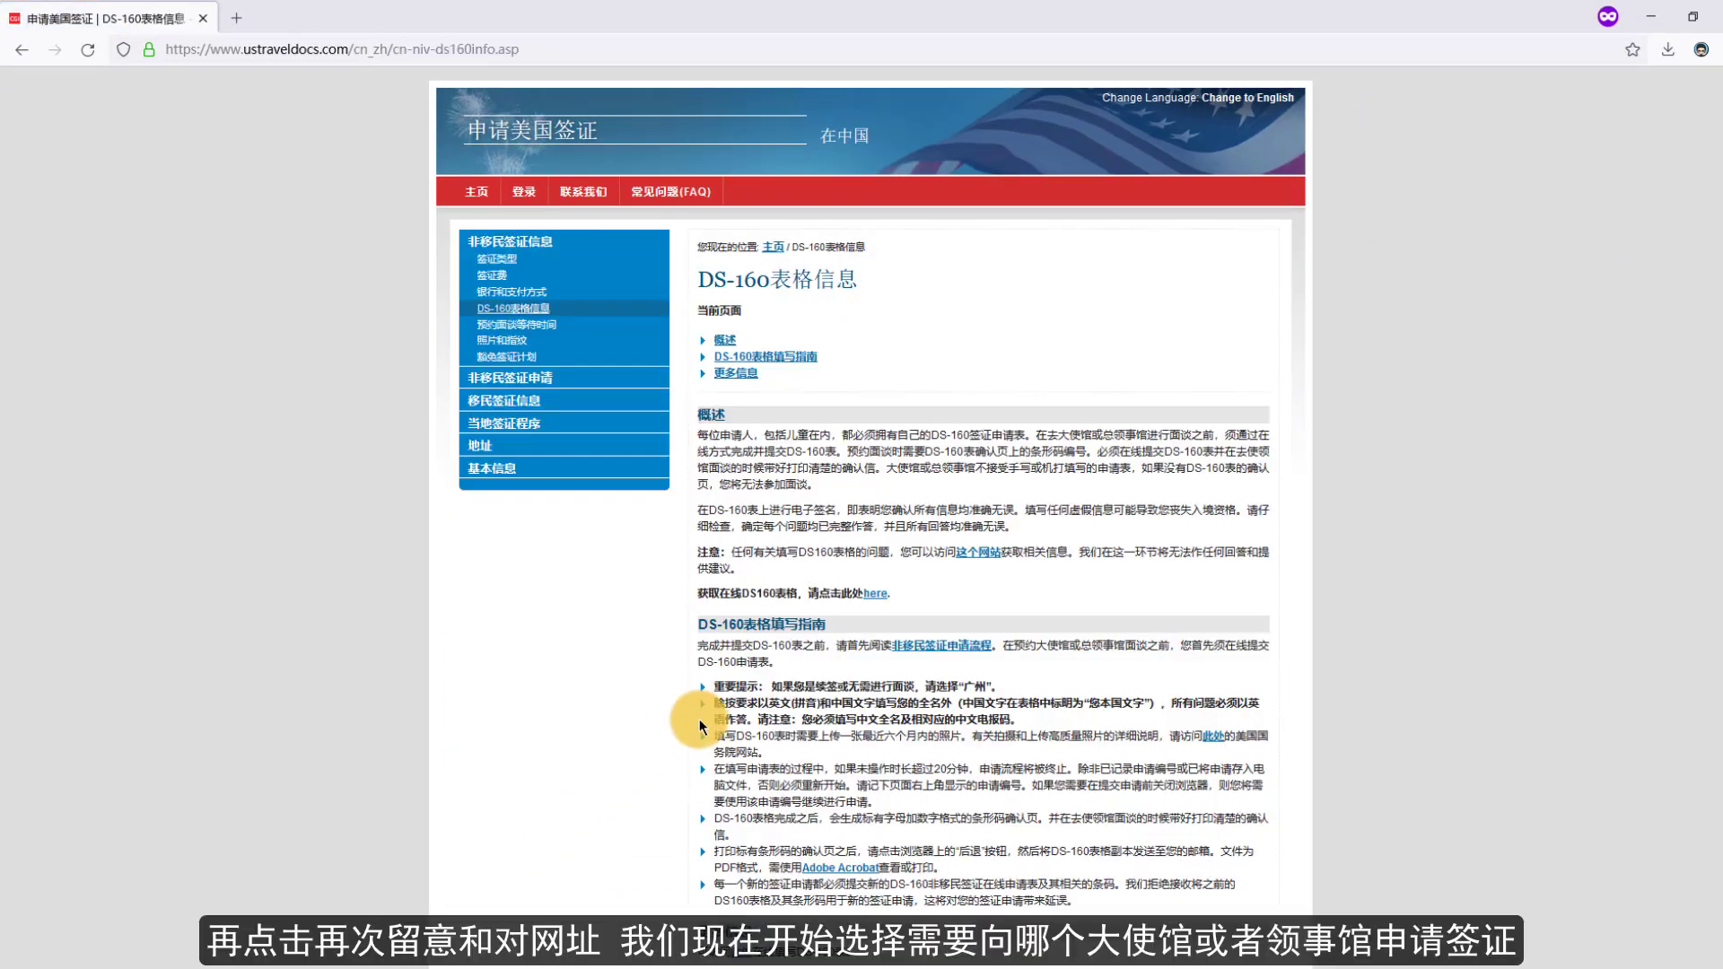
click(881, 599)
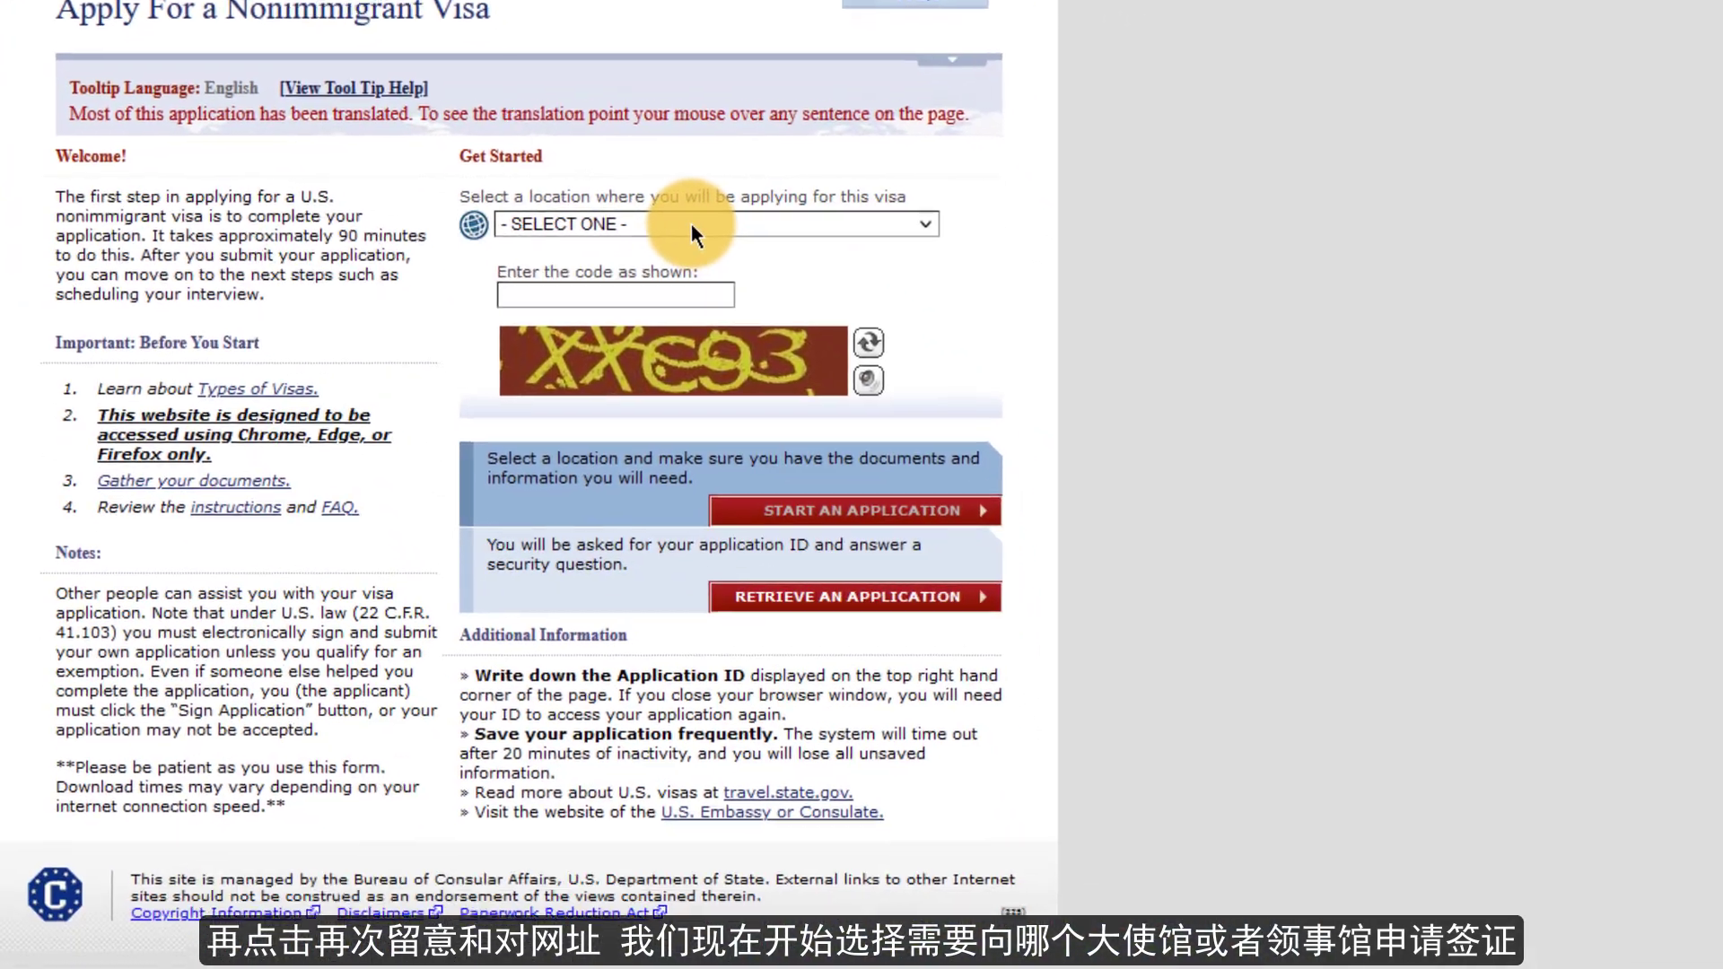
- Choose CHINA, SHANGHAI as the application location, enter the captcha code, and start an application
click(1055, 835)
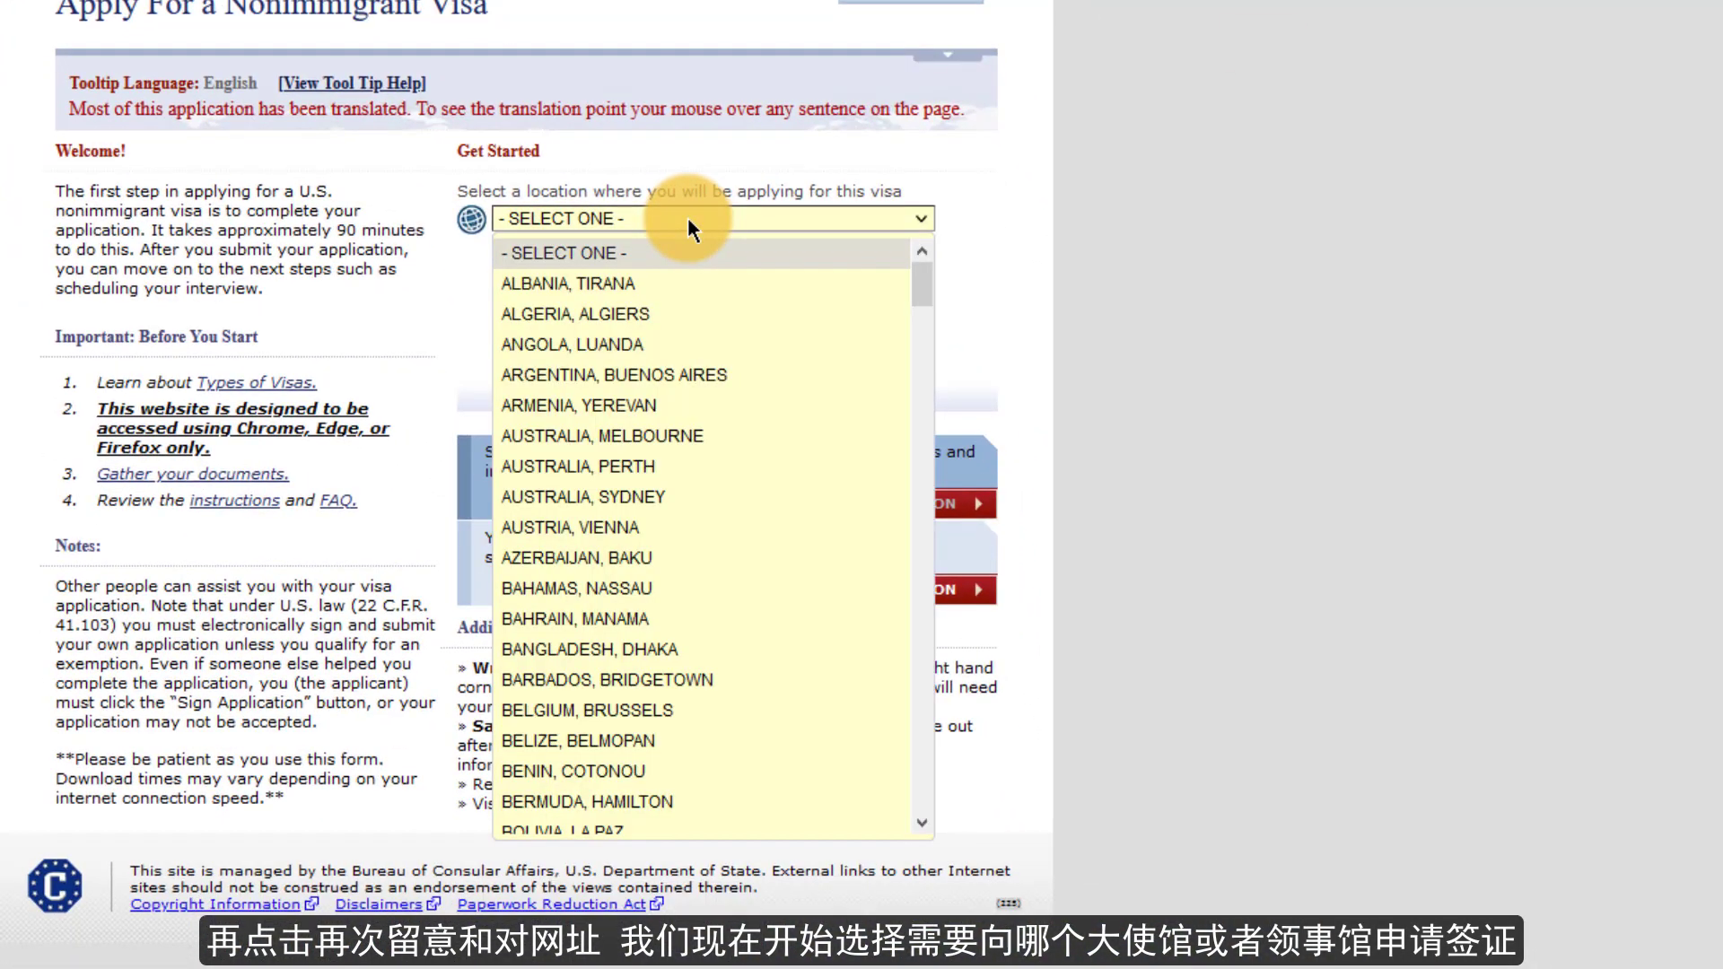
scroll(689, 565, down, 8)
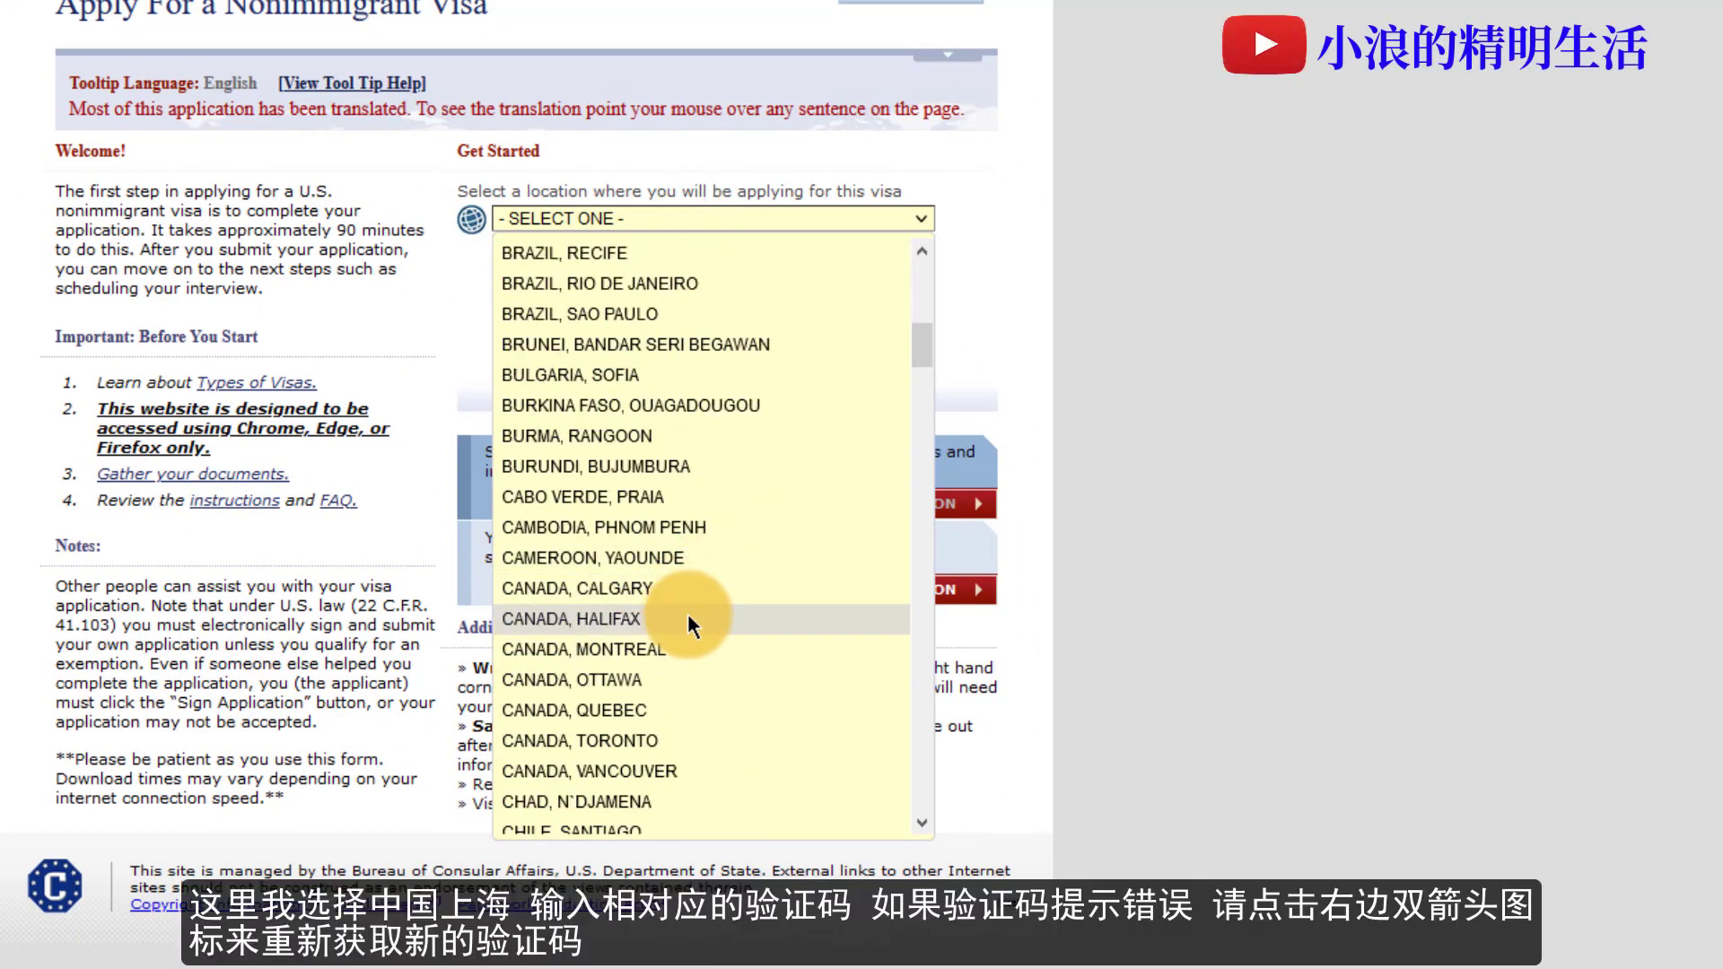
scroll(687, 614, down, 6)
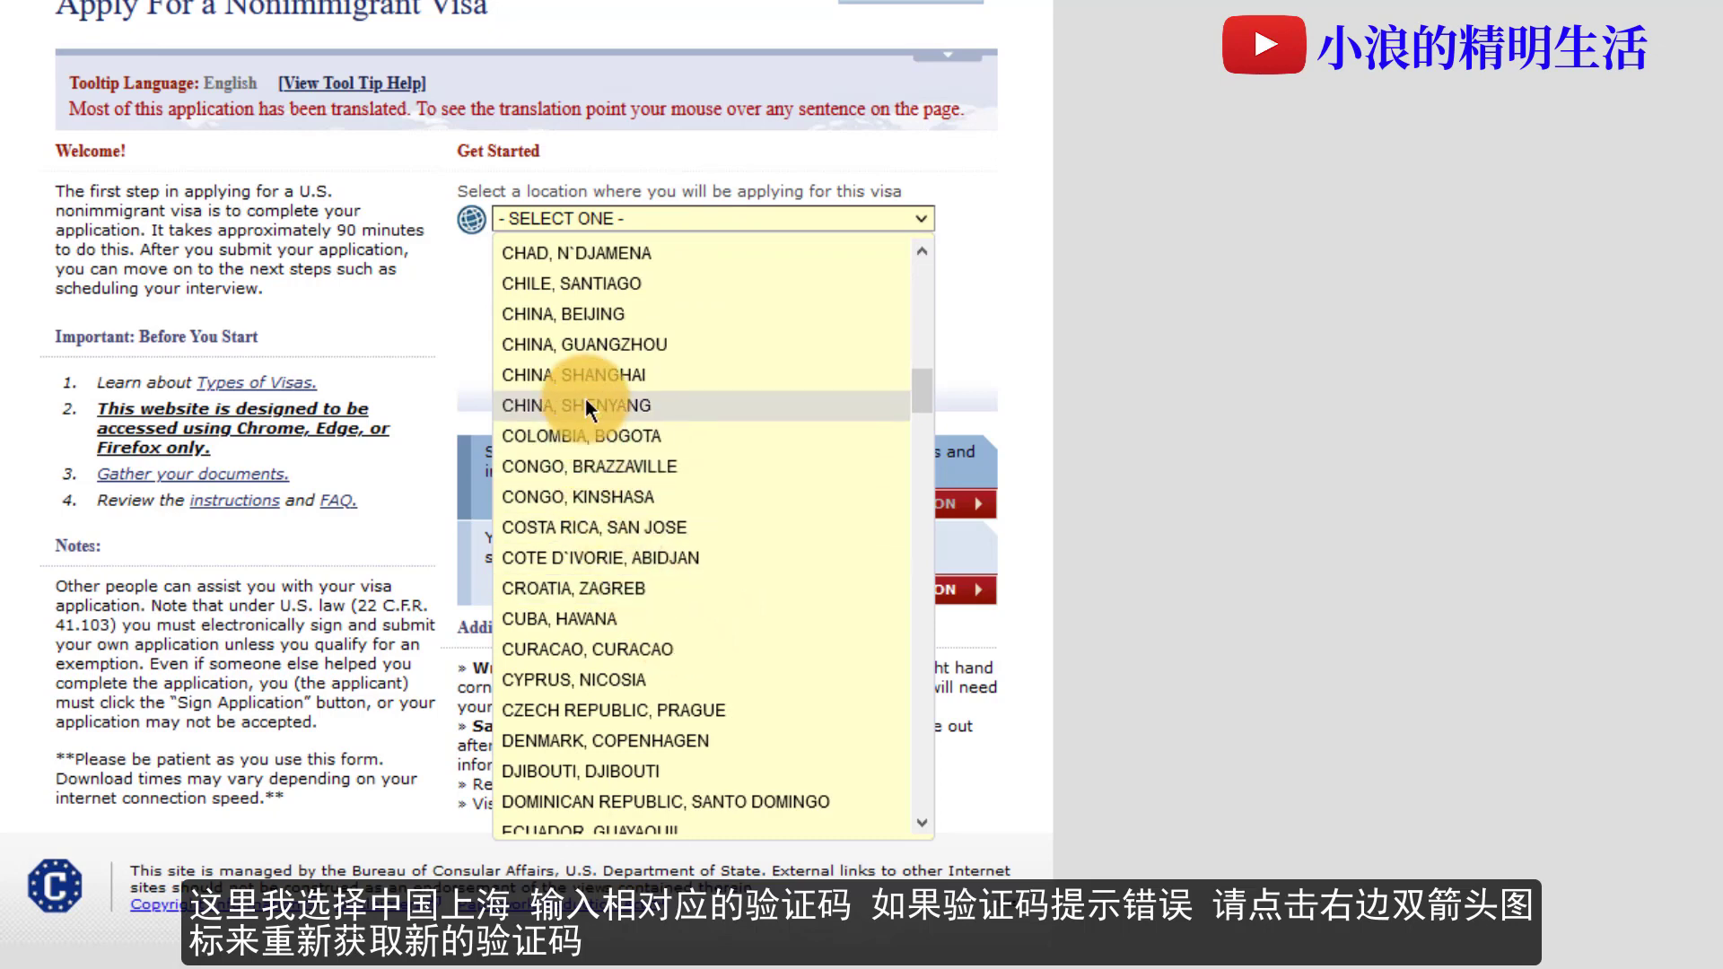
click(586, 376)
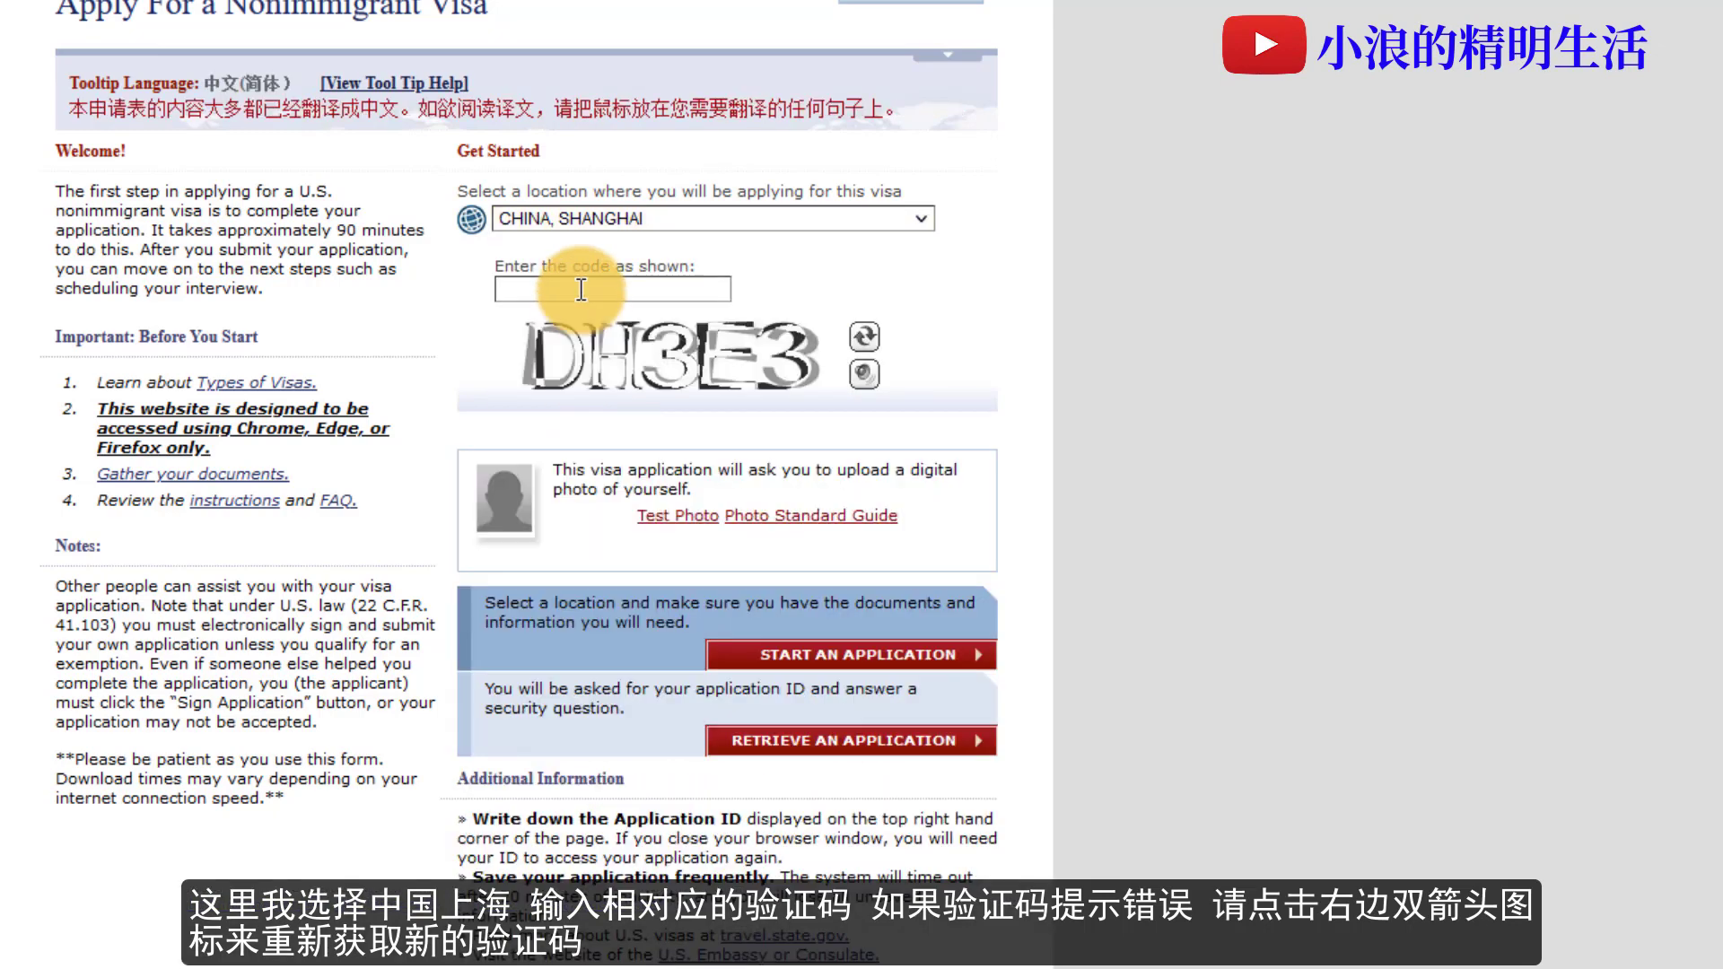
text(DH3E3)
click(884, 661)
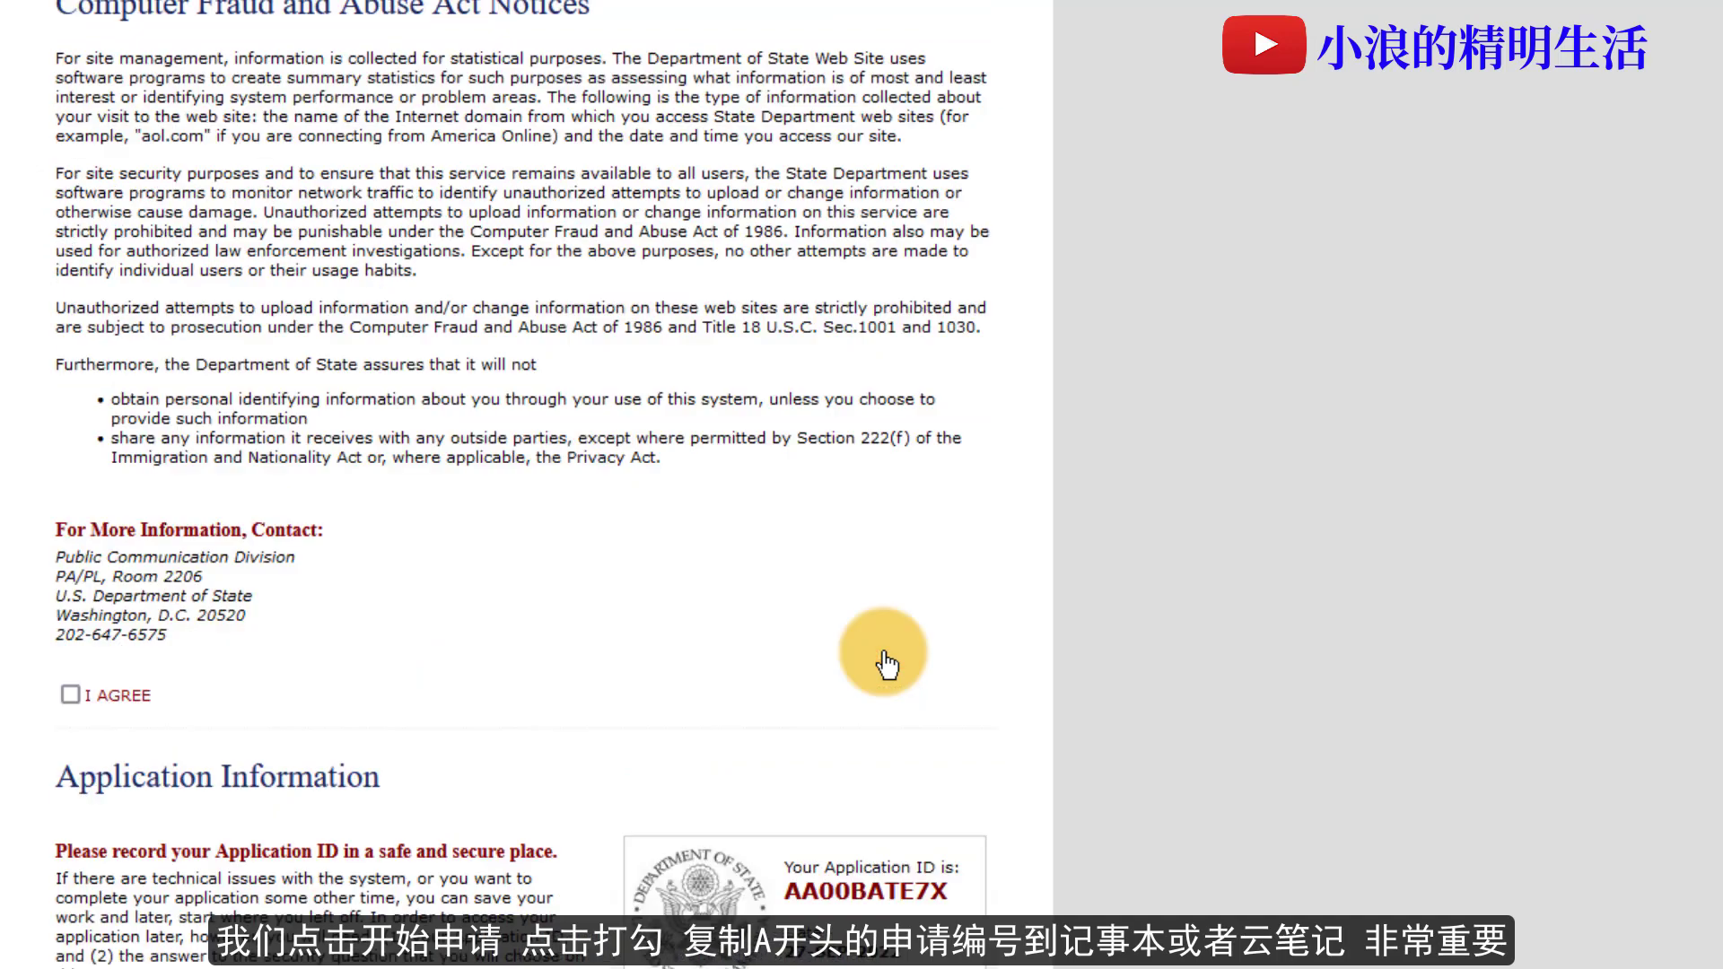
- Accept the notices, copy the Application ID, and answer the mother's-mother given-name security question
click(69, 694)
scroll(590, 677, down, 6)
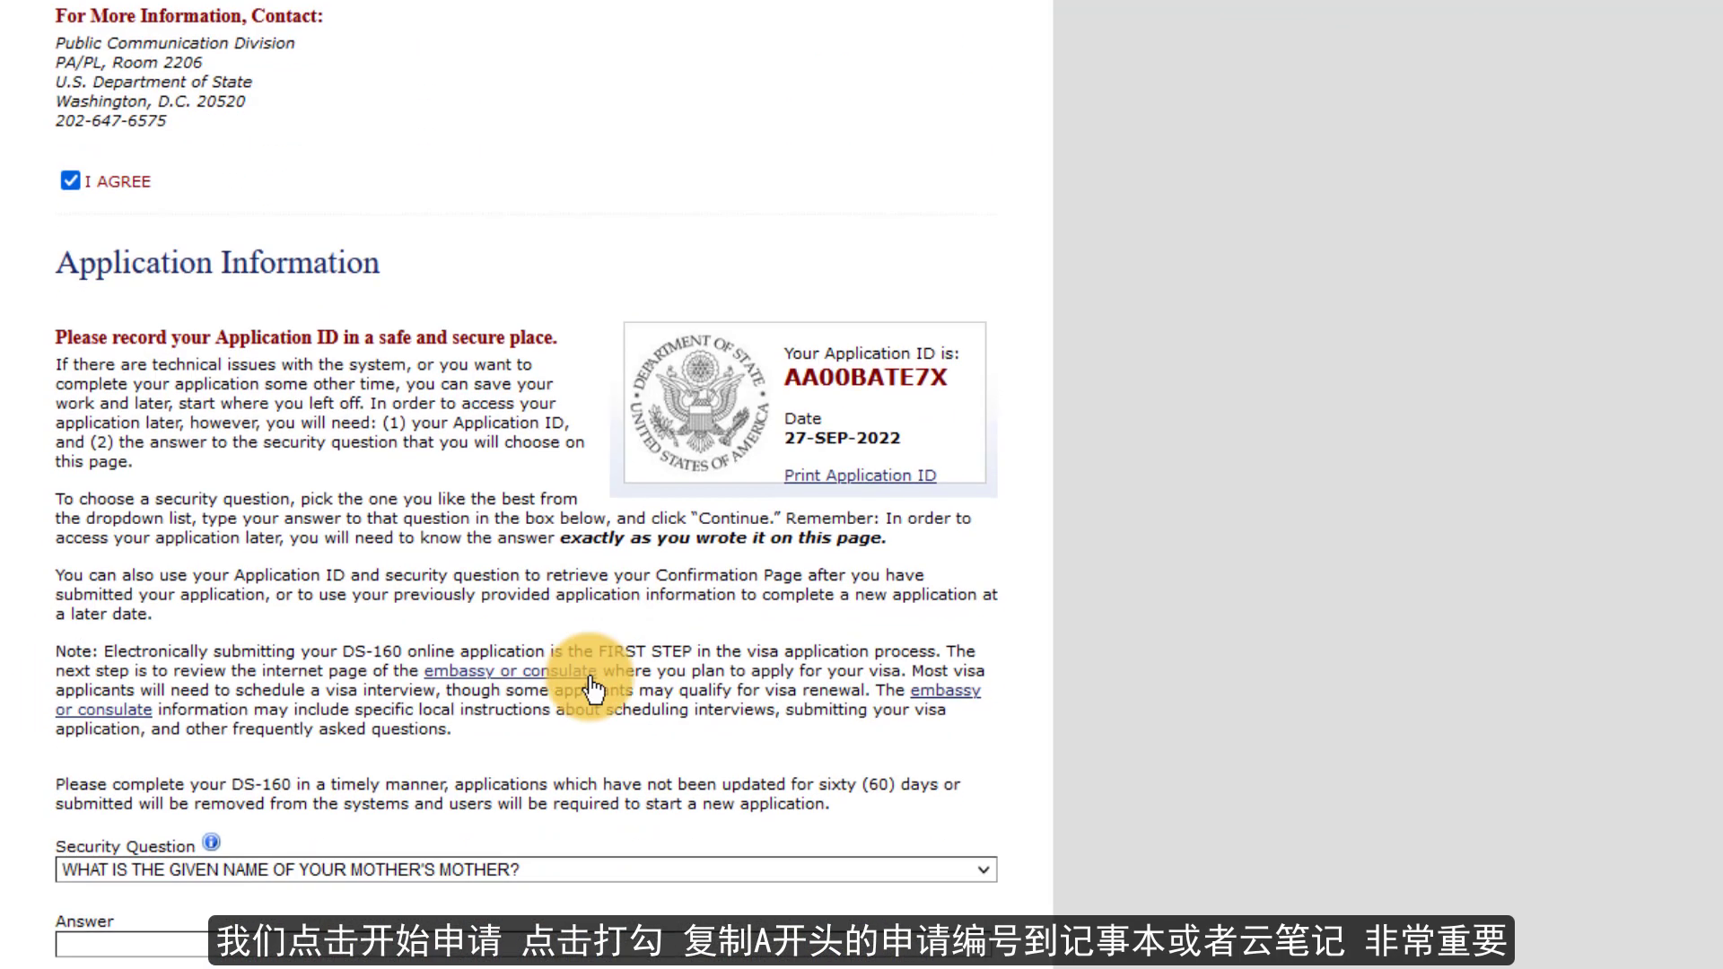
drag(951, 379, 789, 384)
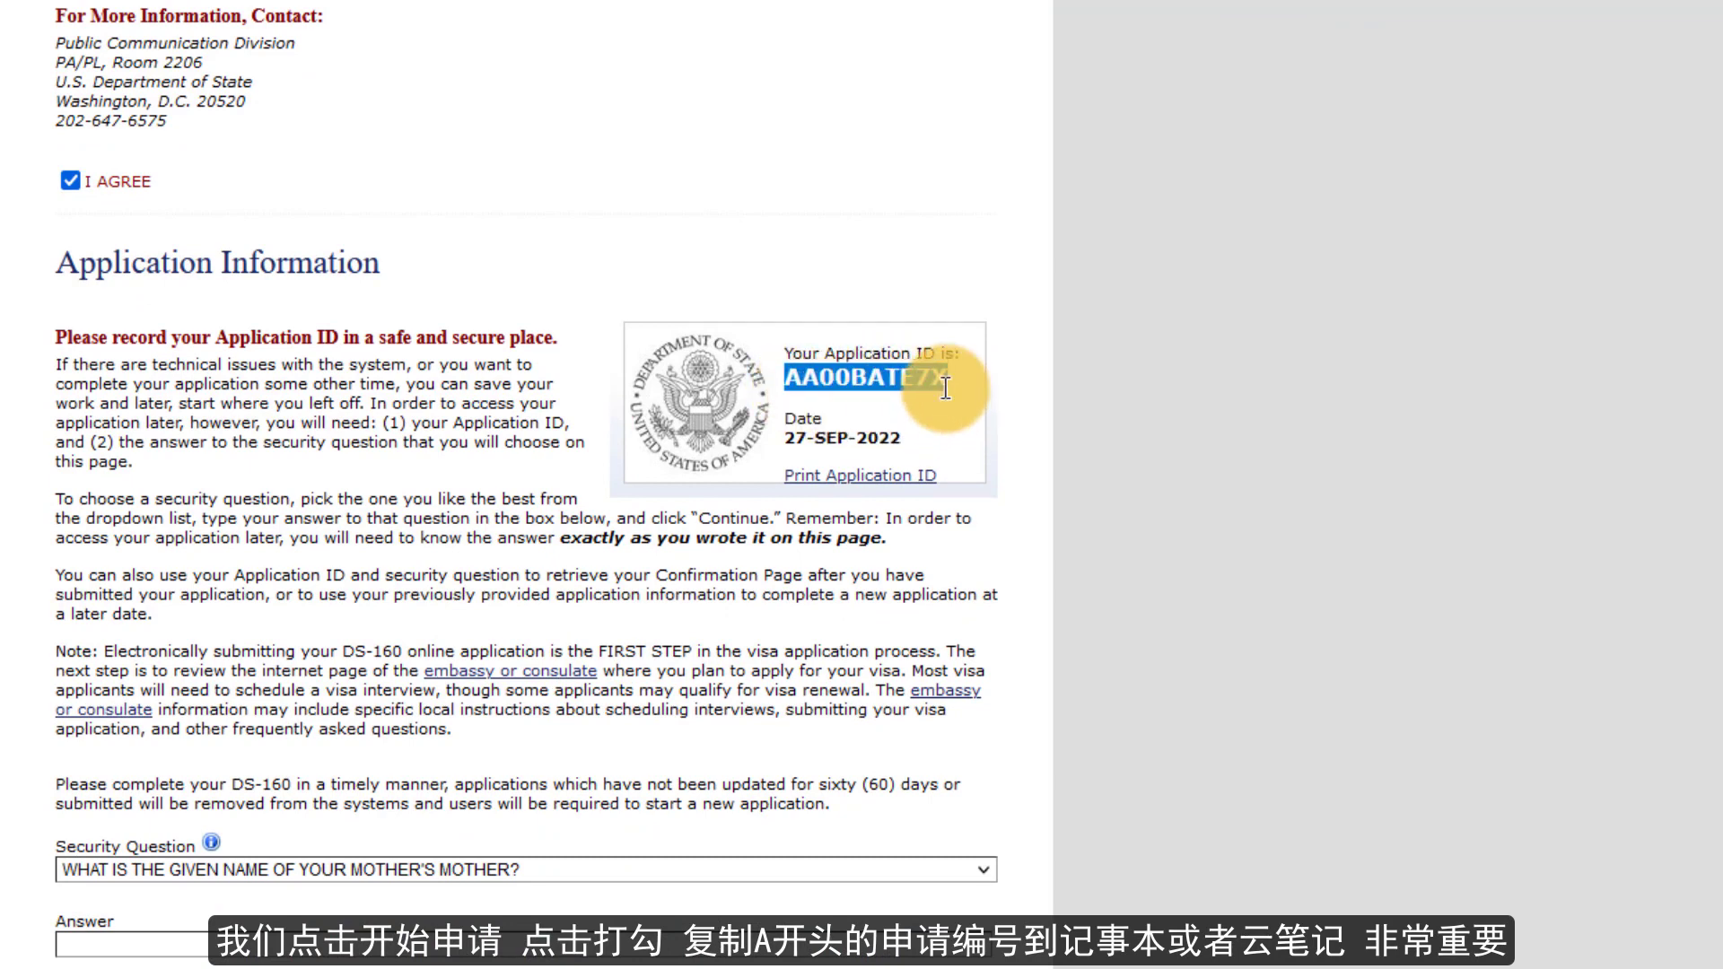
click(392, 942)
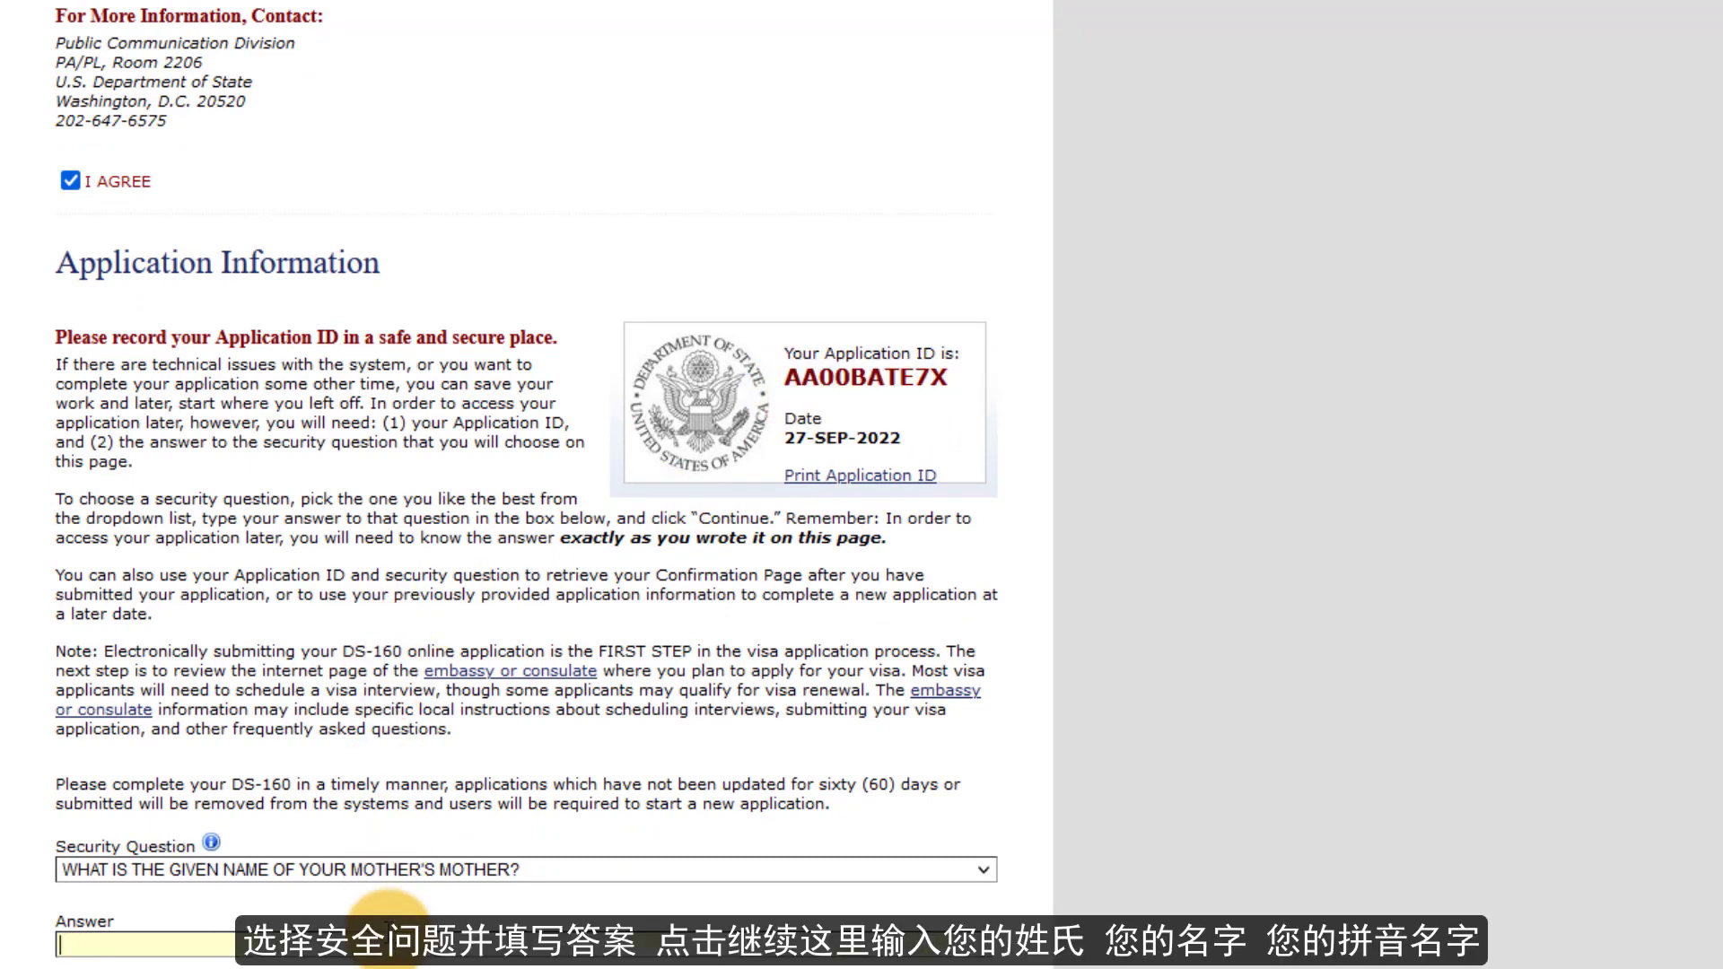
text(WANG)
scroll(386, 897, down, 2)
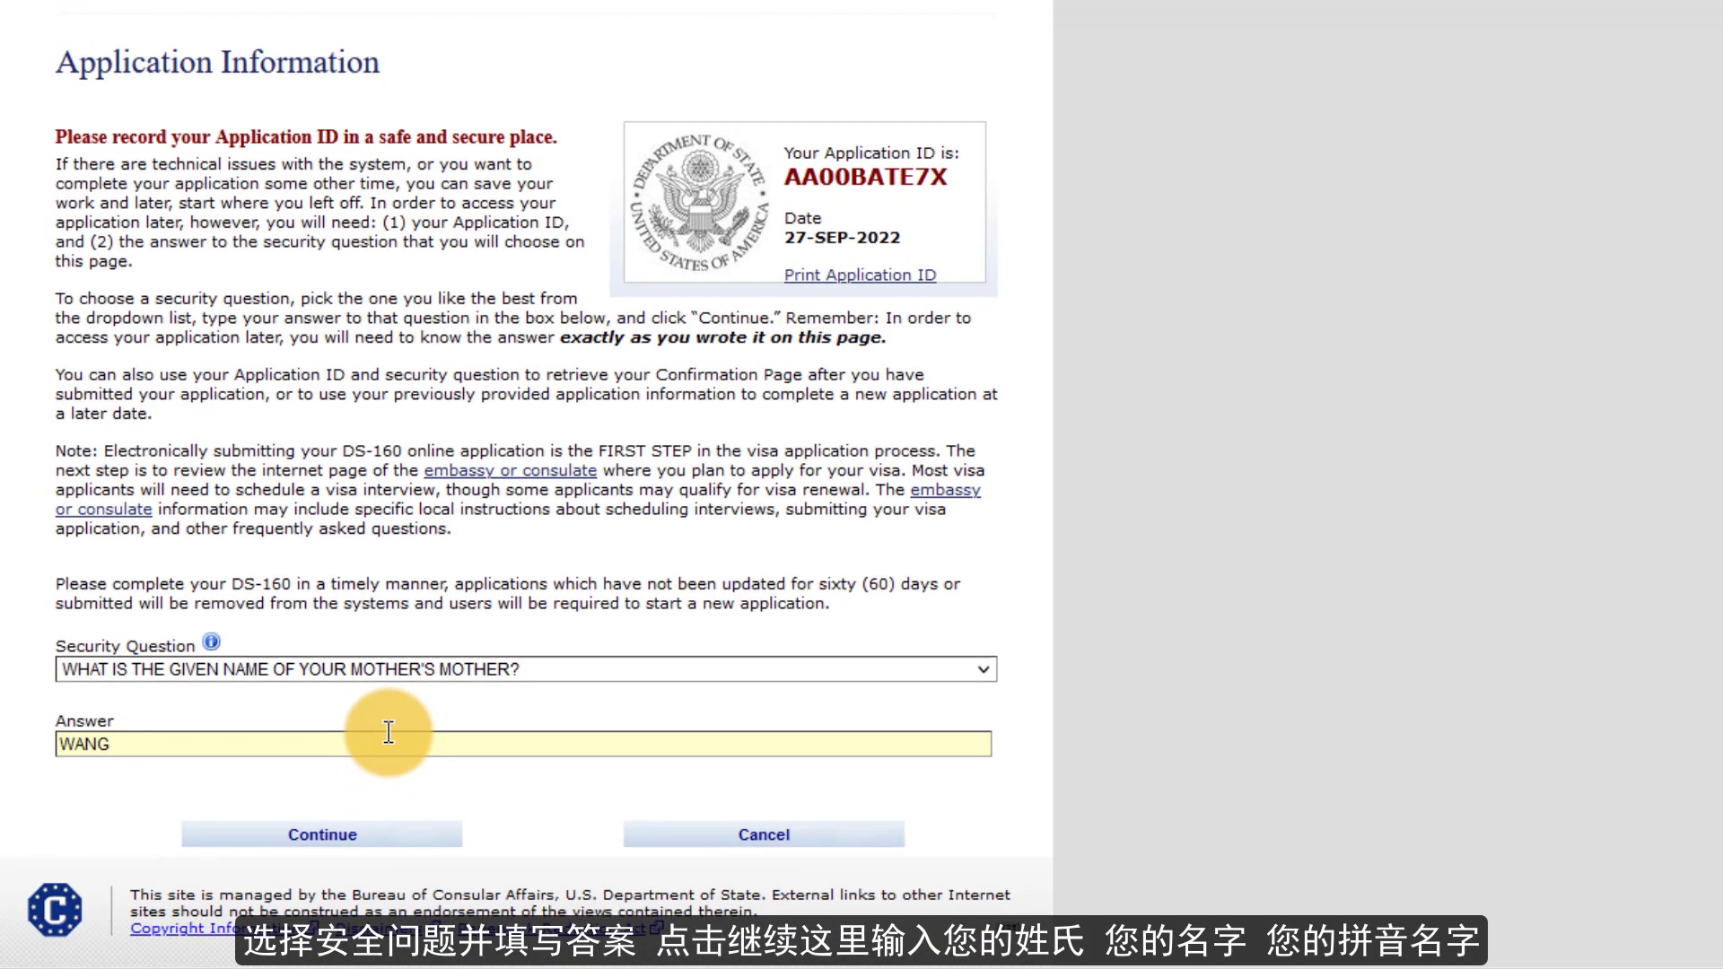
- Enter the applicant's surname, given names and native-alphabet full name on Personal Information 1
click(358, 843)
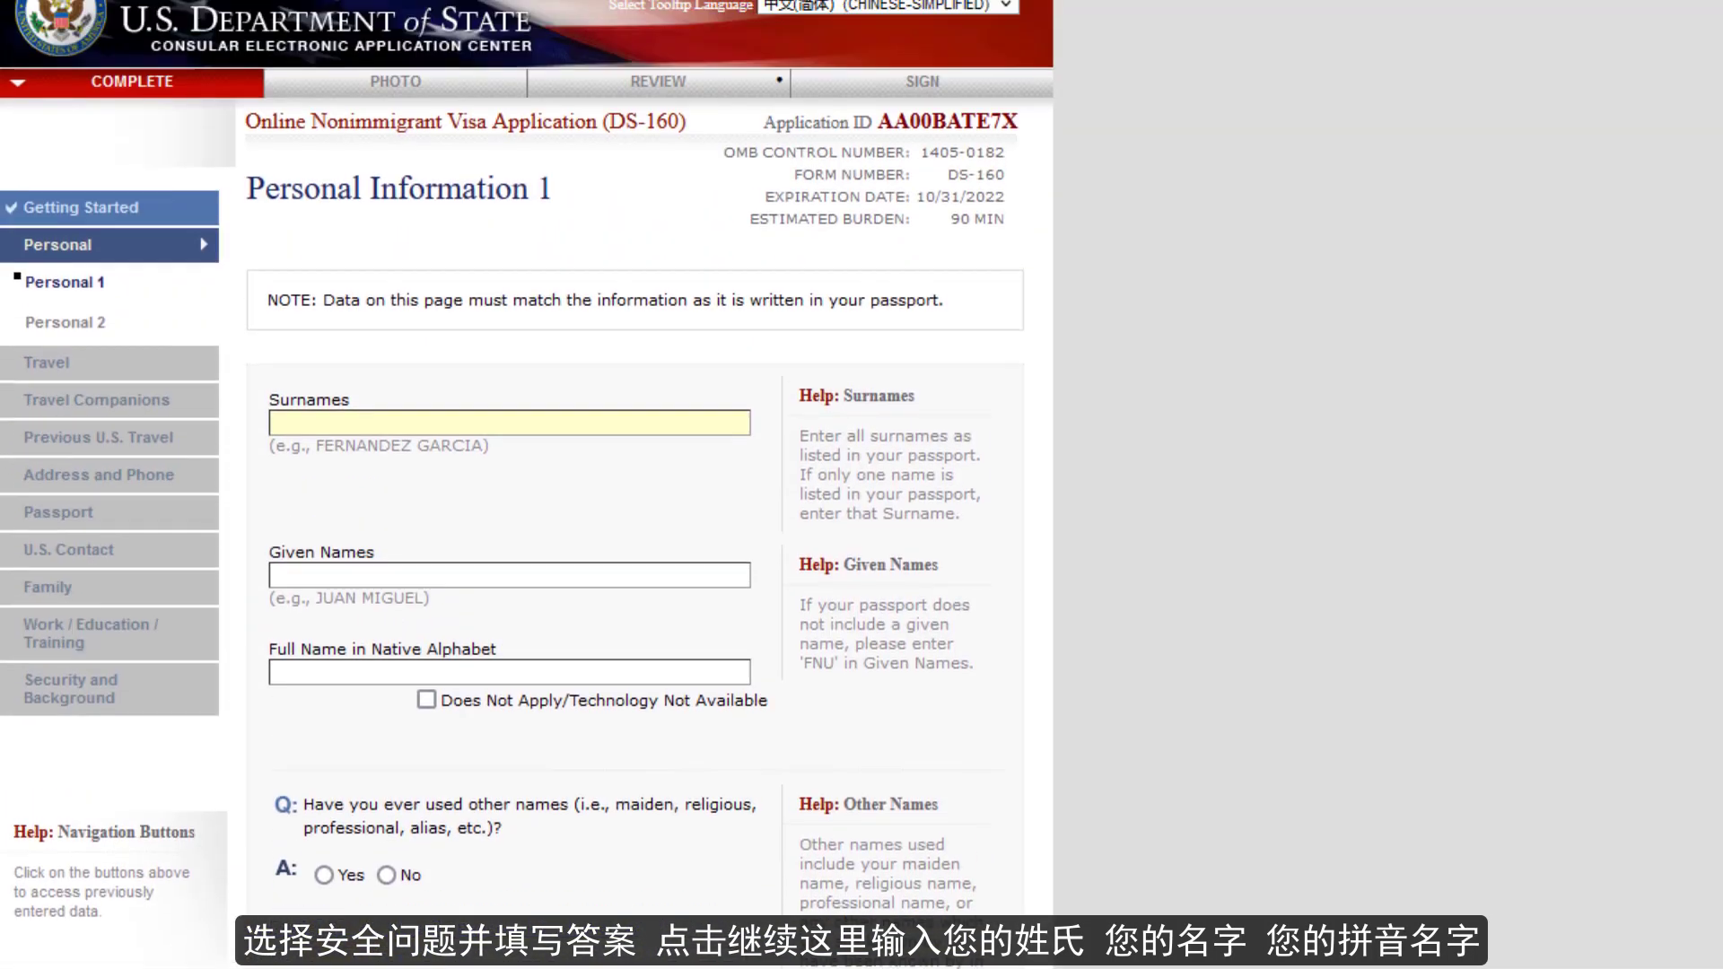
text(ZHANG)
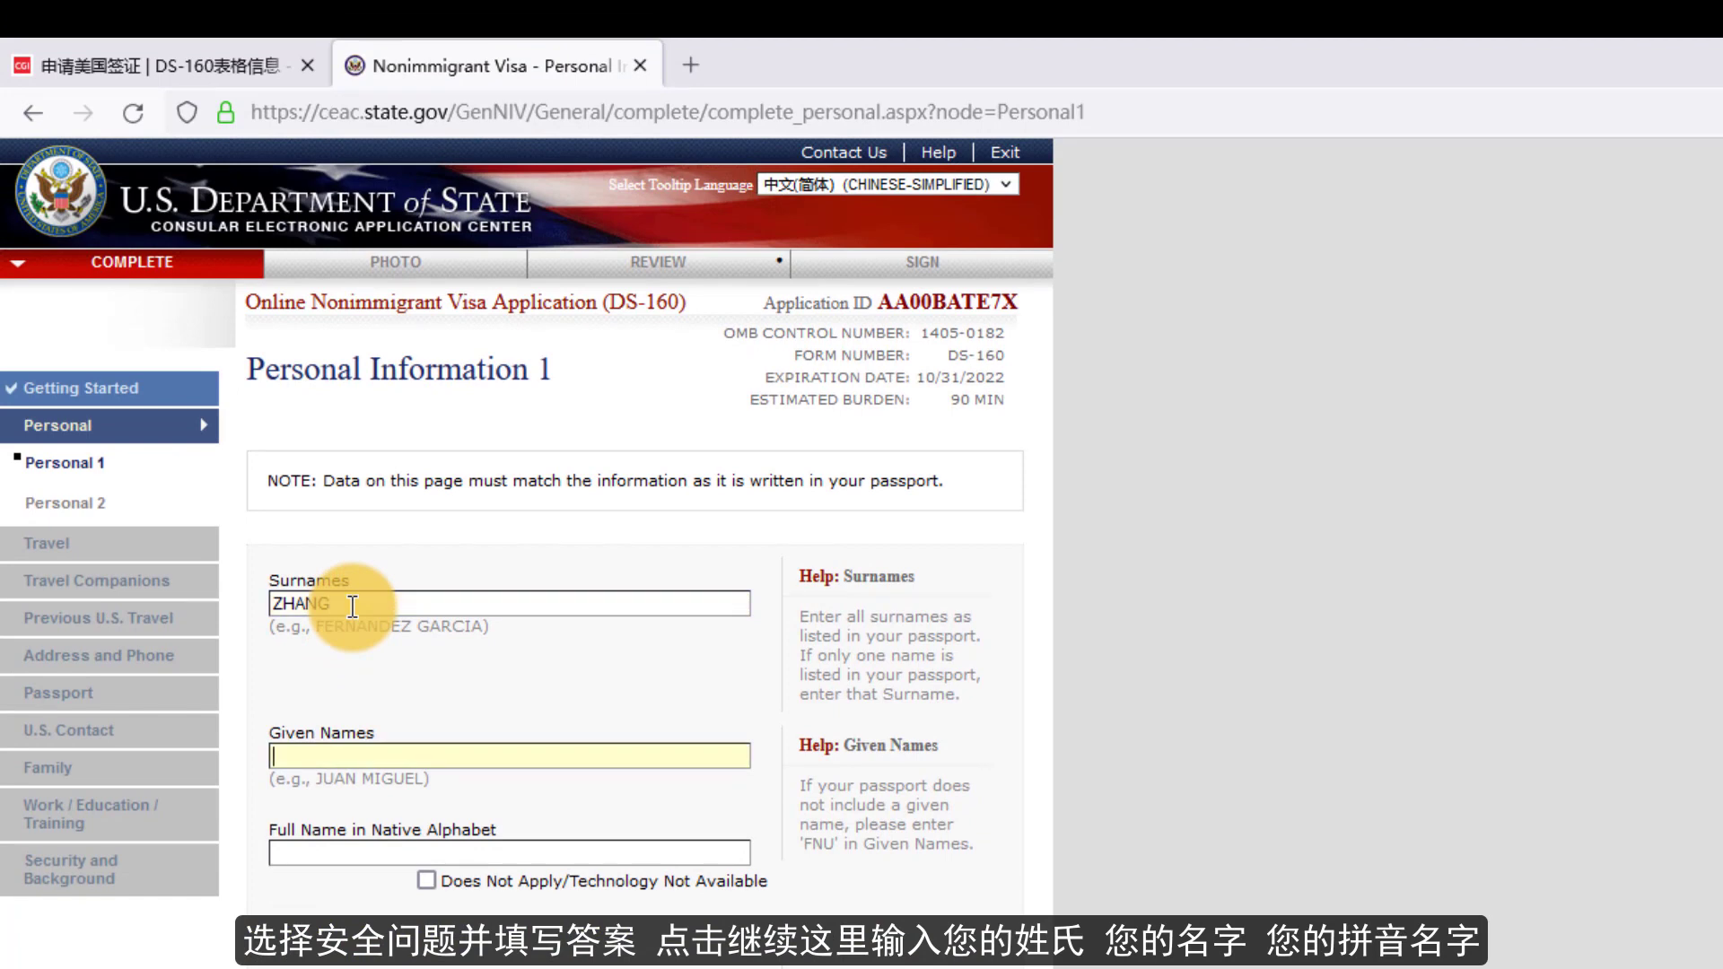
text(SAN)
key(Tab)
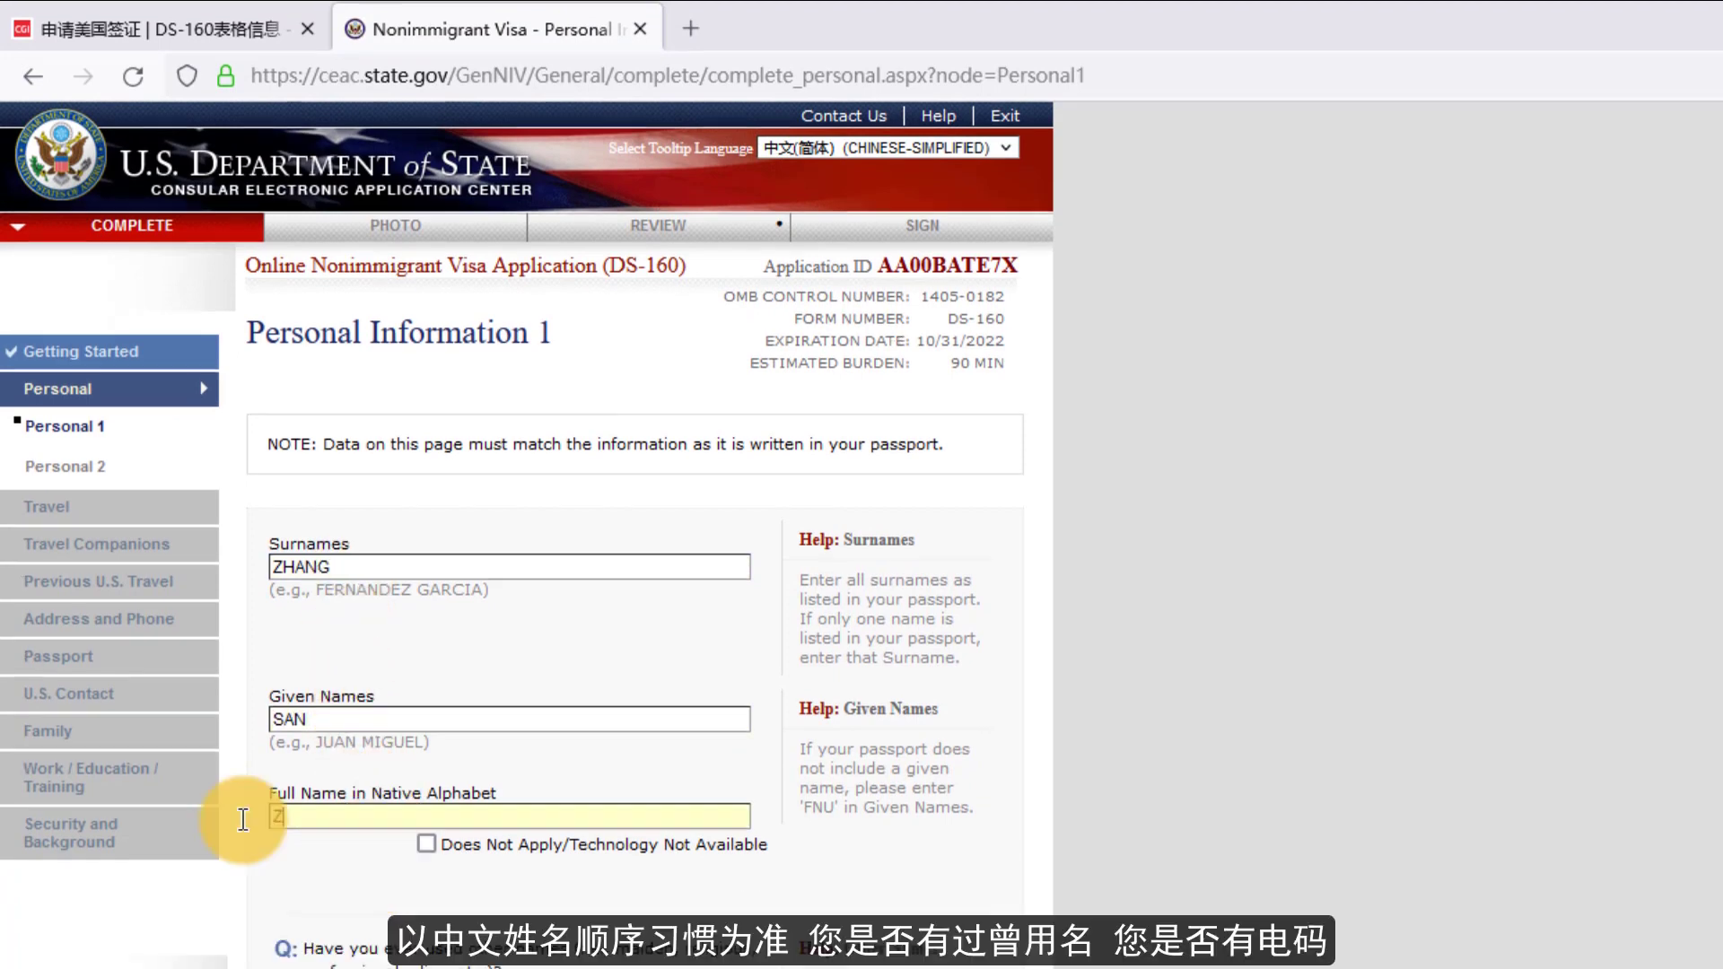
text(ZHANG SAN)
- Answer No to having used other names
scroll(474, 749, down, 3)
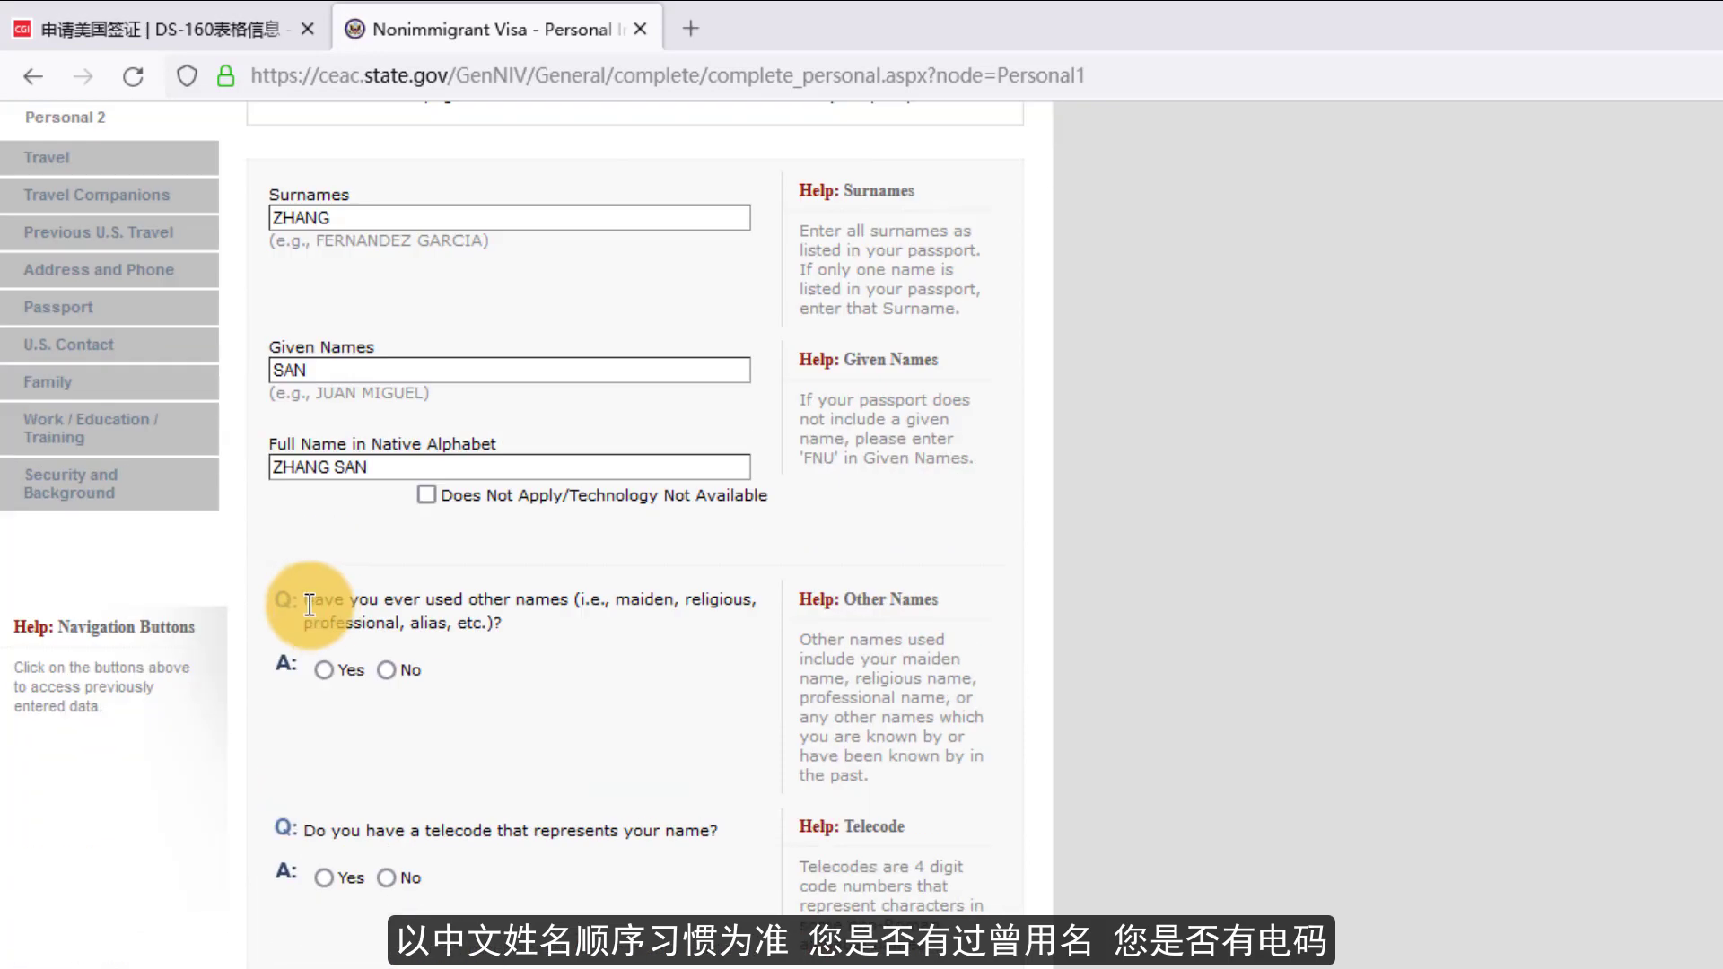
drag(303, 599, 549, 637)
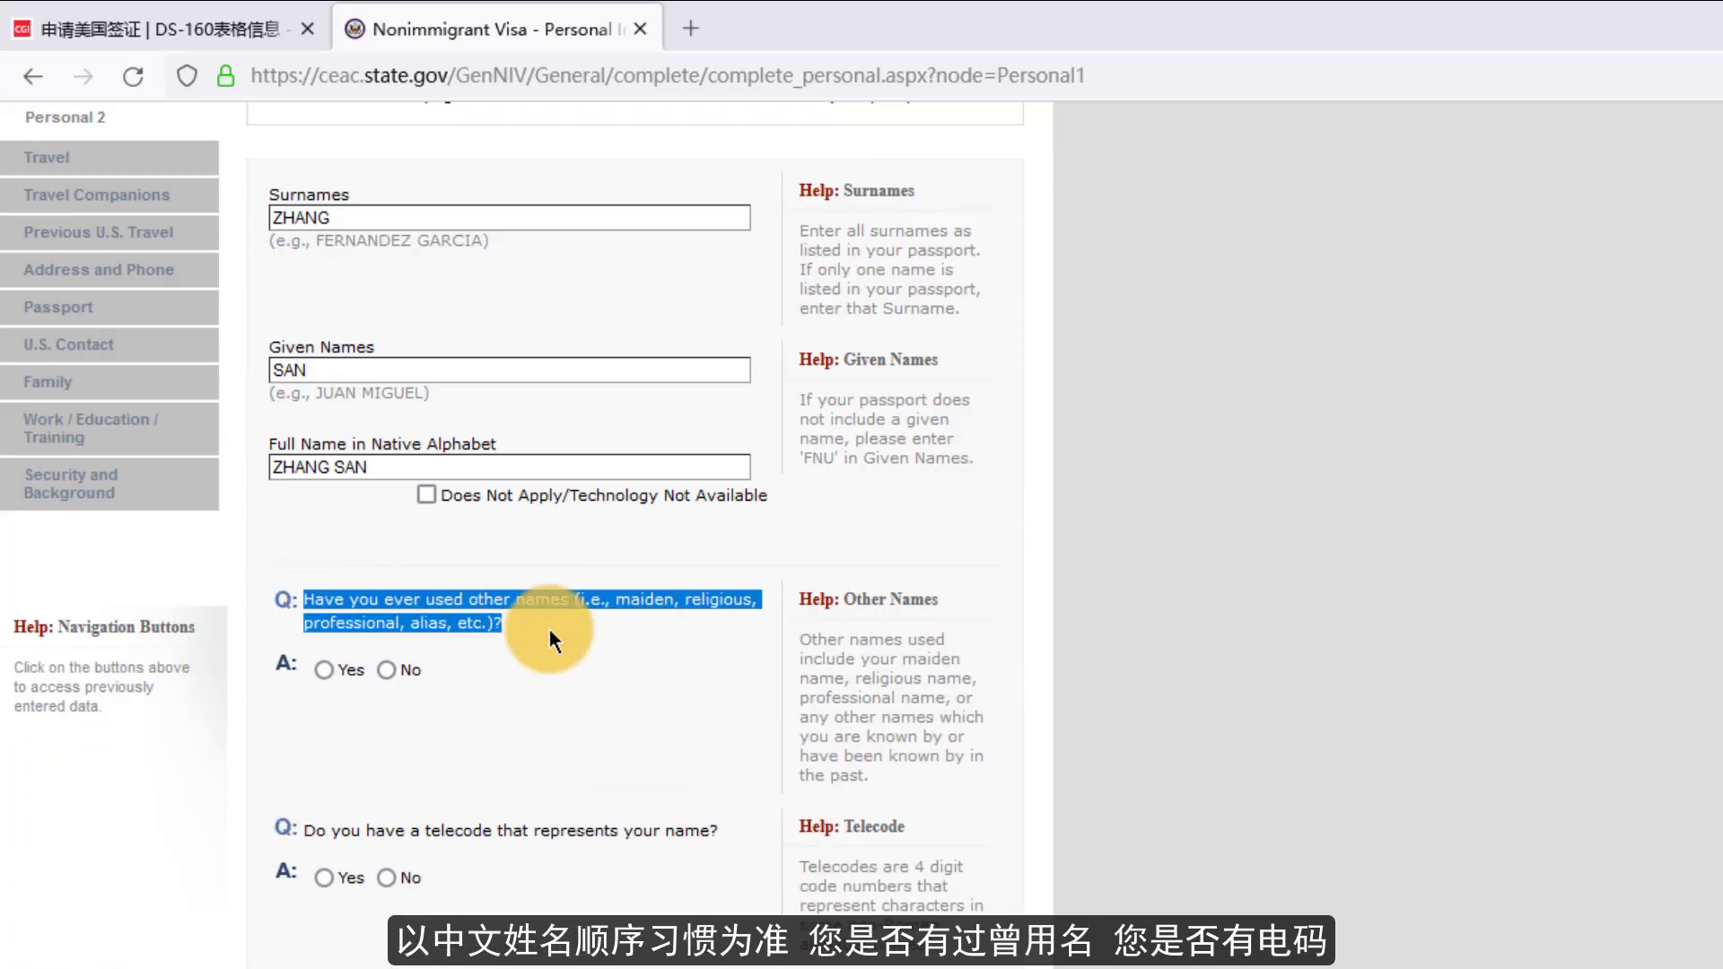
click(549, 630)
click(382, 670)
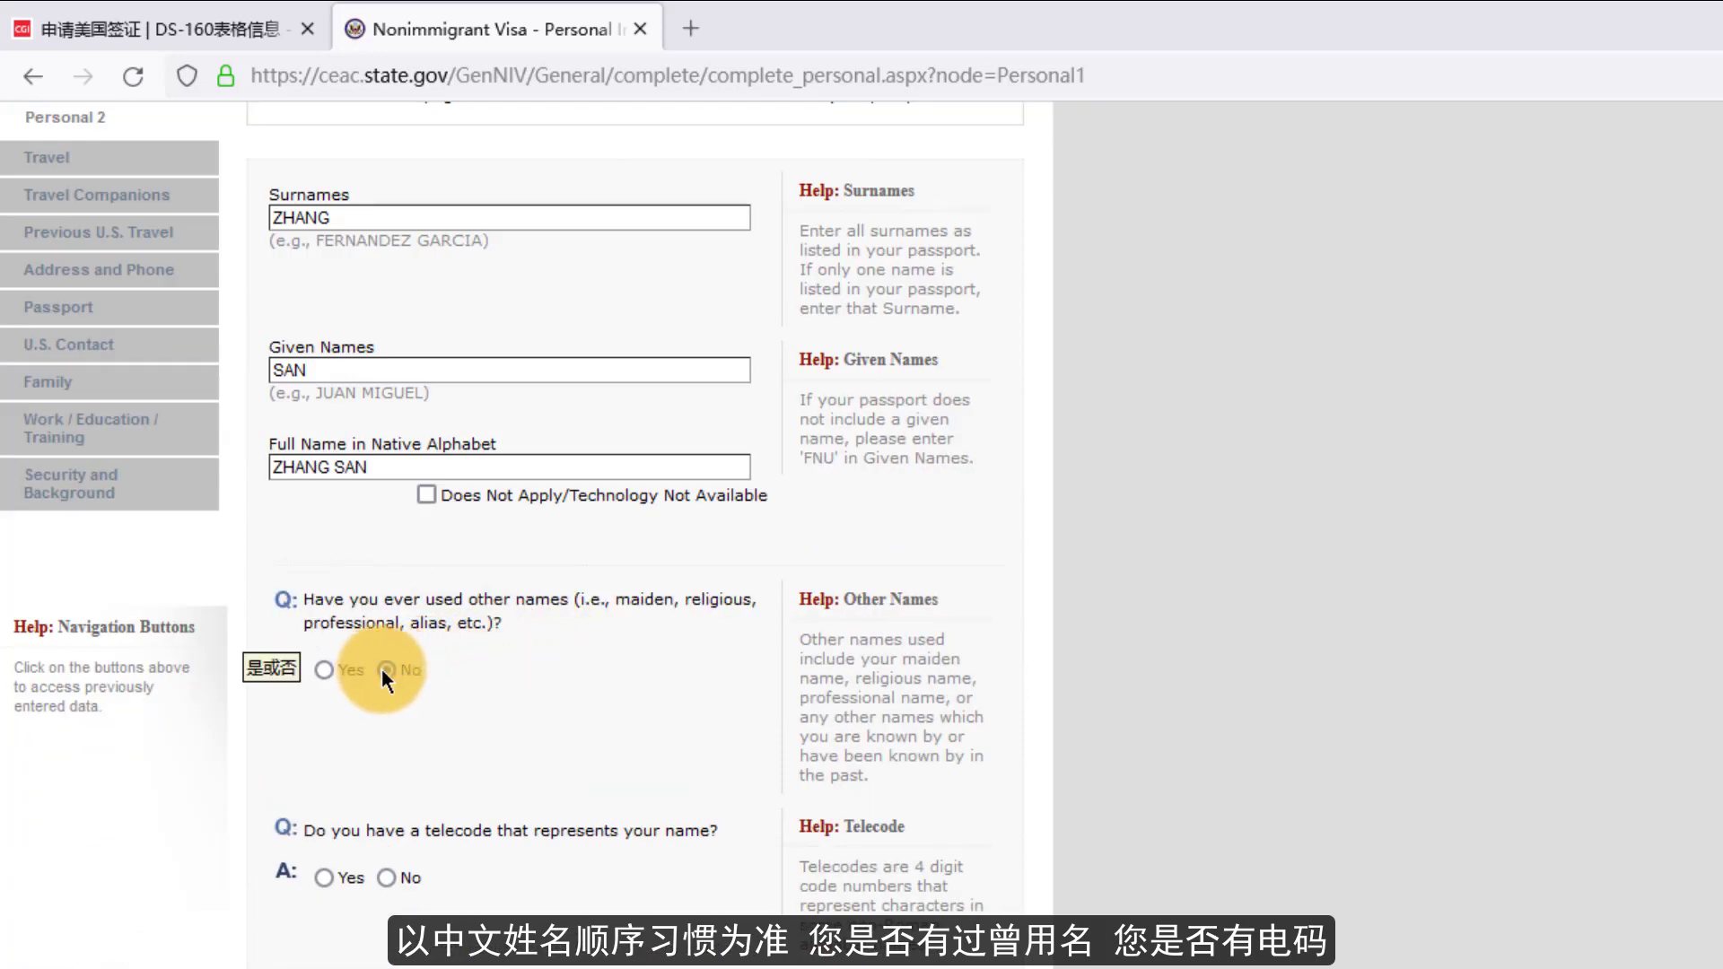
scroll(400, 718, down, 2)
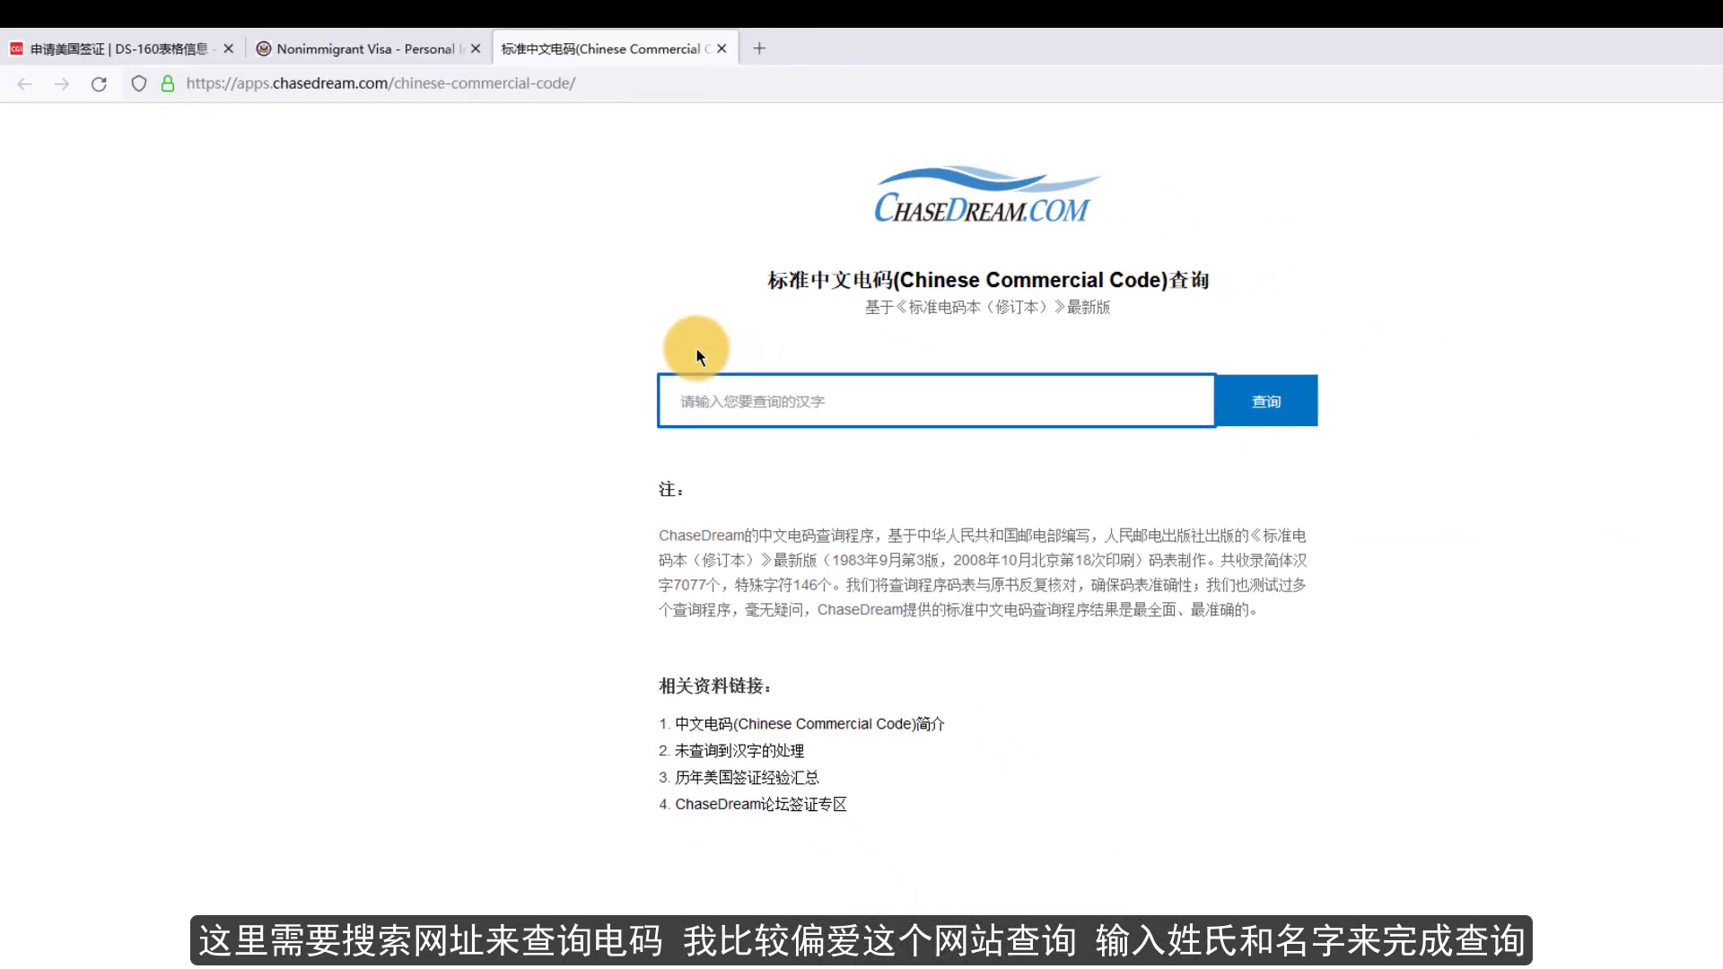
- Look up the character 张 in the commercial code tool and select its code 1728
text(张)
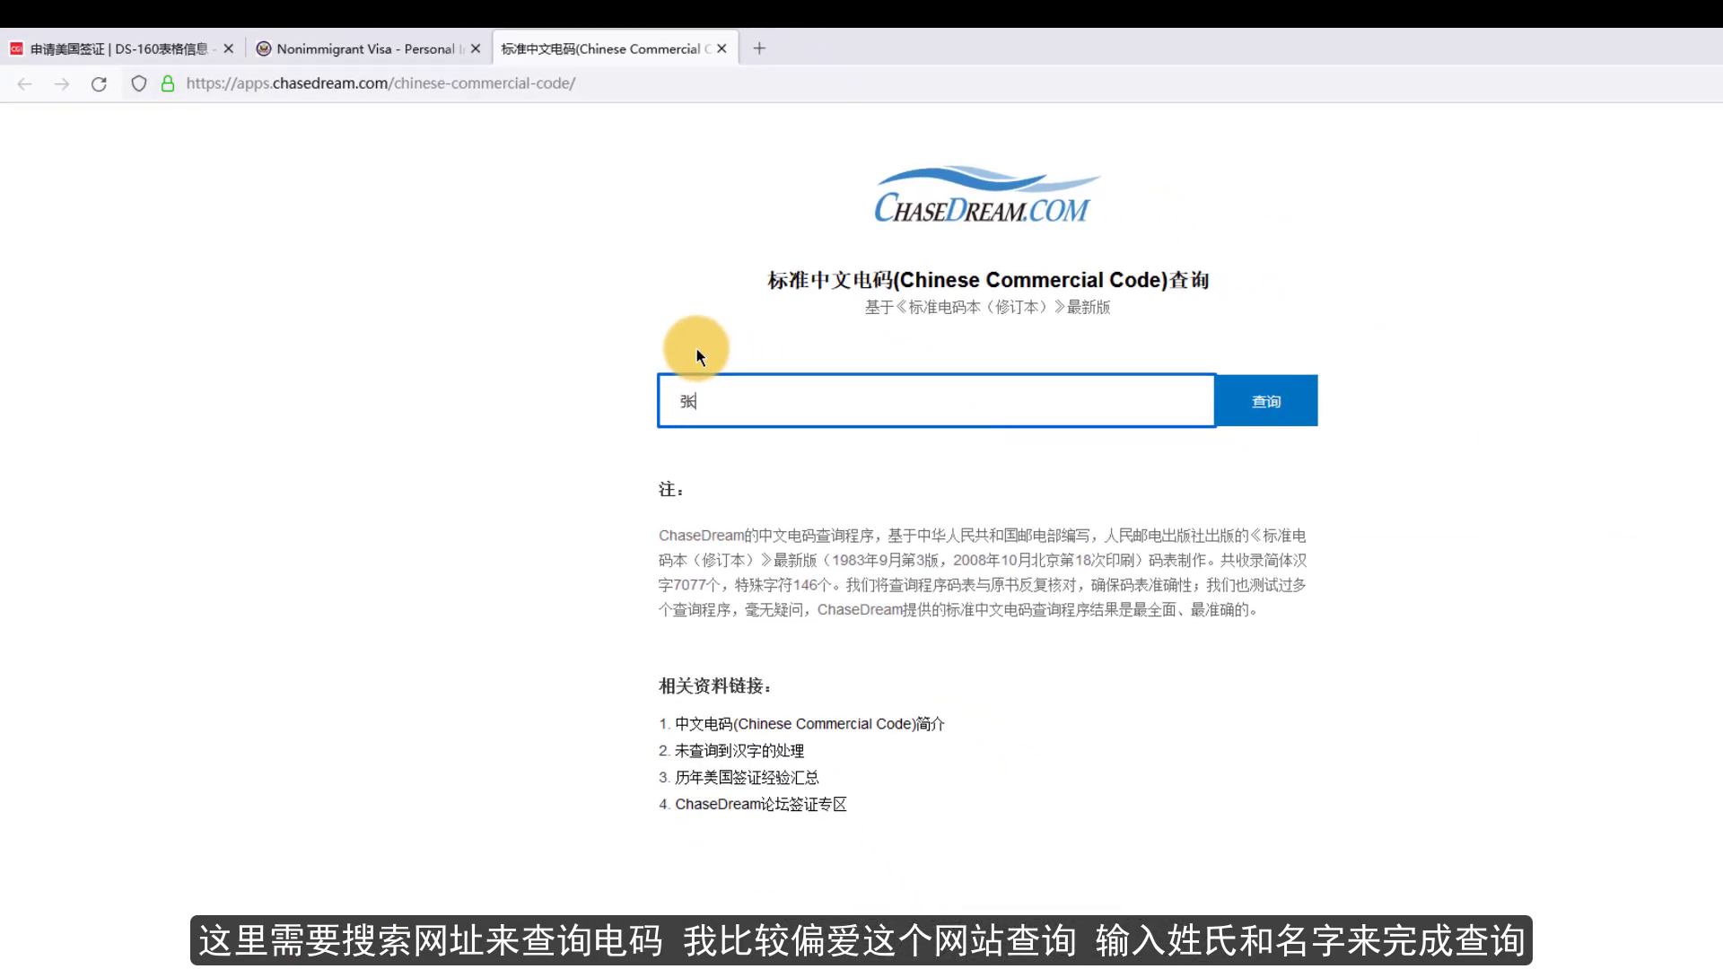
click(1243, 405)
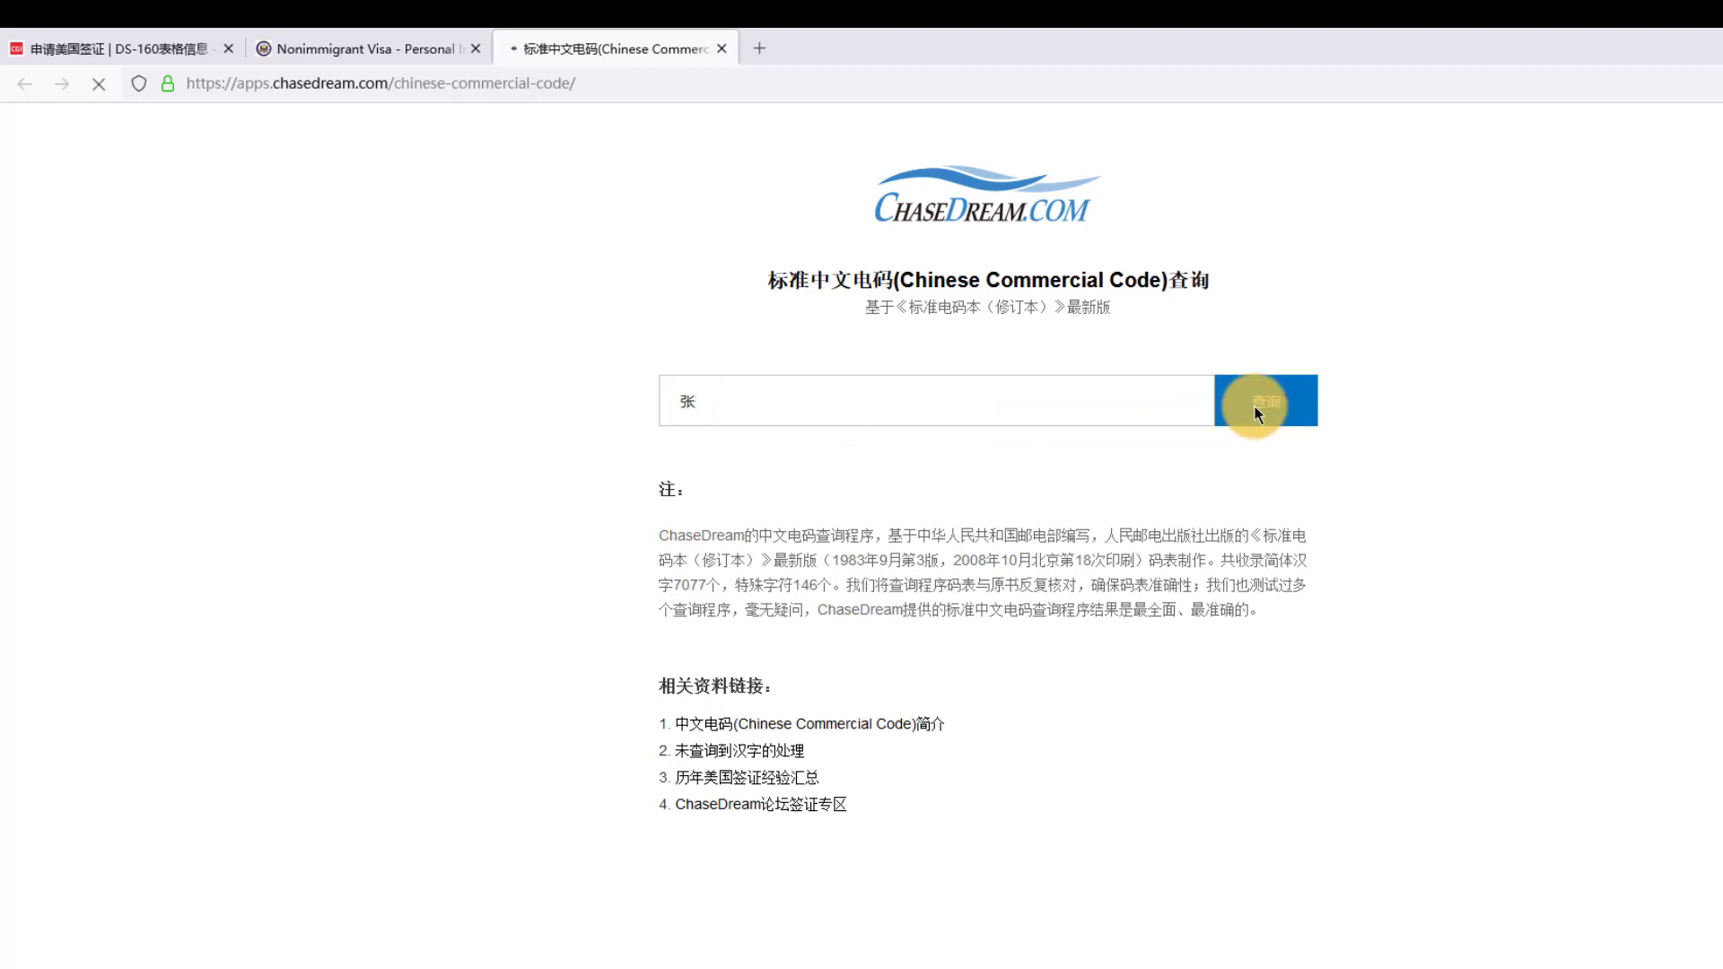
drag(1047, 518, 1009, 524)
key(ctrl+c)
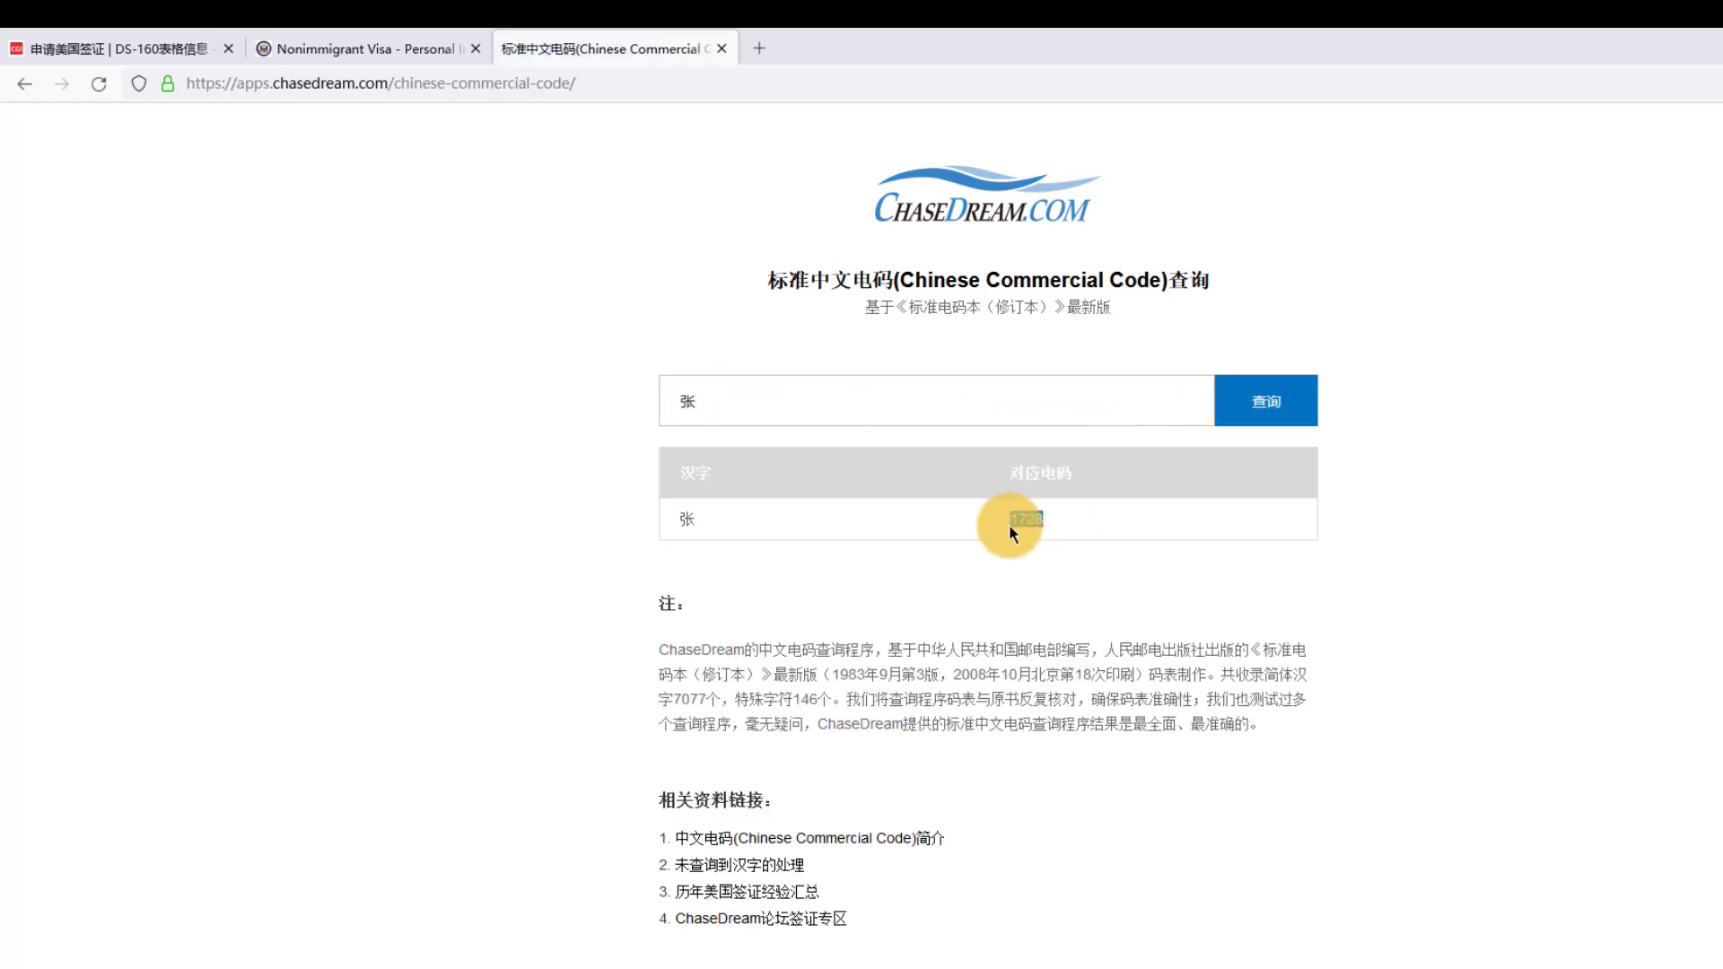
- Fill in the telecodes: 1728 for the surname and 0005 for the given names
click(348, 53)
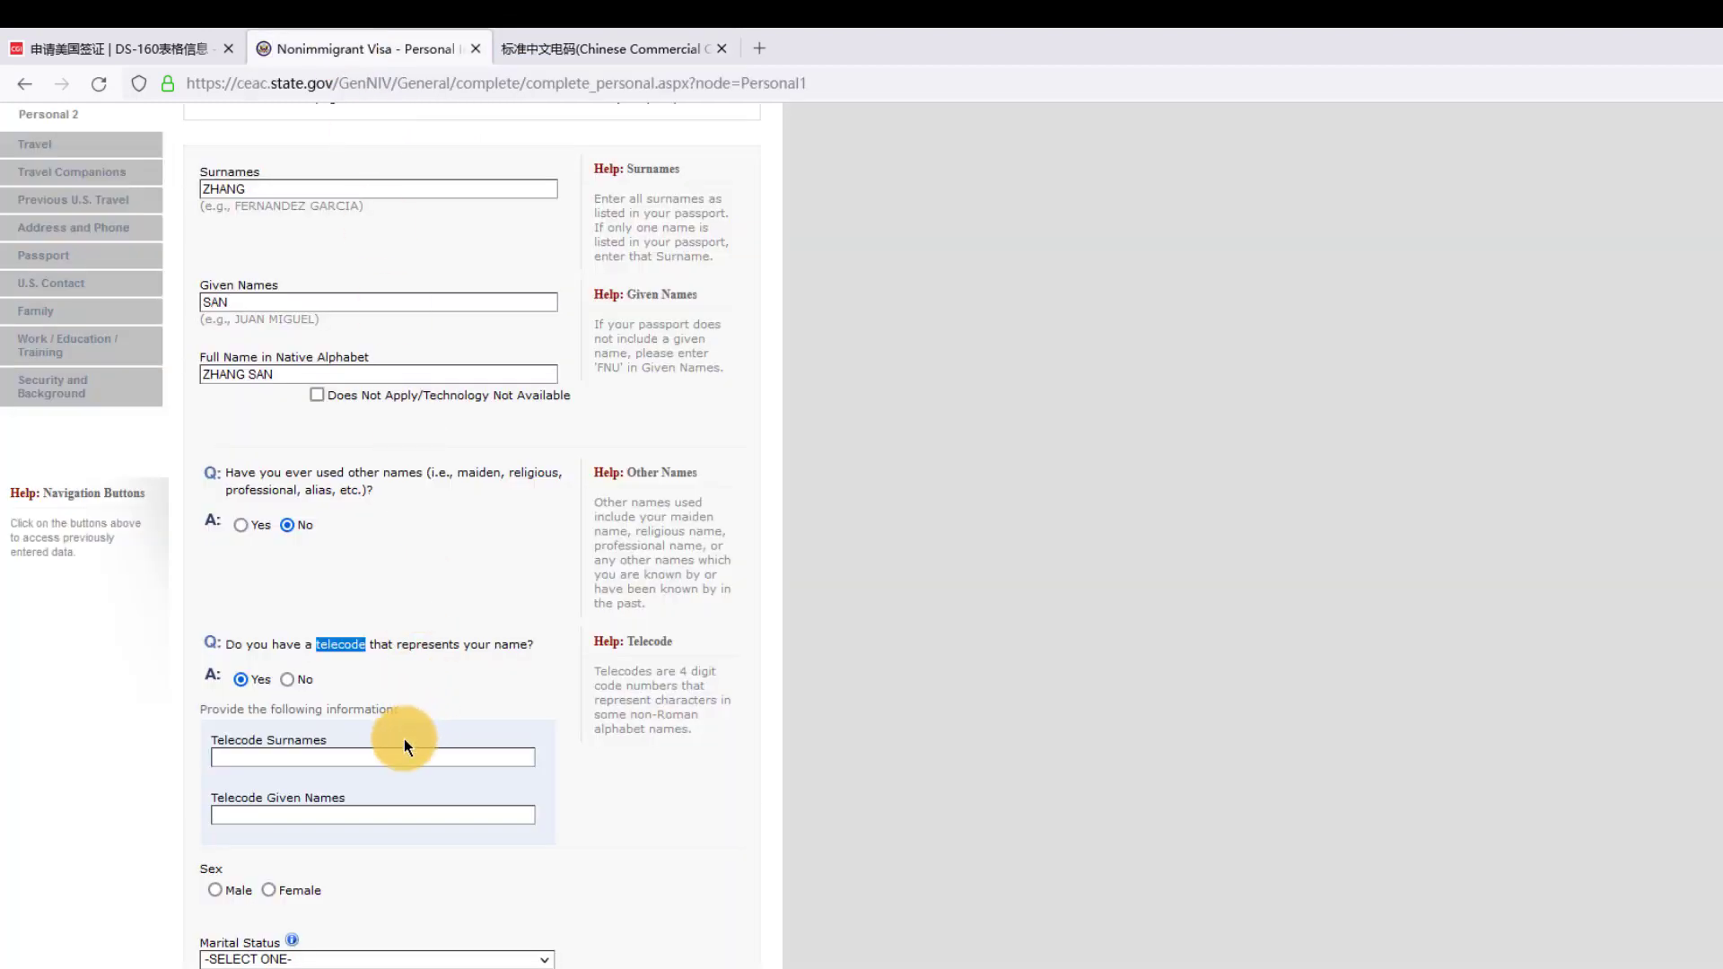
click(335, 767)
key(ctrl+v)
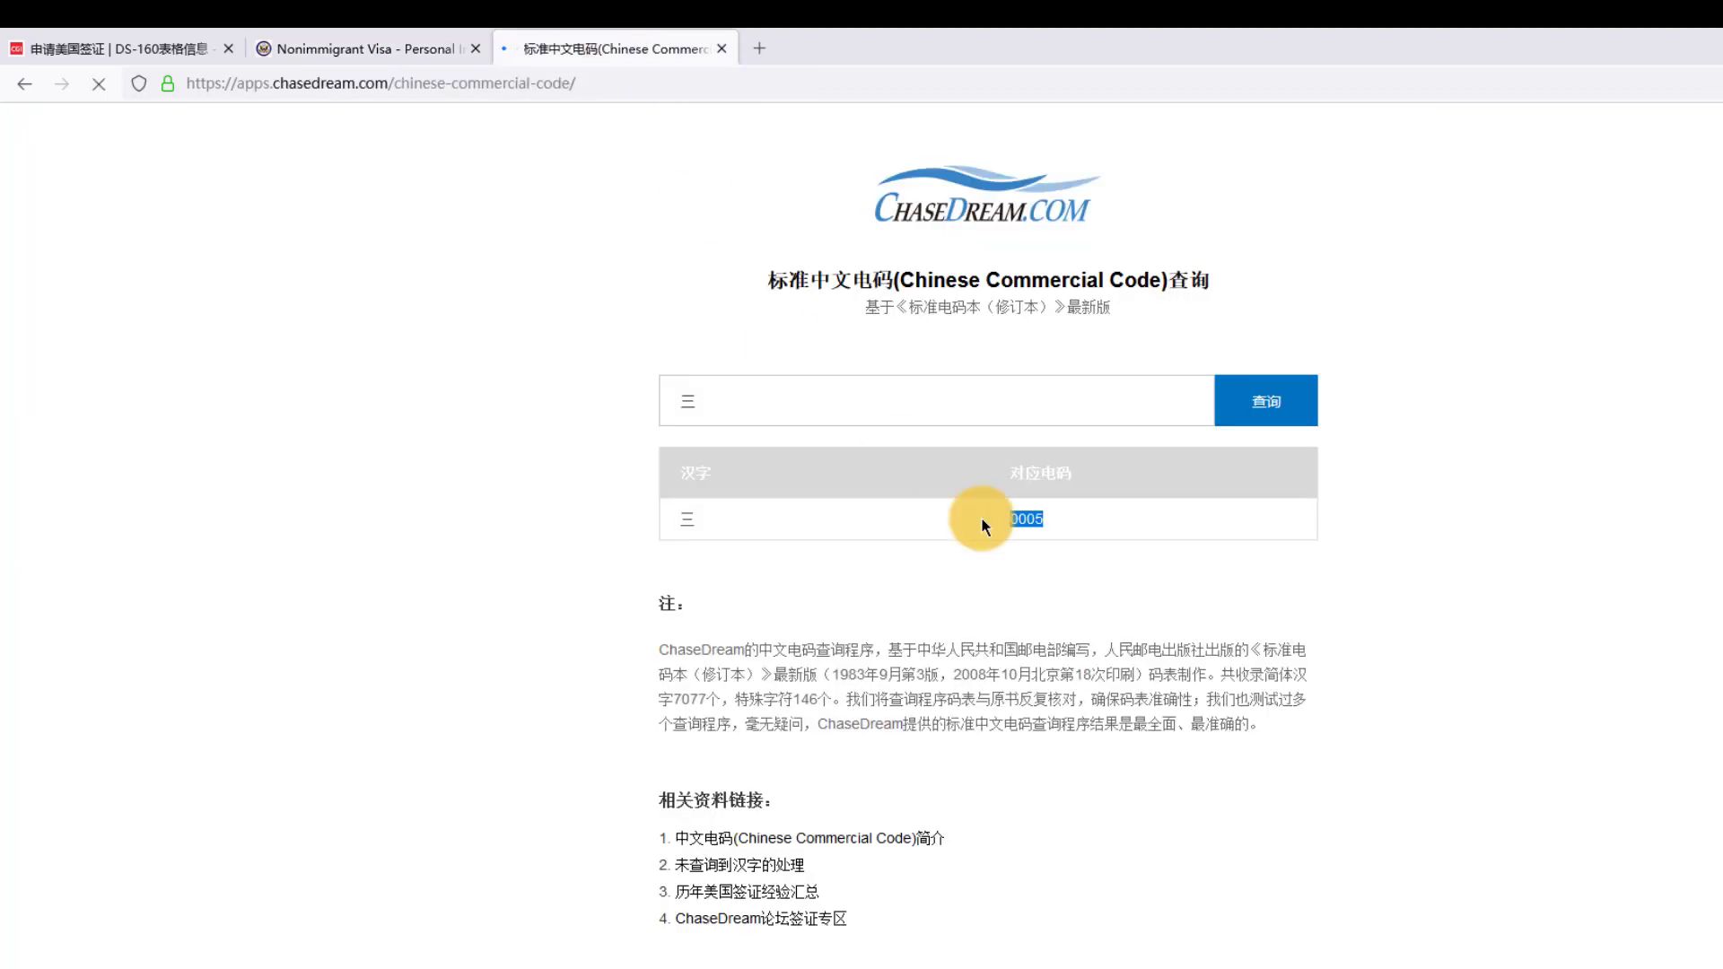
key(ctrl+c)
click(364, 41)
click(301, 814)
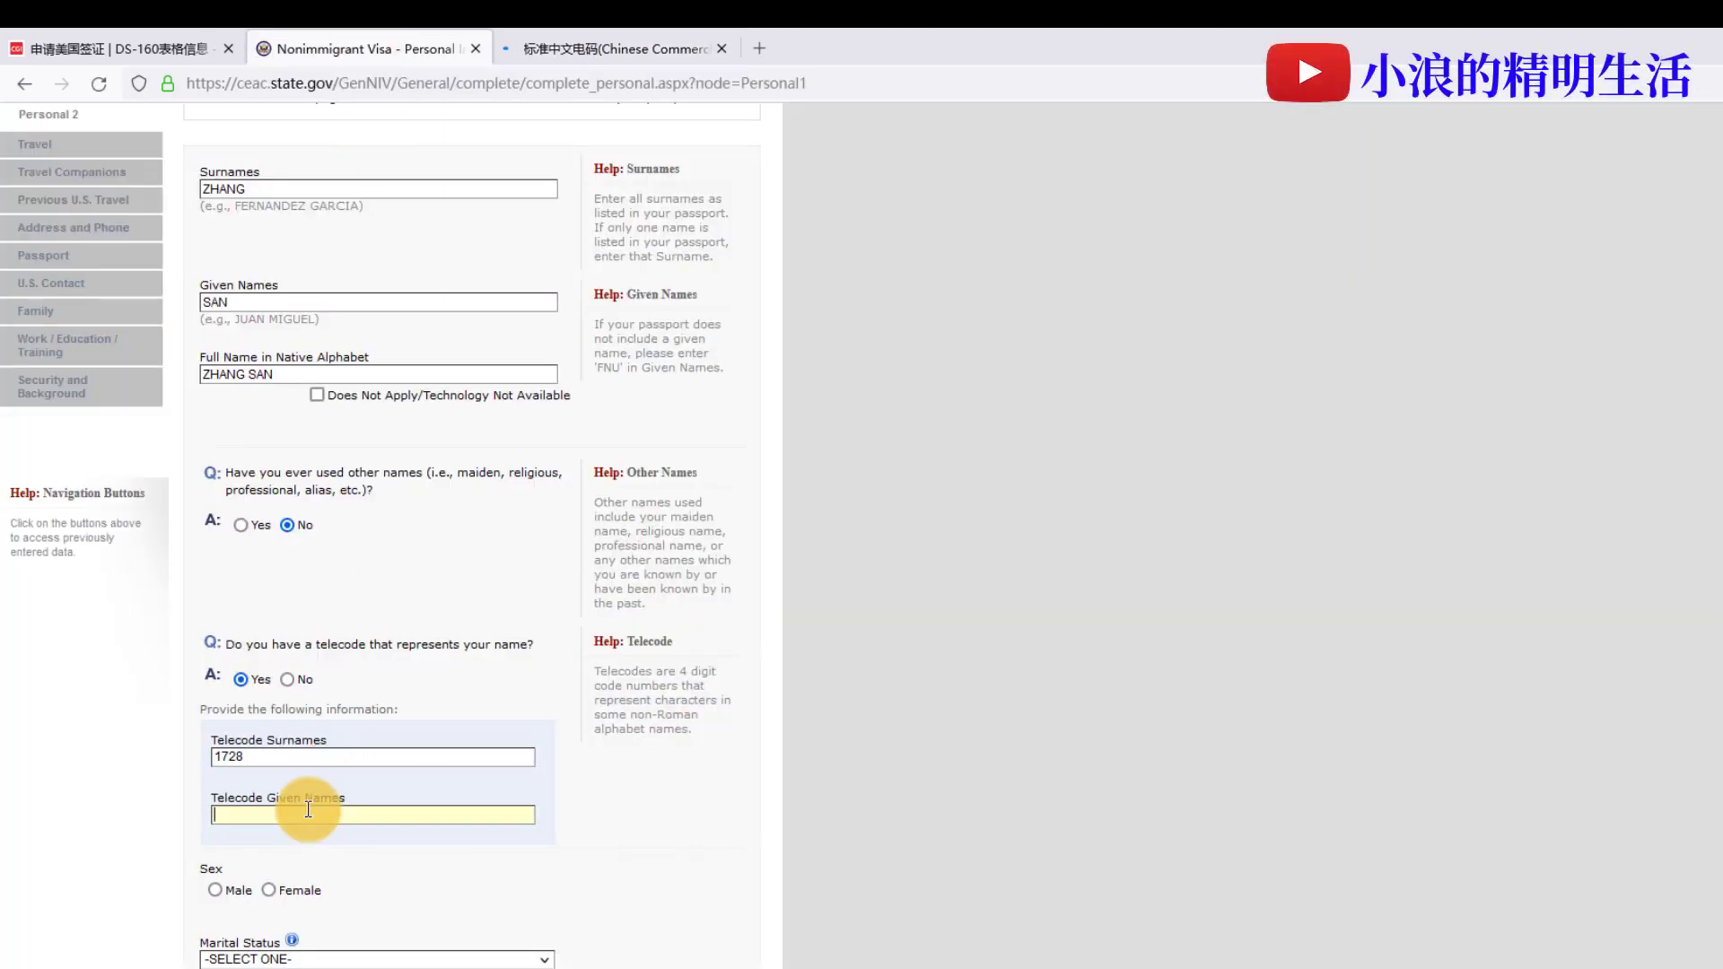
key(ctrl+v)
scroll(845, 724, down, 4)
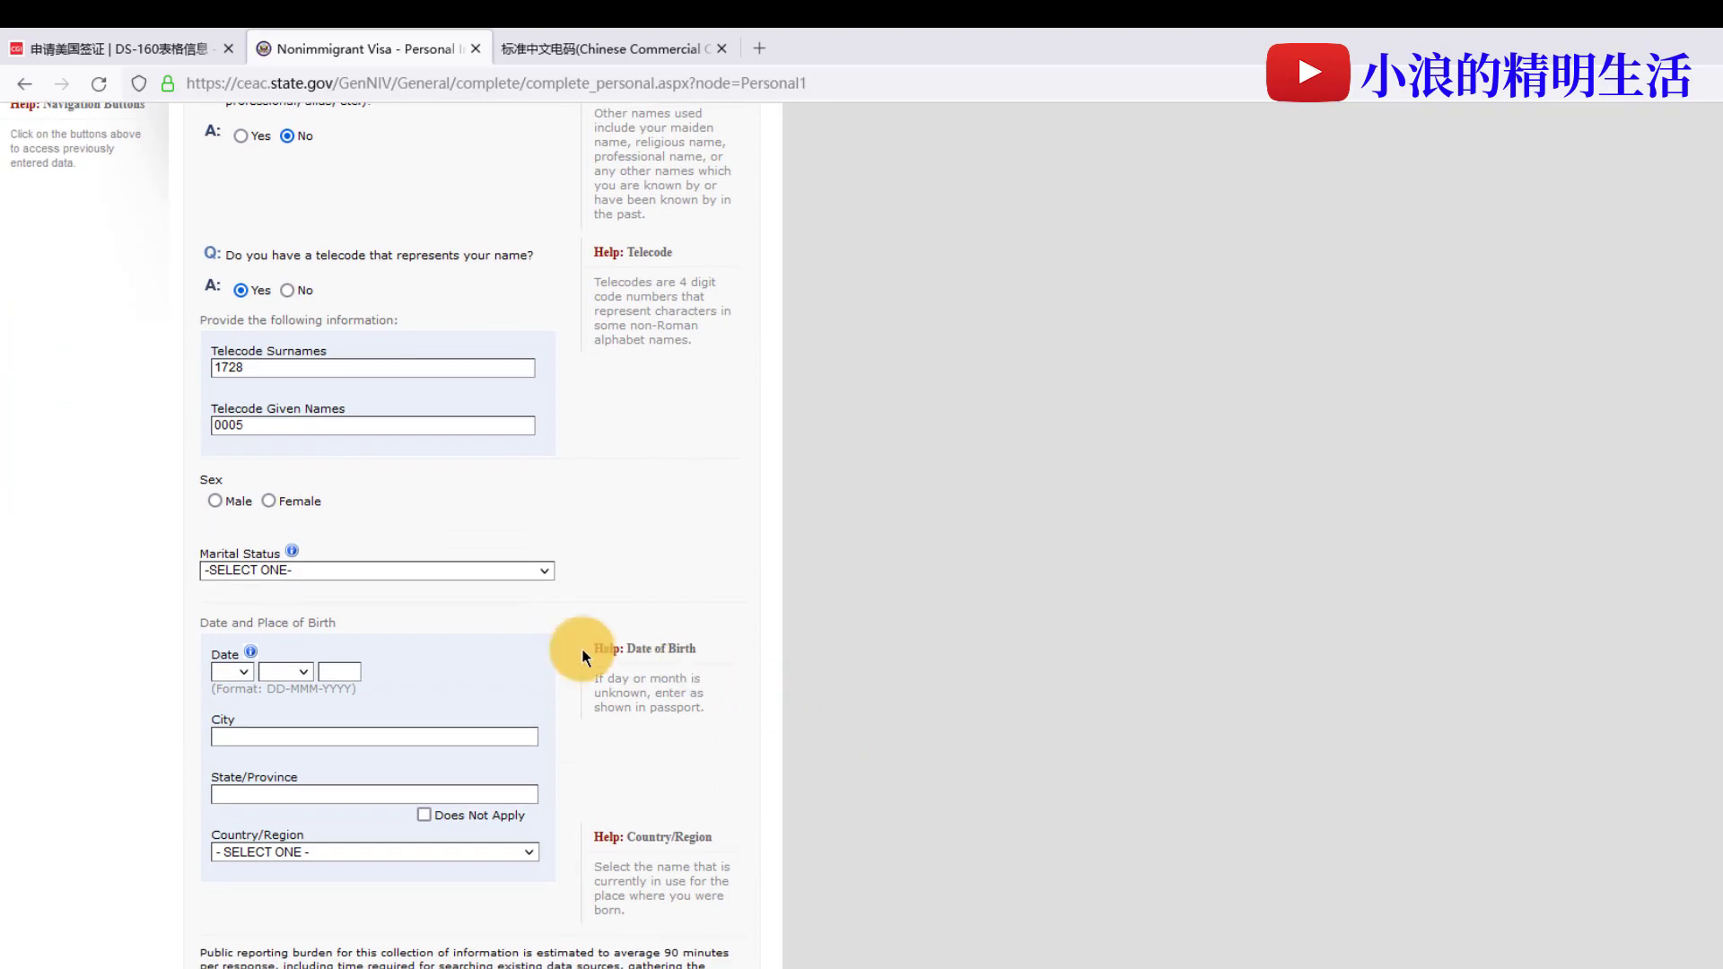
click(231, 503)
click(309, 569)
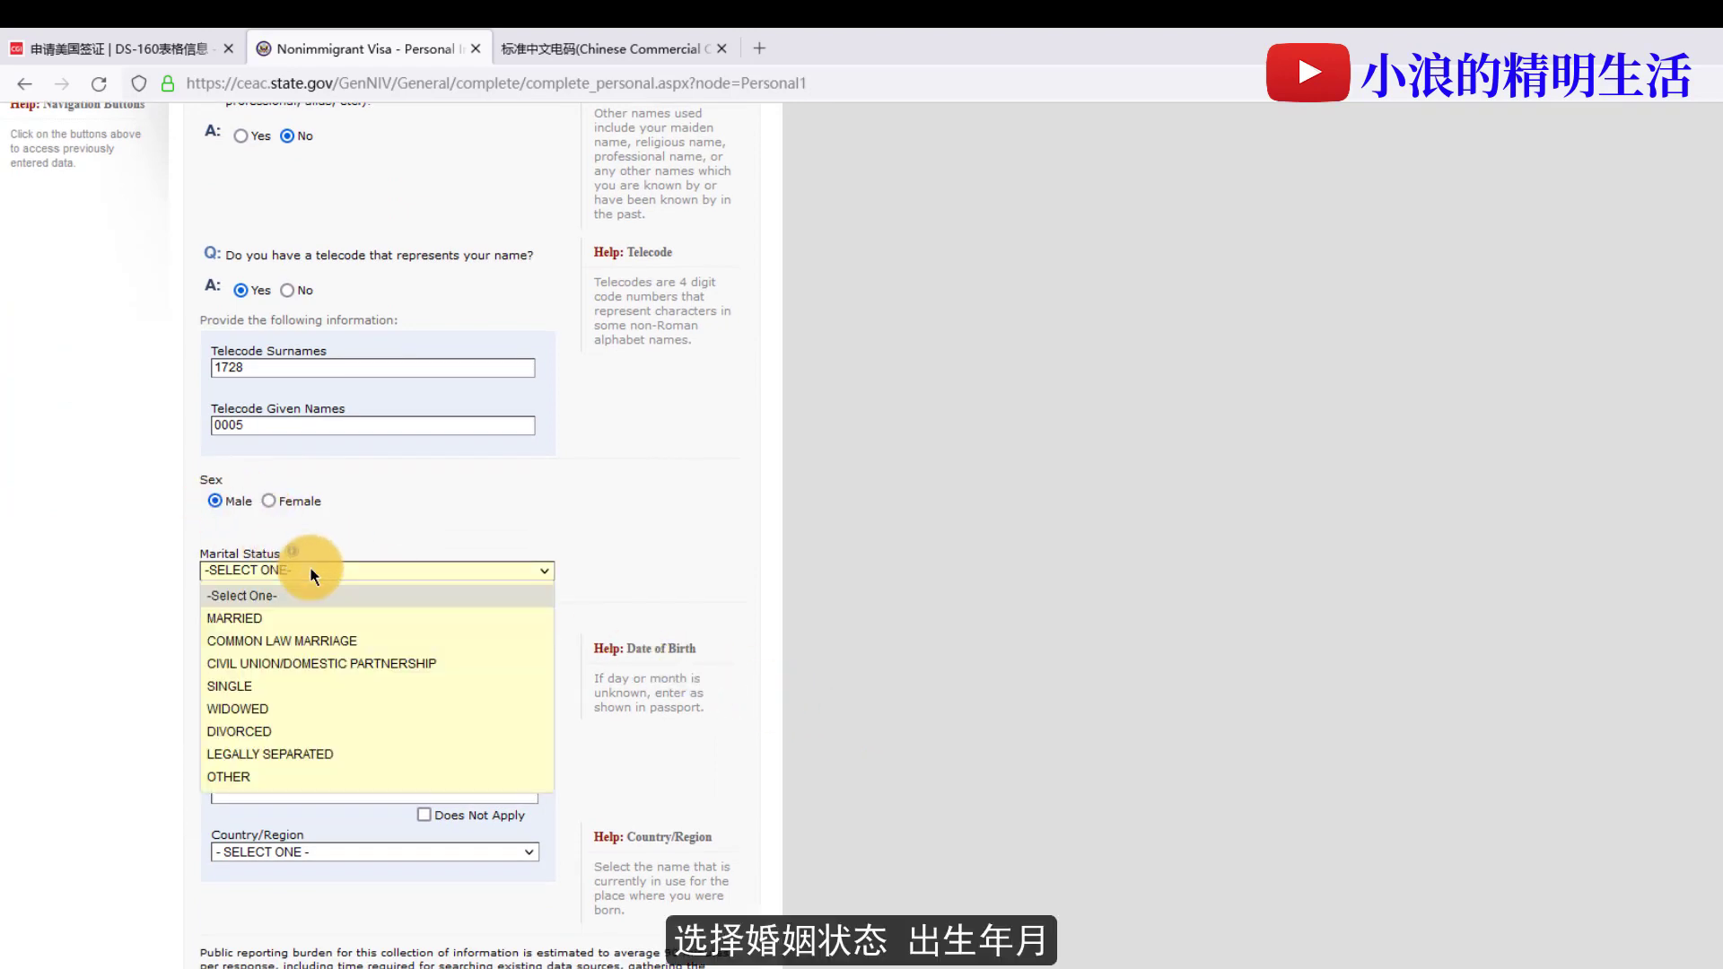
click(234, 618)
click(232, 671)
click(220, 900)
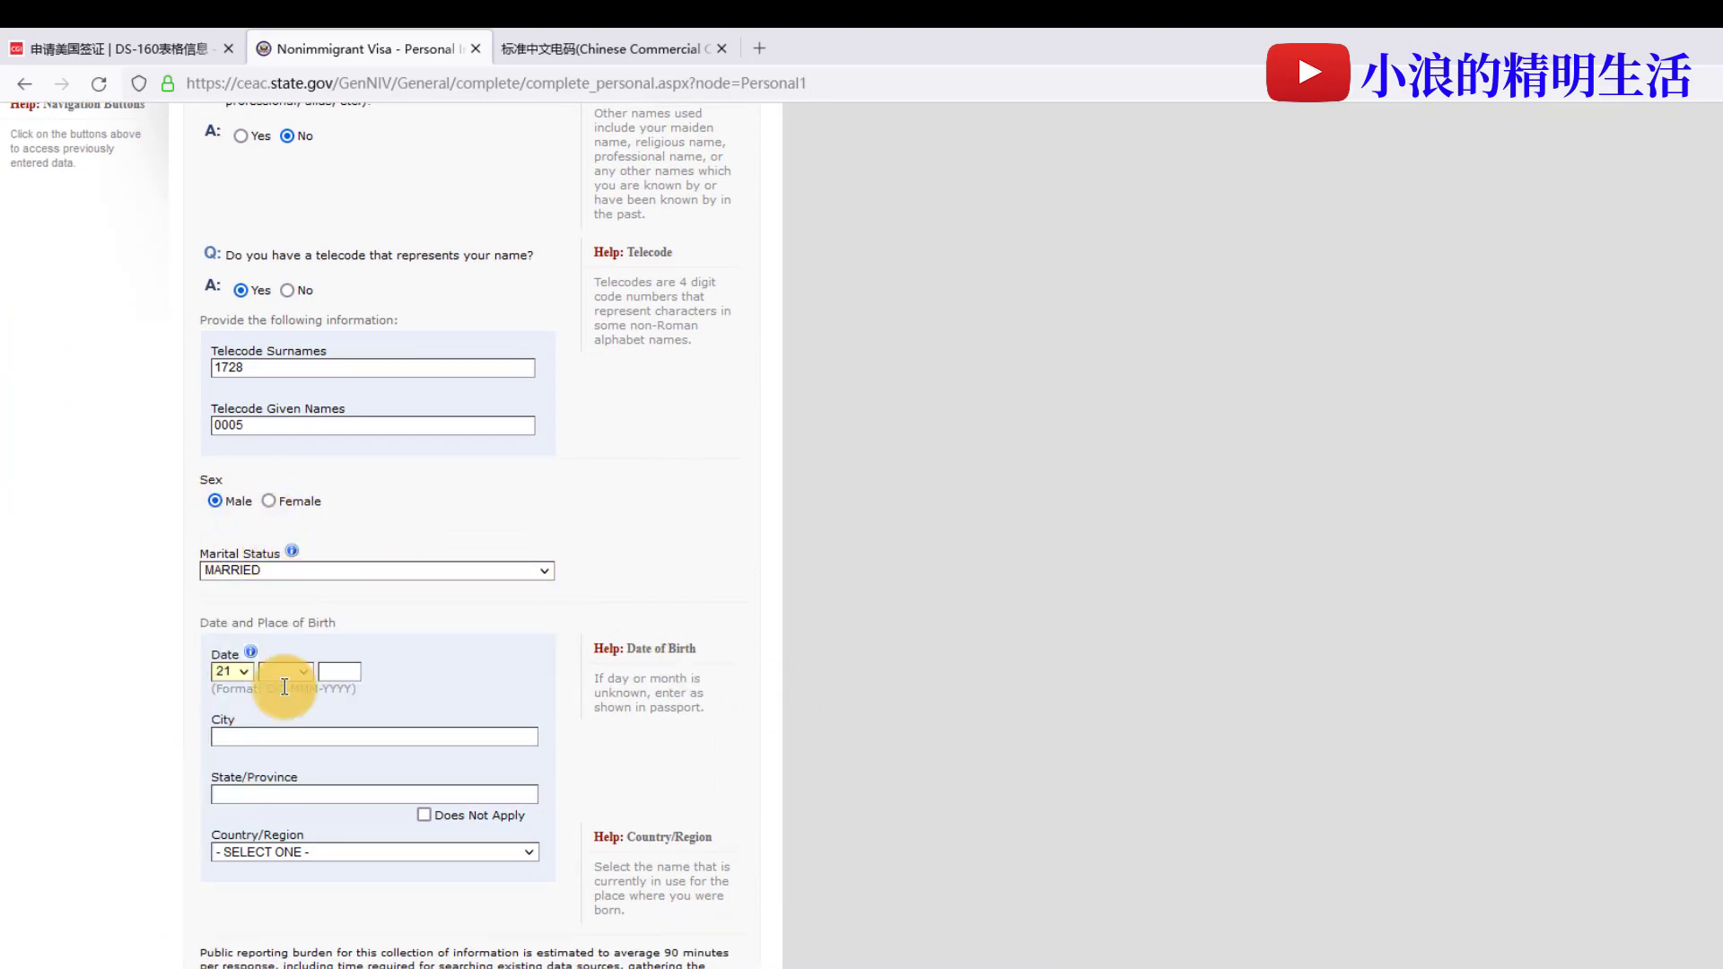
click(283, 671)
click(285, 897)
click(346, 671)
text(1992)
- Enter the birthplace as SHANGHAI city, SHANGHAI province, CHINA
scroll(338, 669, down, 3)
click(316, 500)
text(SHANGHAI)
key(Tab)
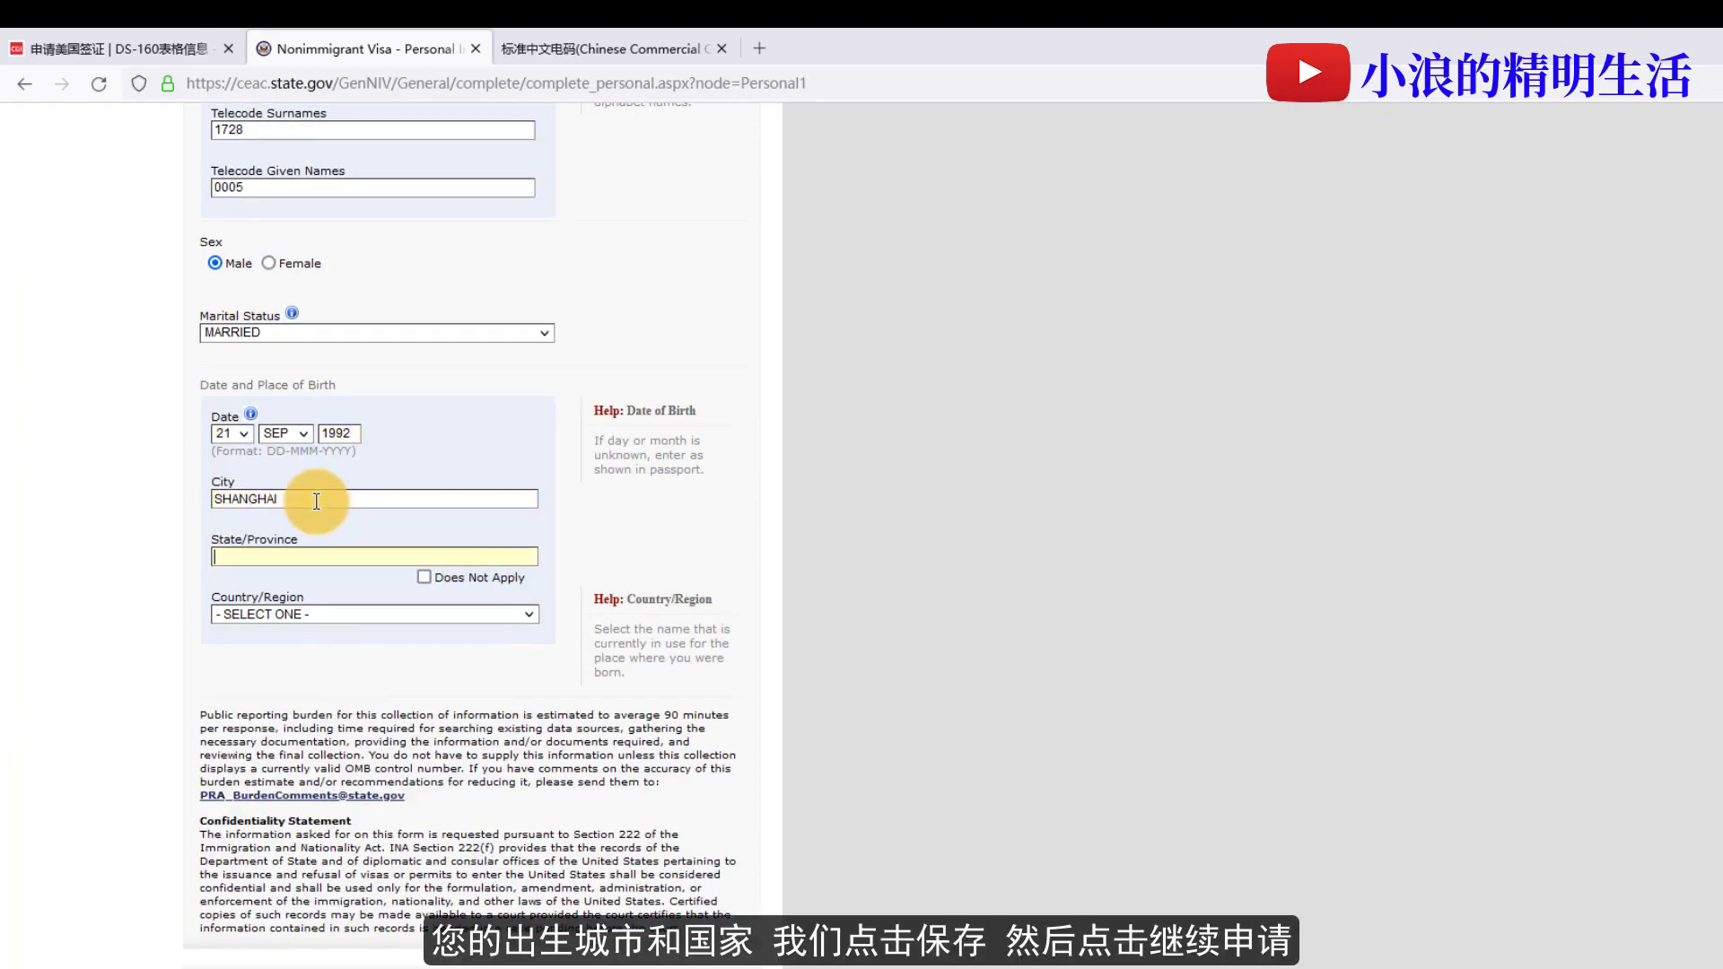
text(SHANGHAI)
click(386, 614)
scroll(428, 792, down, 10)
click(346, 881)
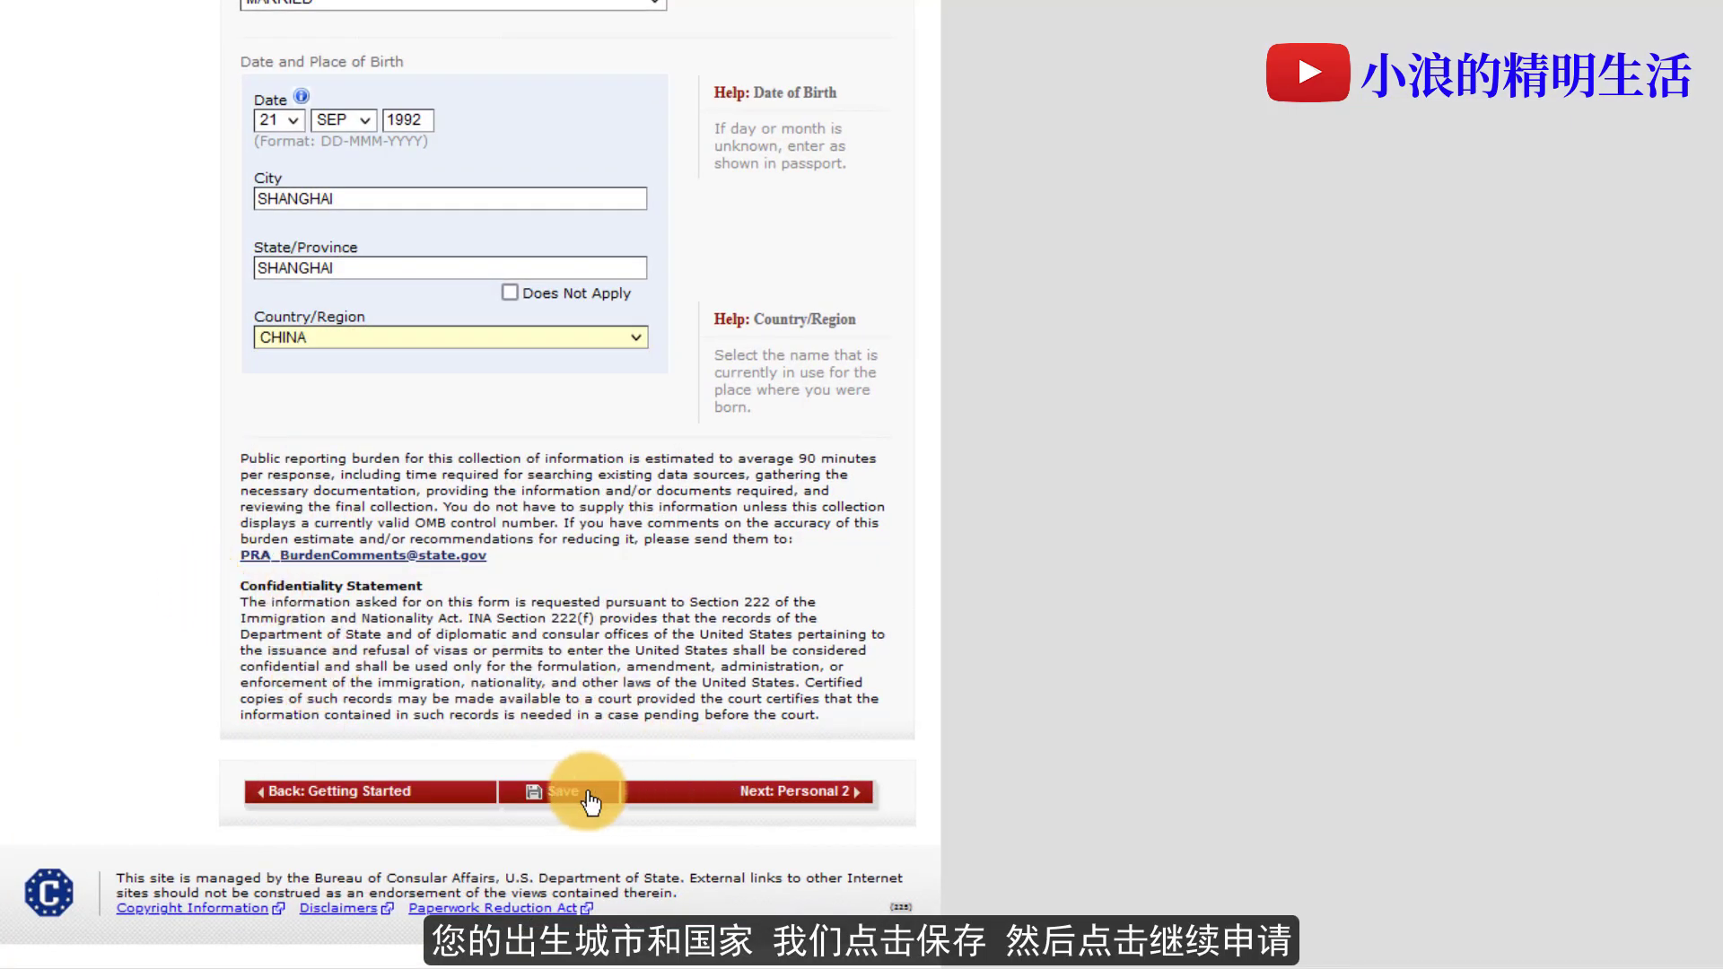
- Save Personal Information 1 and continue to Personal Information 2
click(588, 796)
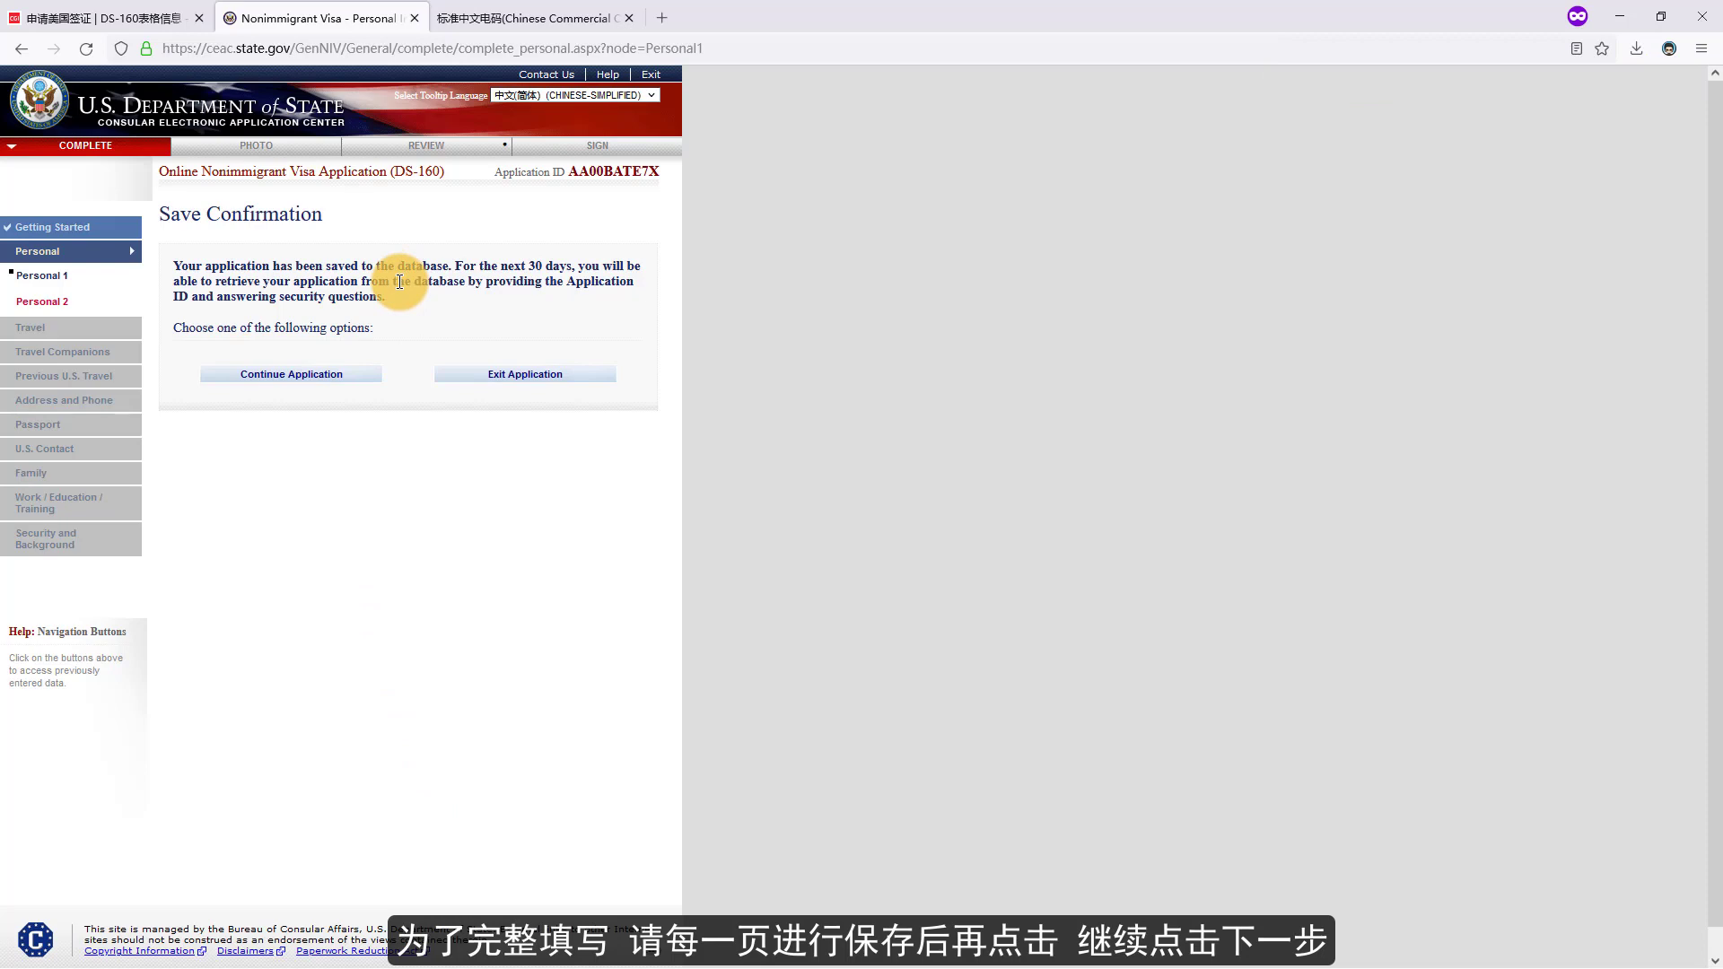
click(289, 375)
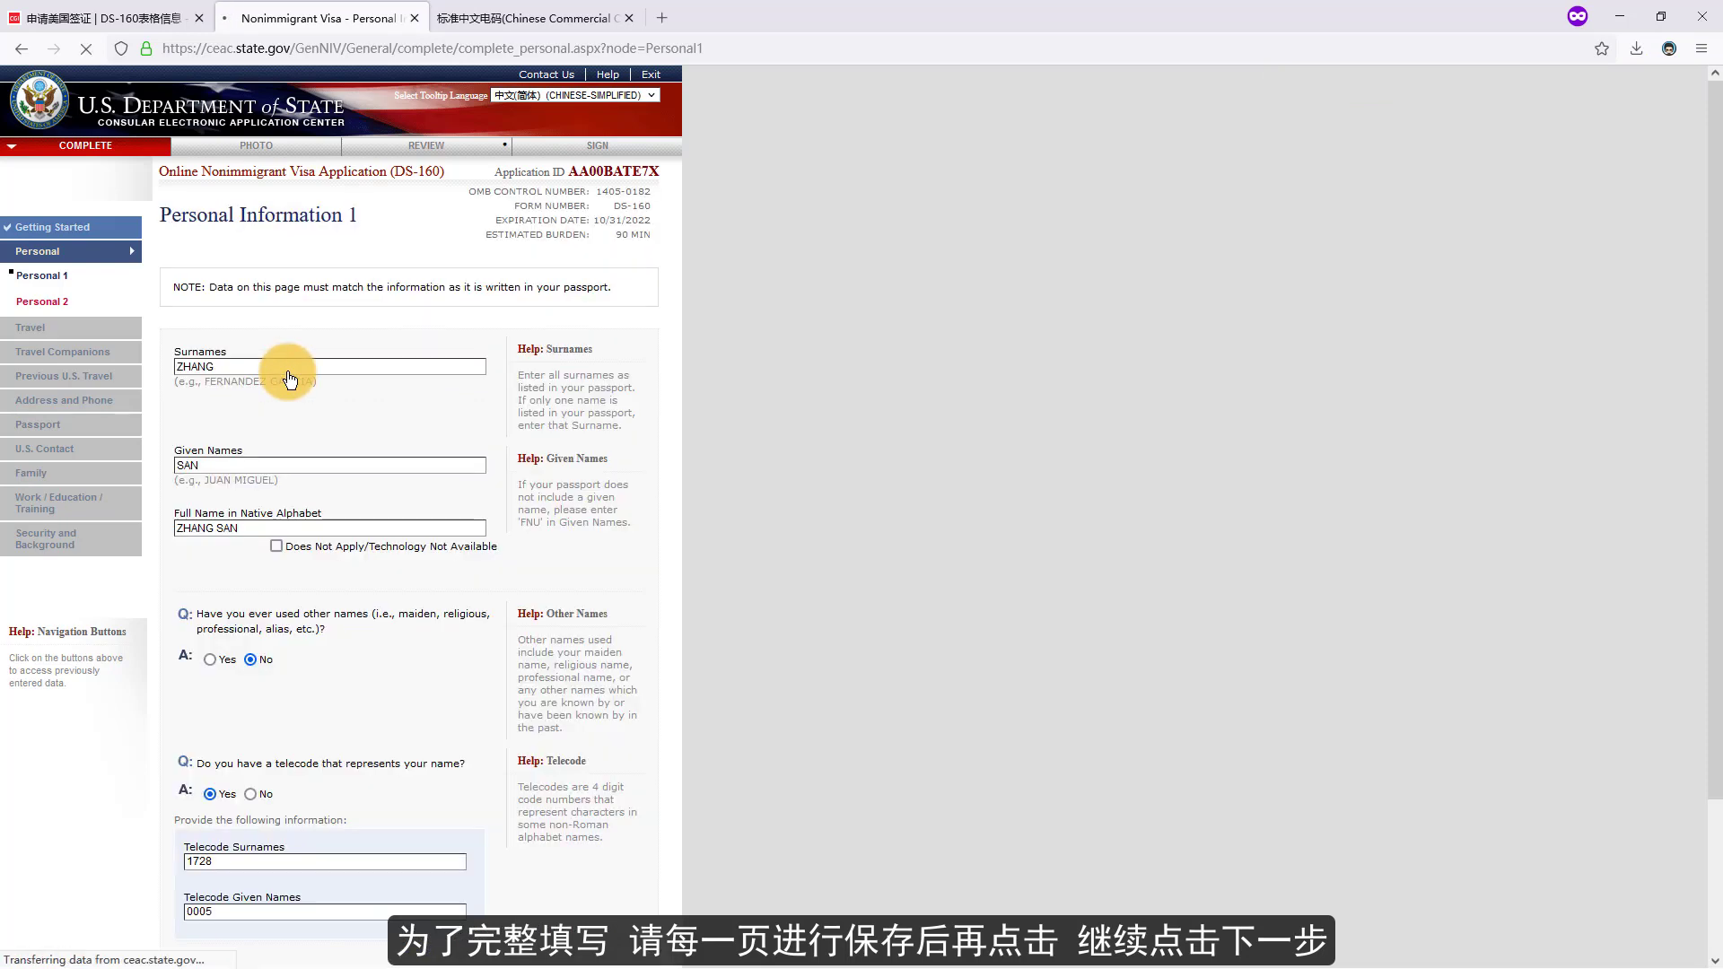
scroll(289, 375, down, 10)
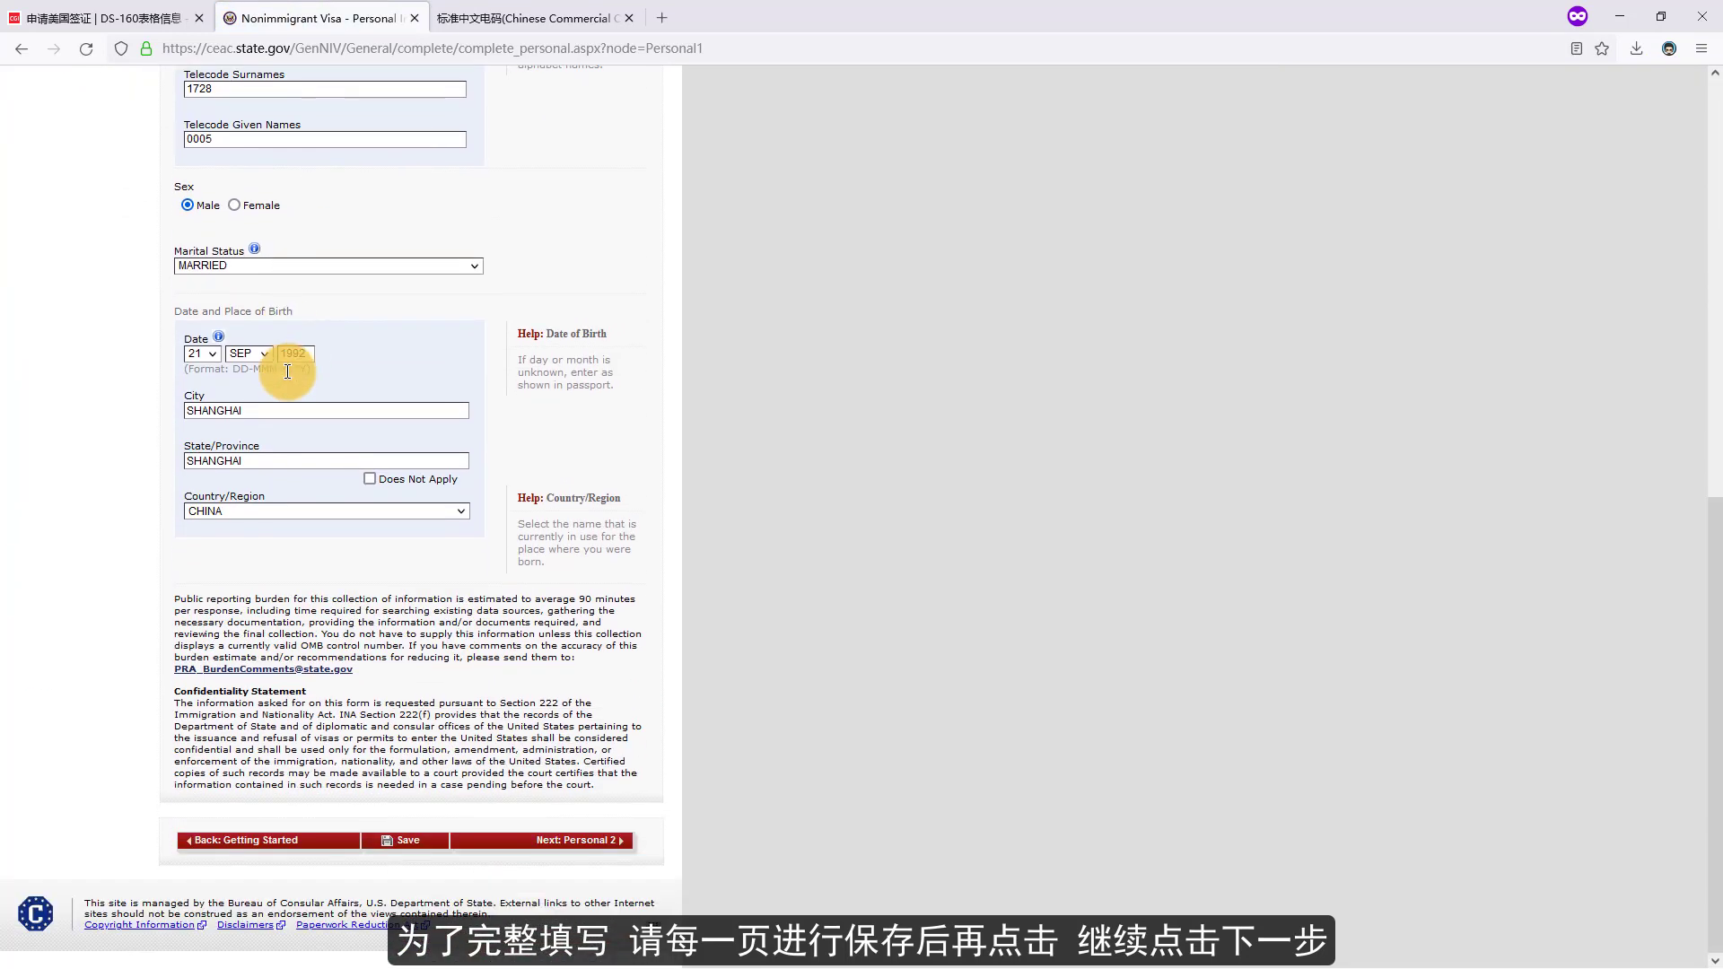
click(557, 843)
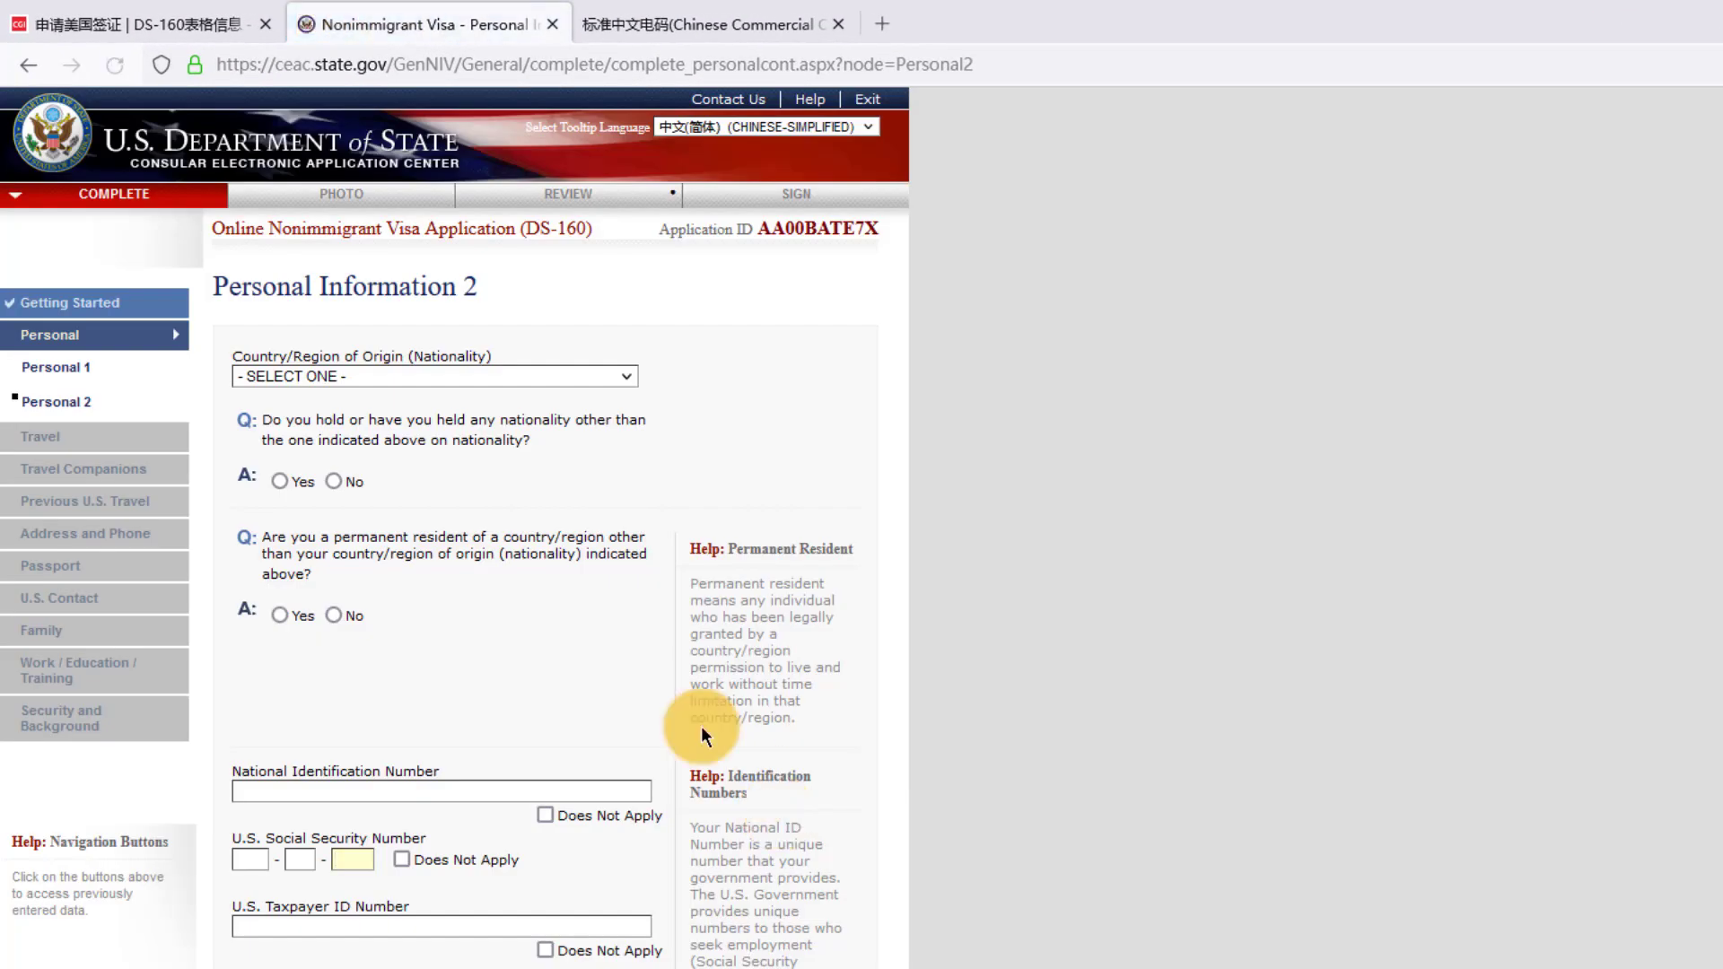
- Select CHINA nationality, answer No to both questions, enter the national ID, and mark SSN and taxpayer ID not applicable
click(392, 375)
drag(631, 440, 628, 507)
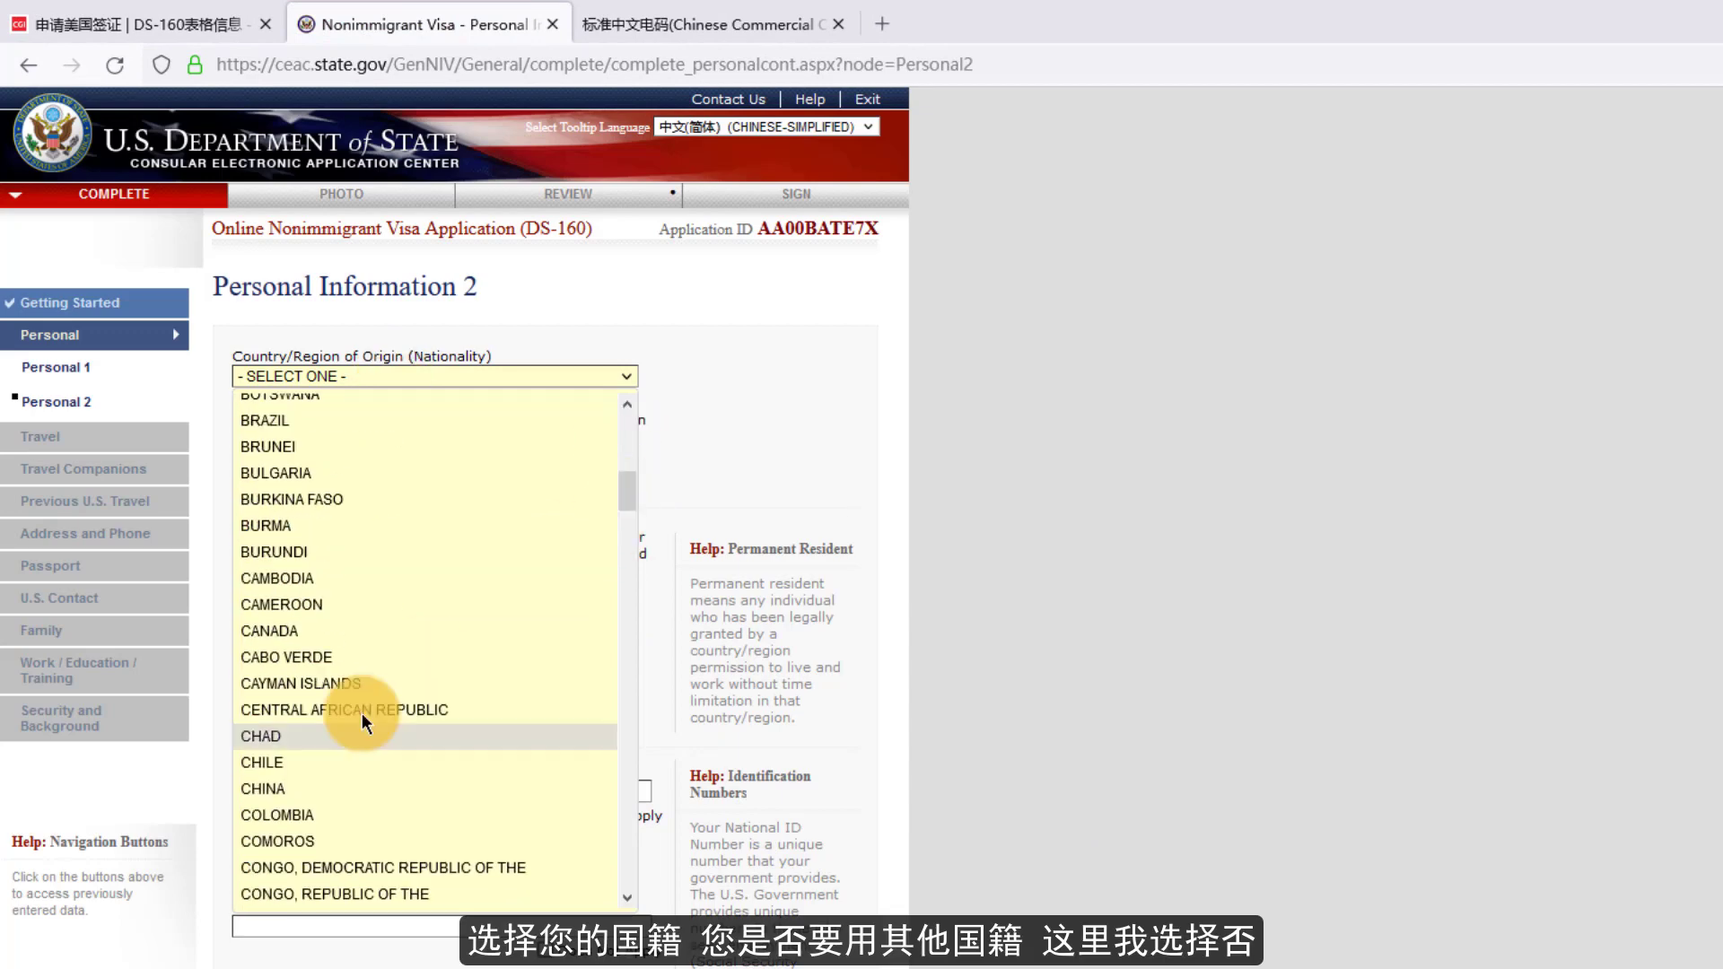
click(359, 812)
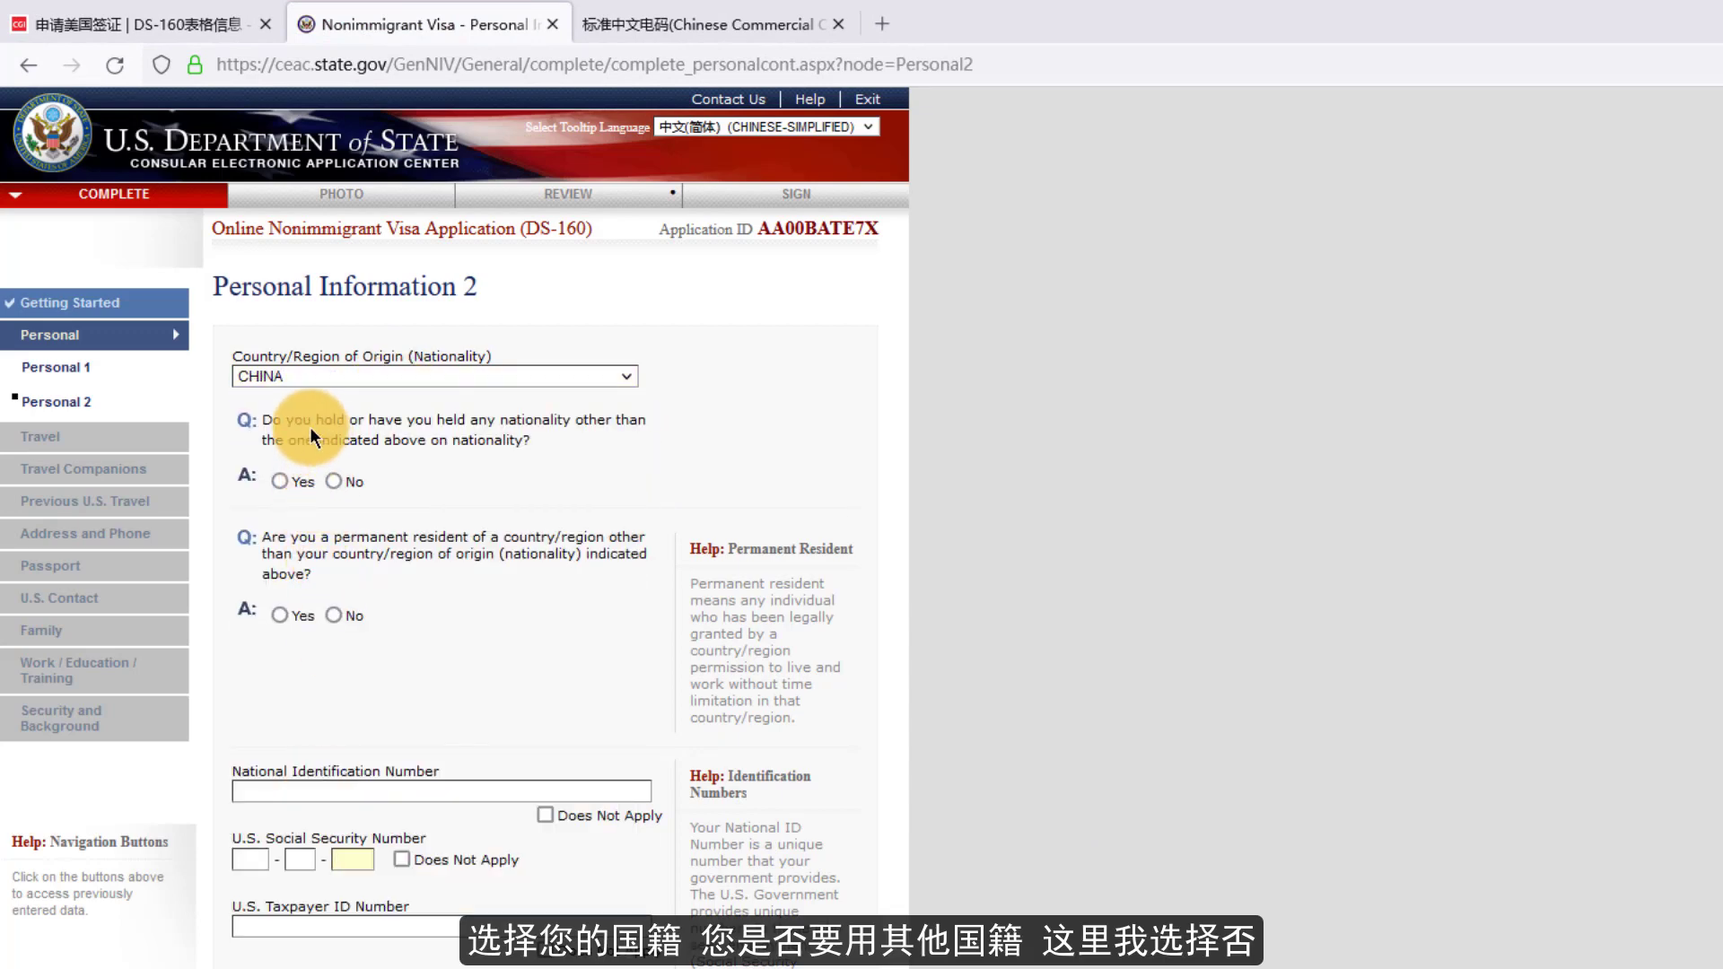
click(333, 483)
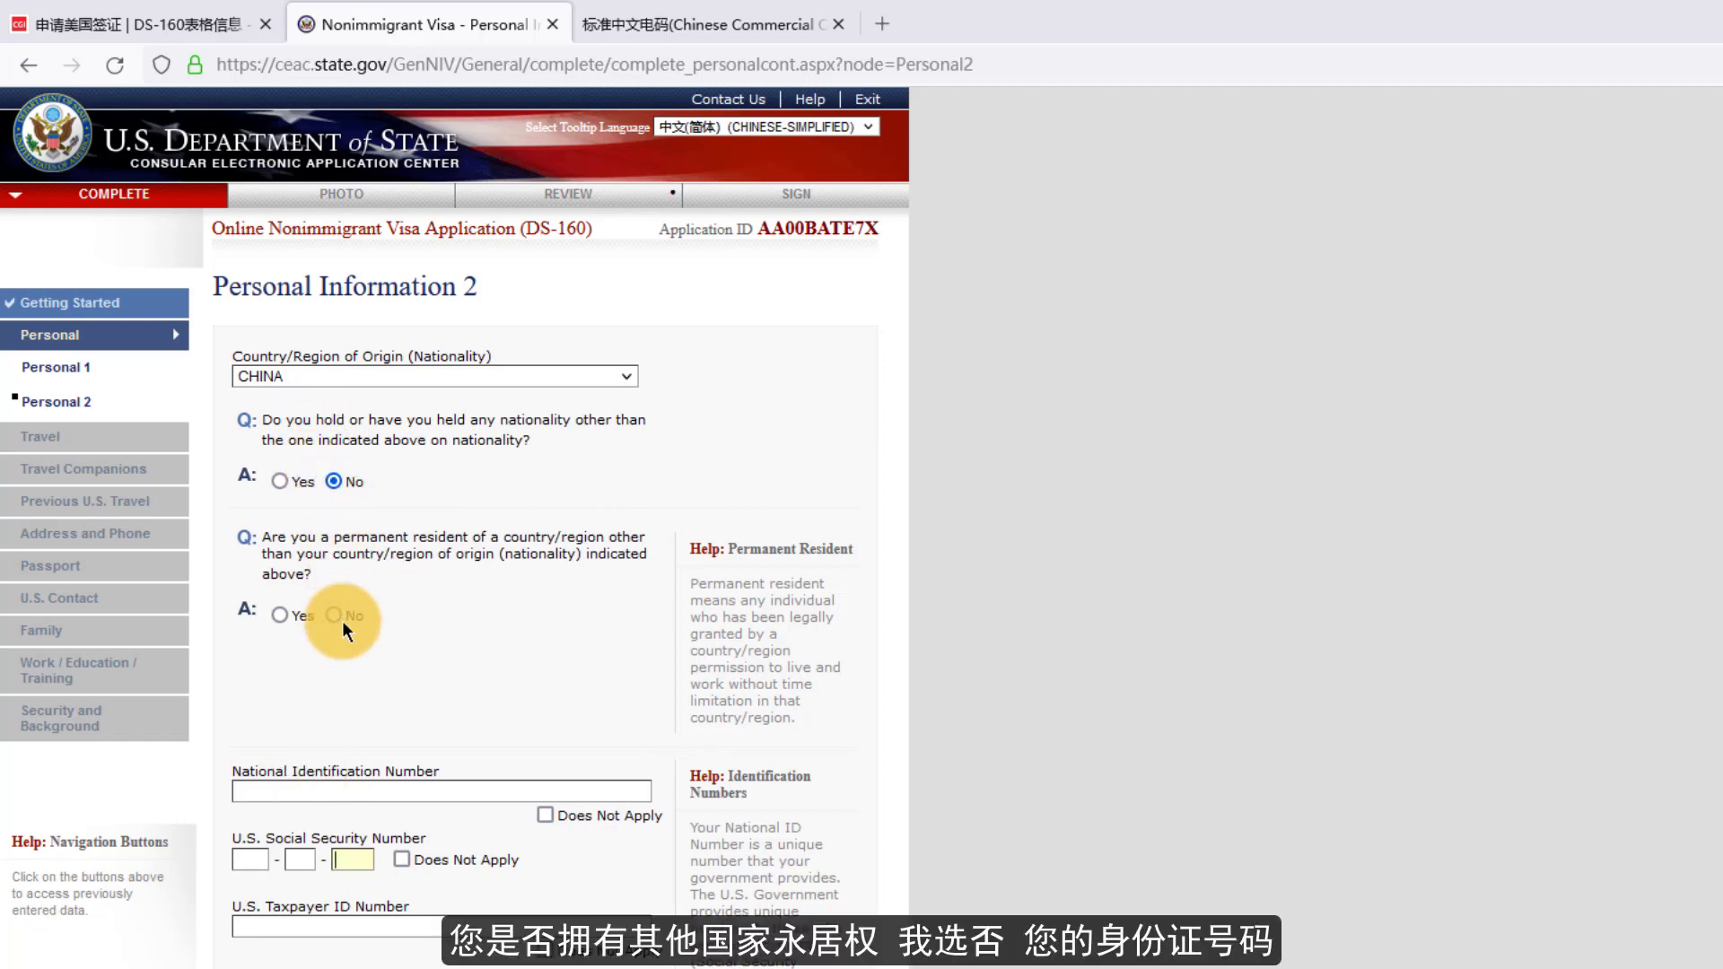
click(334, 615)
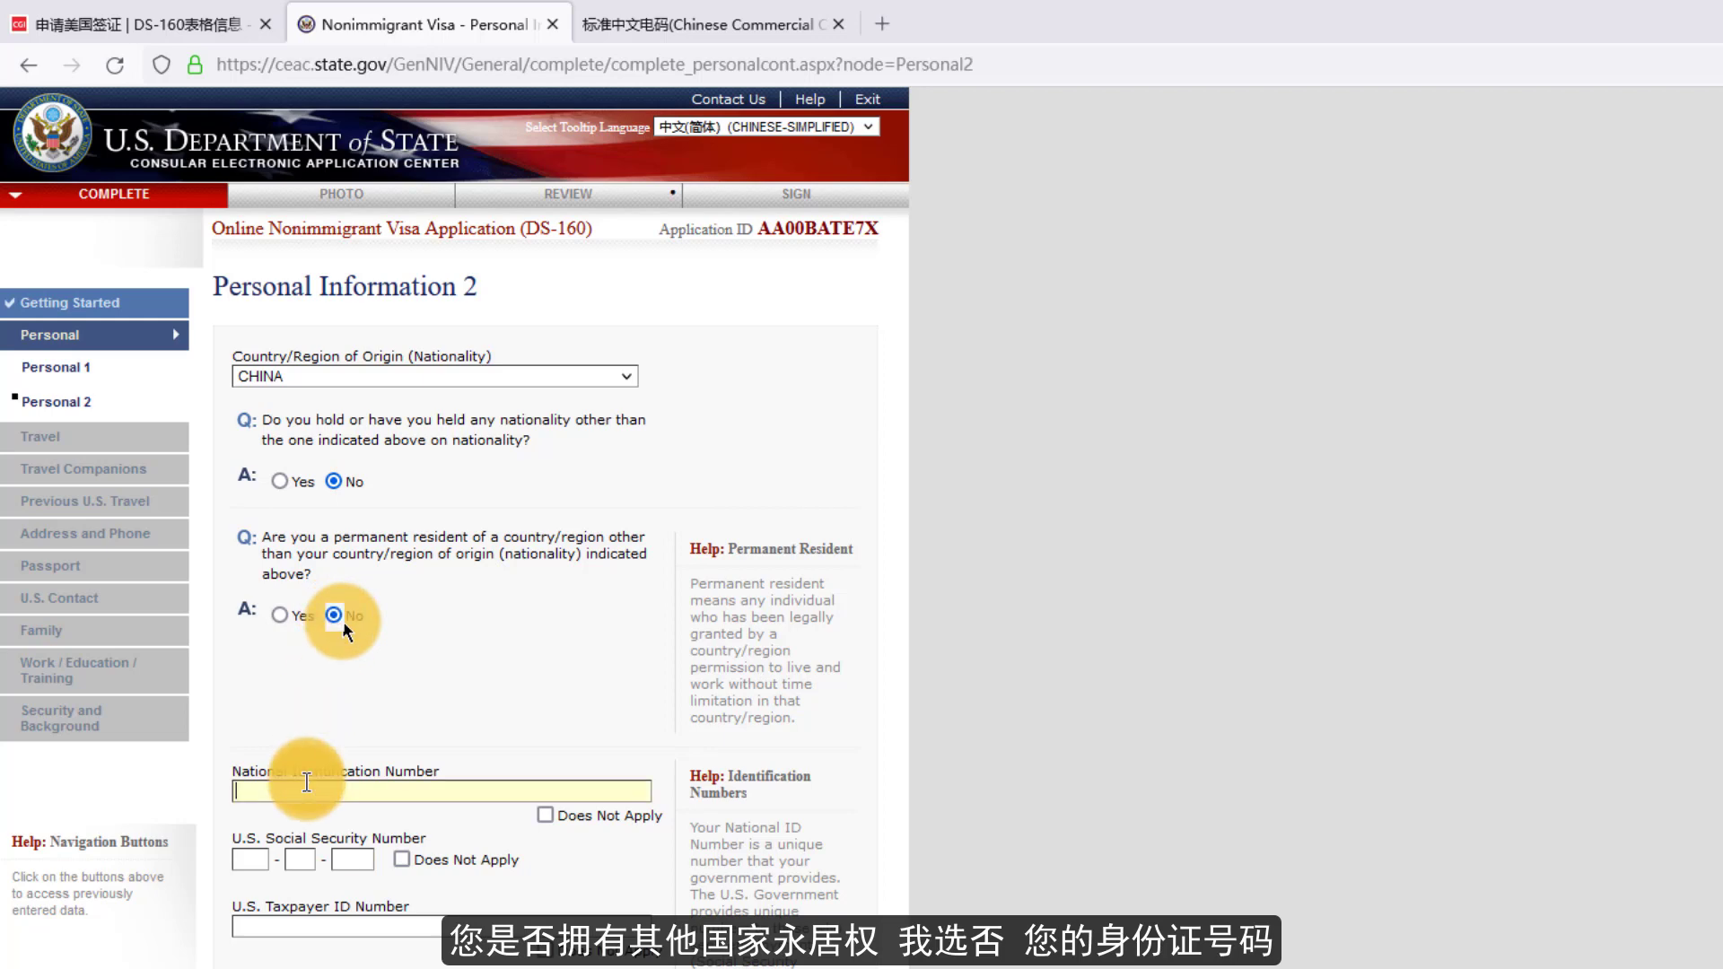
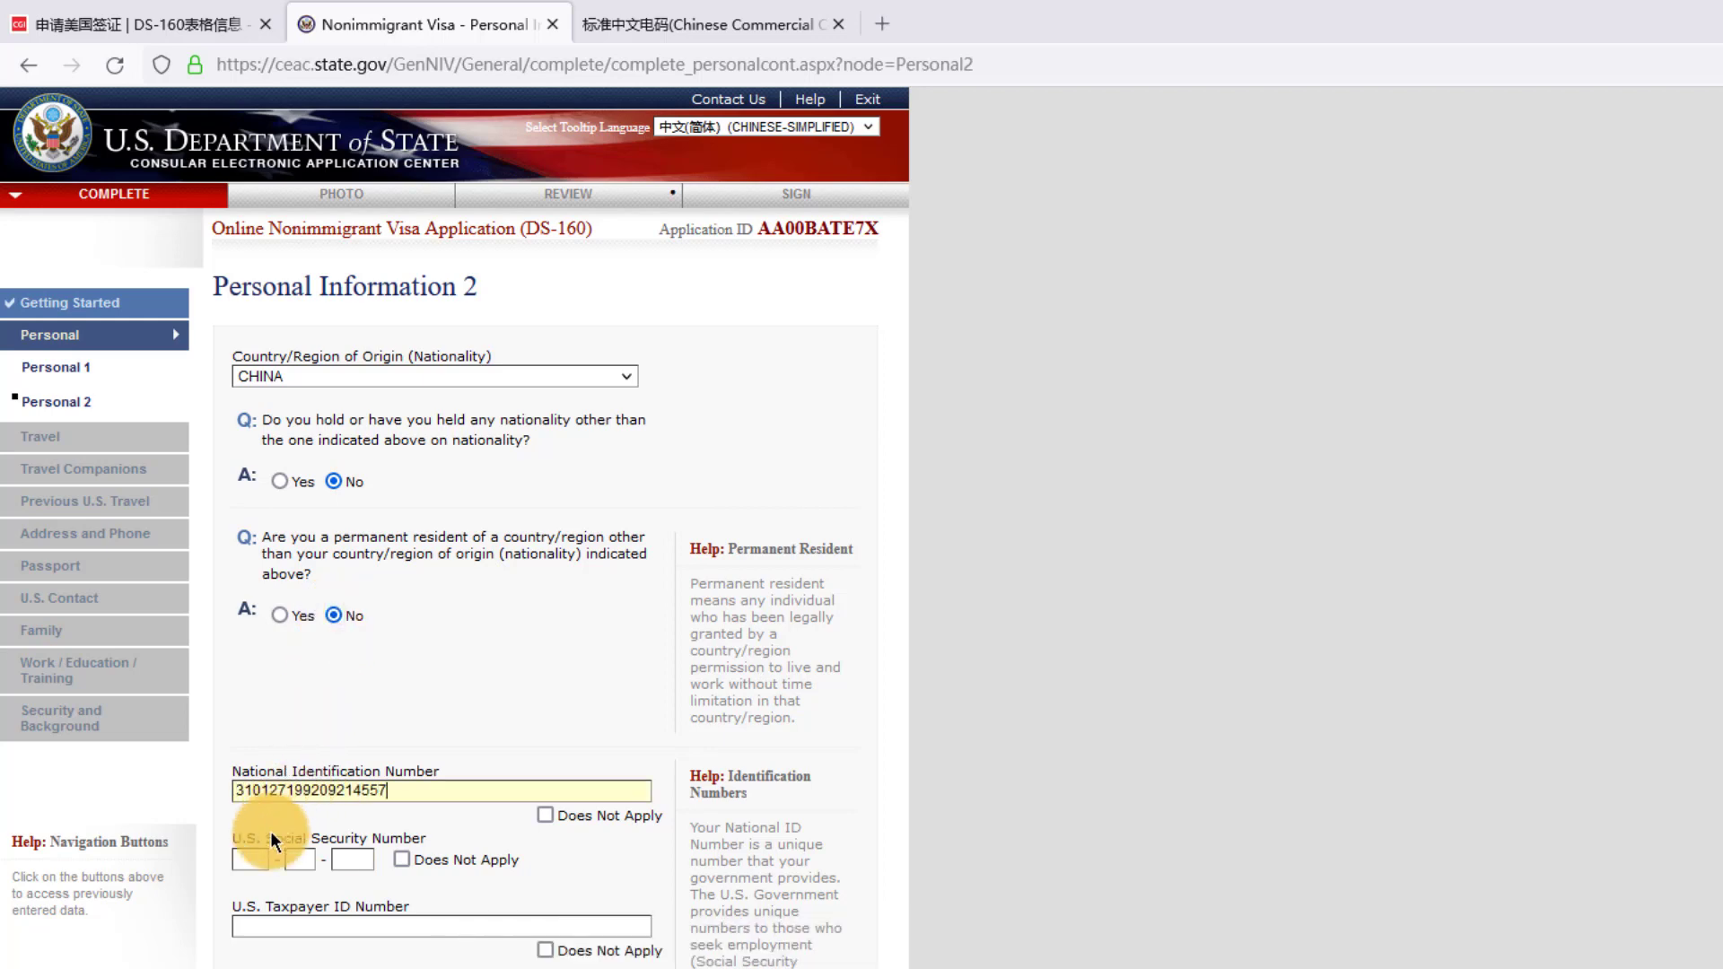
click(401, 859)
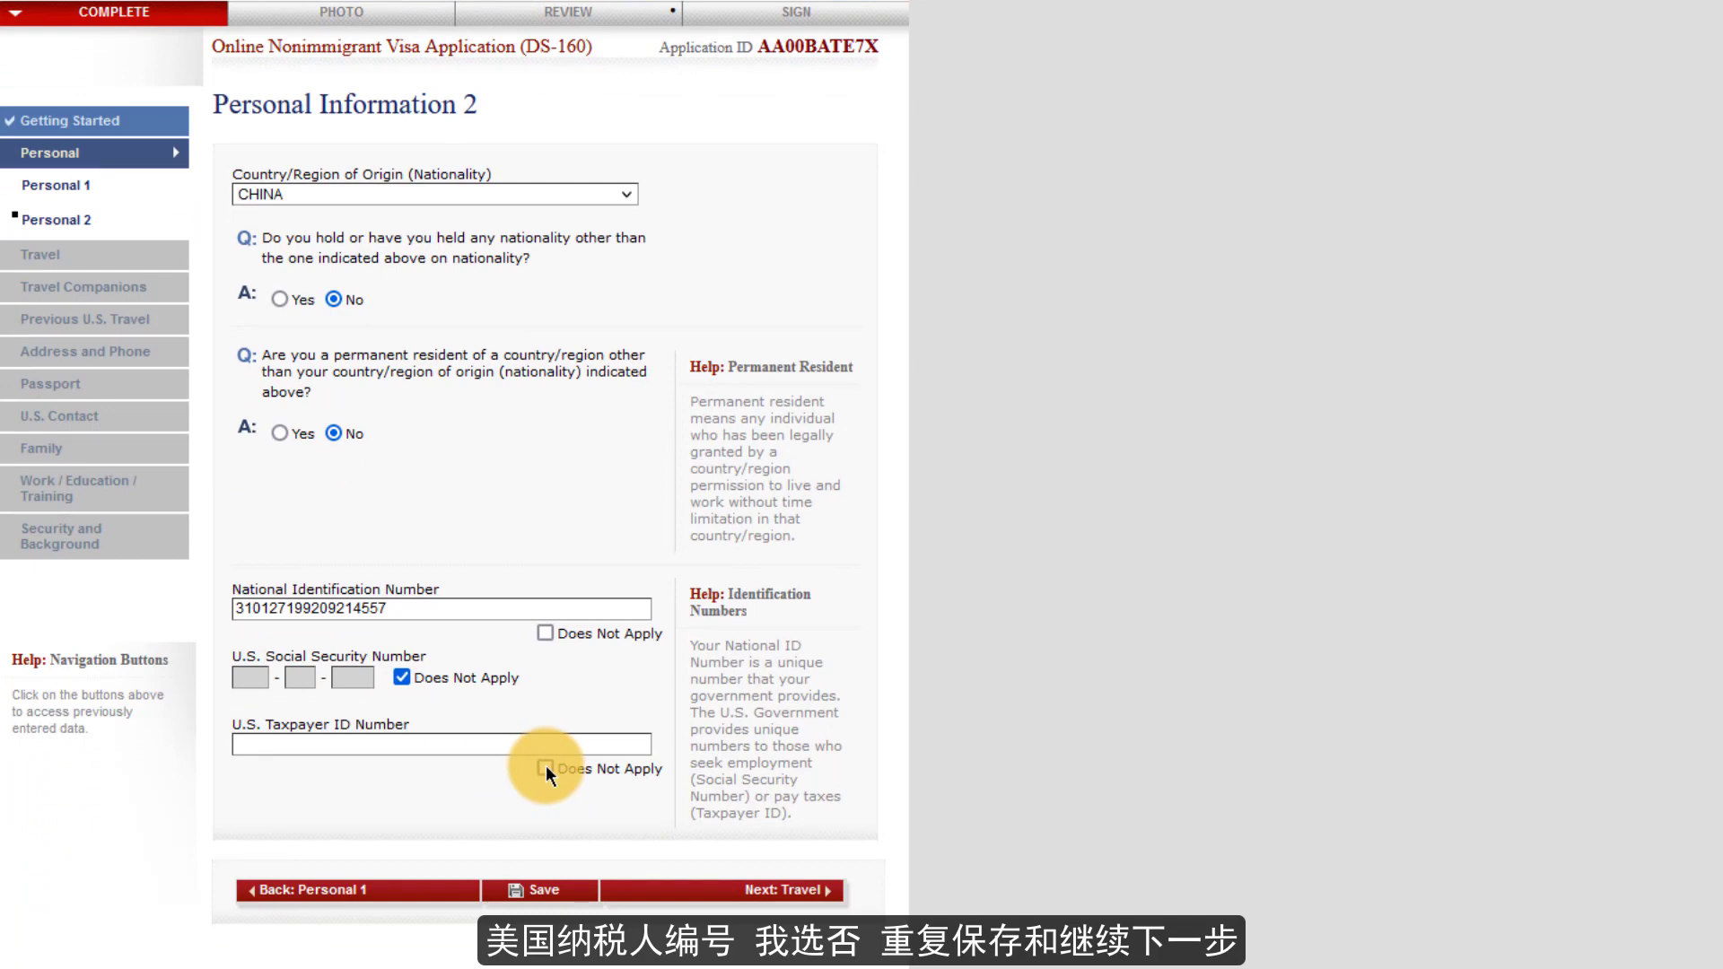
click(546, 768)
- Save Personal Information 2 and continue to the Travel page
click(542, 884)
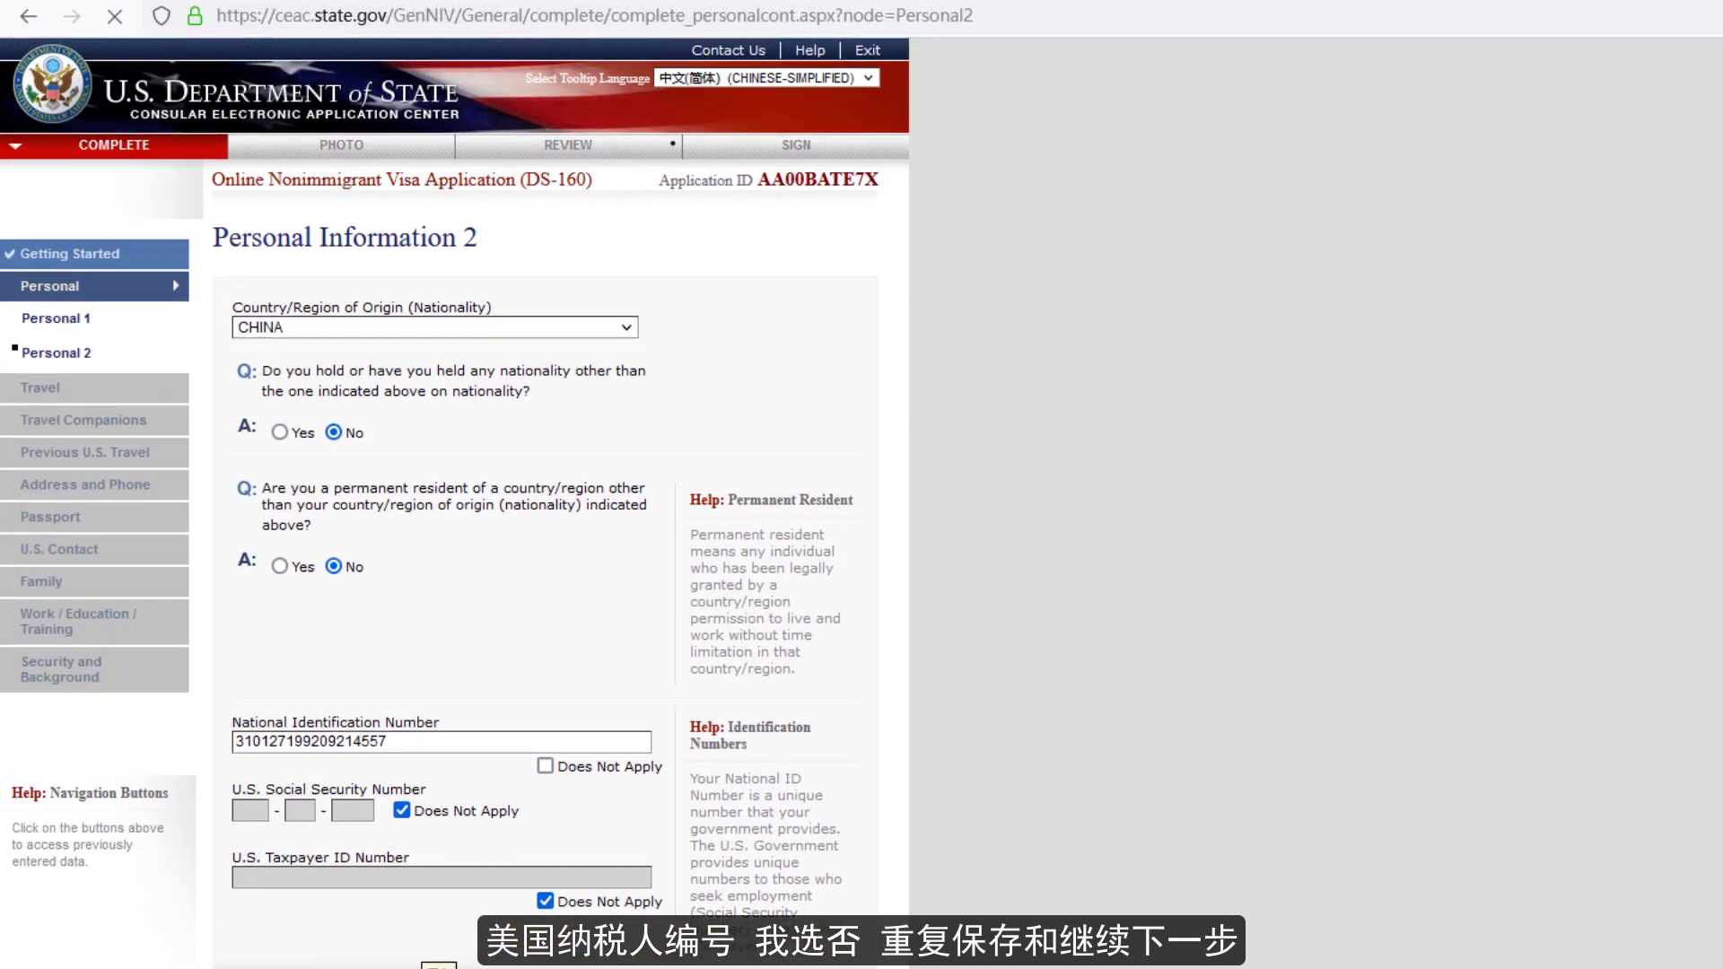
click(425, 509)
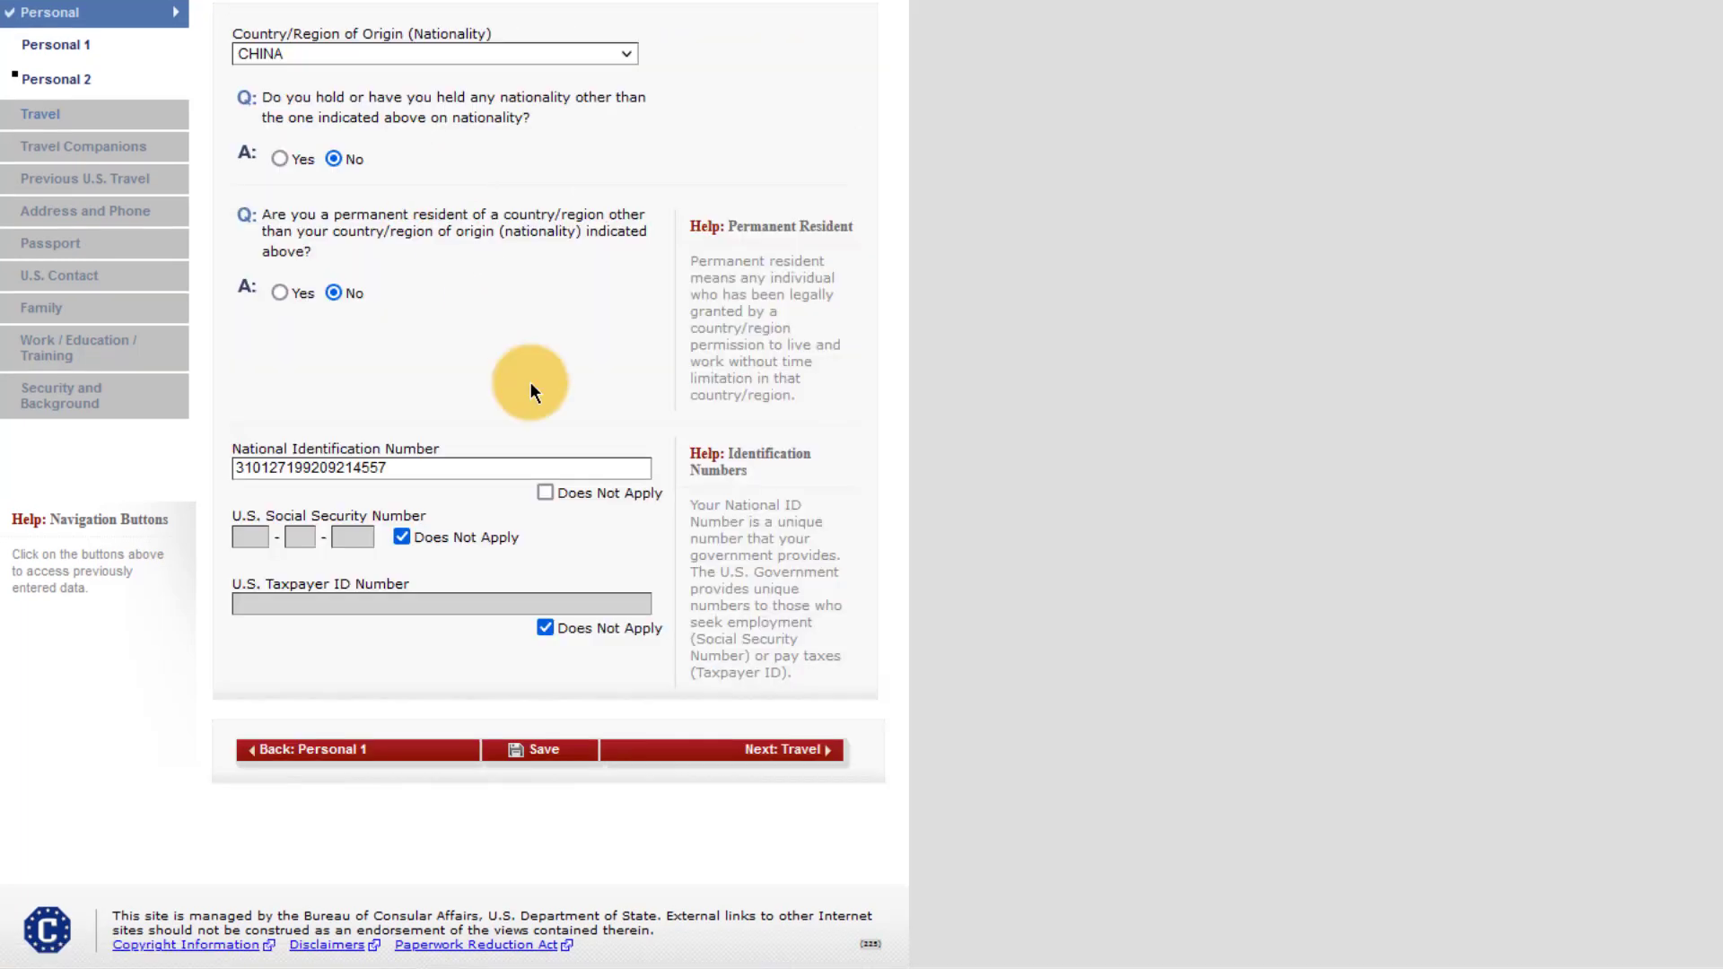
click(724, 754)
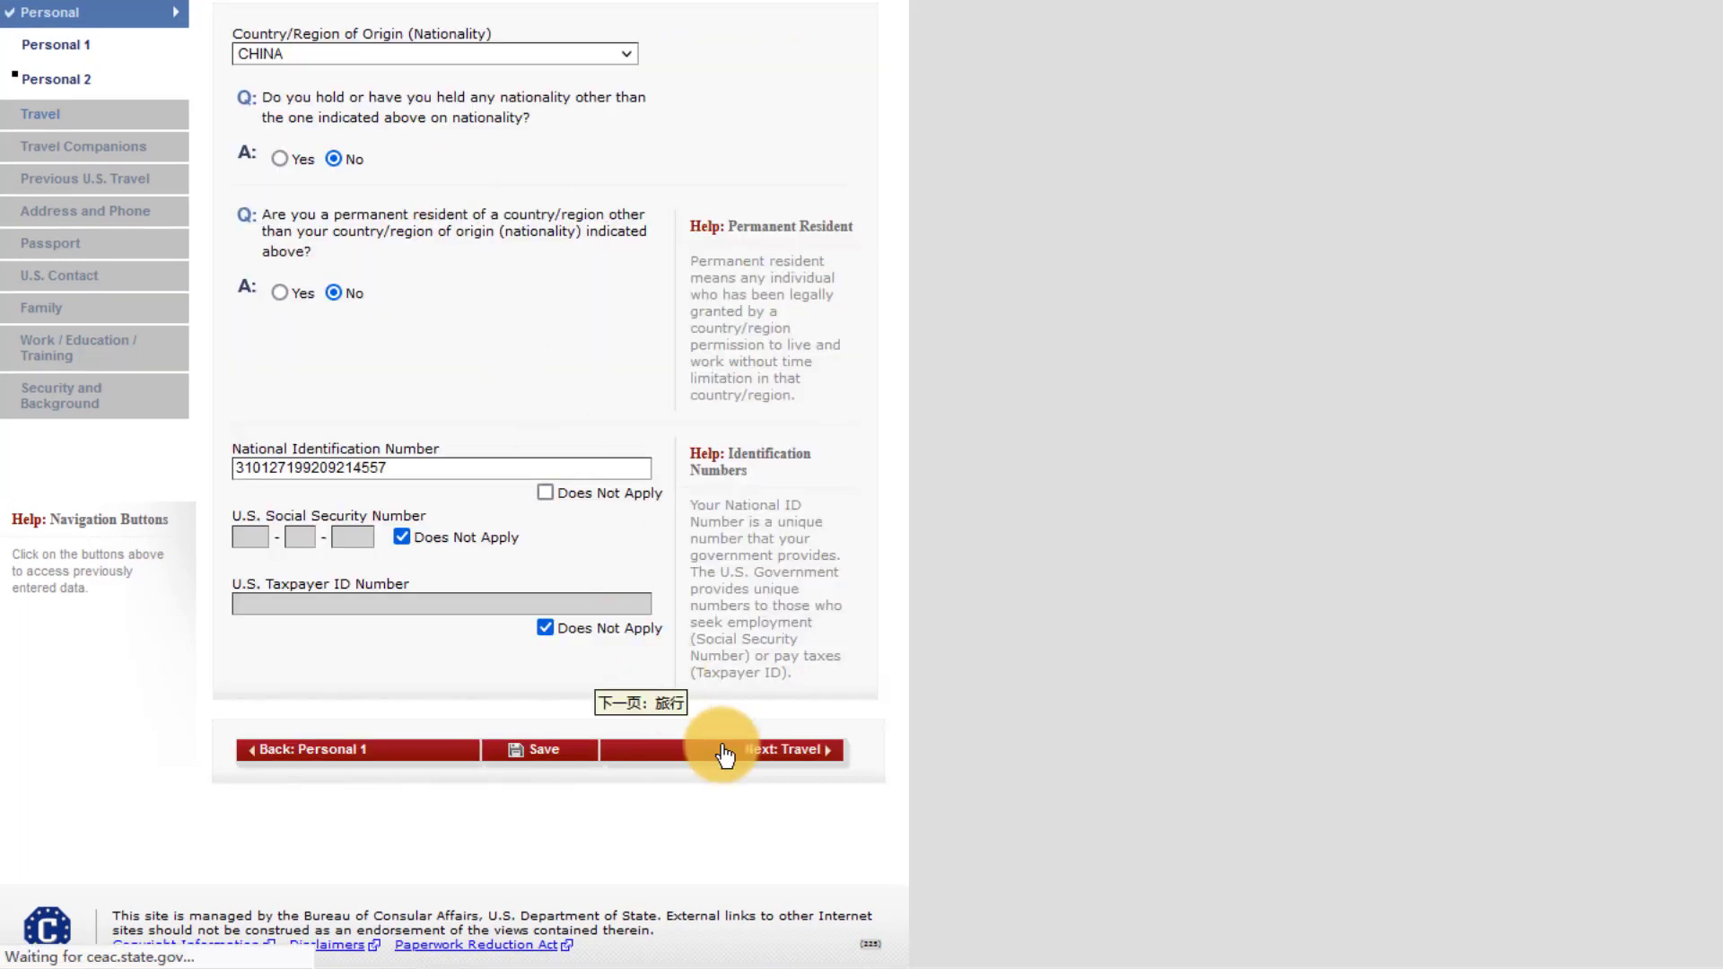
- Set purpose to TEMP. BUSINESS PLEASURE VISITOR (B), type TOURISM/MEDICAL TREATMENT (B2), and answer Yes to travel plans
click(416, 190)
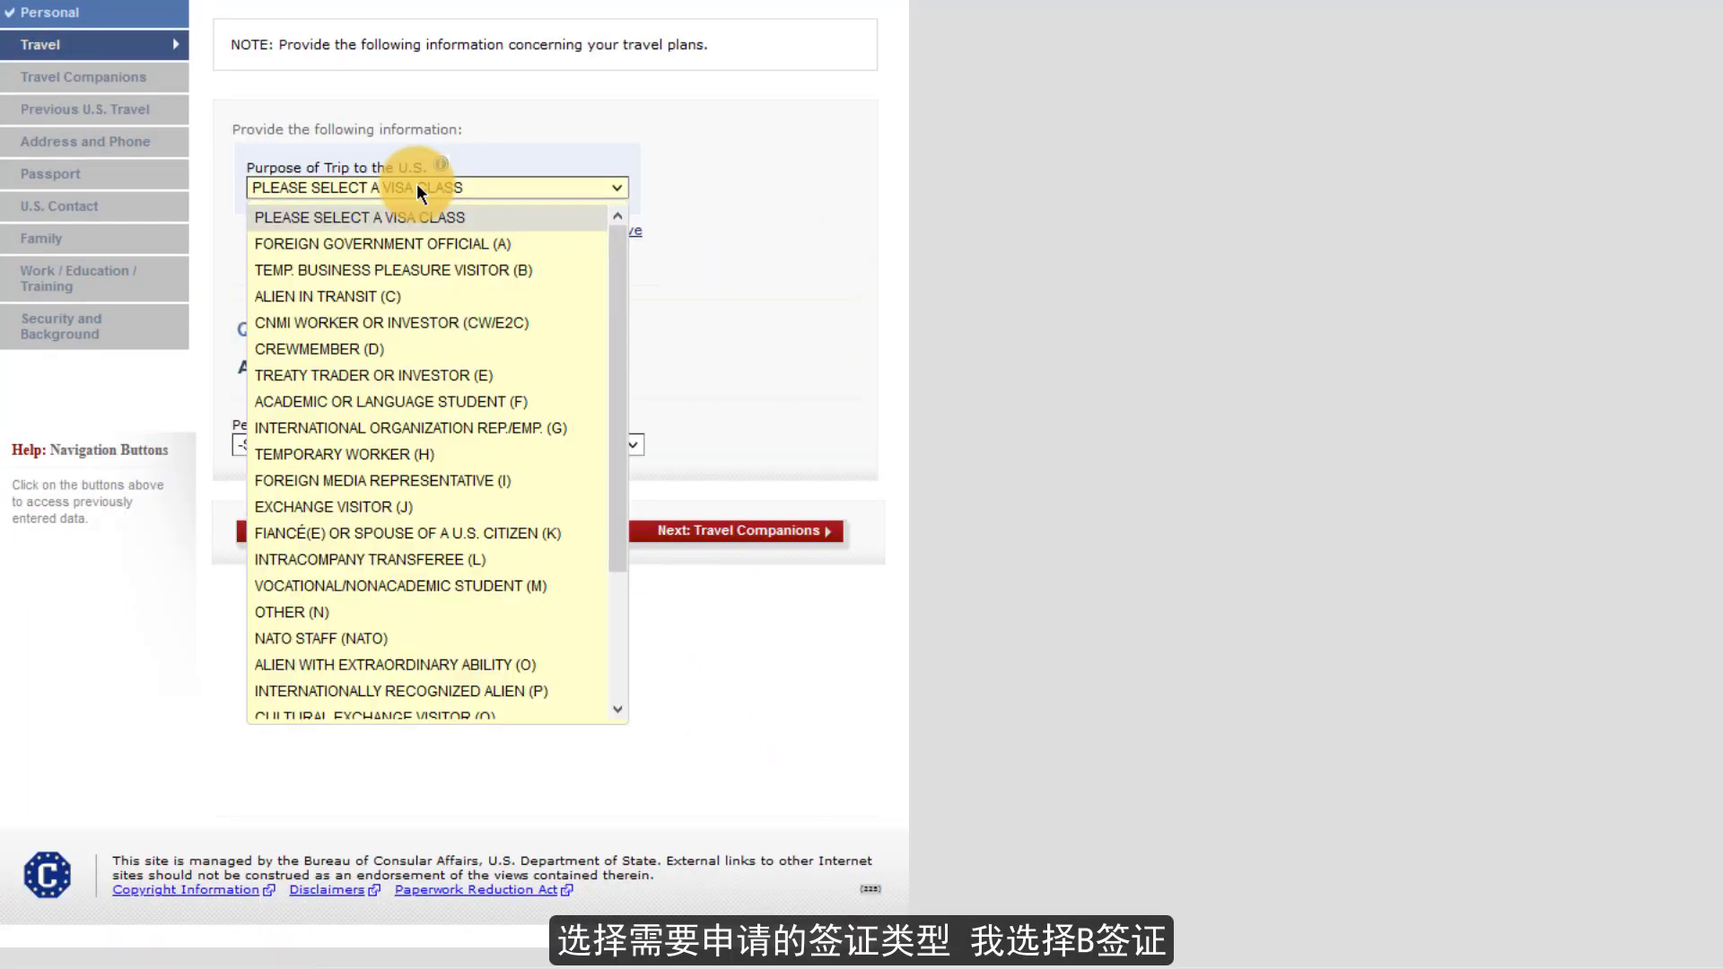
click(409, 264)
click(407, 246)
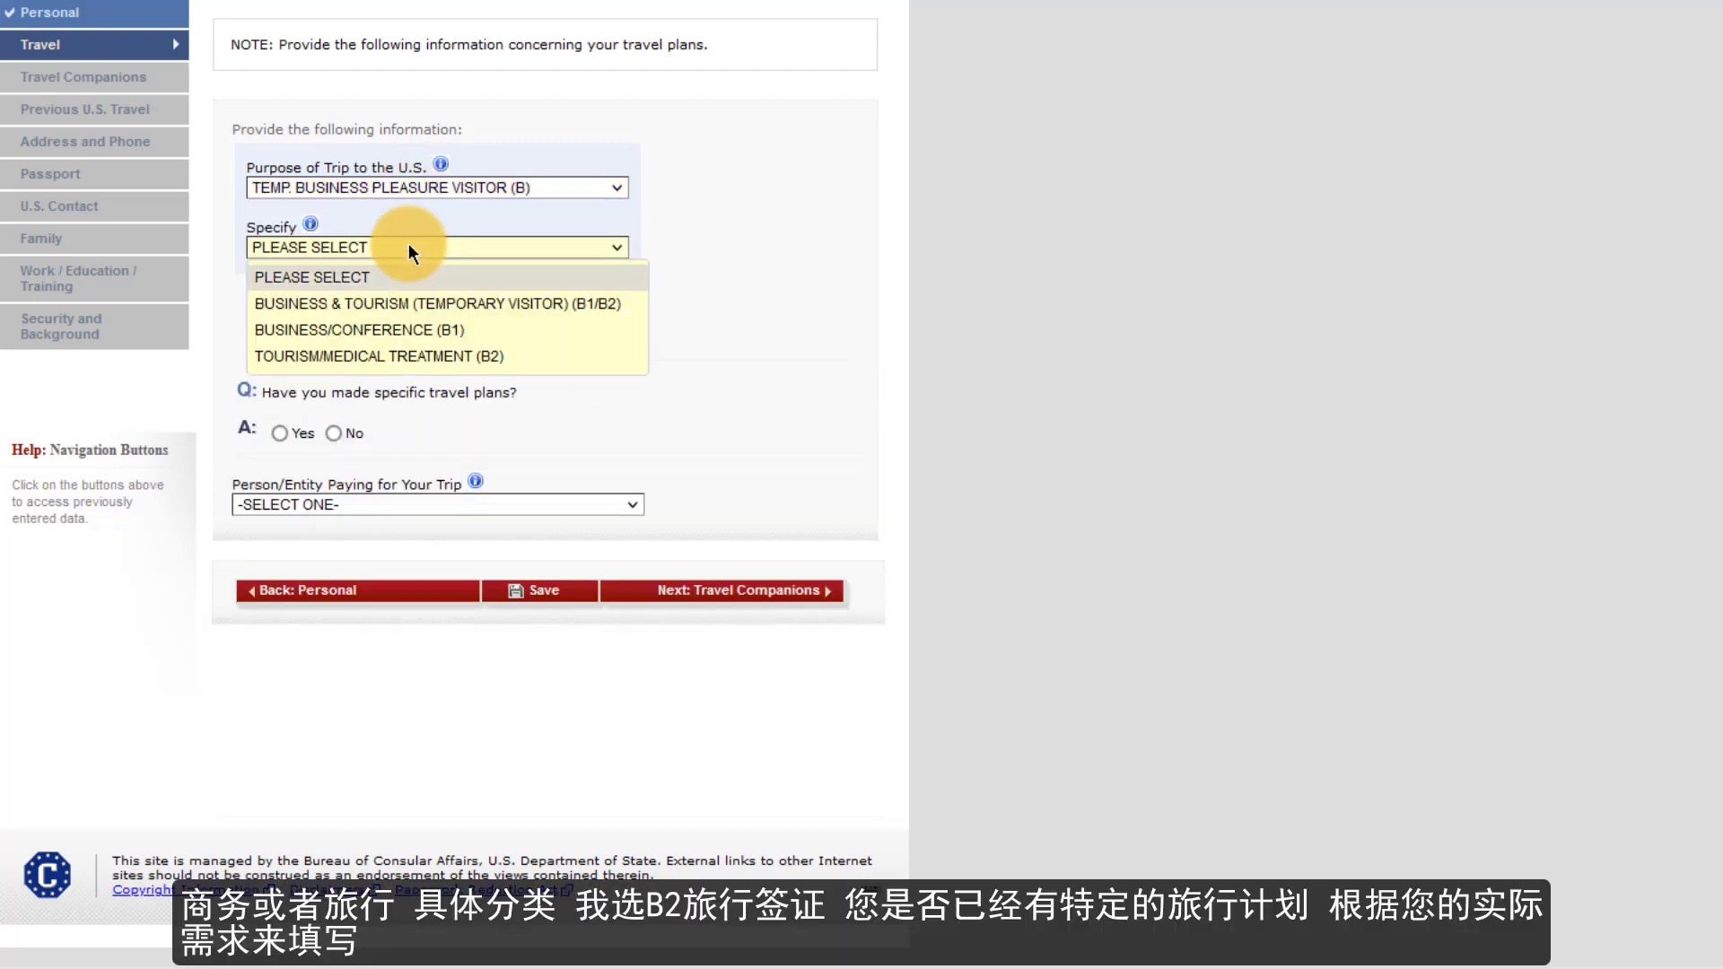
click(407, 363)
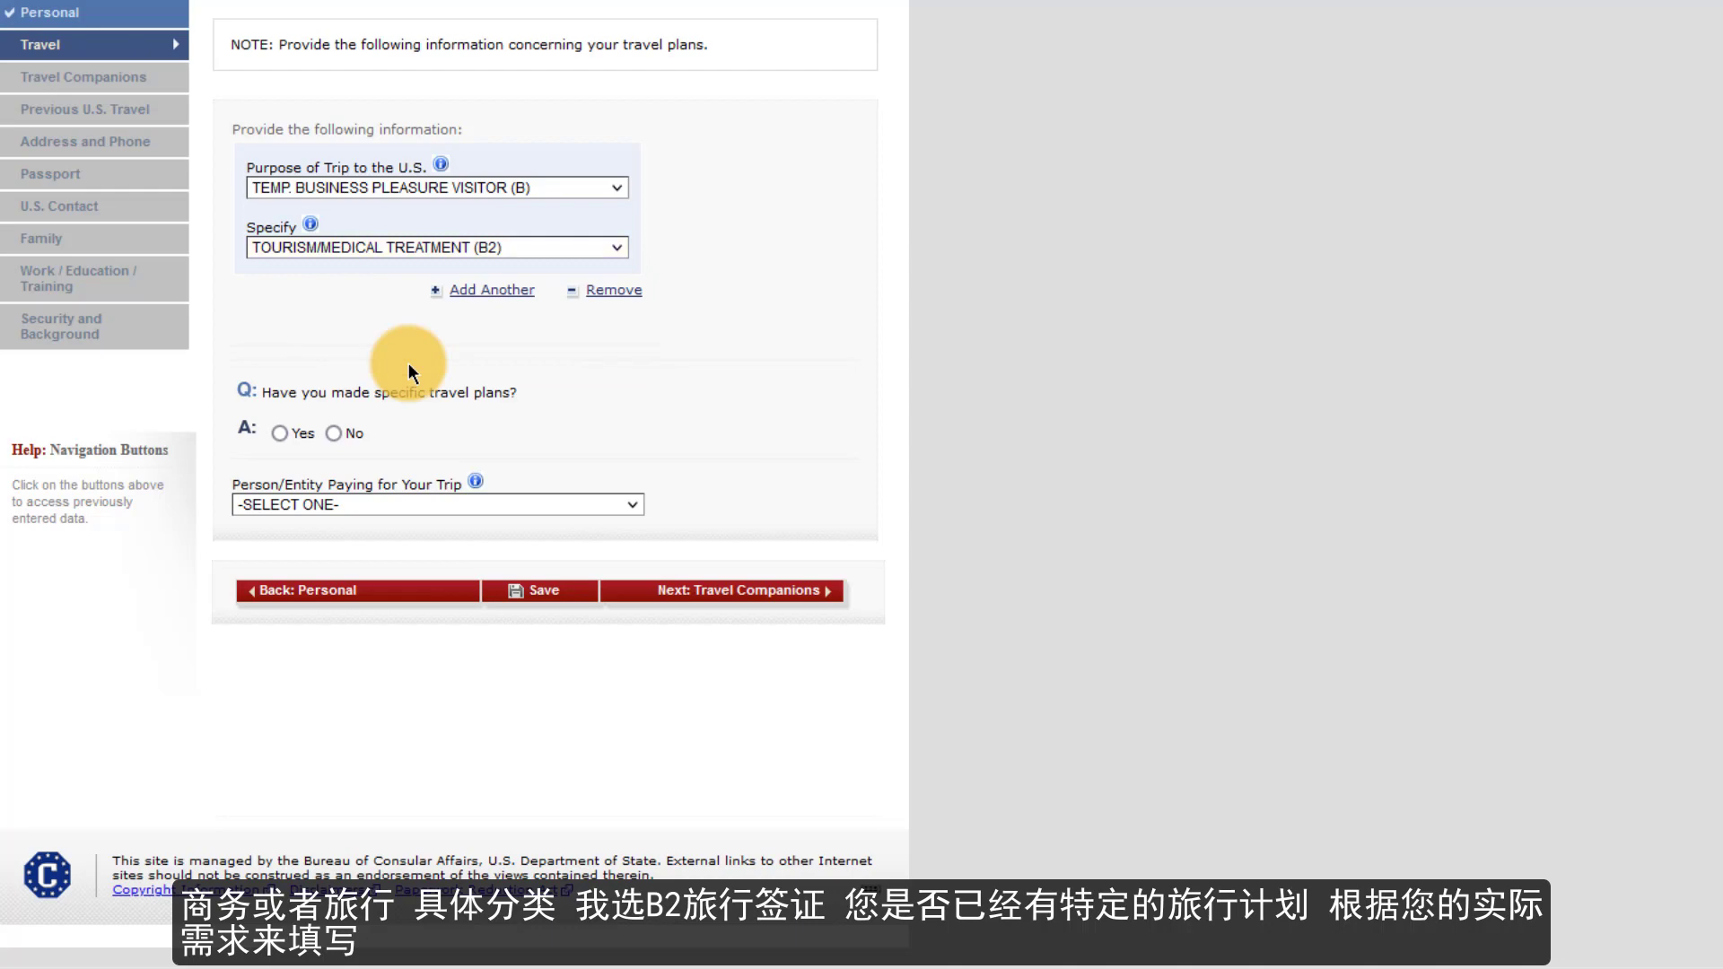
click(282, 436)
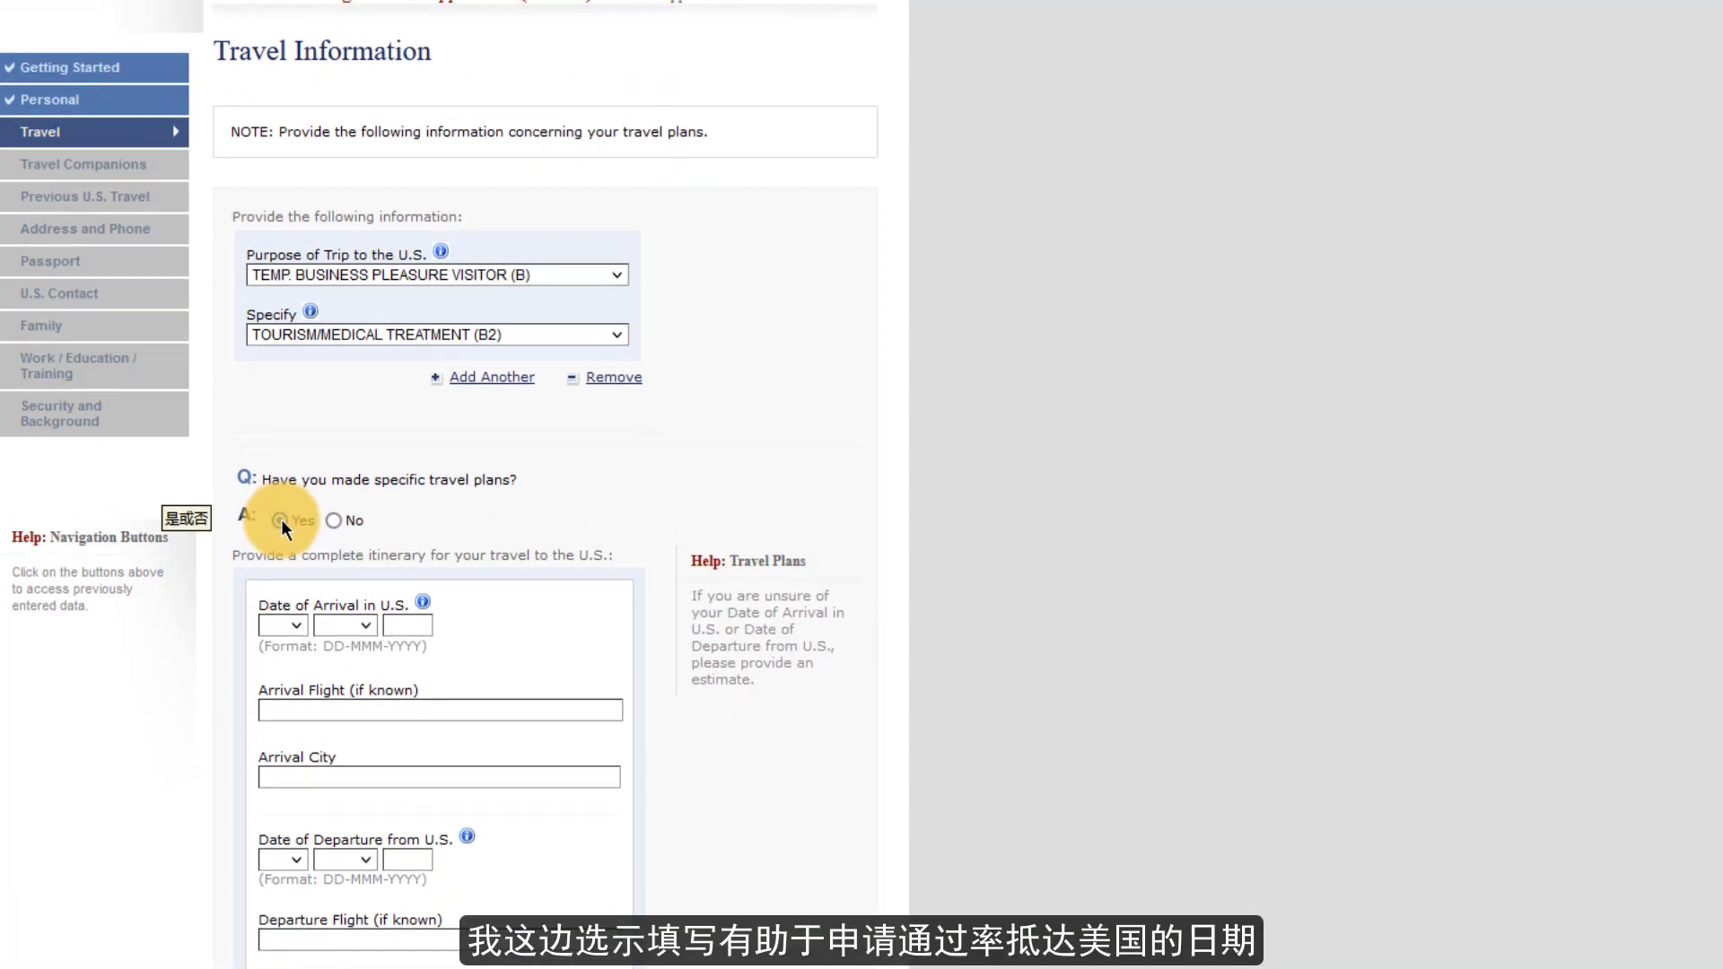
scroll(283, 632, down, 4)
scroll(283, 632, down, 2)
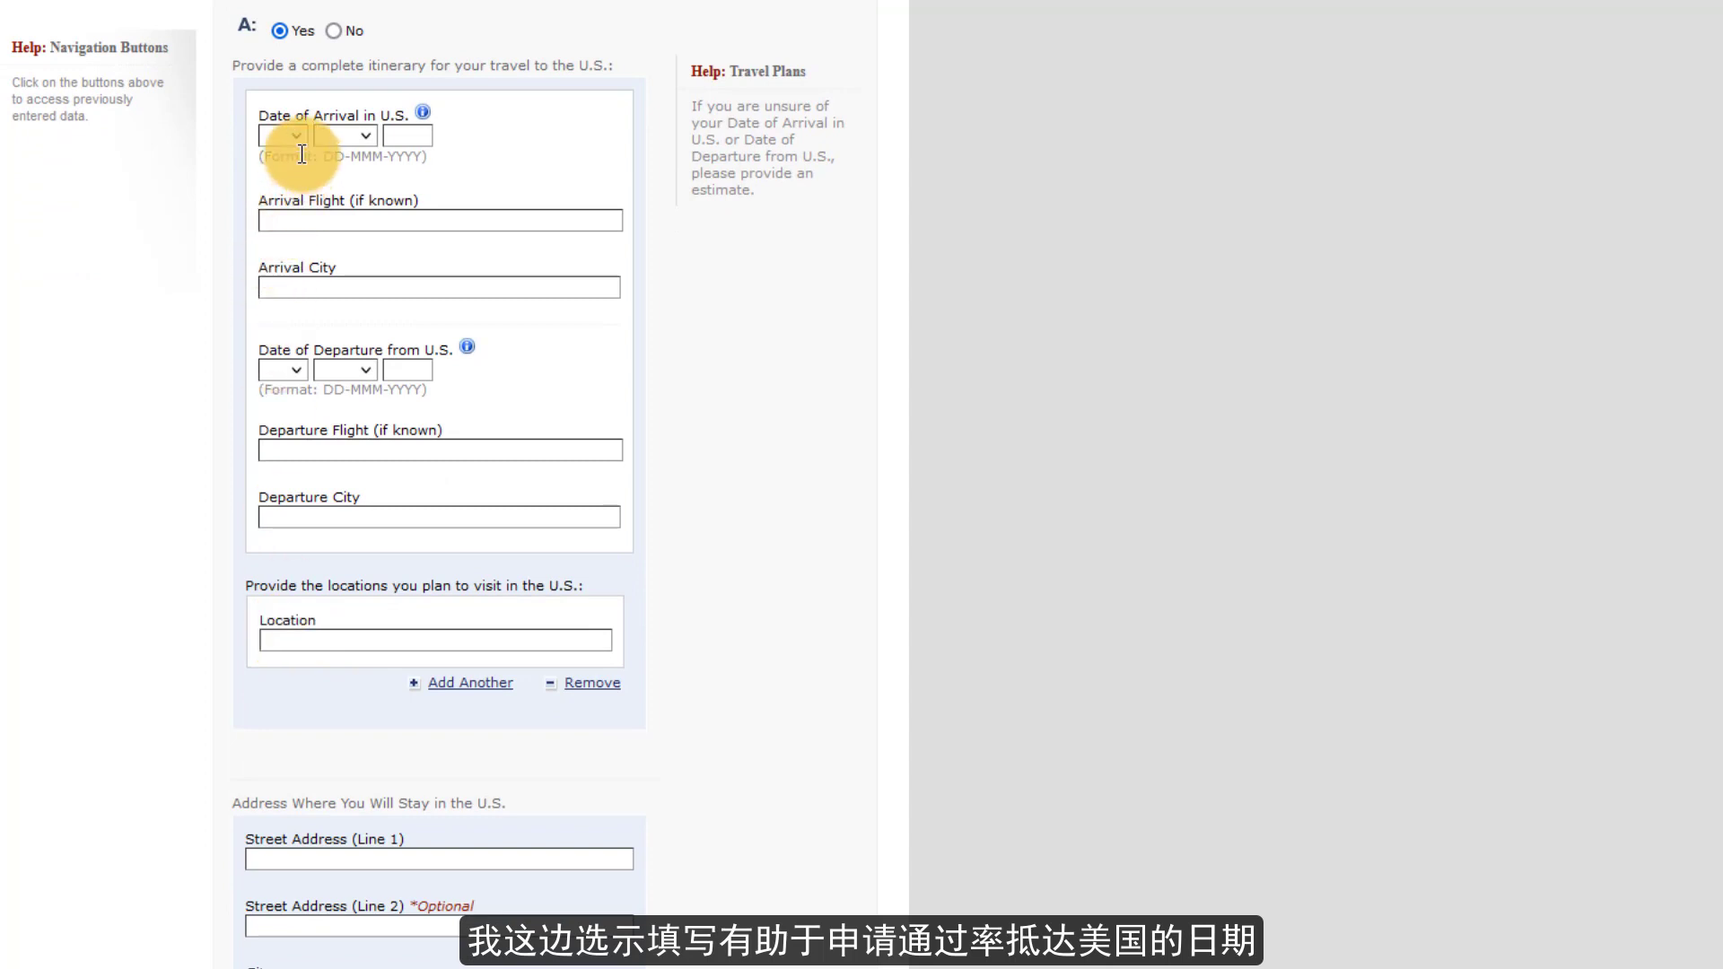
- Enter arrival on 31 DEC 2022, flight CA789, into LOS ANGELES
click(289, 136)
scroll(269, 538, down, 5)
click(275, 638)
click(344, 136)
click(338, 471)
click(408, 135)
text(2022)
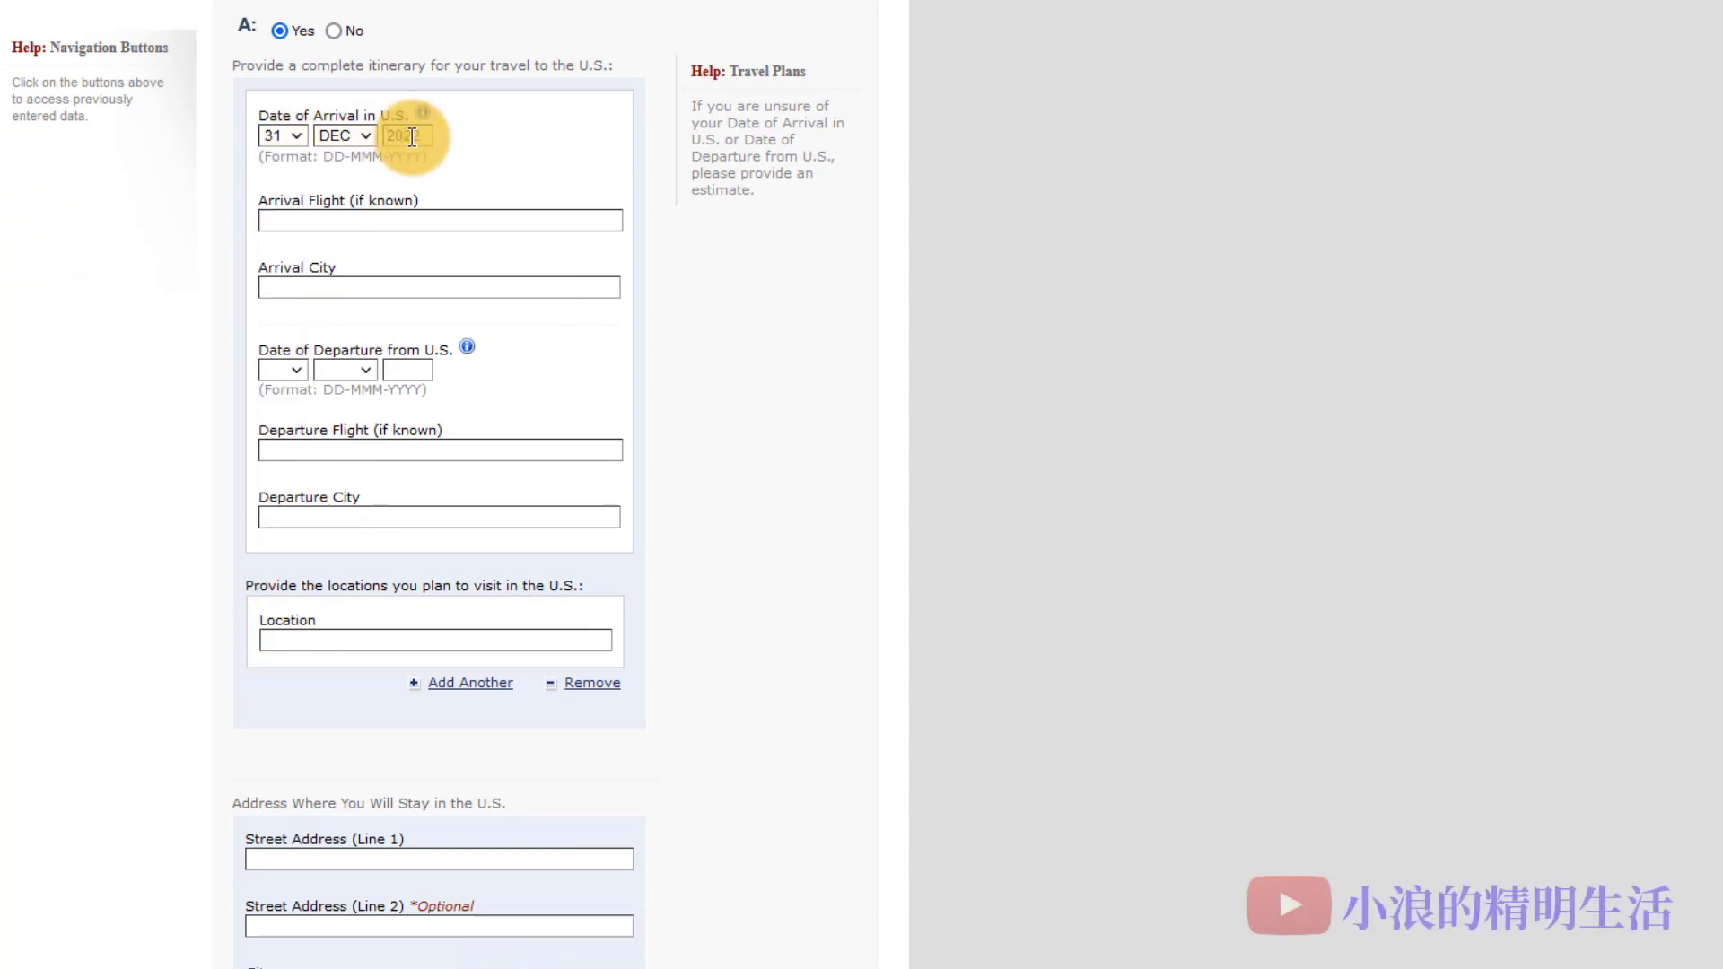
click(402, 219)
text(CA789)
key(Tab)
text(LOS ANGELES)
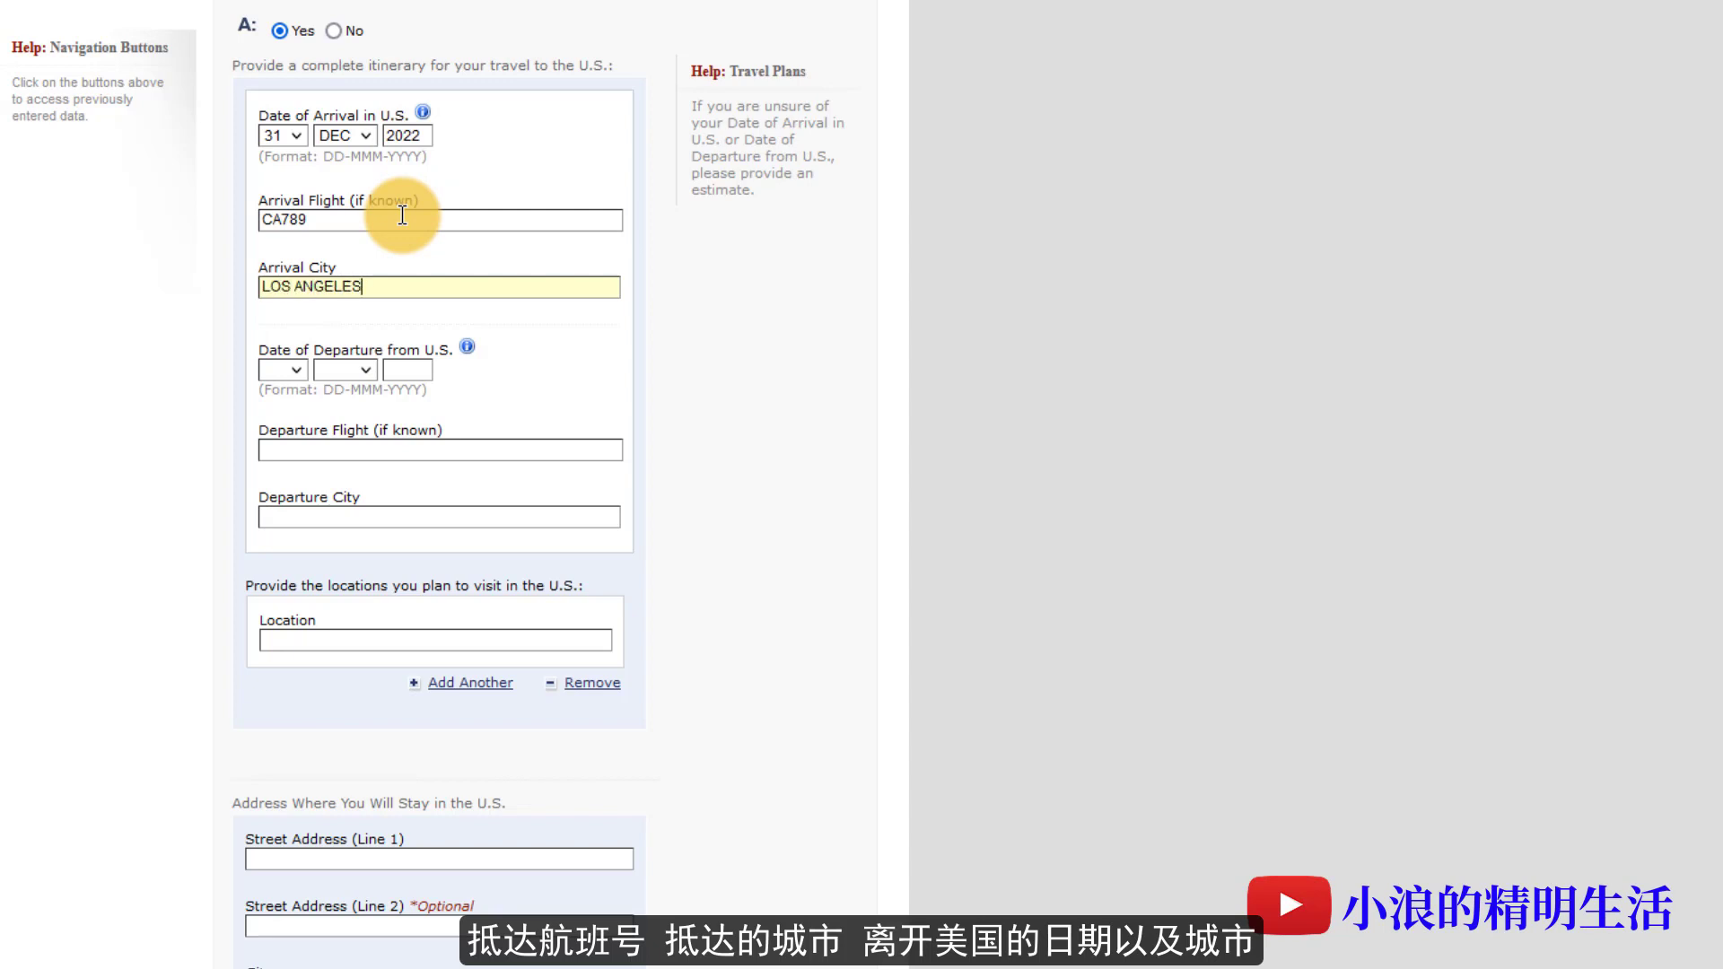
- Enter departure on 01 JAN 2022, flight CA799, from NEW YORK
click(282, 369)
click(292, 422)
click(343, 370)
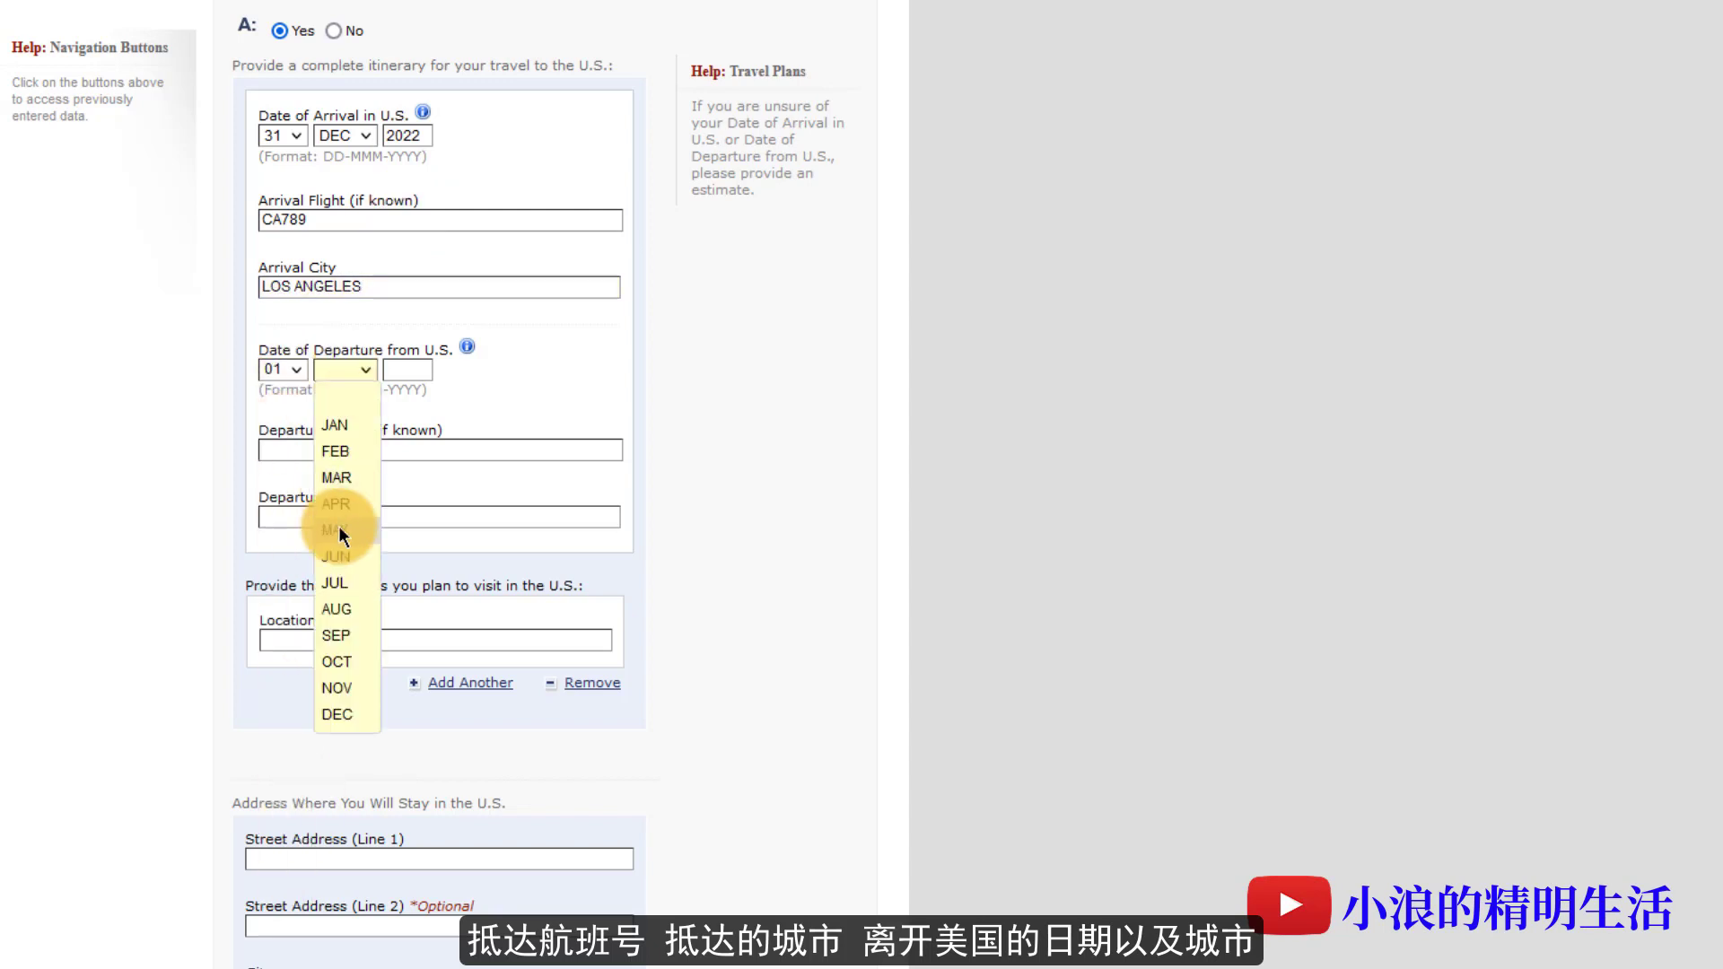
click(337, 423)
click(405, 370)
text(2022)
click(357, 450)
text(CA799)
click(338, 512)
text(NEW YORK)
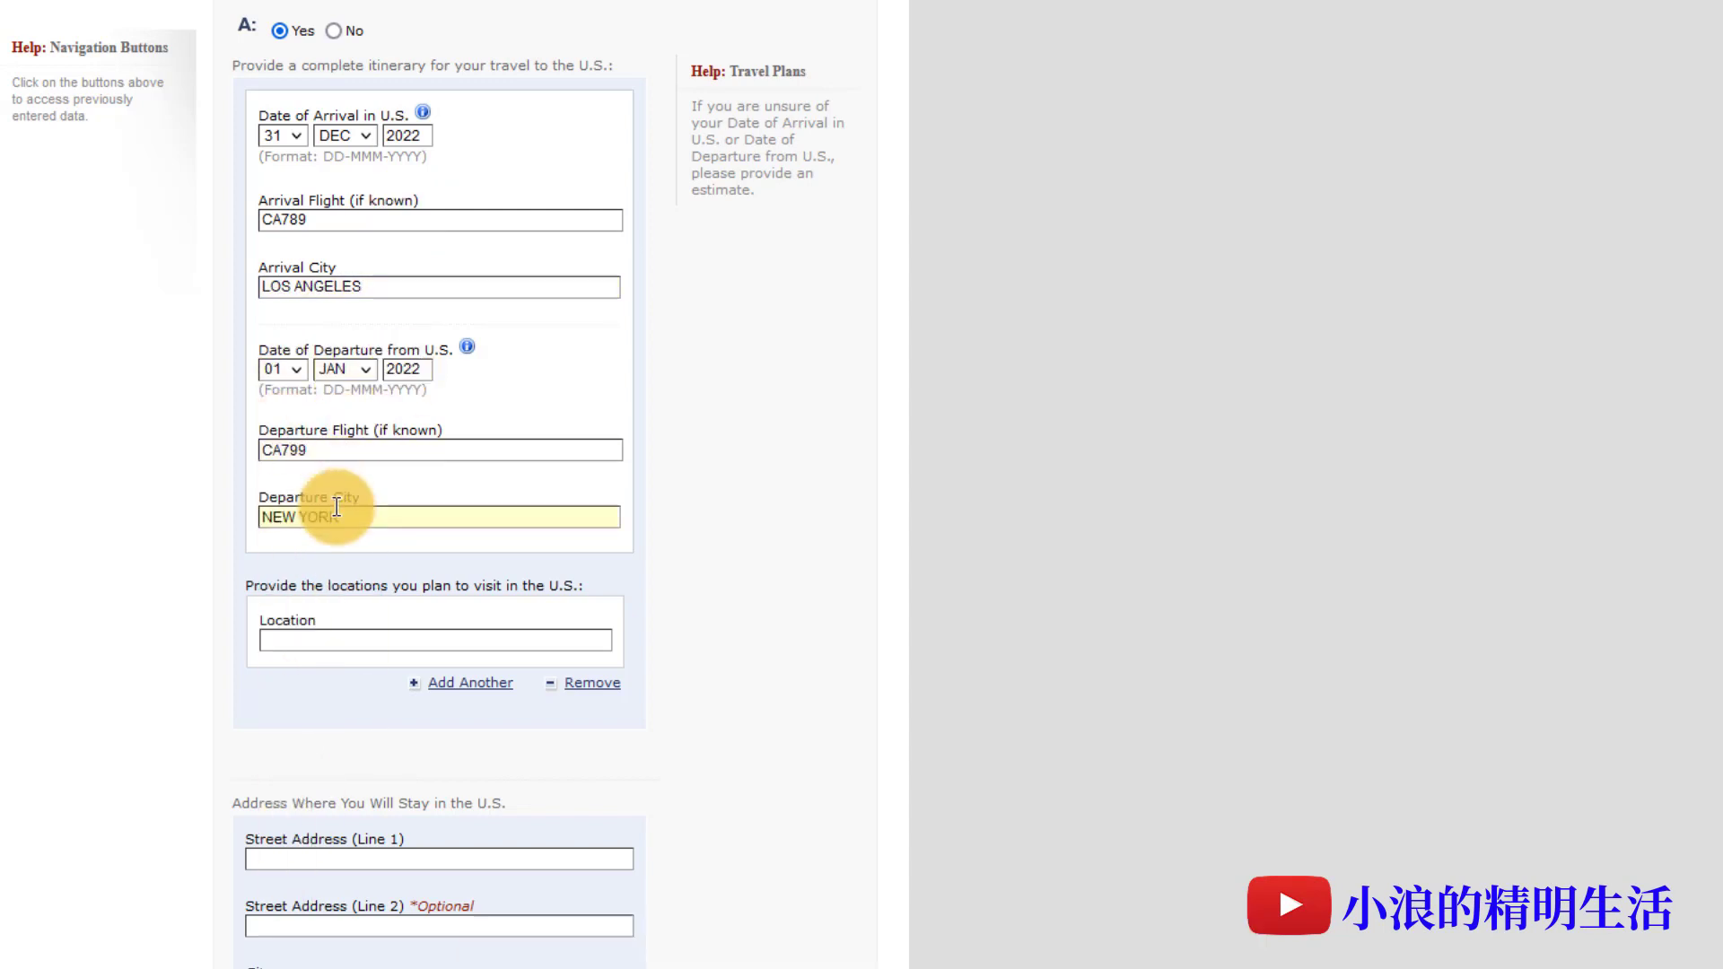
- List LOS ANGELES and NEW YORK as the places to visit
click(335, 638)
text(LOS ANGELES)
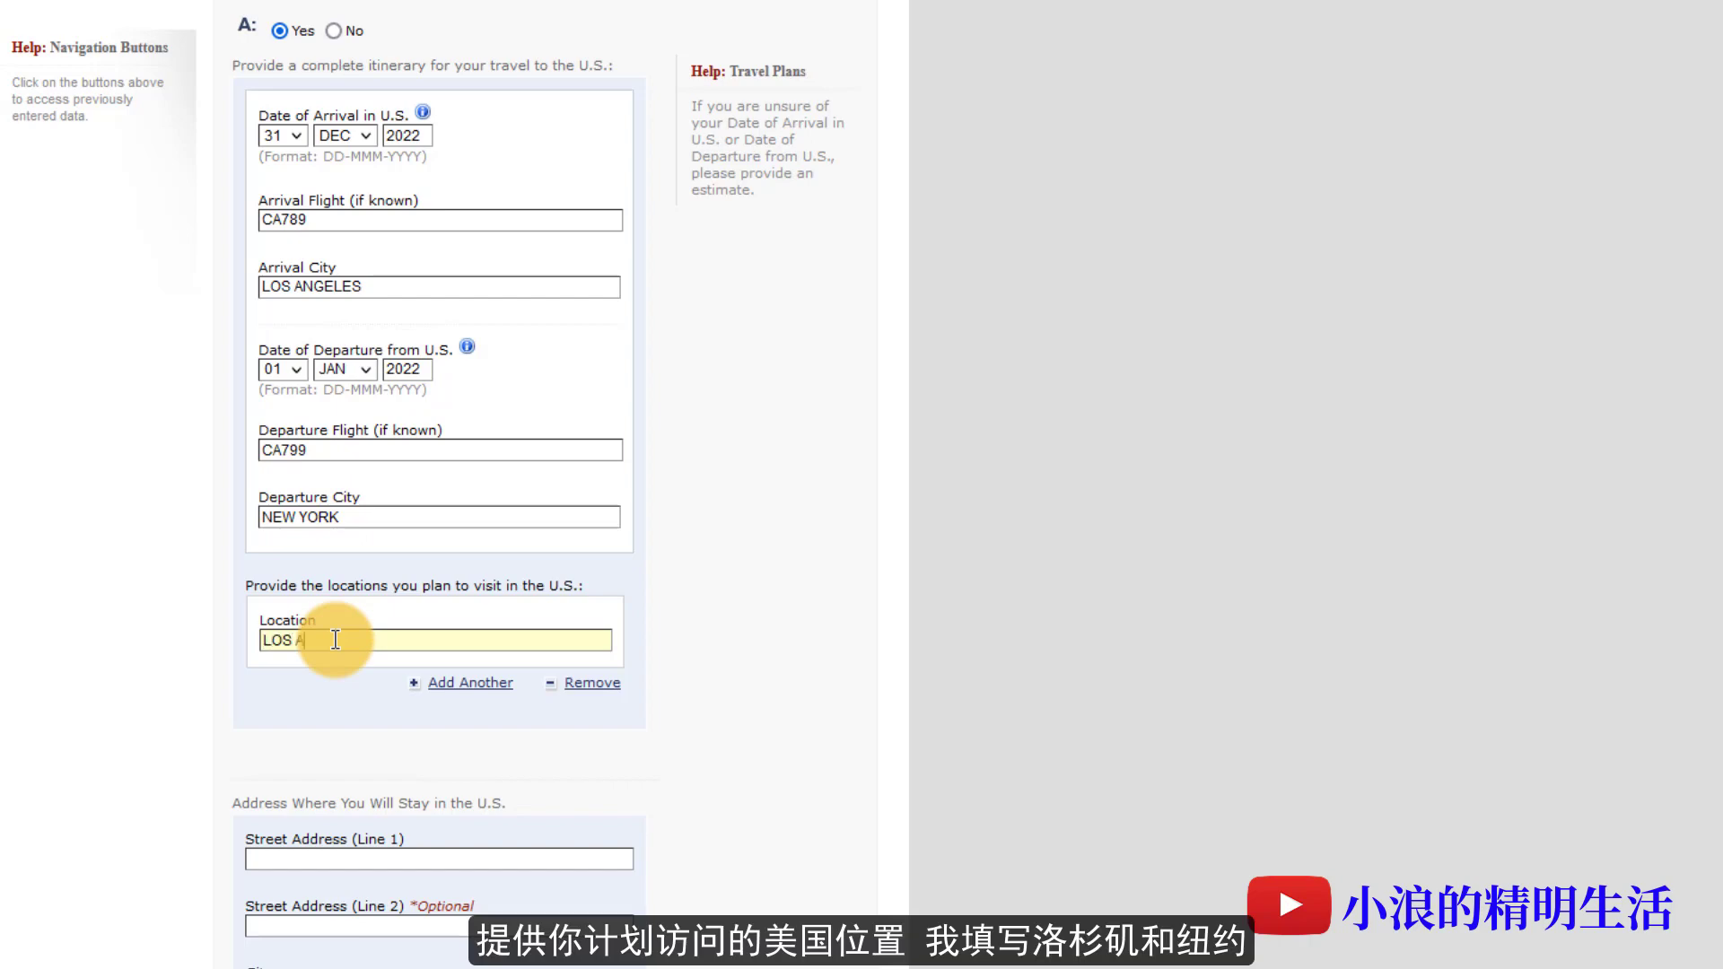
click(463, 684)
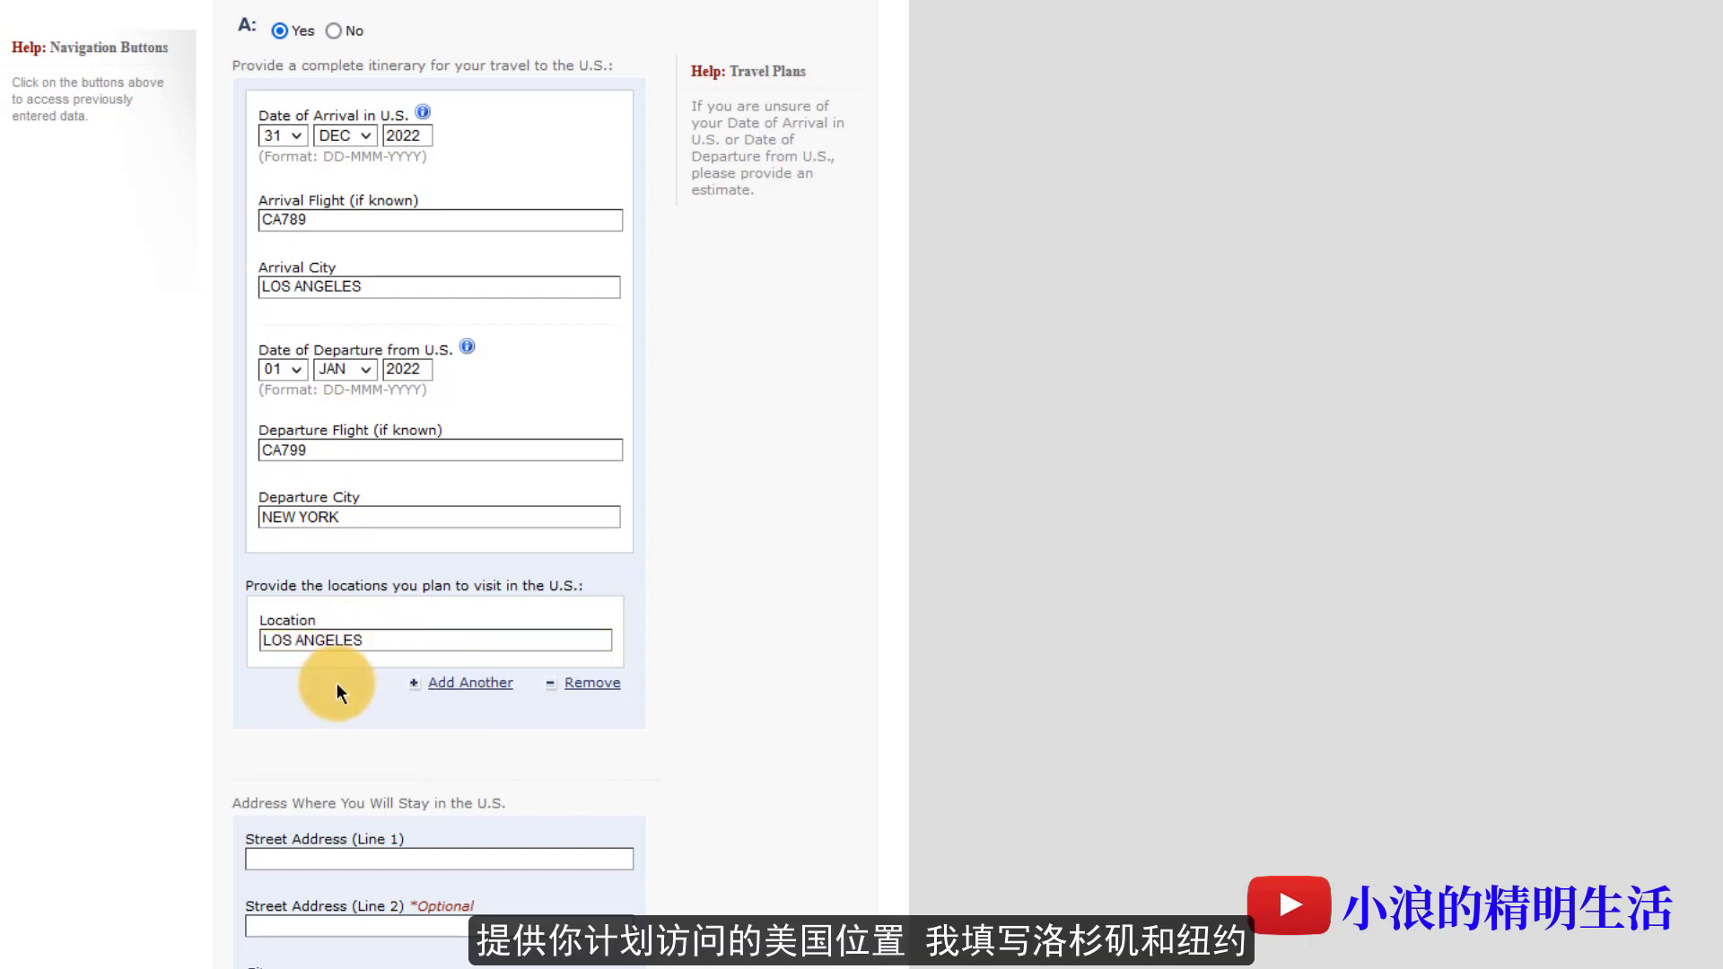
click(347, 704)
text(NEW YORK)
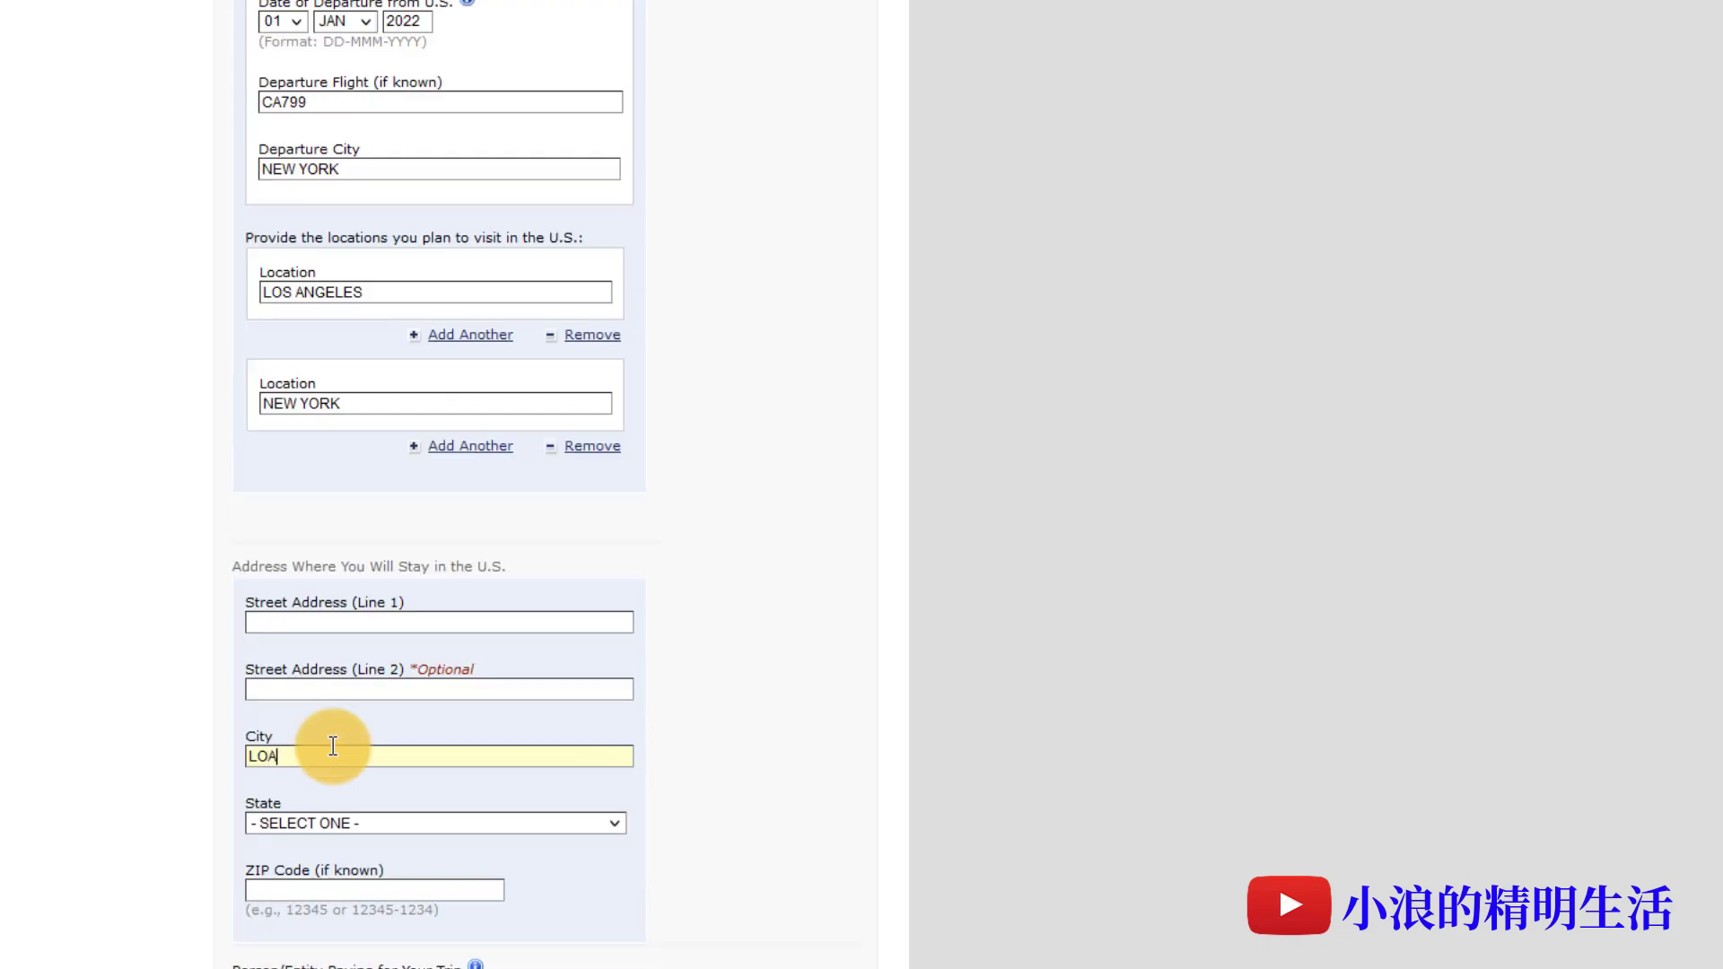
text(S ANGELES)
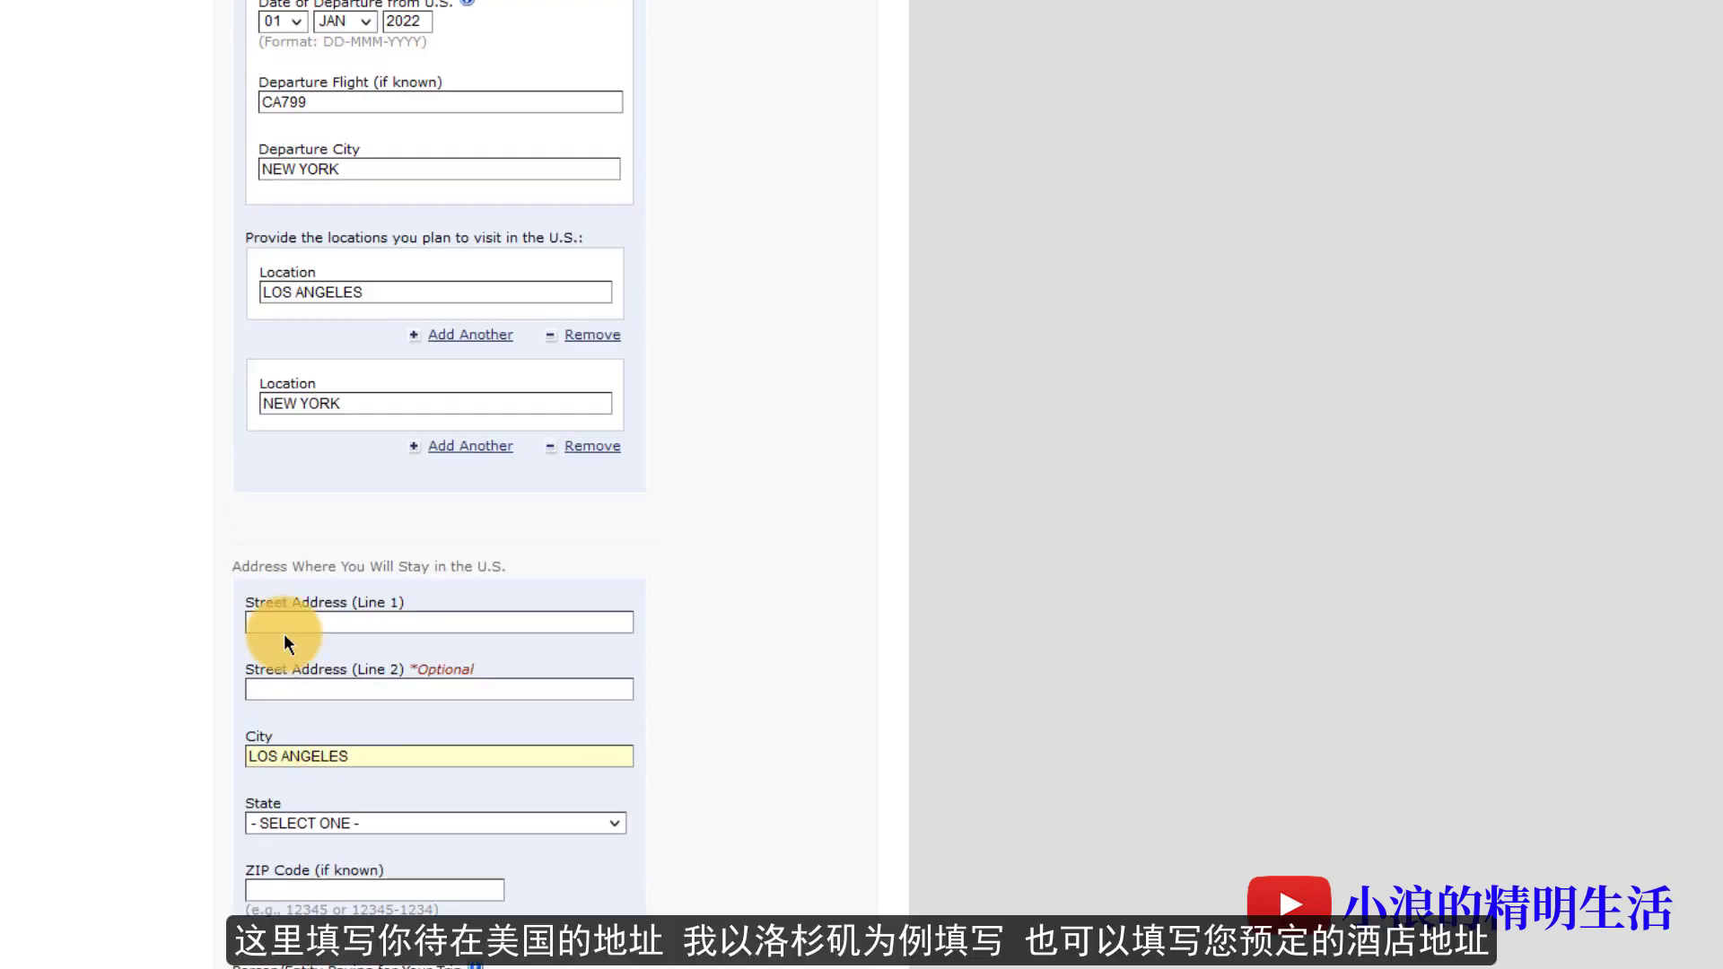
- Enter the U.S. stay street address, CALIFORNIA as the state, and the ZIP code
click(300, 621)
text(XX XX XX)
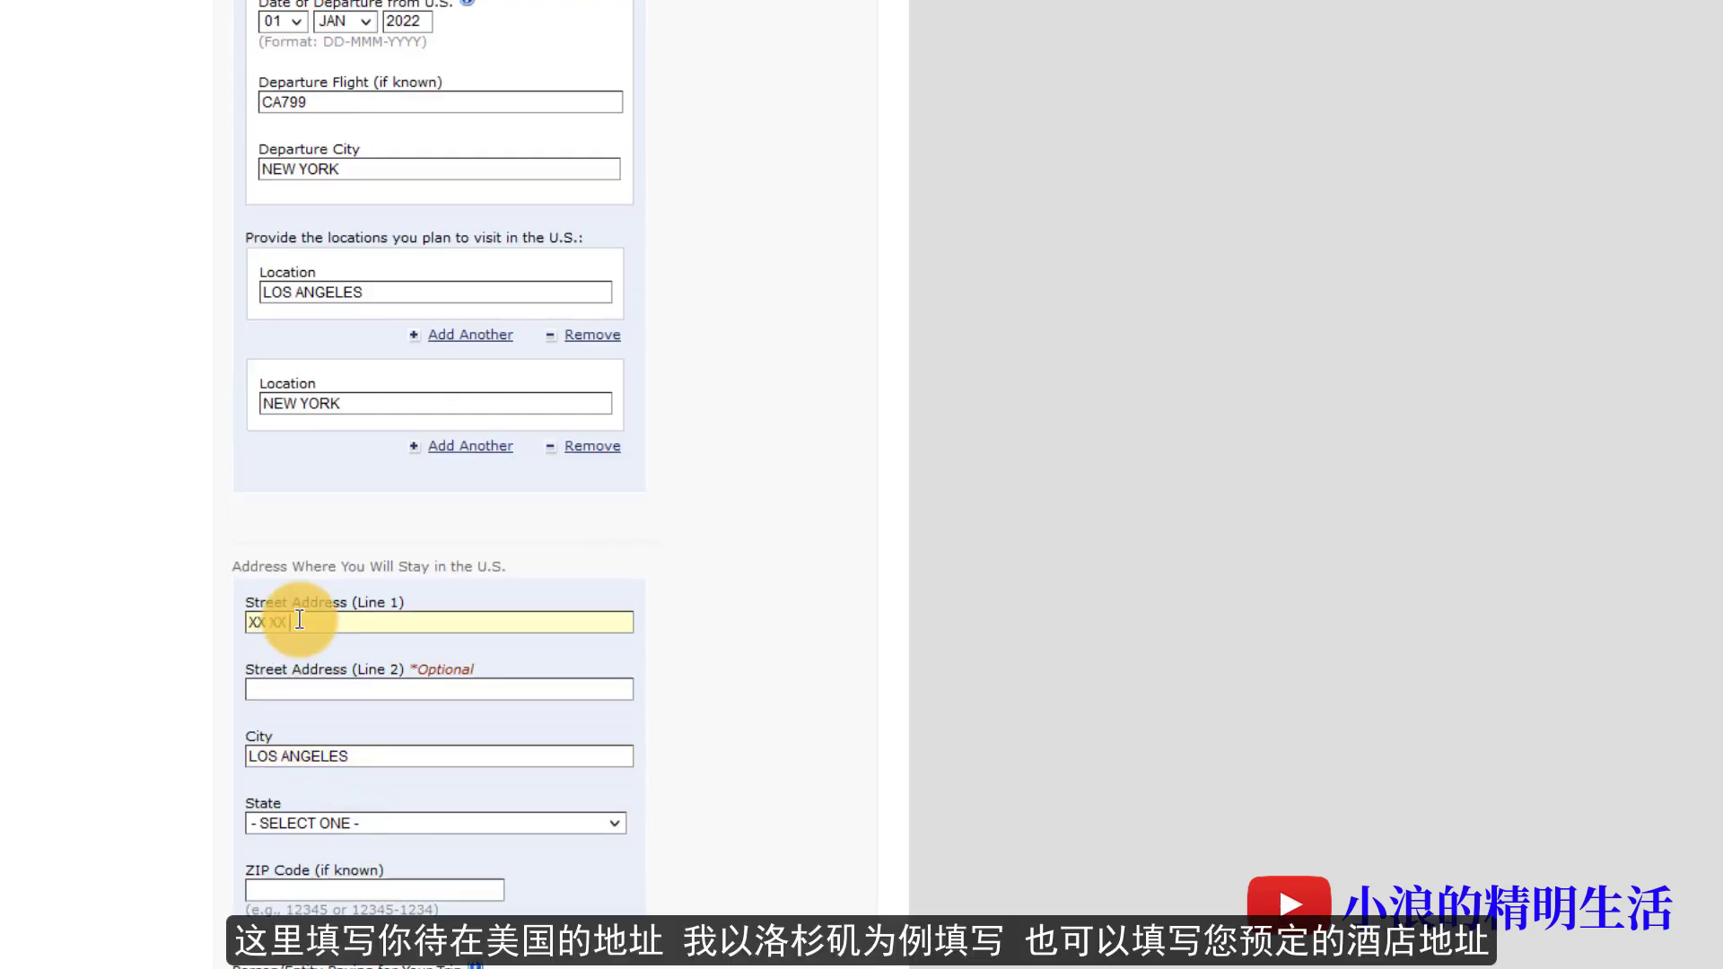
key(Tab)
text(XX XX XX)
click(370, 821)
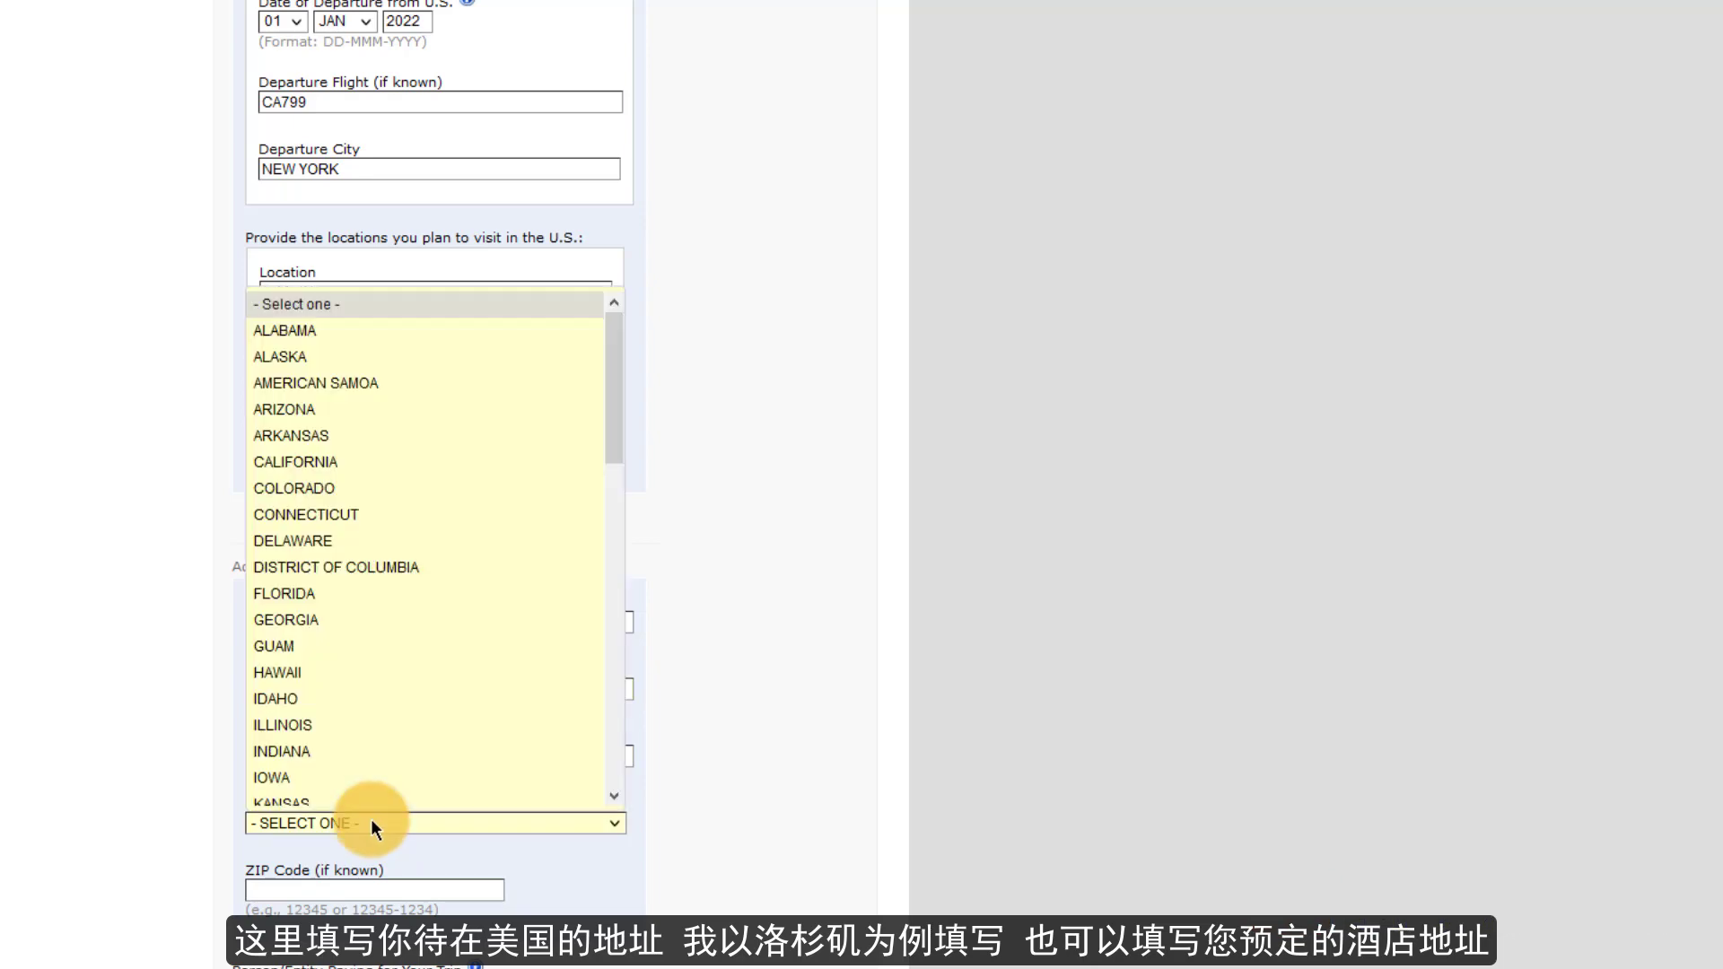
click(296, 456)
click(359, 889)
text(89105)
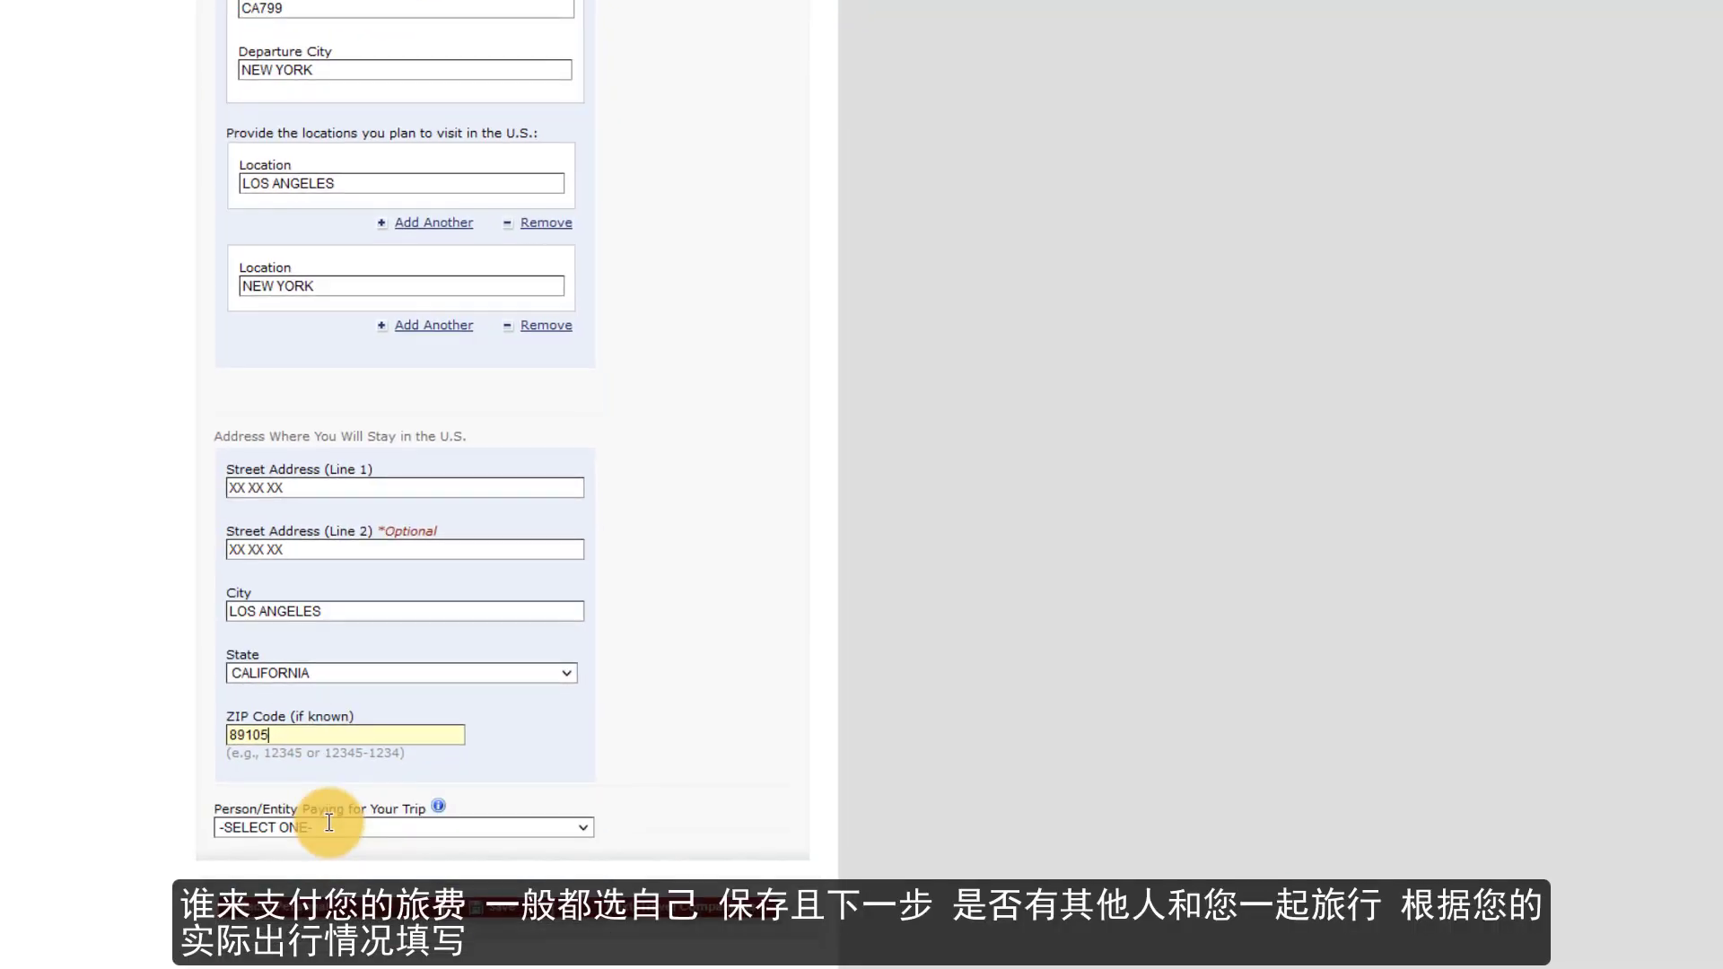
- Set the trip payer to SELF and save the Travel page
click(328, 825)
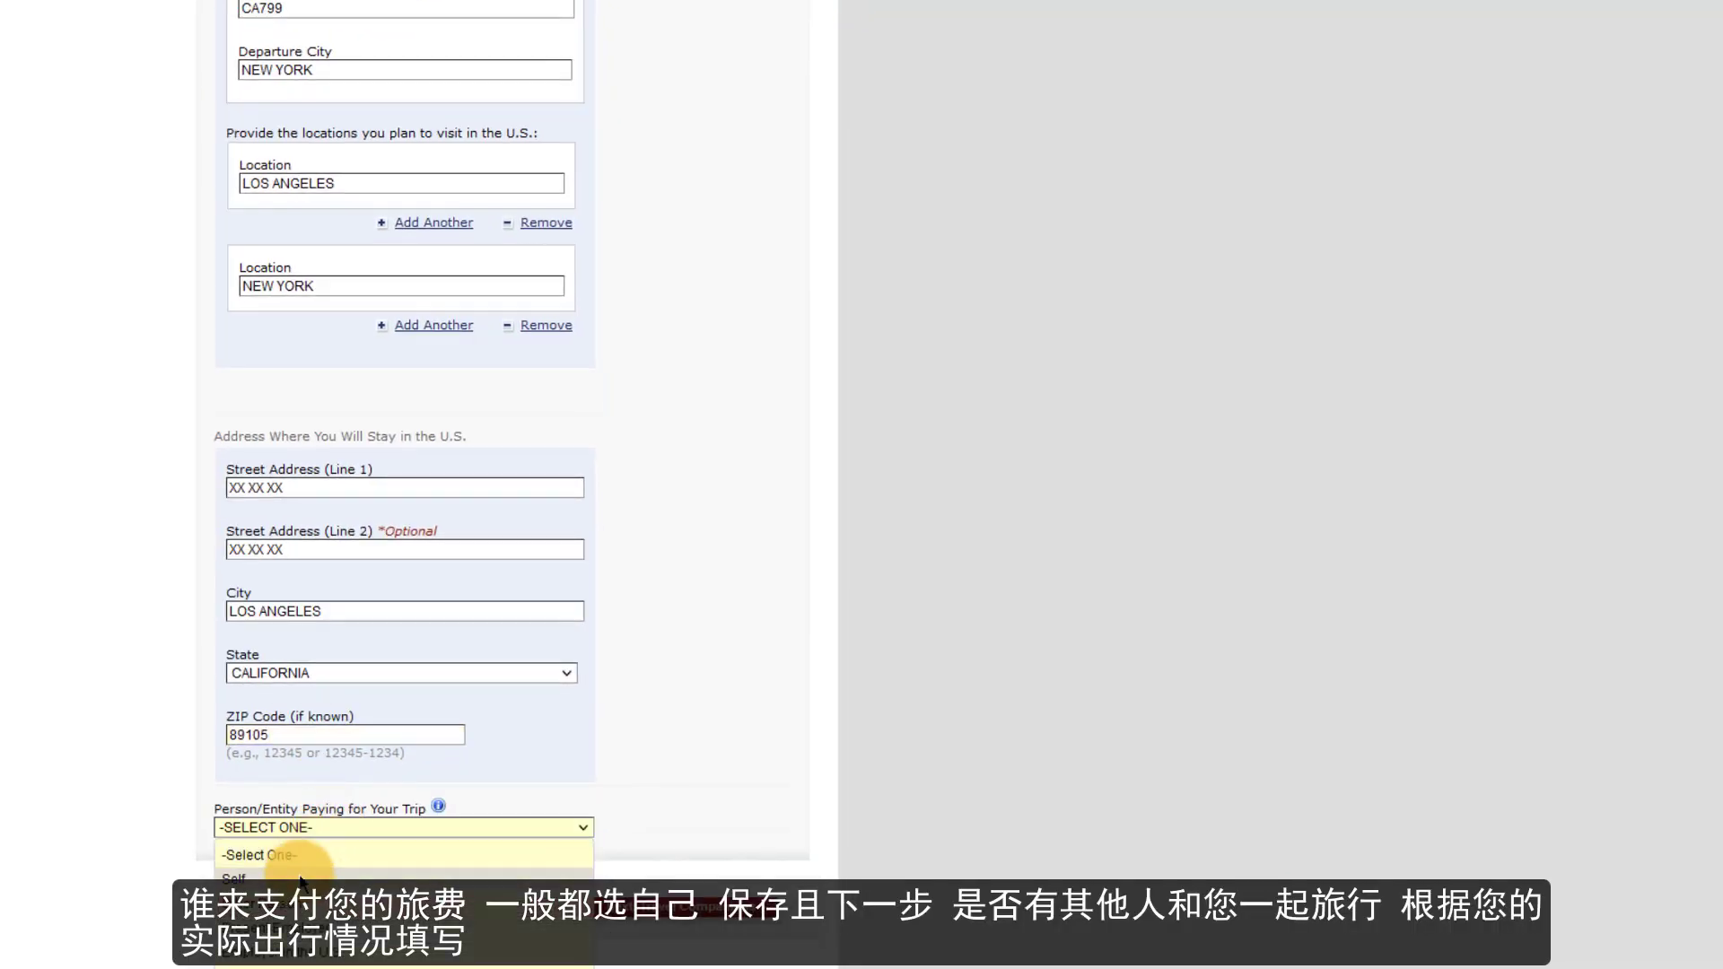
click(269, 879)
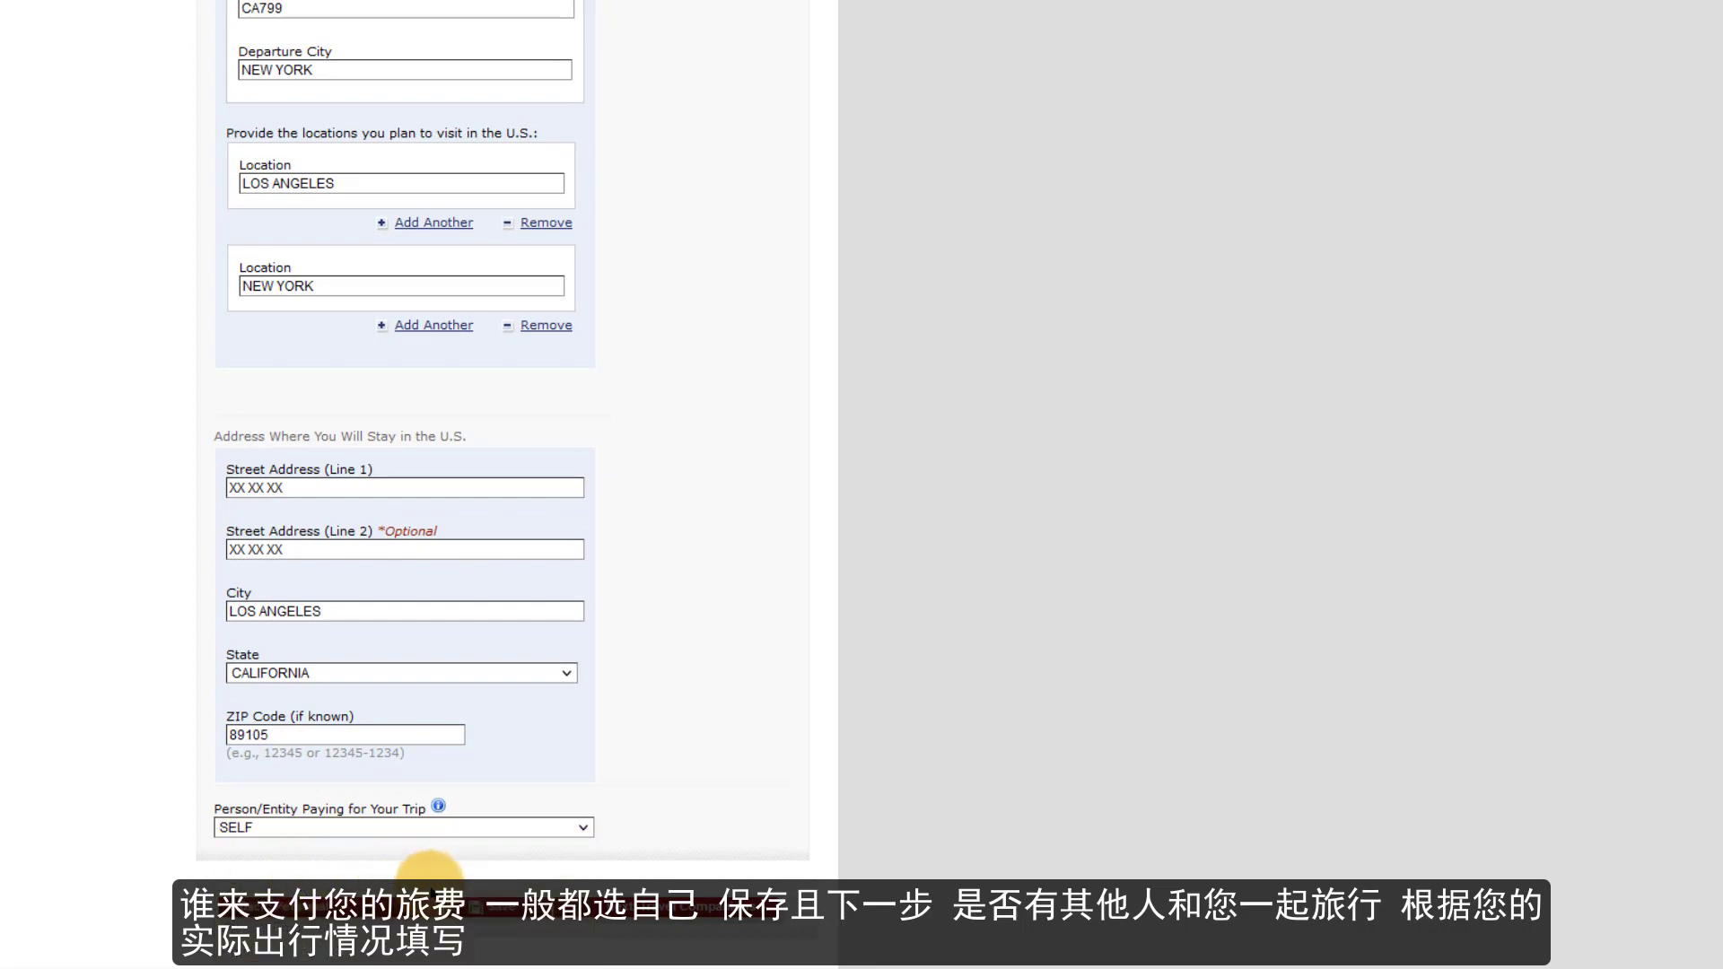
click(496, 908)
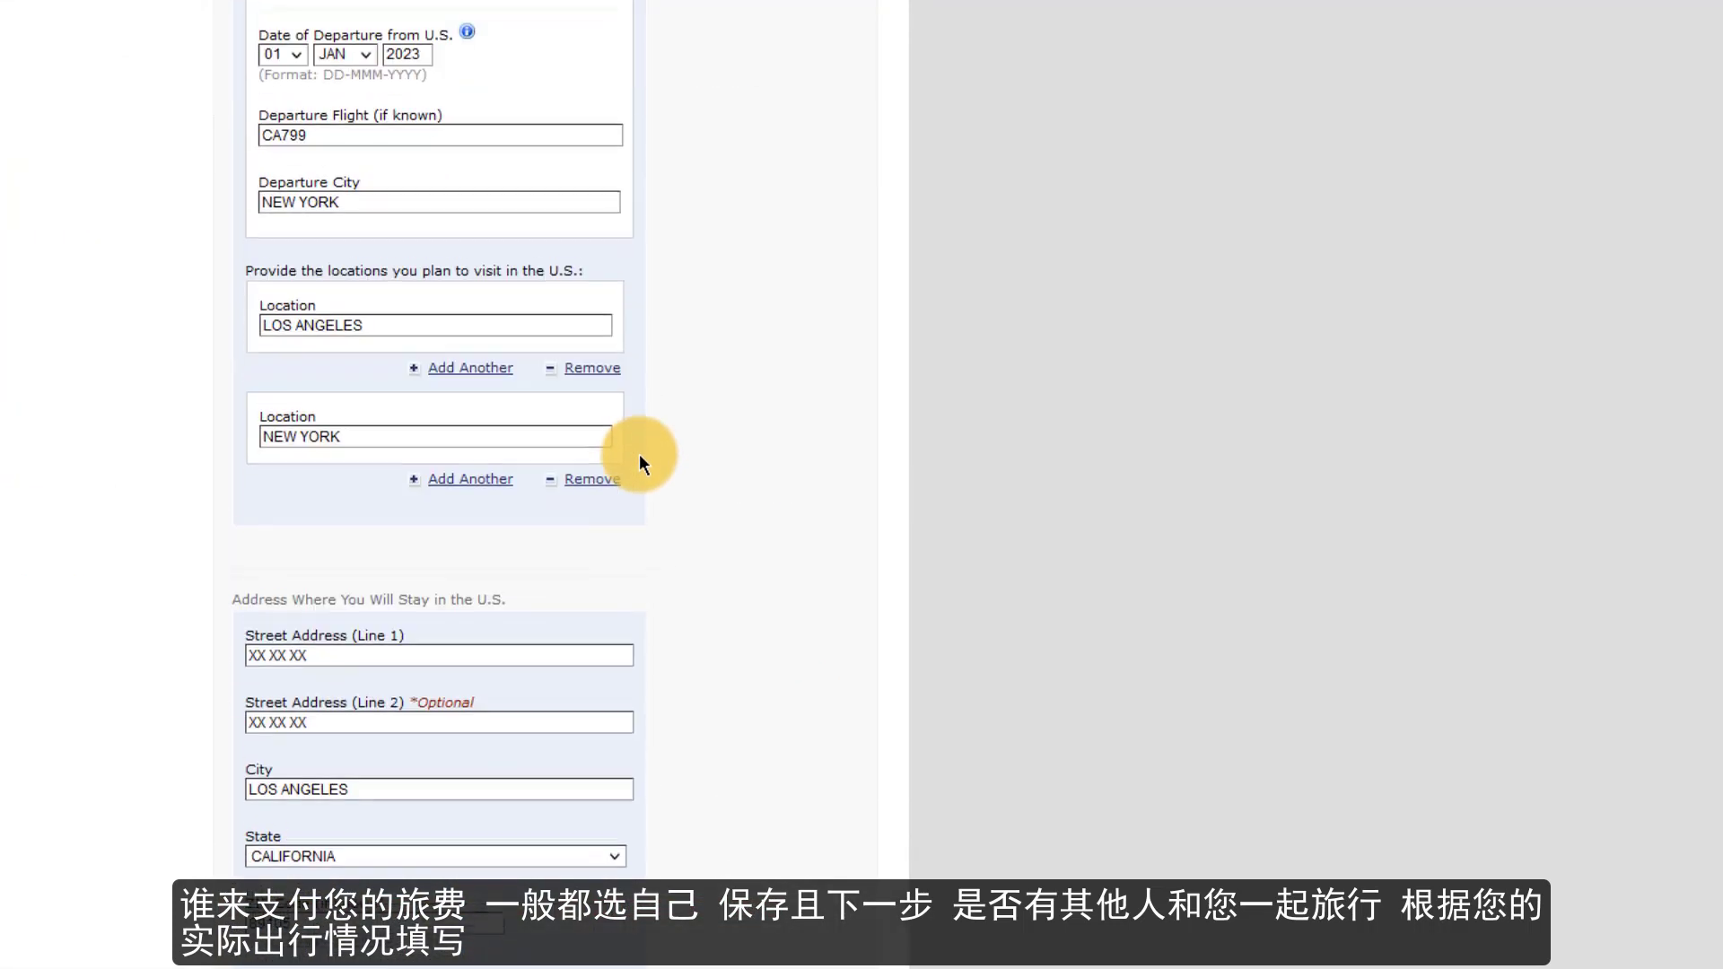
scroll(639, 454, down, 4)
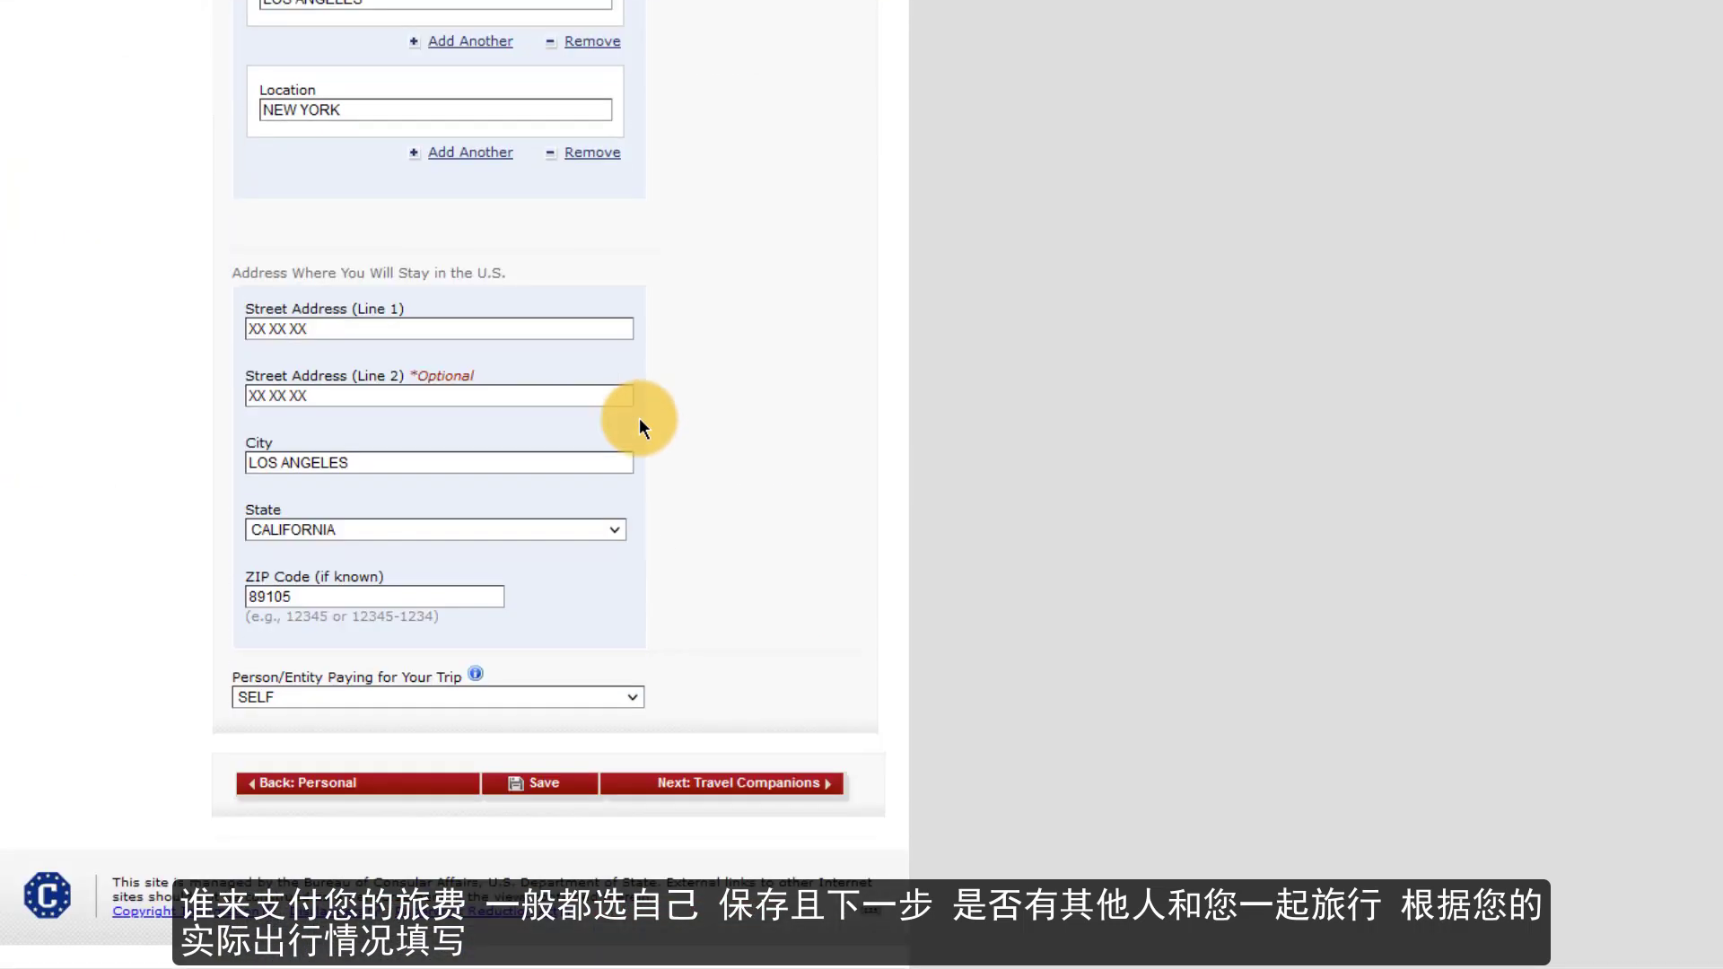
- On Travel Companions, answer No to others traveling with you, save, and continue
click(650, 780)
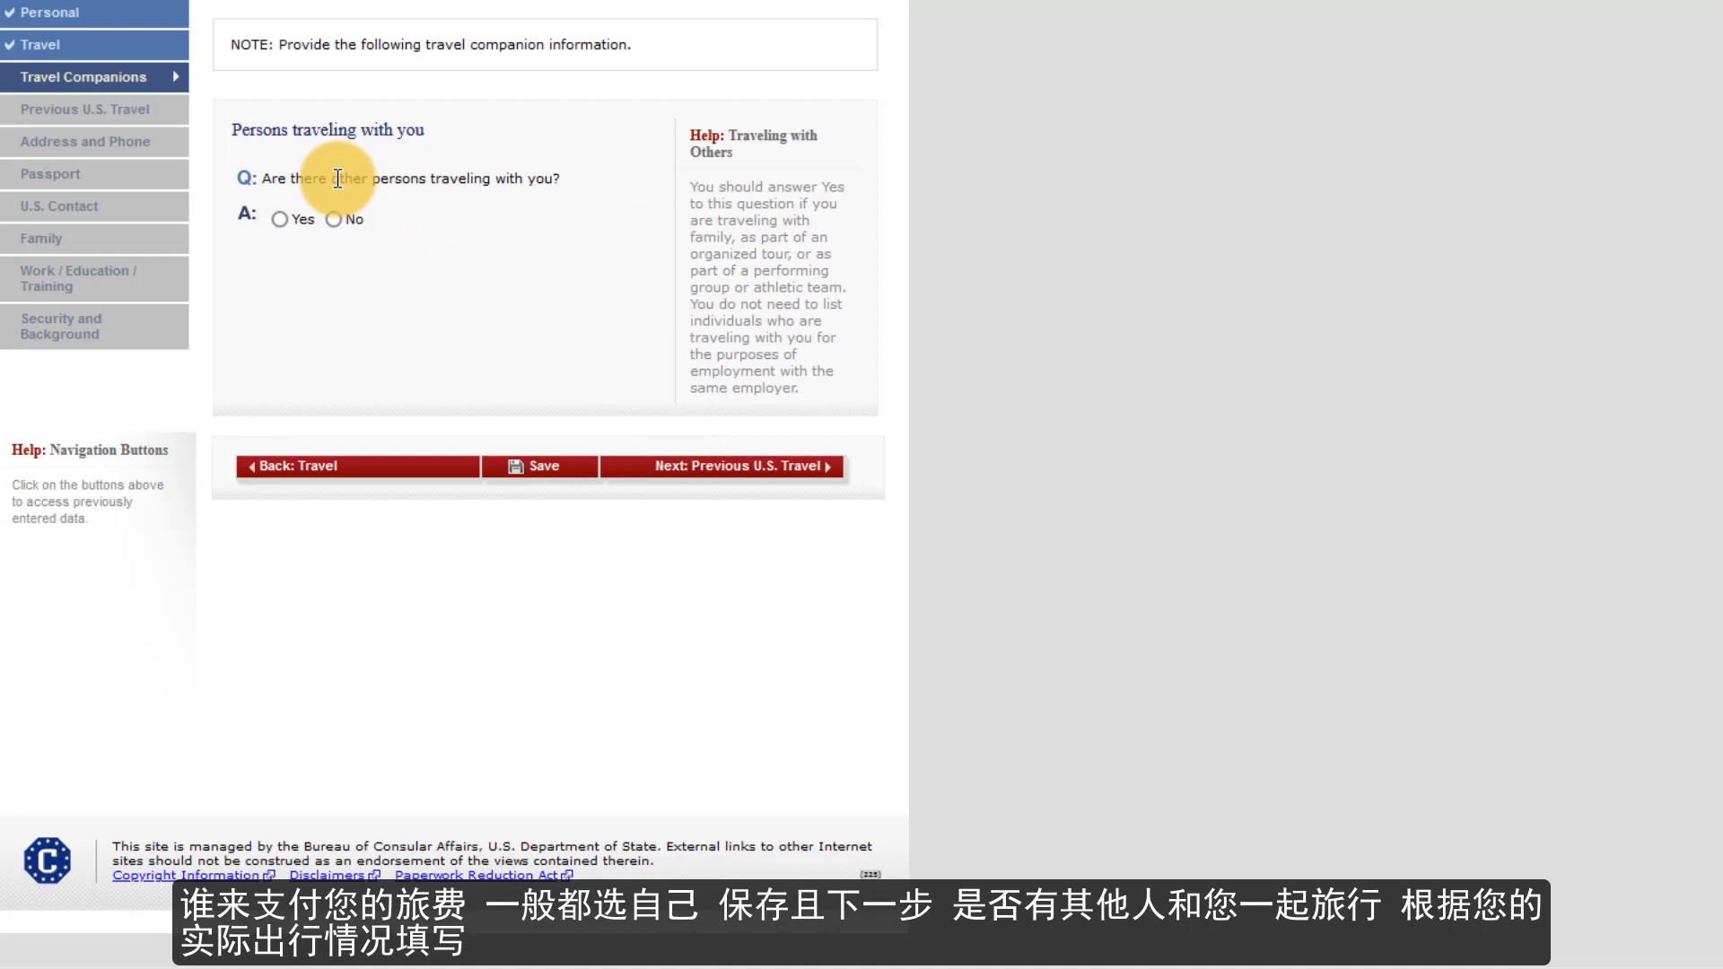
drag(333, 178, 458, 178)
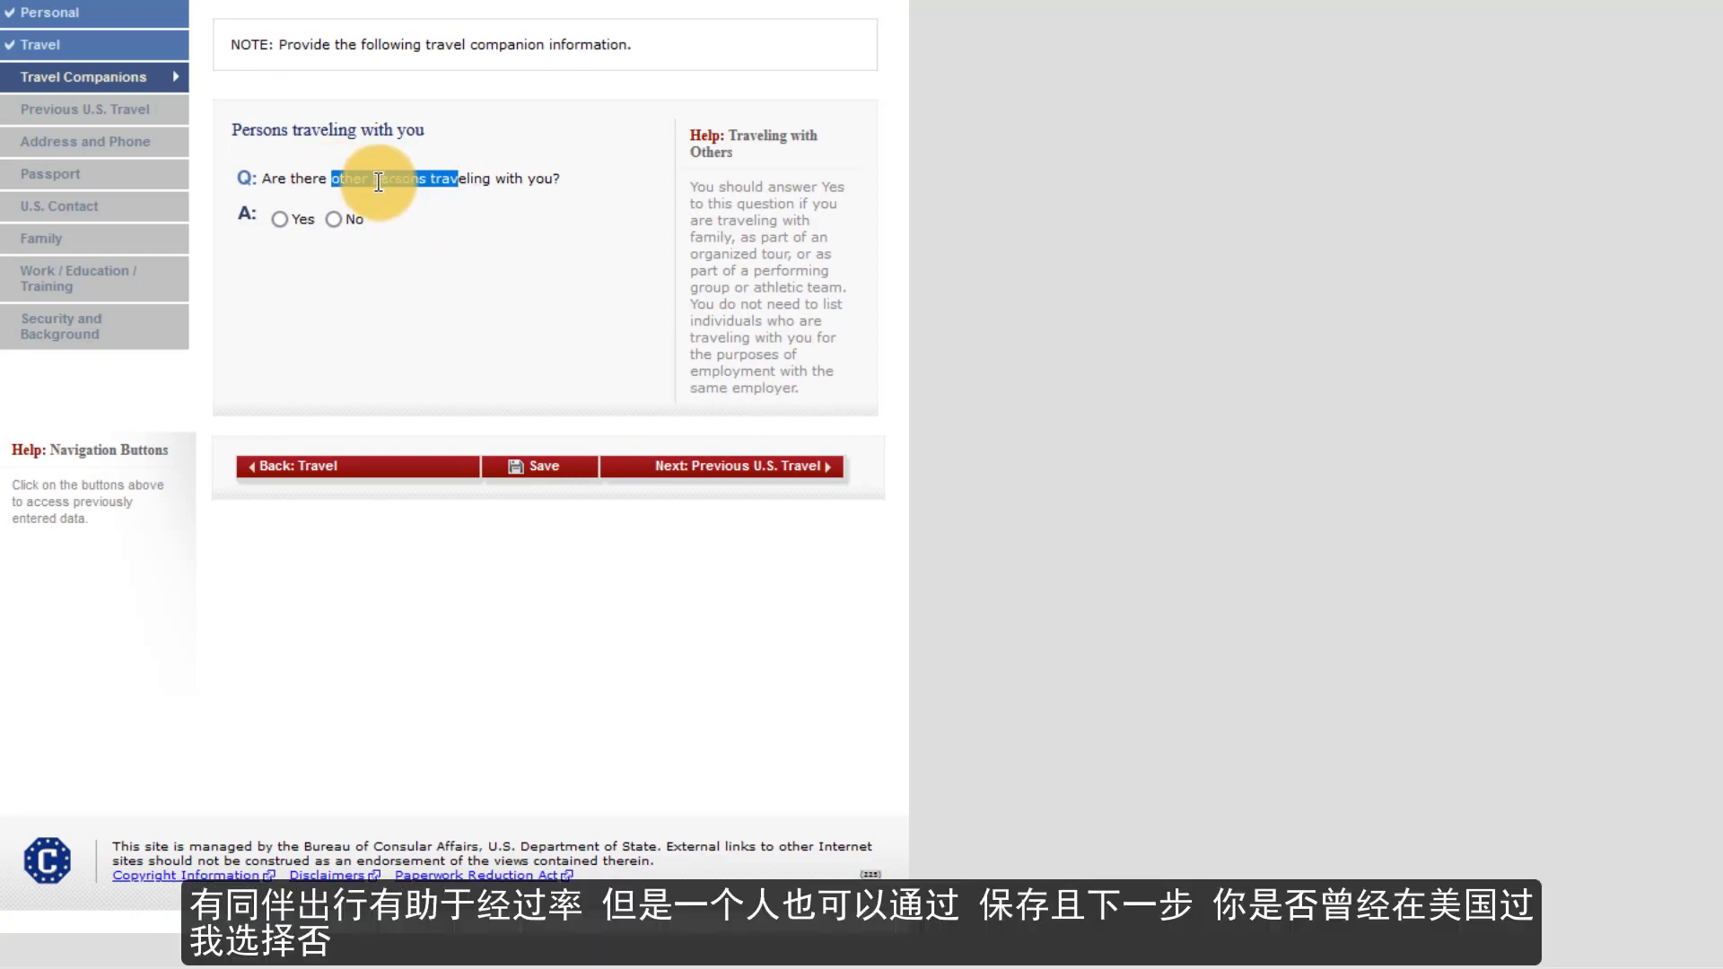
click(378, 182)
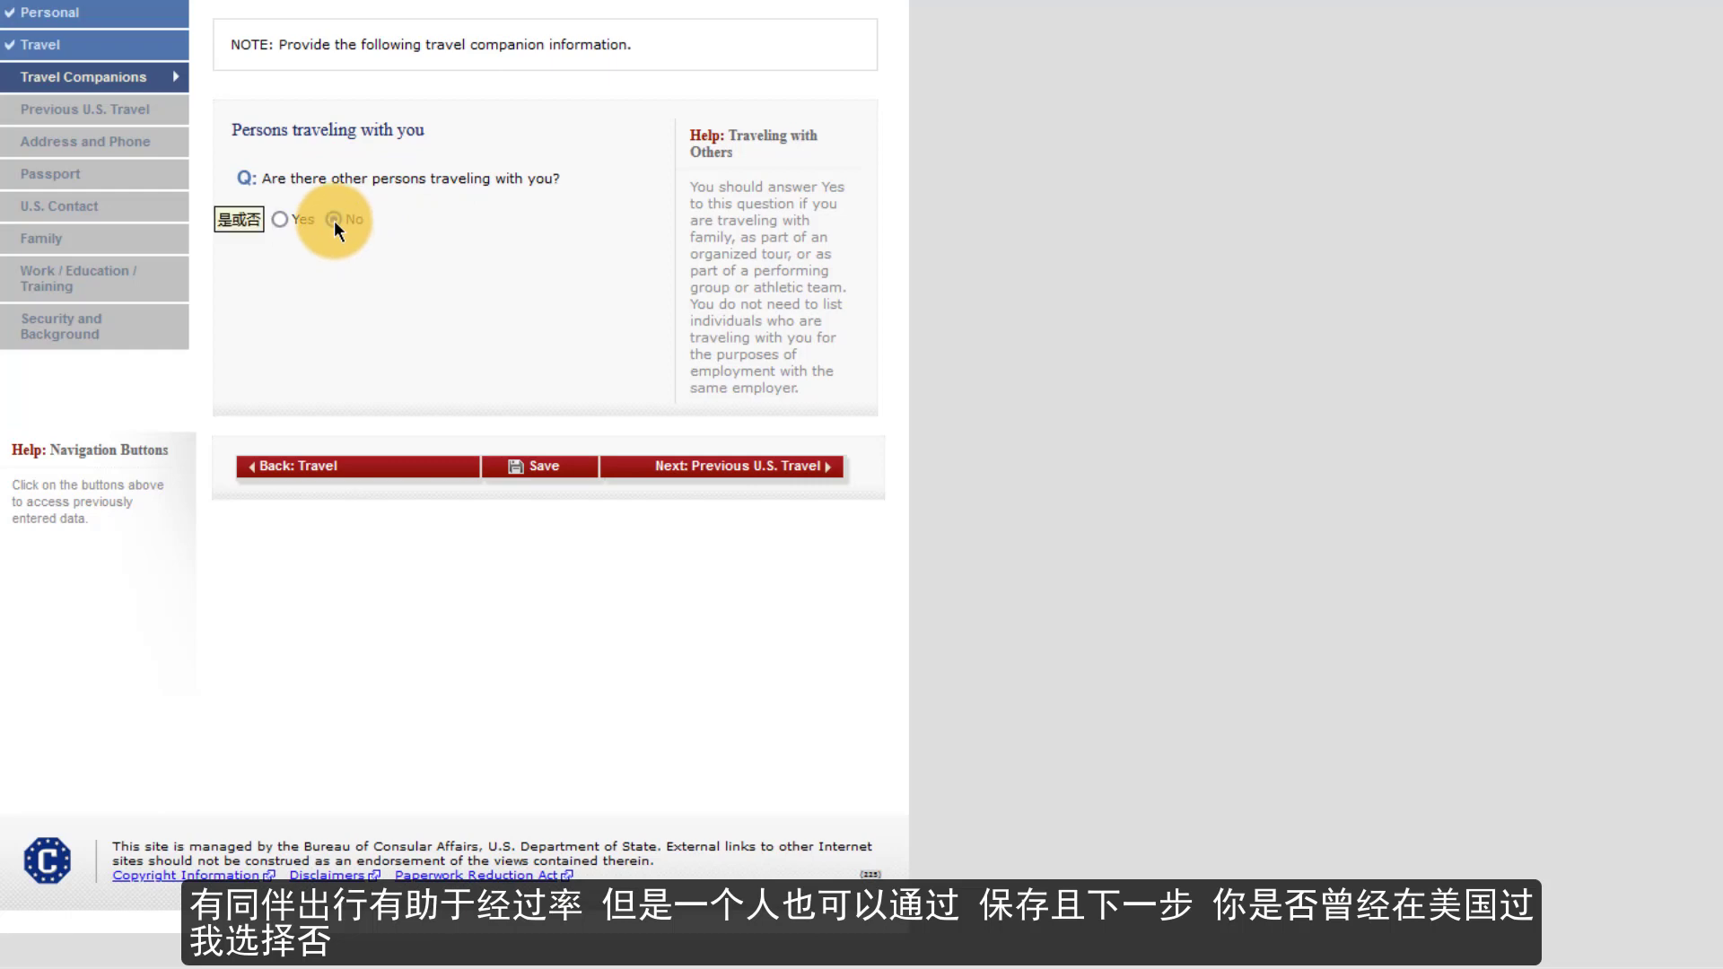
click(582, 470)
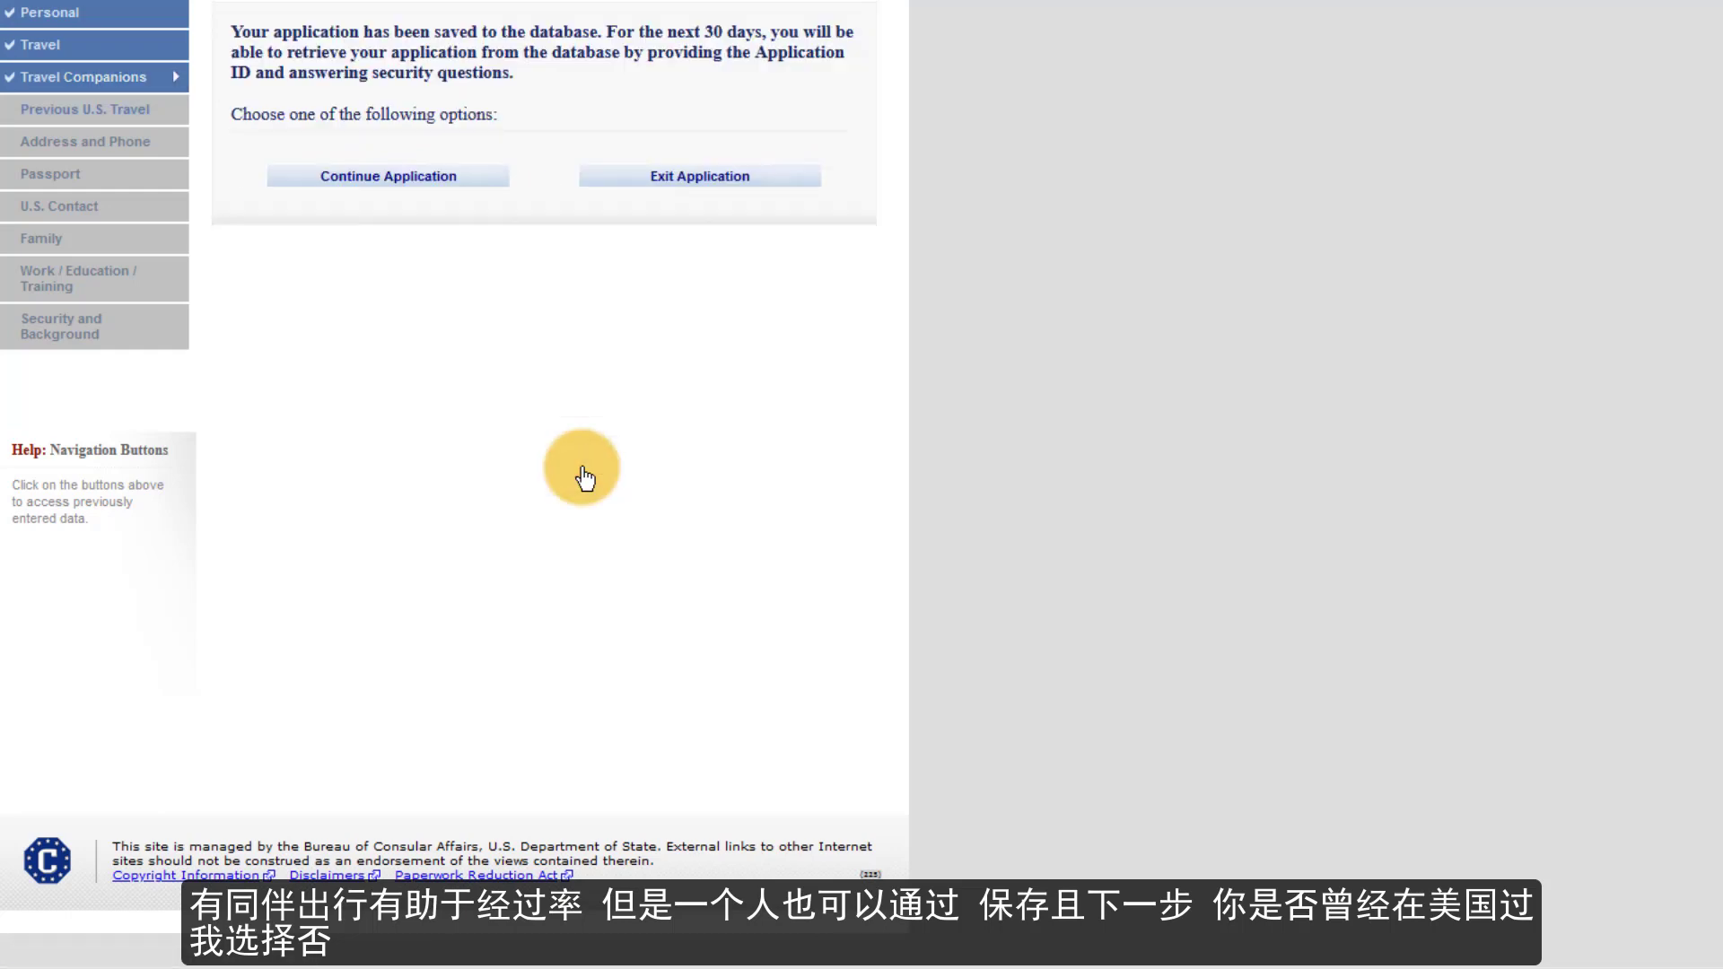
click(465, 203)
- On Previous U.S. Travel, answer No to prior visits, issued visas, refusals and immigrant petitions
click(703, 483)
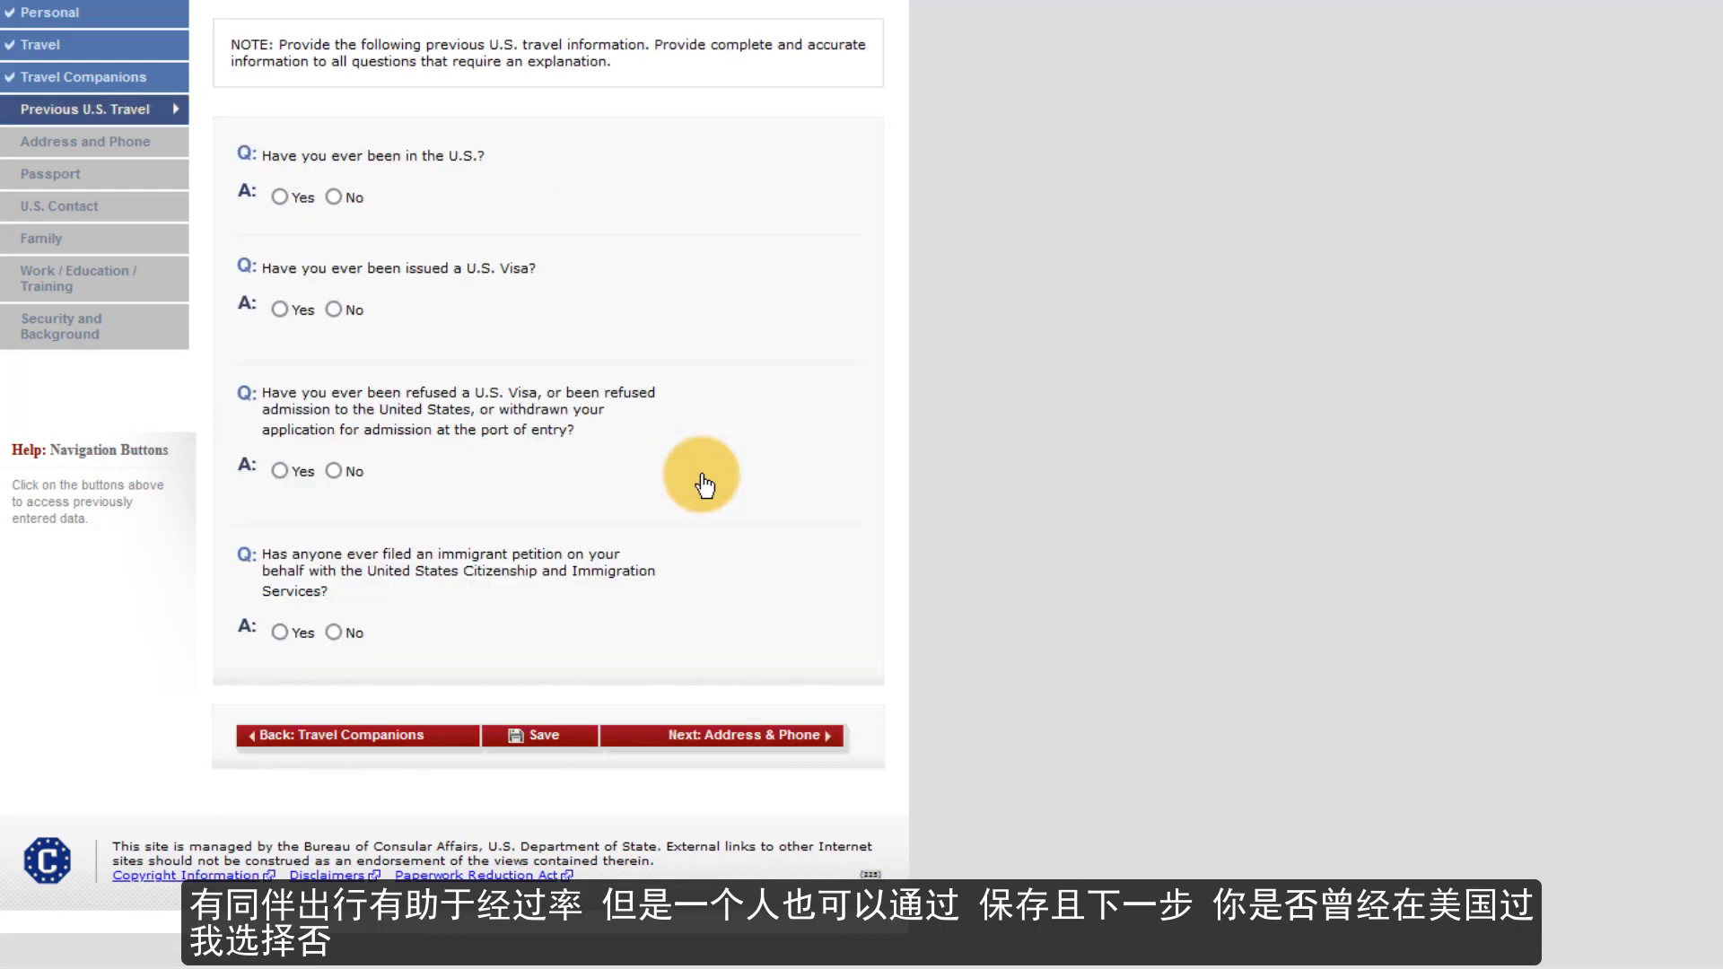
click(333, 197)
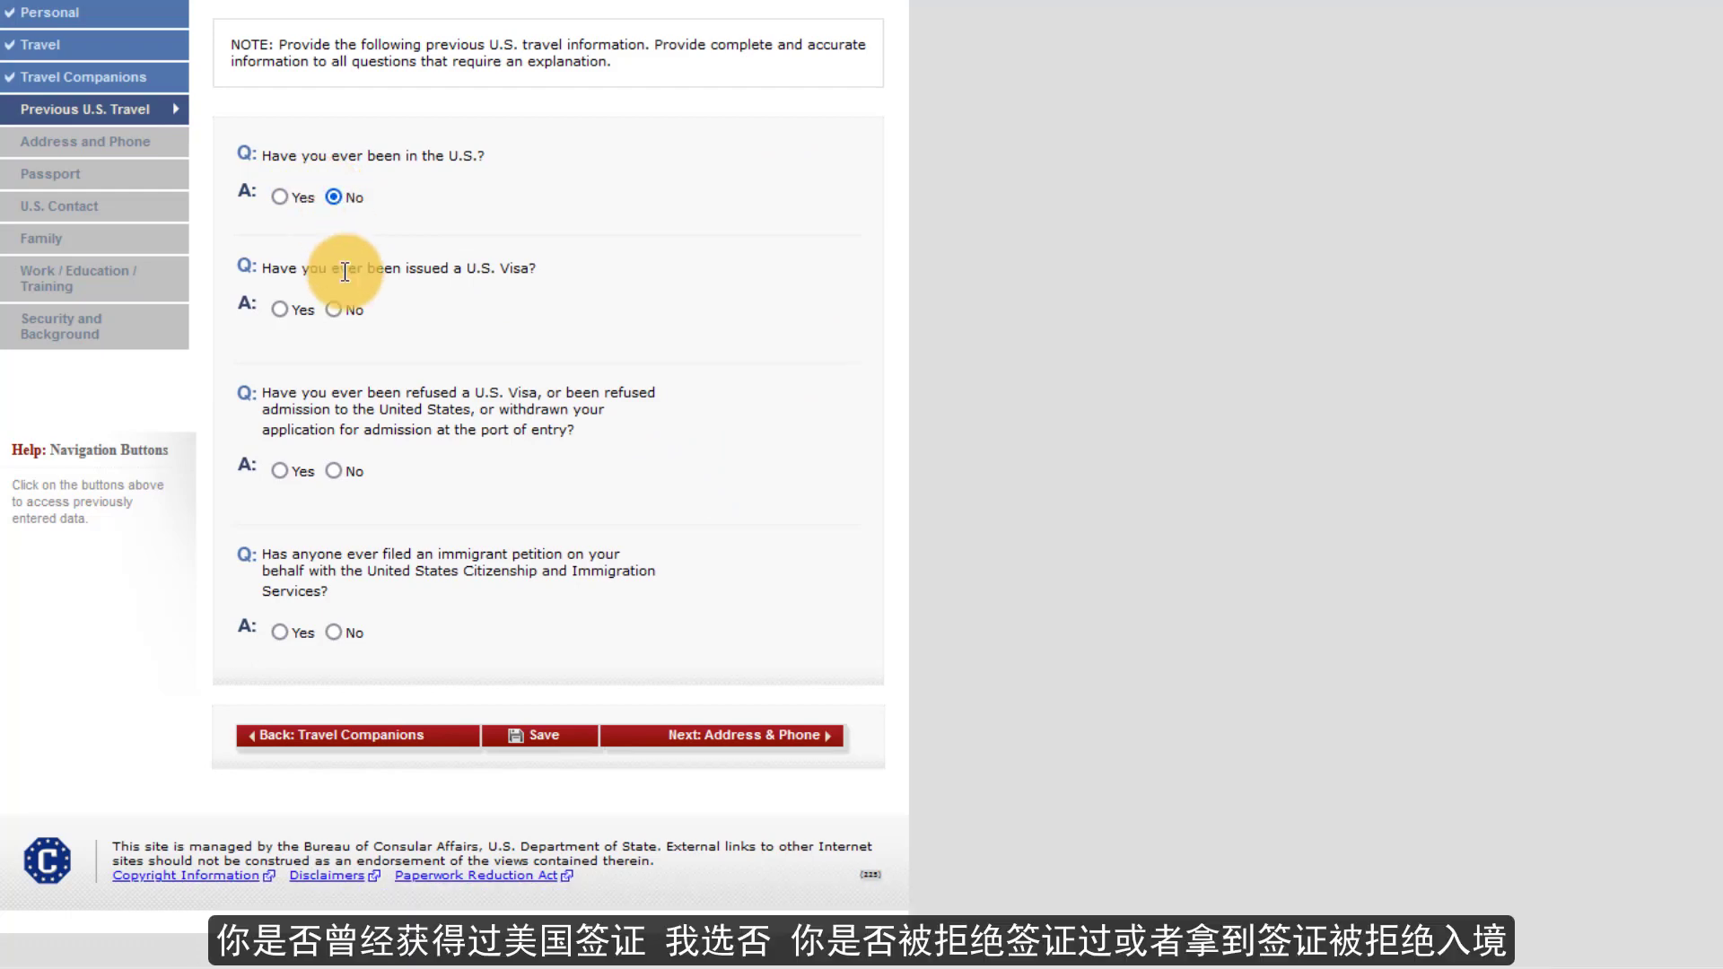
click(334, 310)
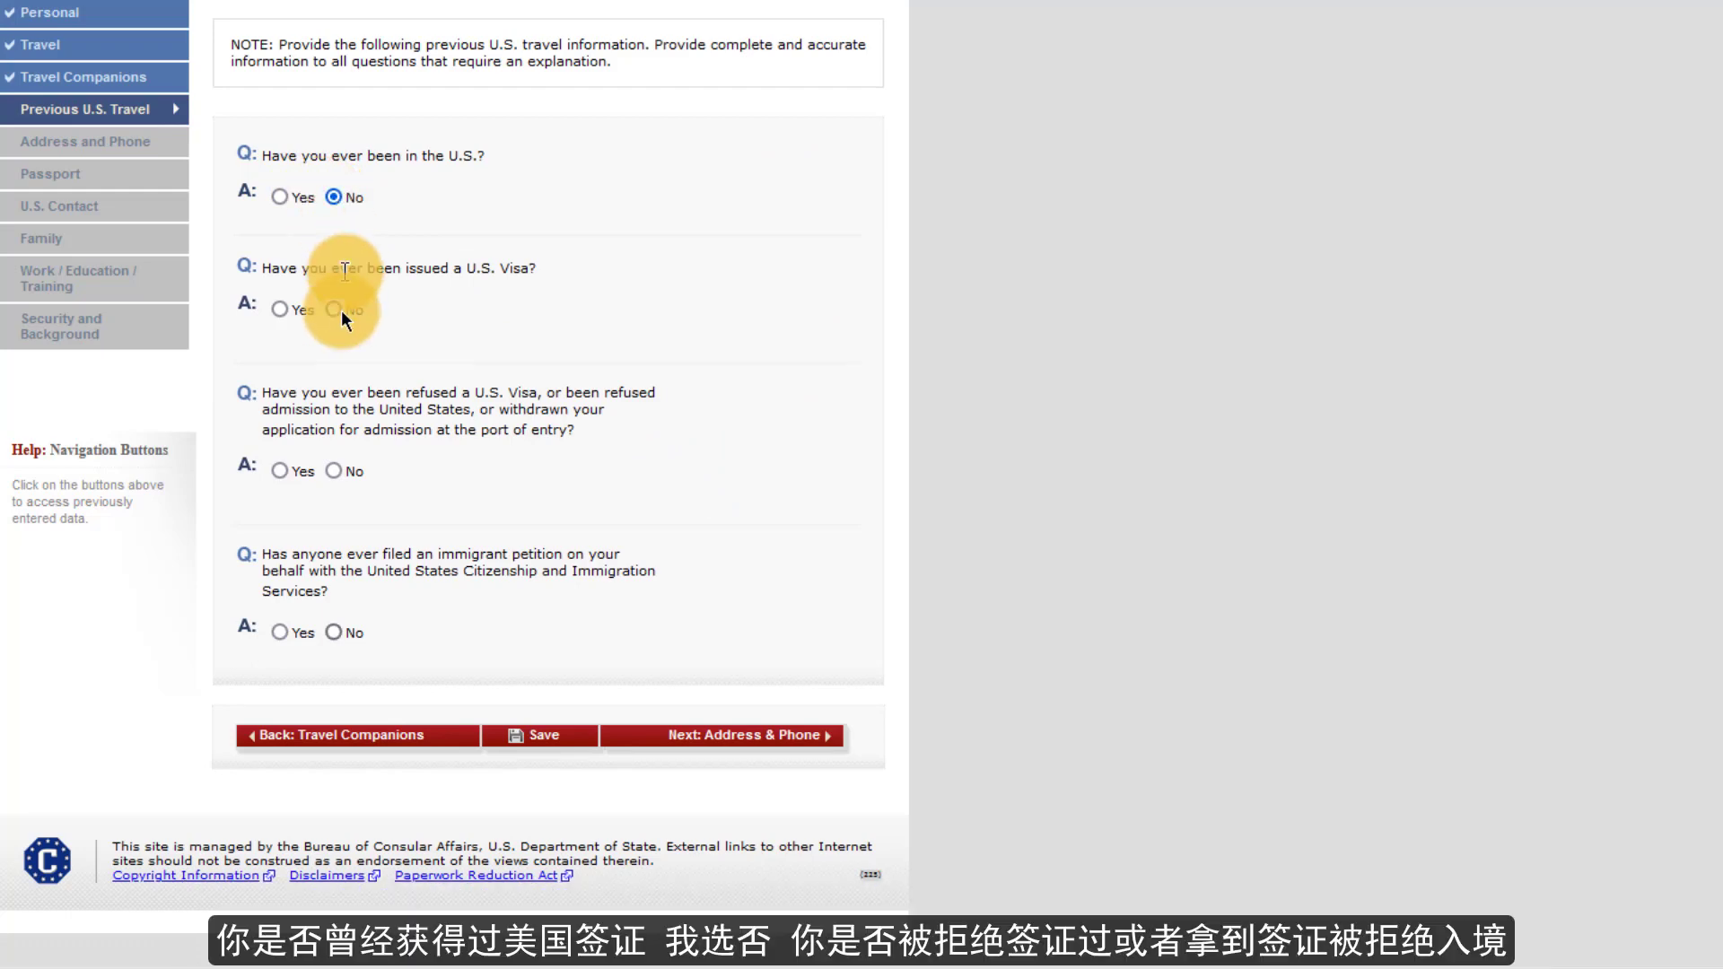
click(334, 470)
click(336, 632)
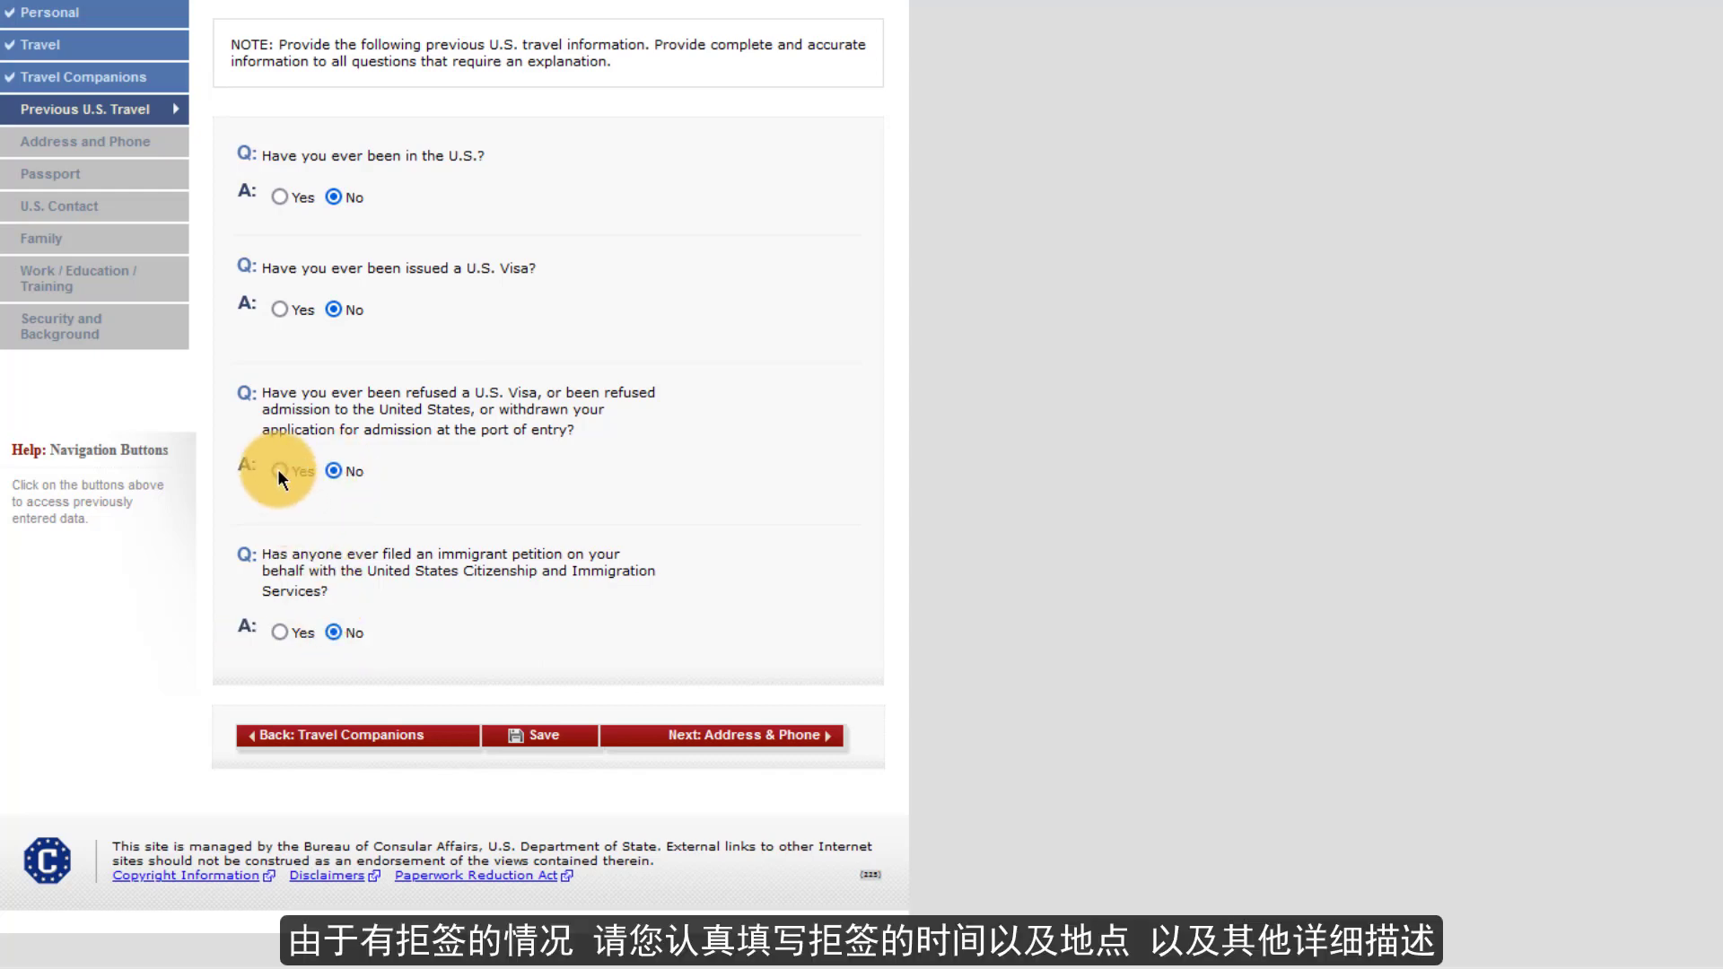
- Switch the visa refusal answer to Yes to check its explanation box, then back to No
click(279, 471)
click(335, 470)
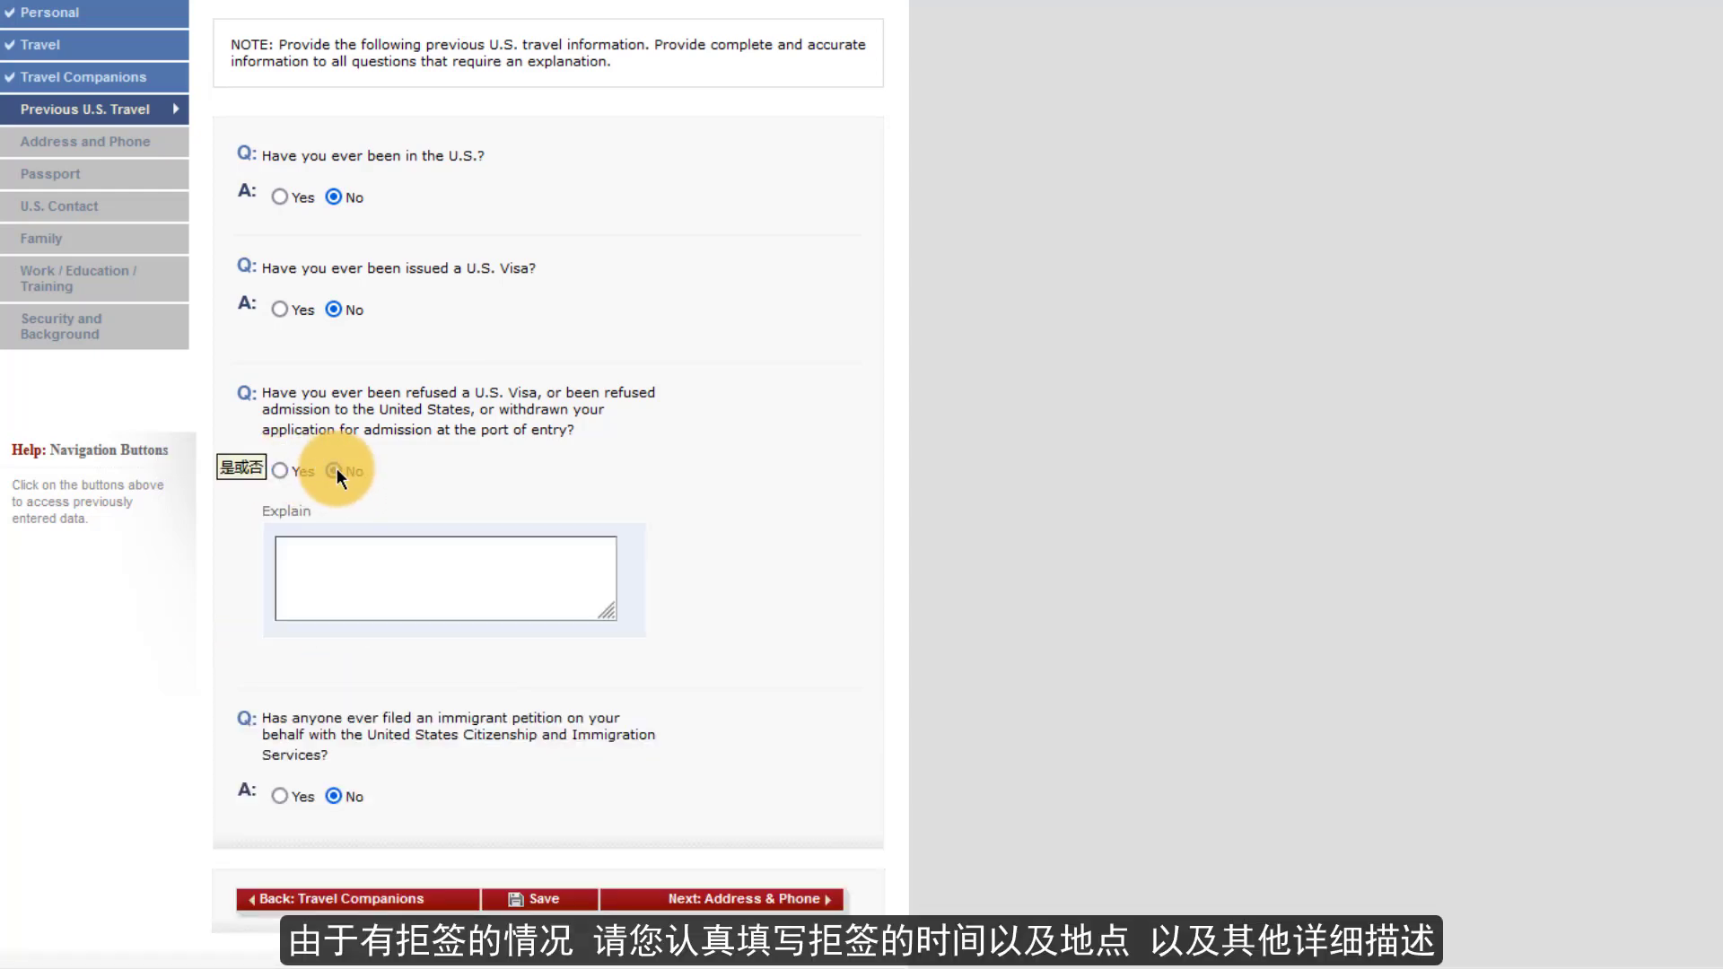
click(281, 470)
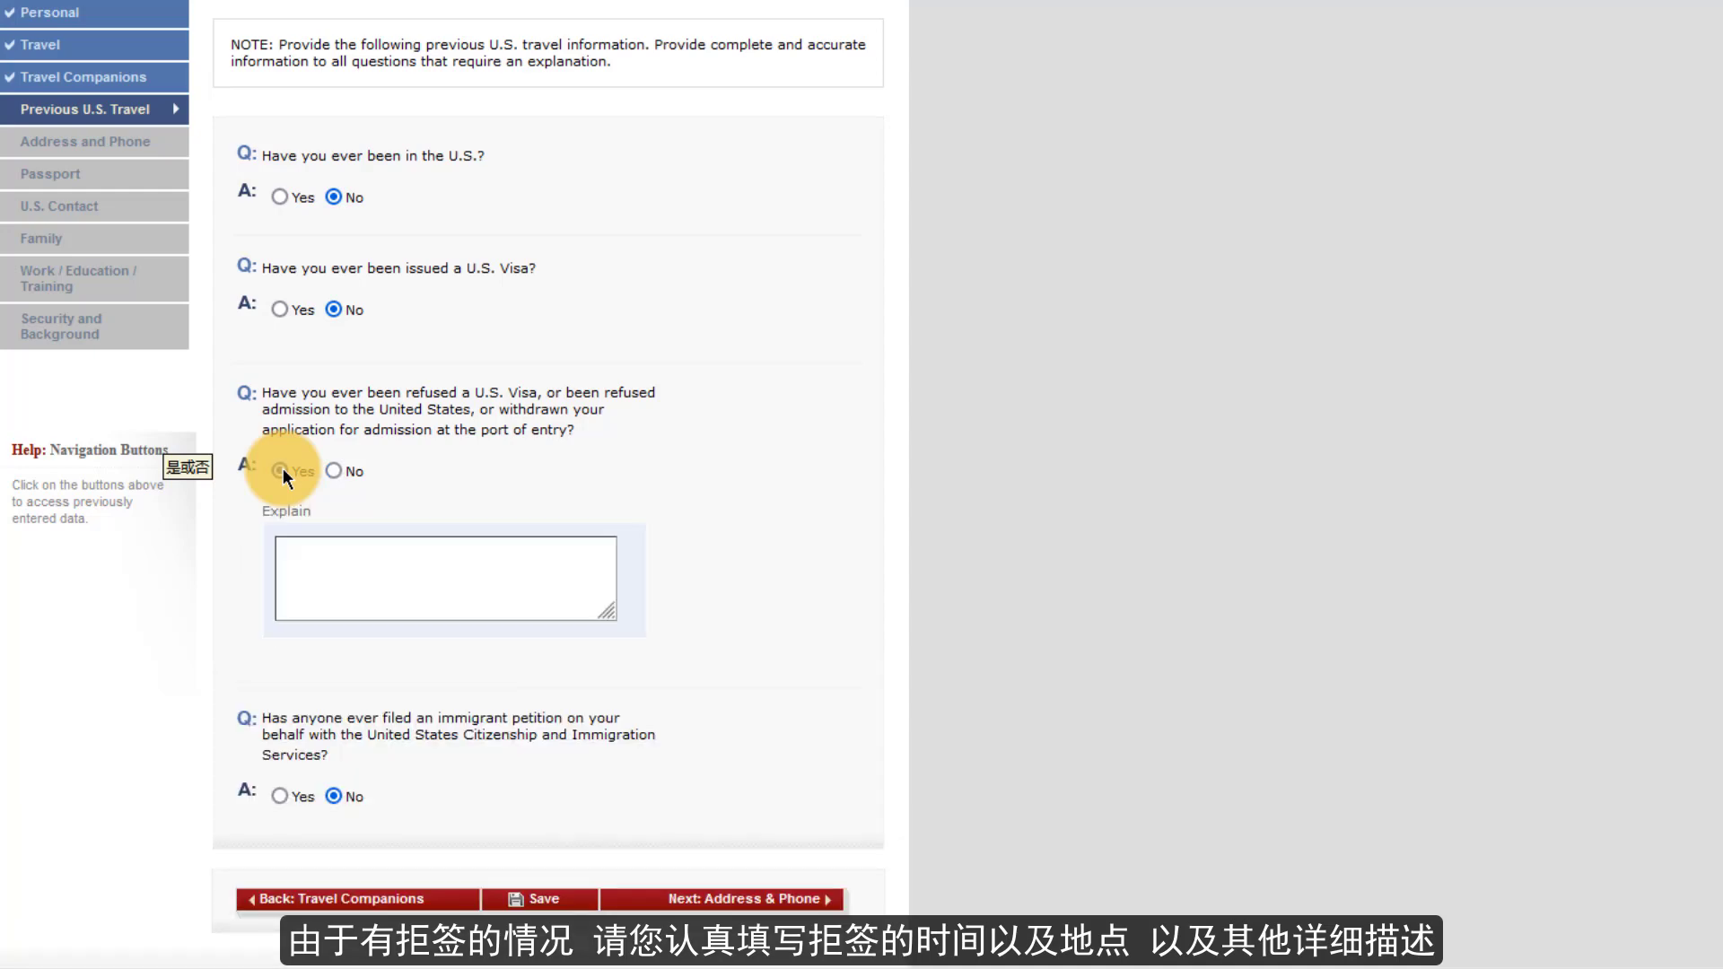
click(318, 571)
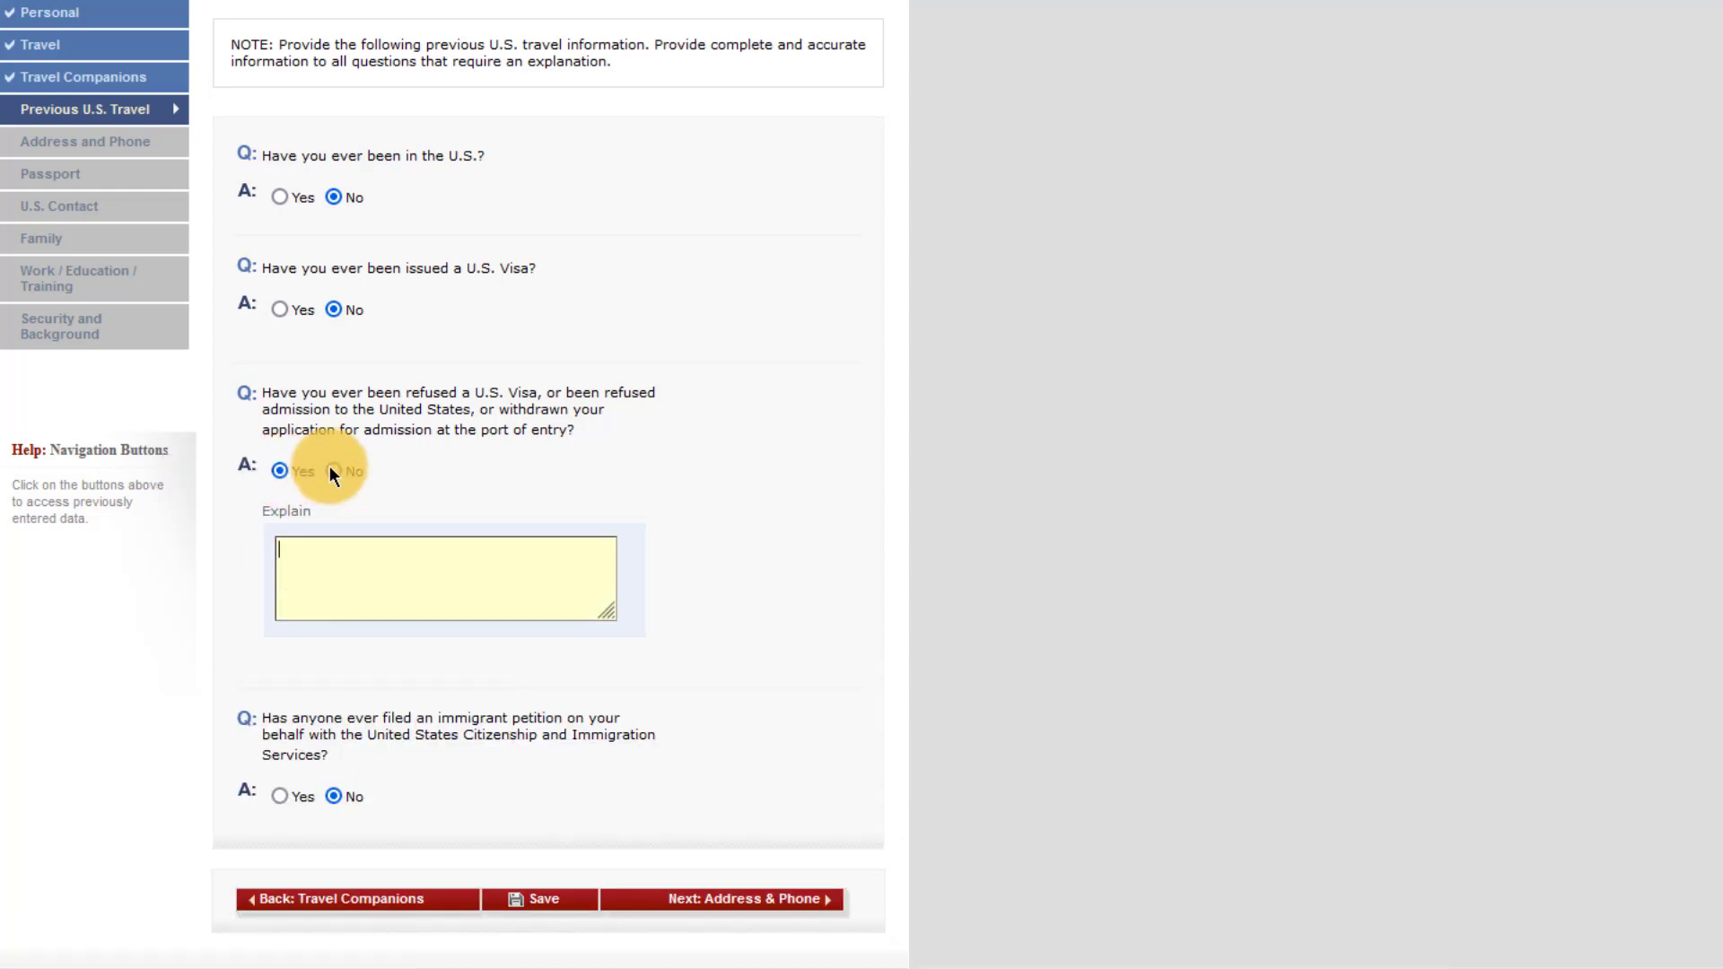
click(332, 469)
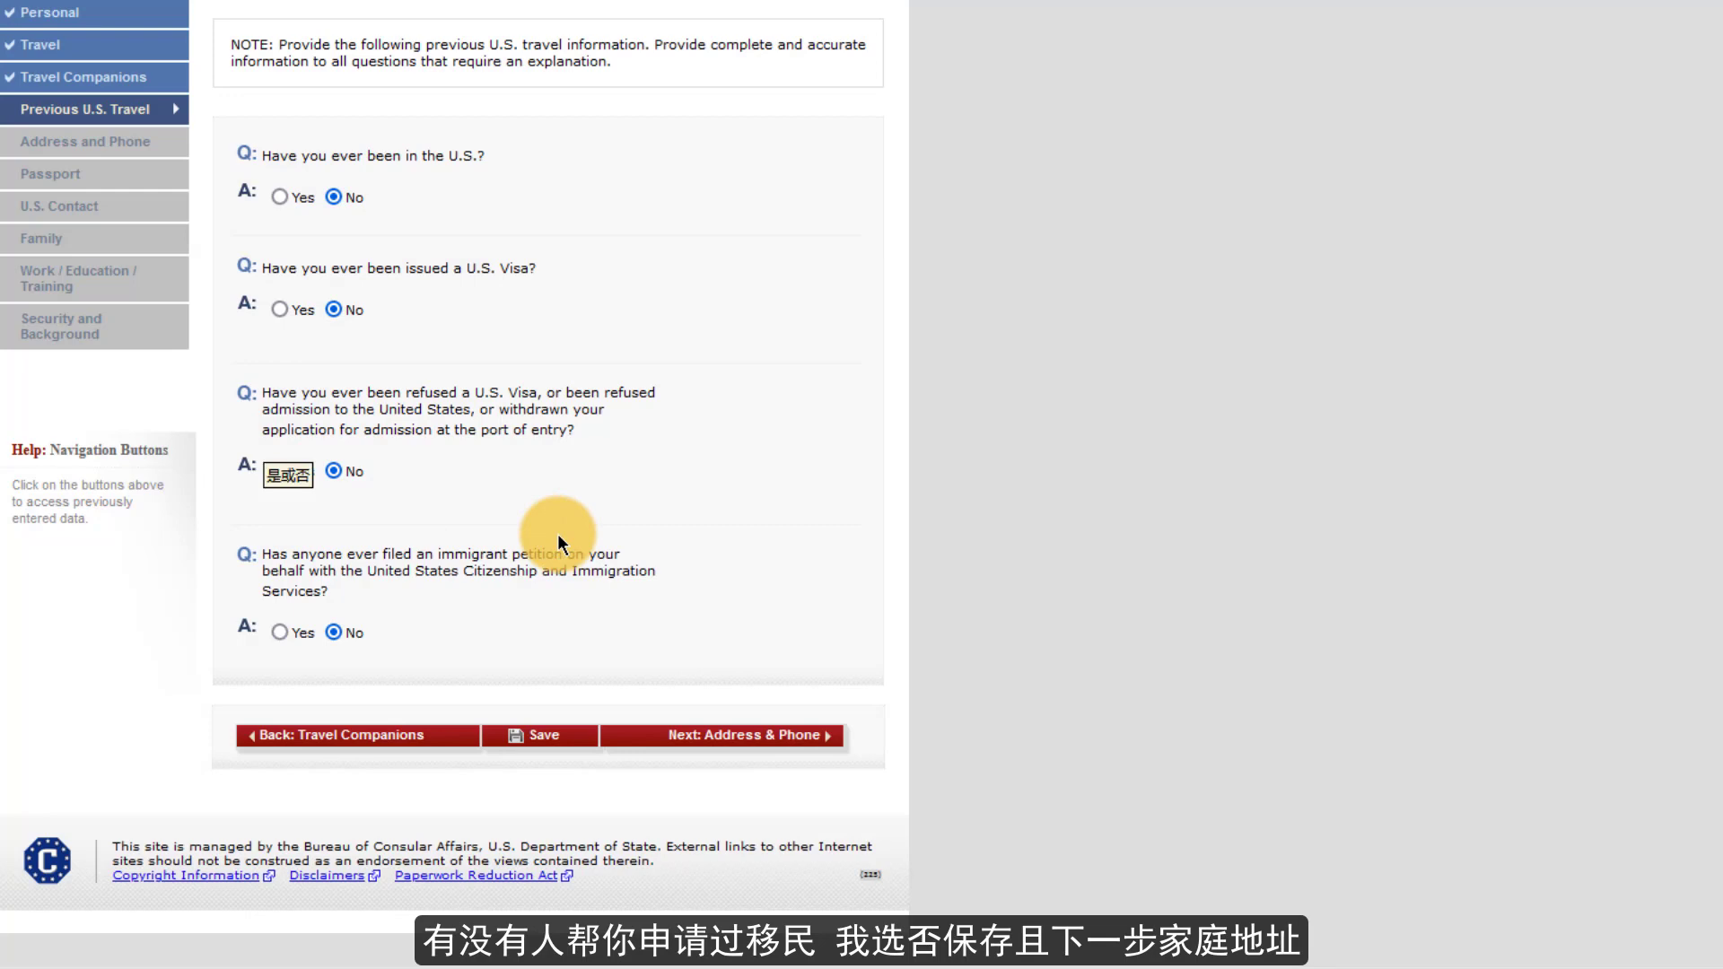
- Enter the home address with city SHANGHAI, province SHANGHAI, its postal code and country CHINA
click(702, 737)
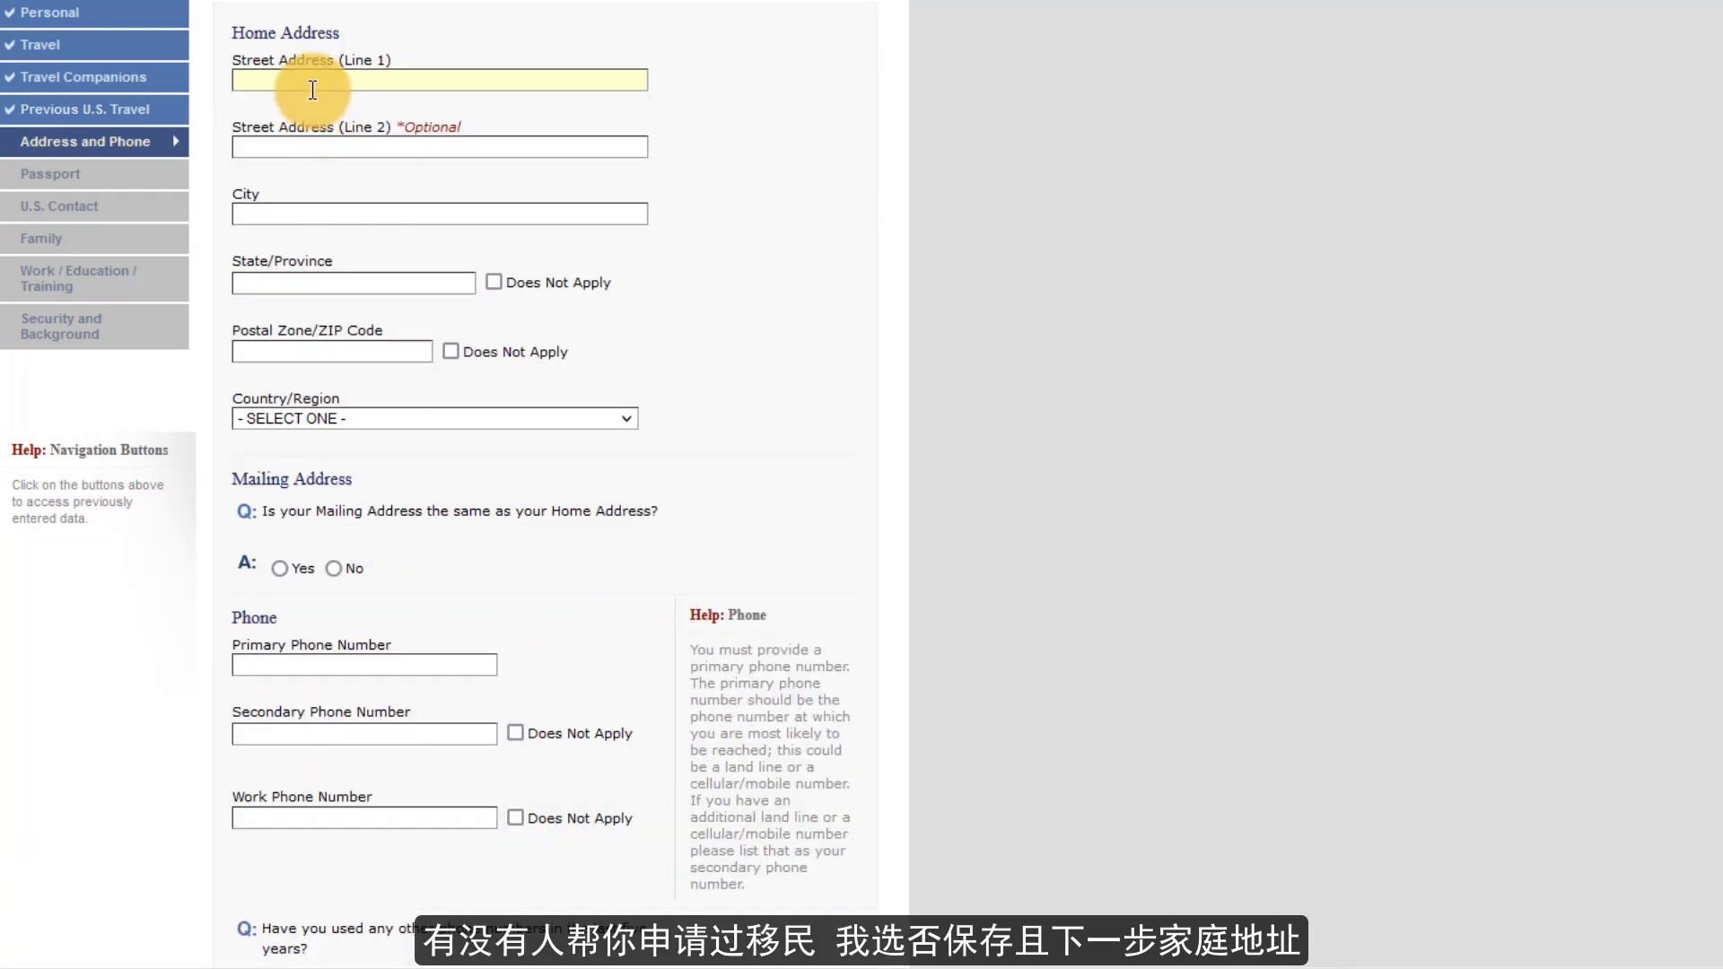
text(XX)
key(Tab)
text(XX)
key(Tab)
text(SHANGHAI)
key(Tab)
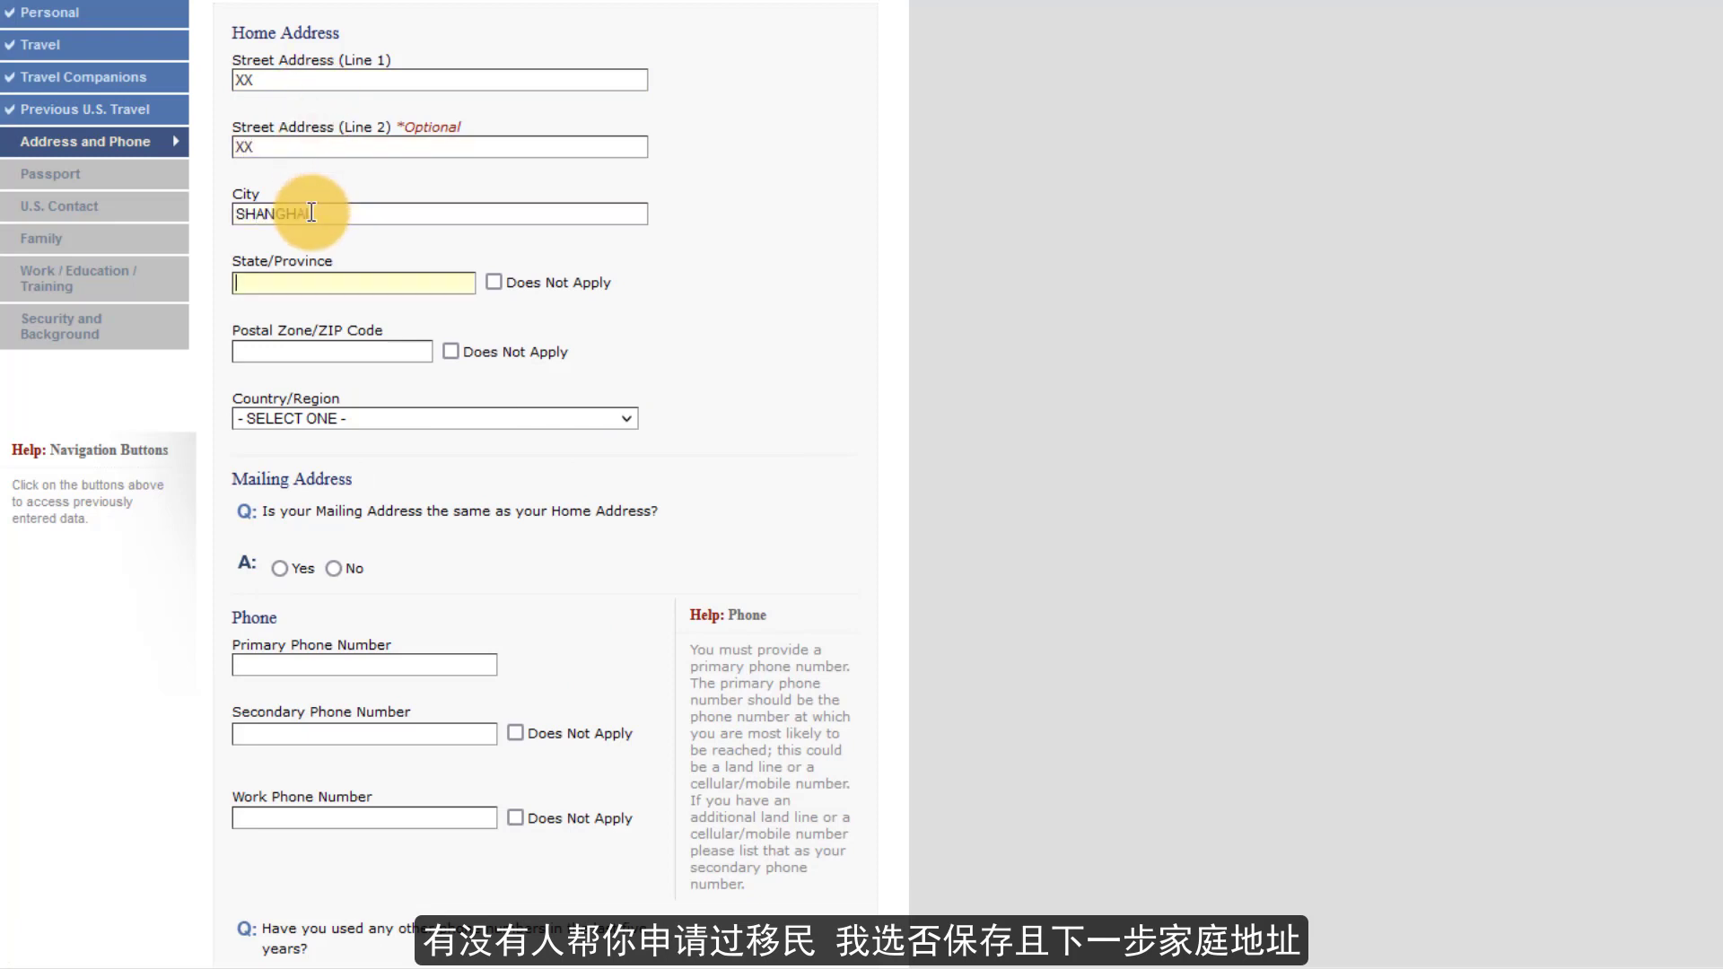
text(SHANGHAI)
key(Tab)
key(Tab)
text(3100000)
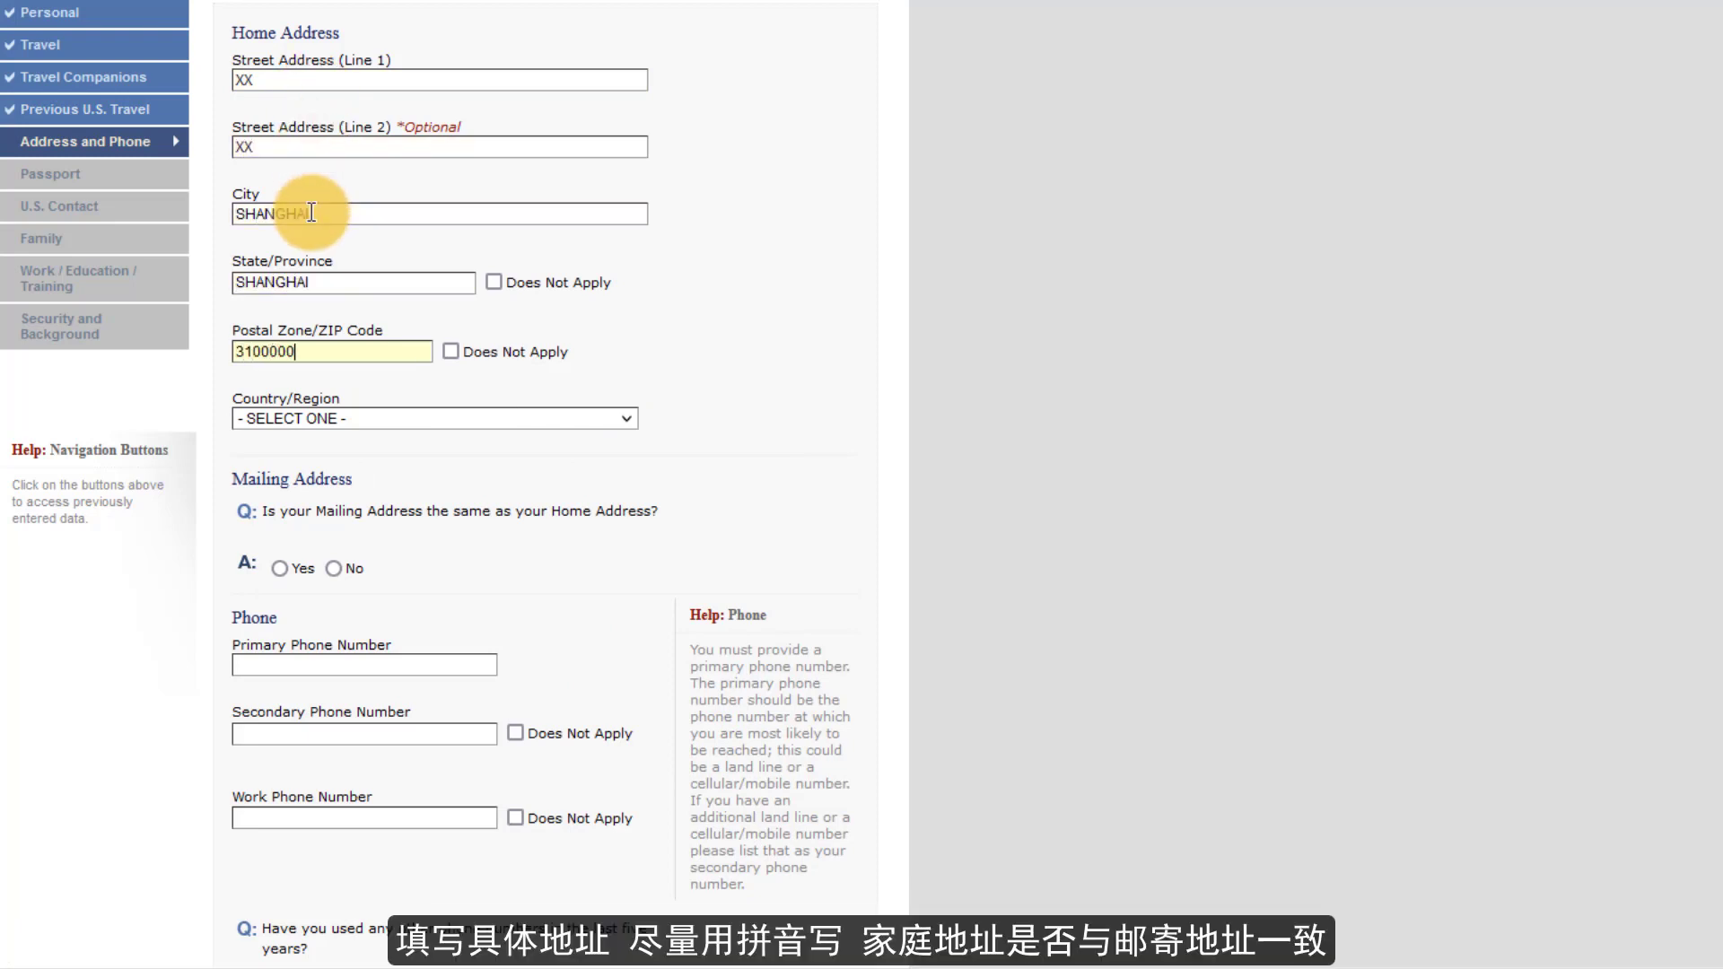
key(BackSpace)
click(351, 415)
scroll(362, 700, down, 10)
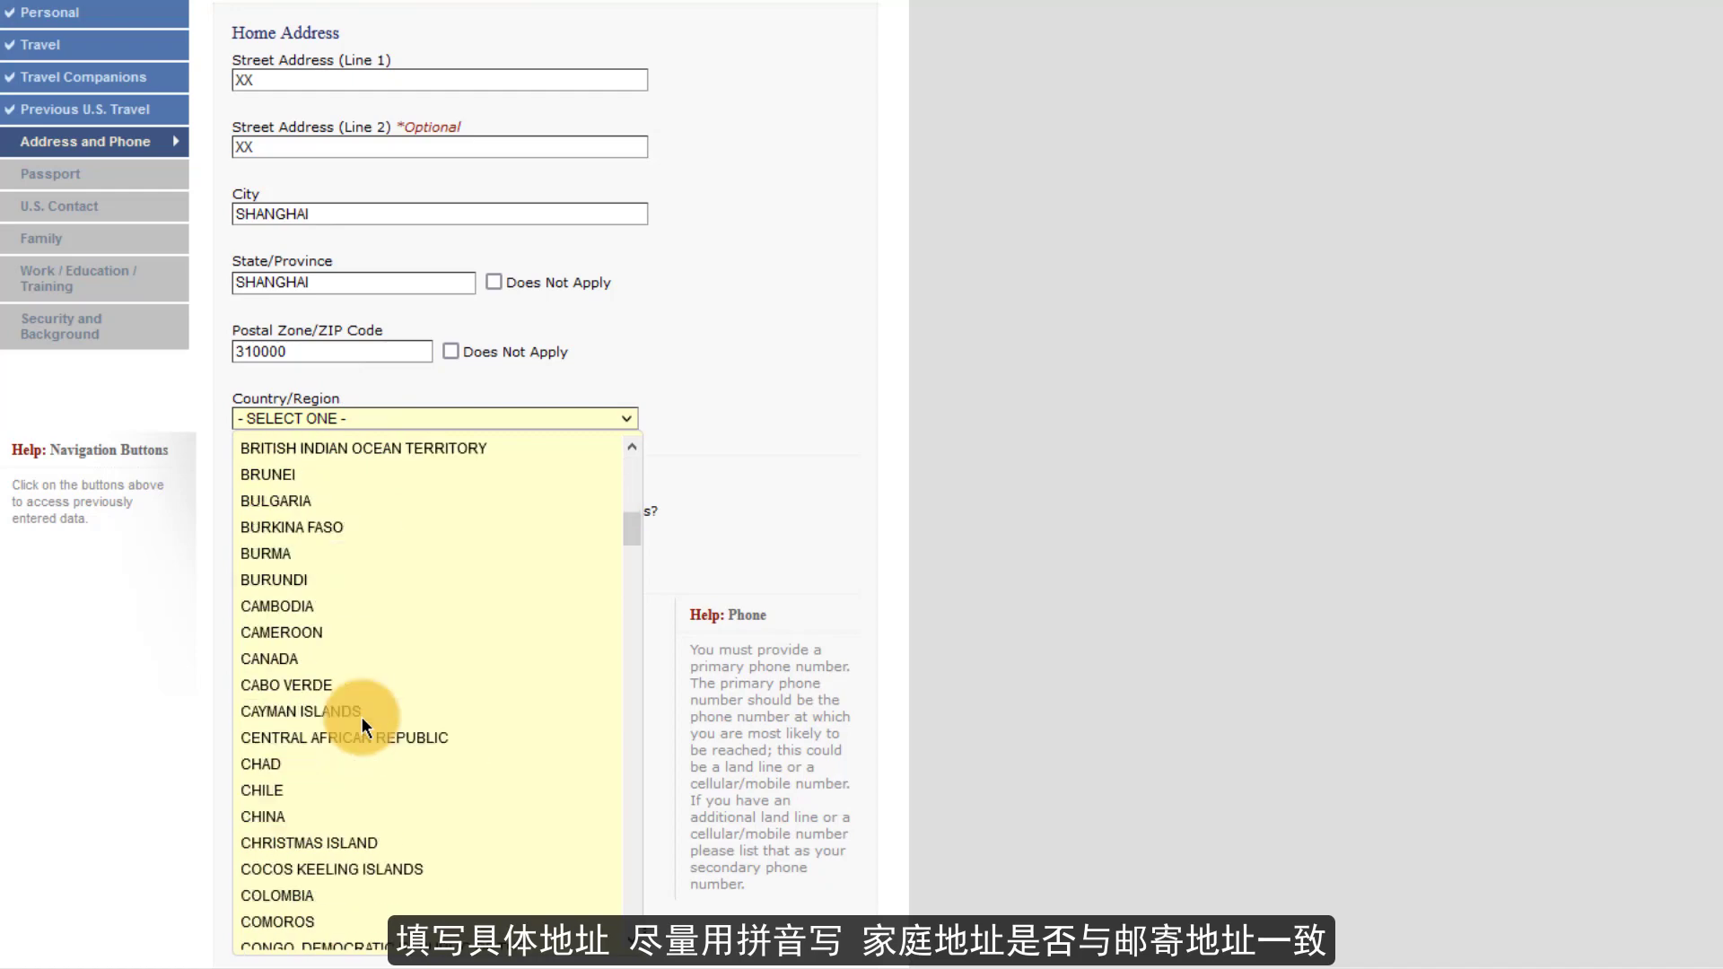
scroll(349, 708, down, 2)
click(309, 668)
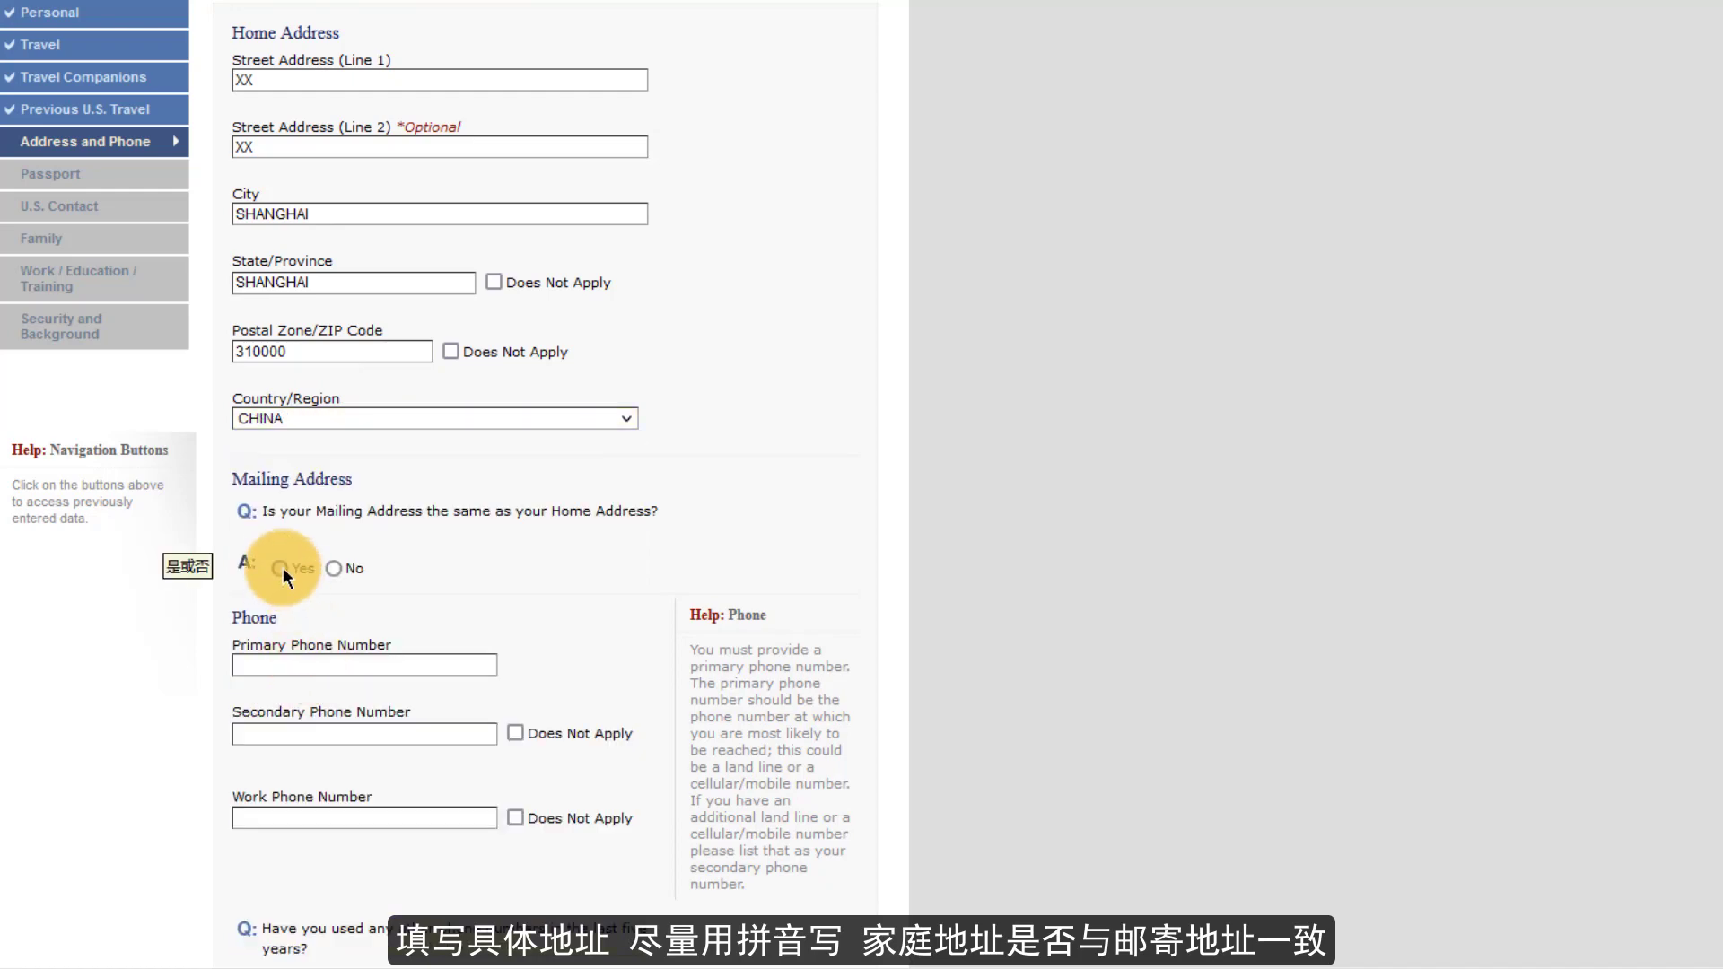
- Confirm the mailing address matches, enter primary and secondary phone numbers, and mark work phone not applicable
click(283, 567)
scroll(282, 567, down, 3)
click(279, 363)
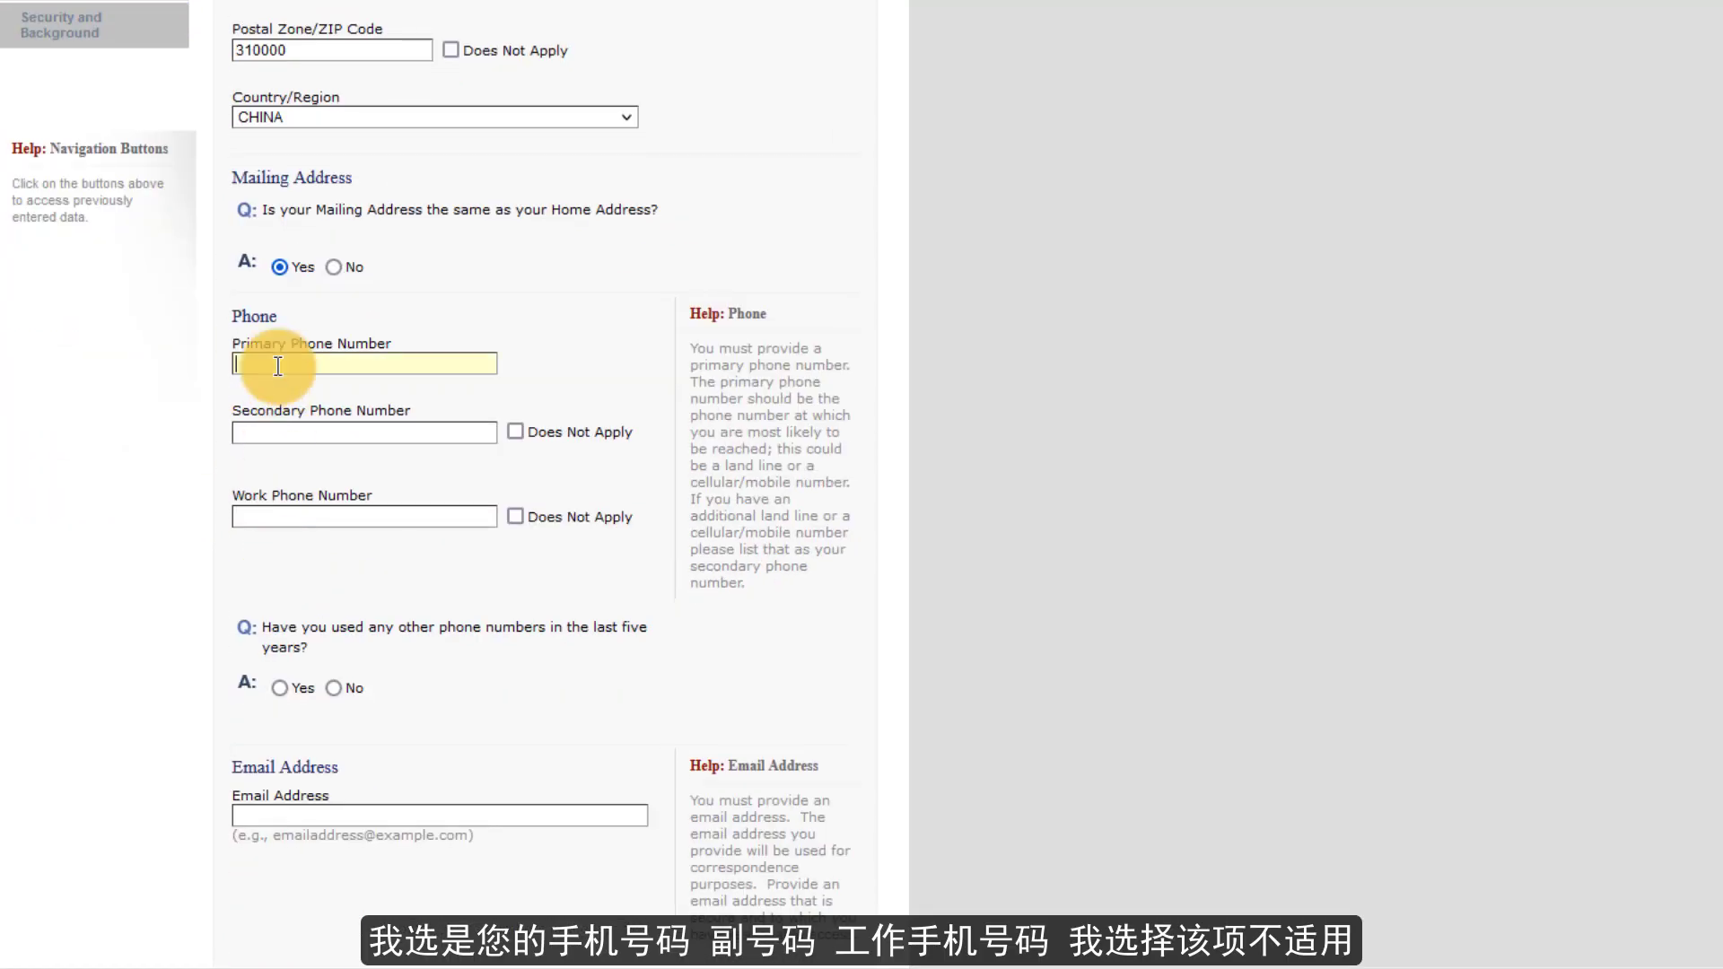
click(286, 434)
scroll(338, 435, down, 3)
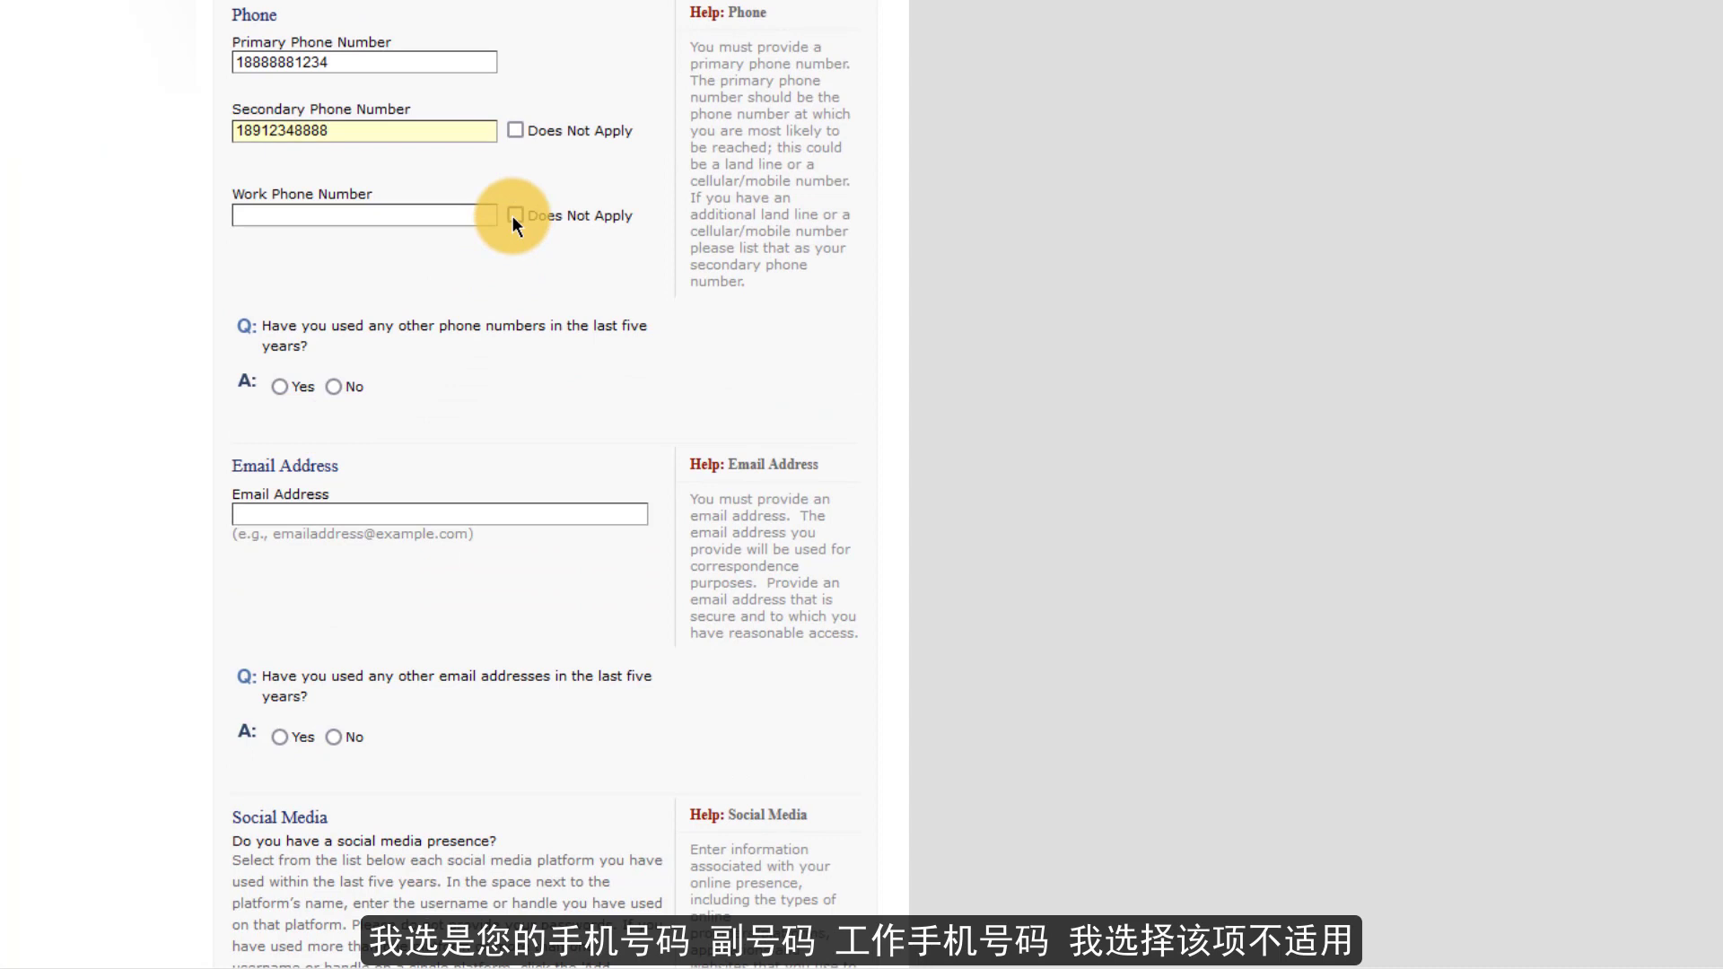
click(515, 215)
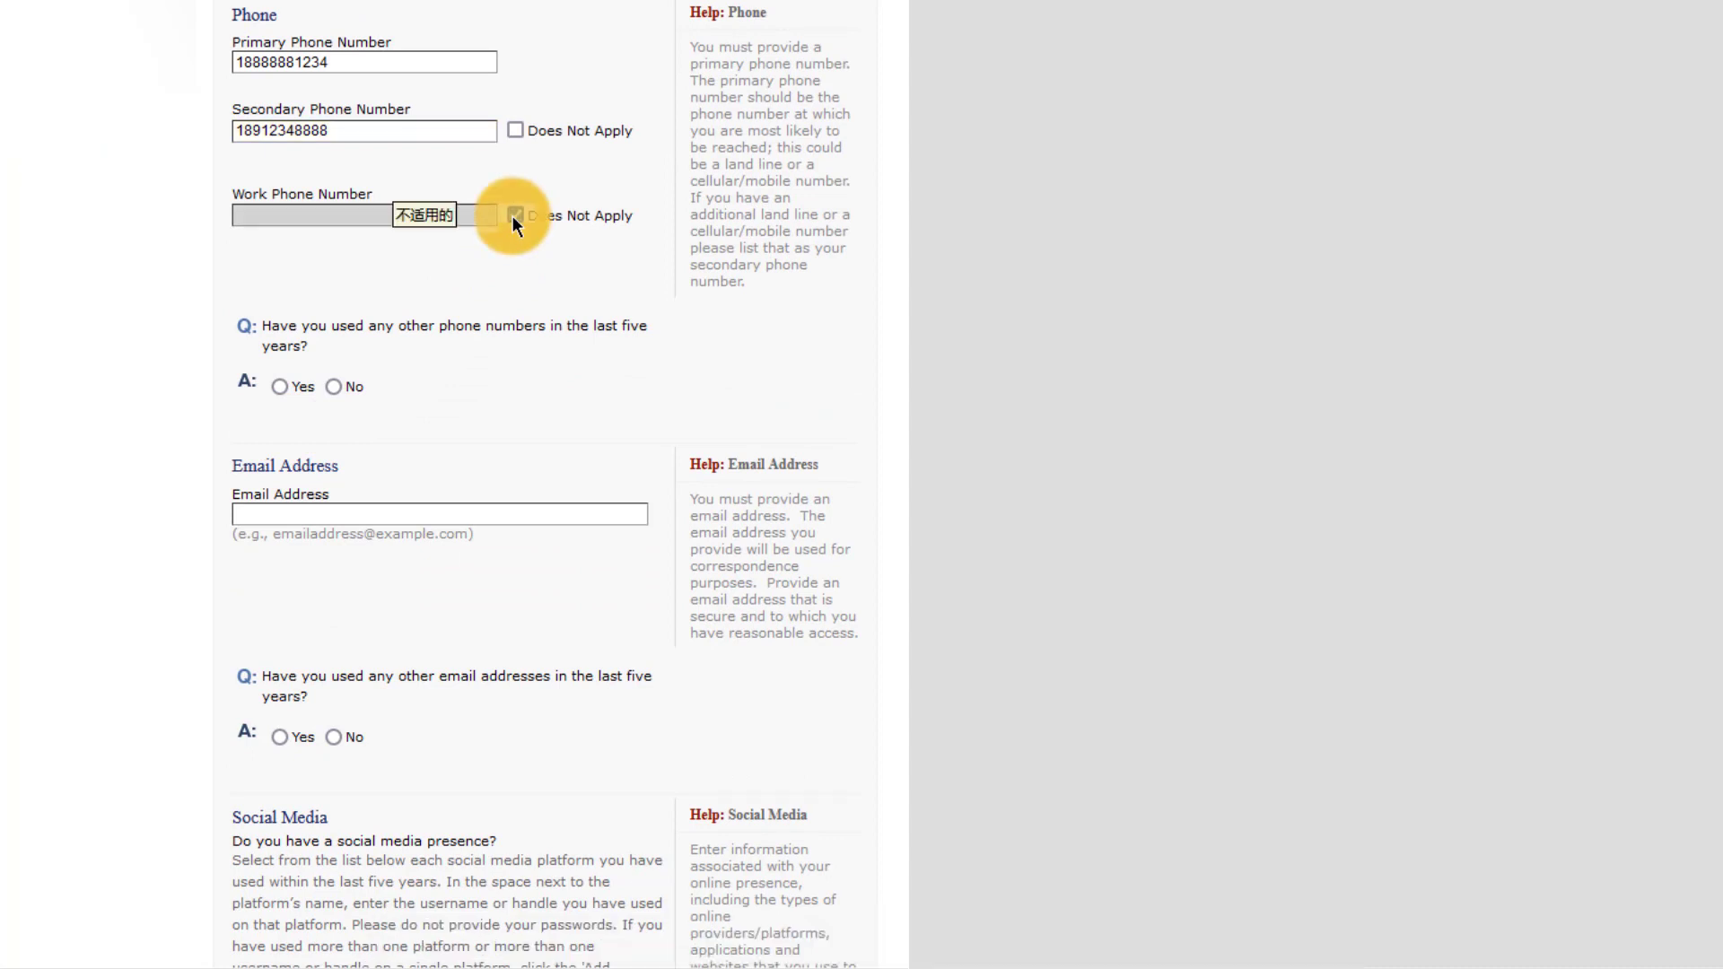
- Answer No to other phone numbers, enter the email address, and answer No to other emails
click(340, 387)
scroll(305, 502, down, 4)
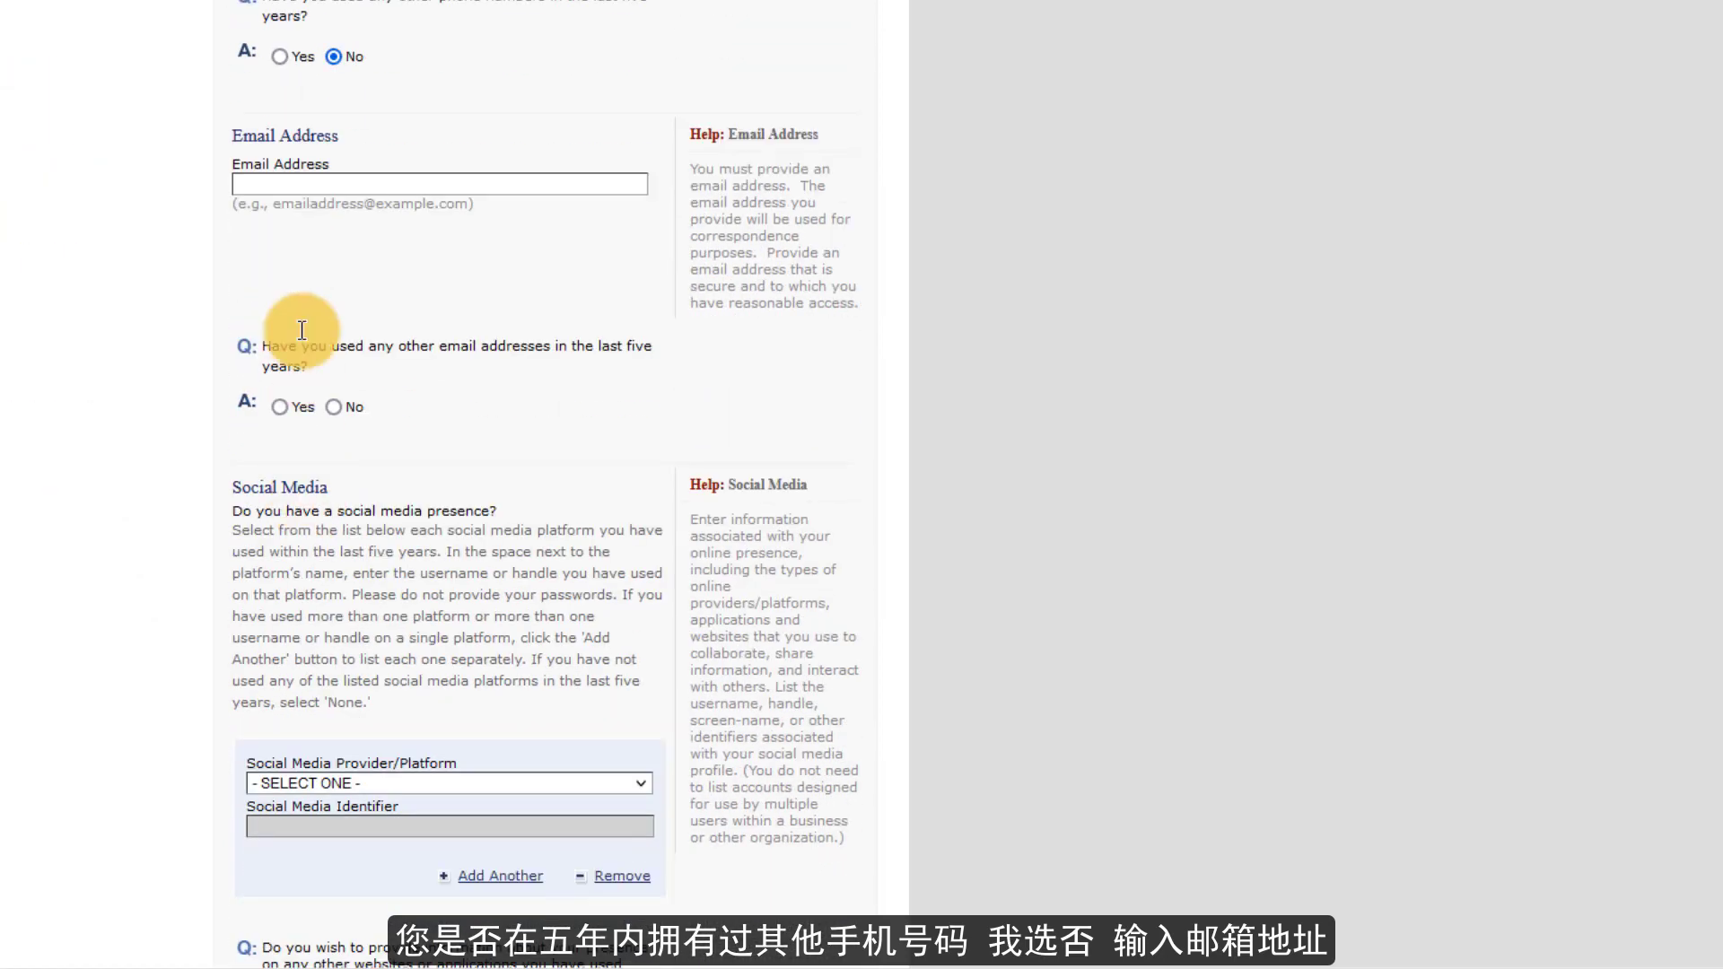
key(Tab)
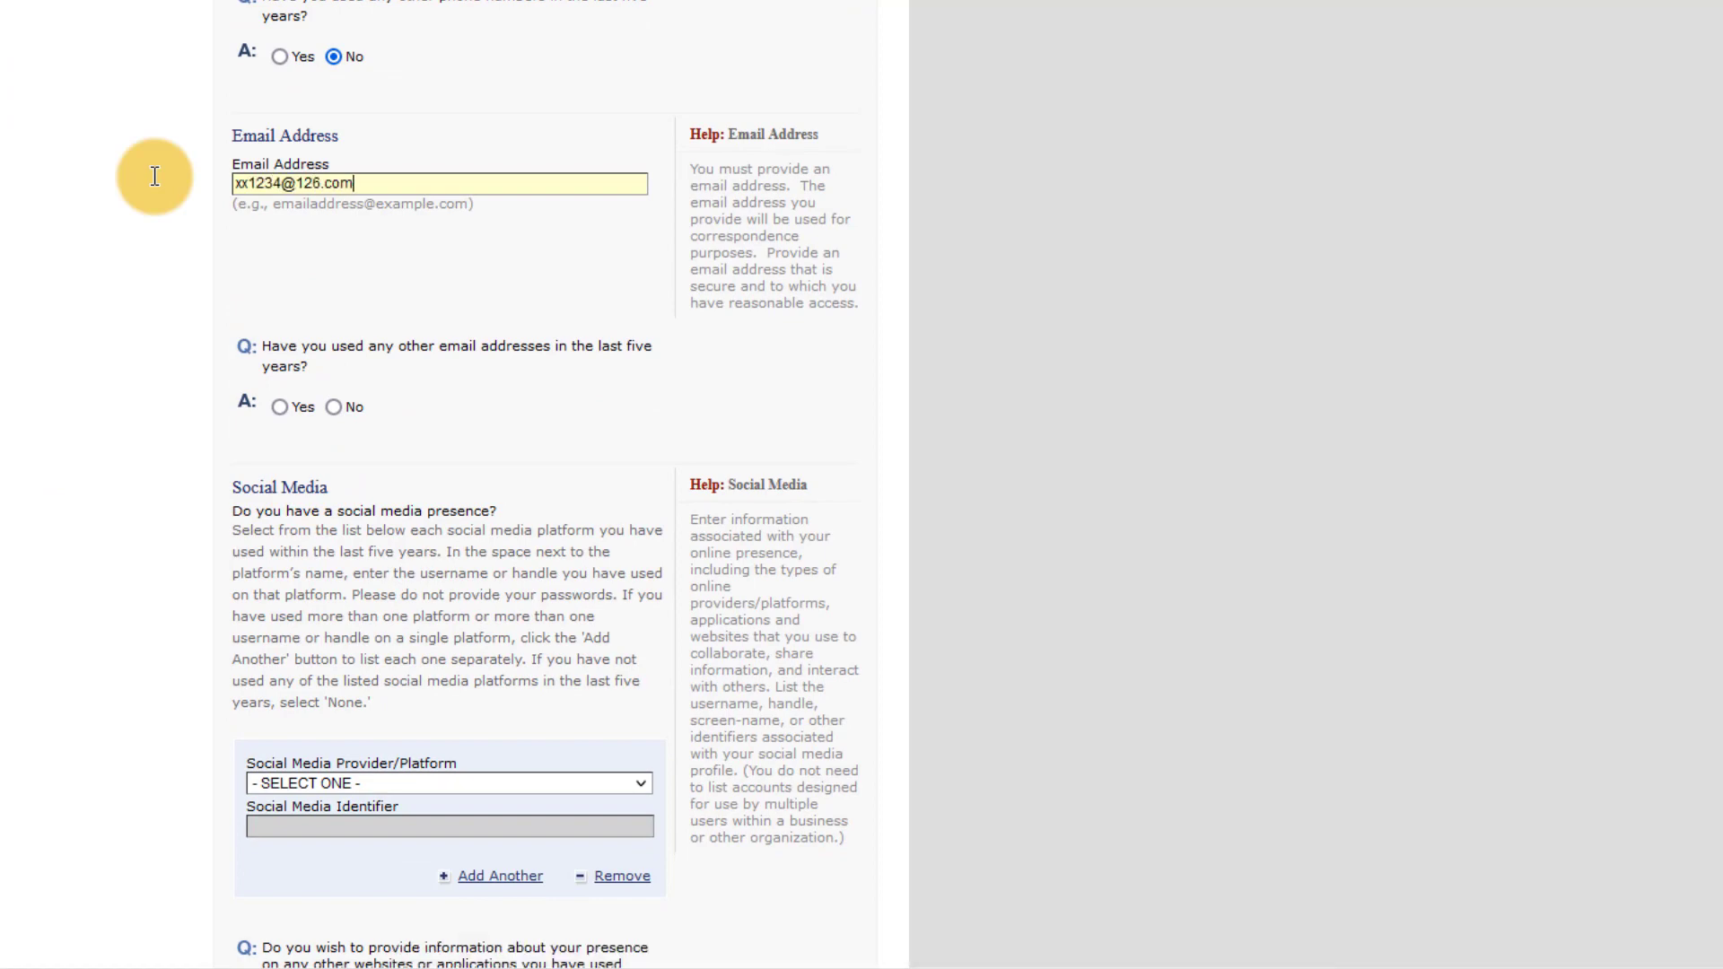
click(284, 406)
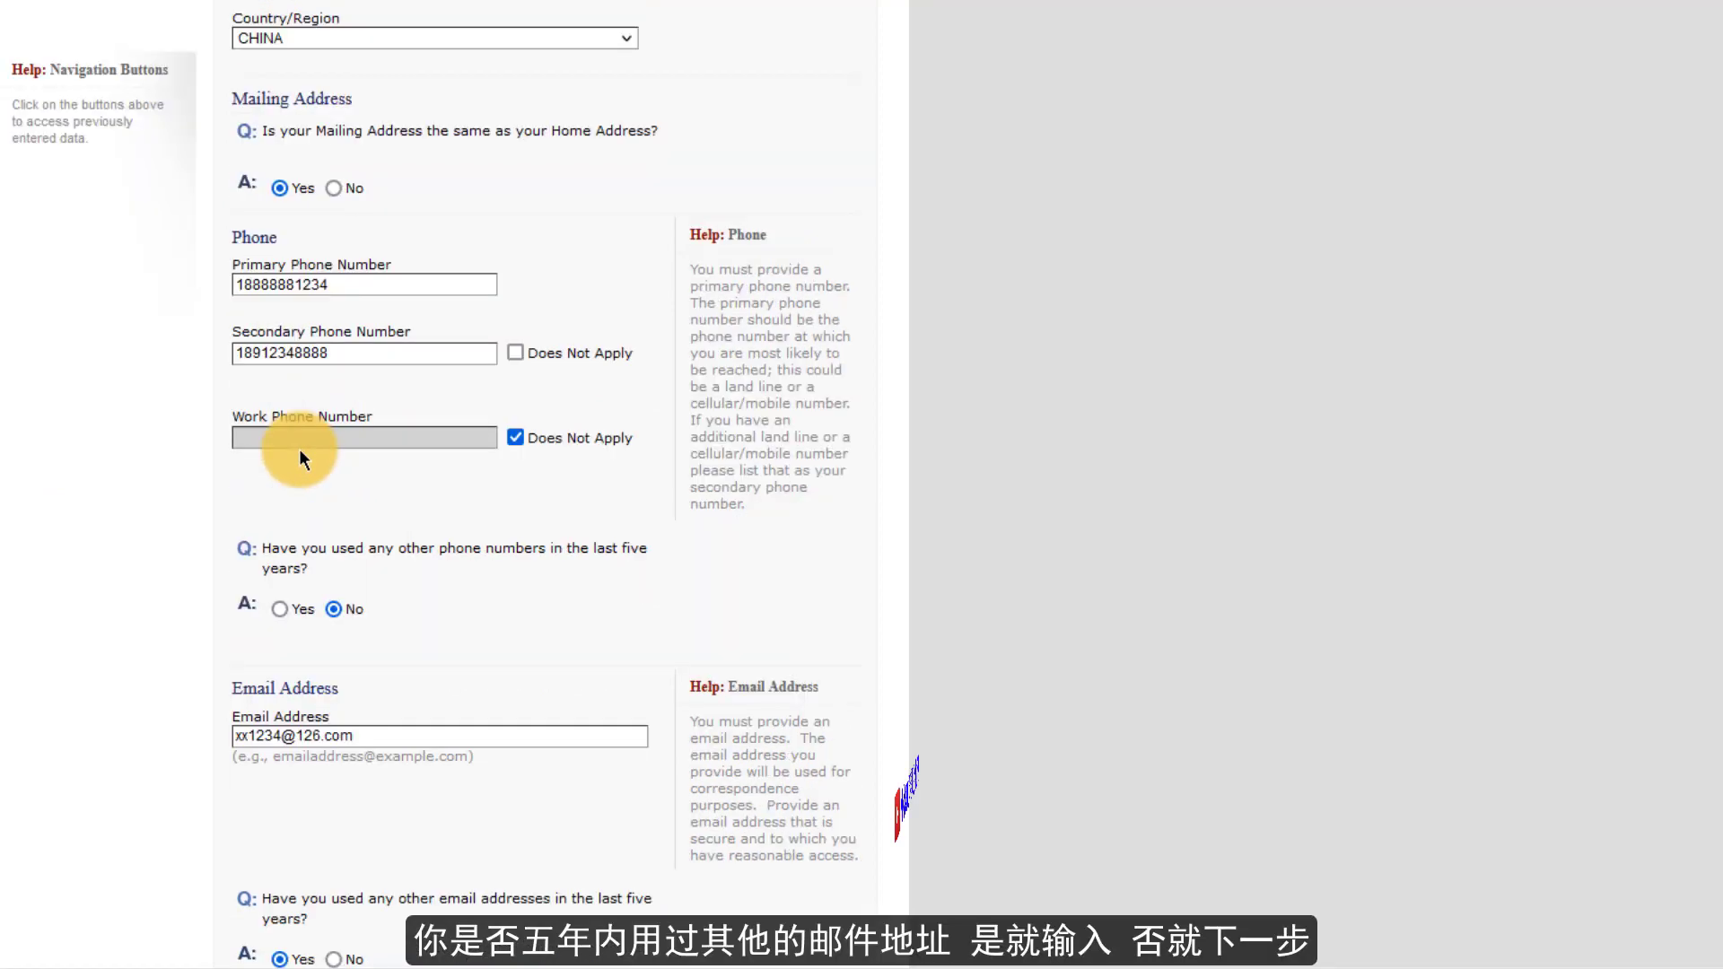
click(332, 507)
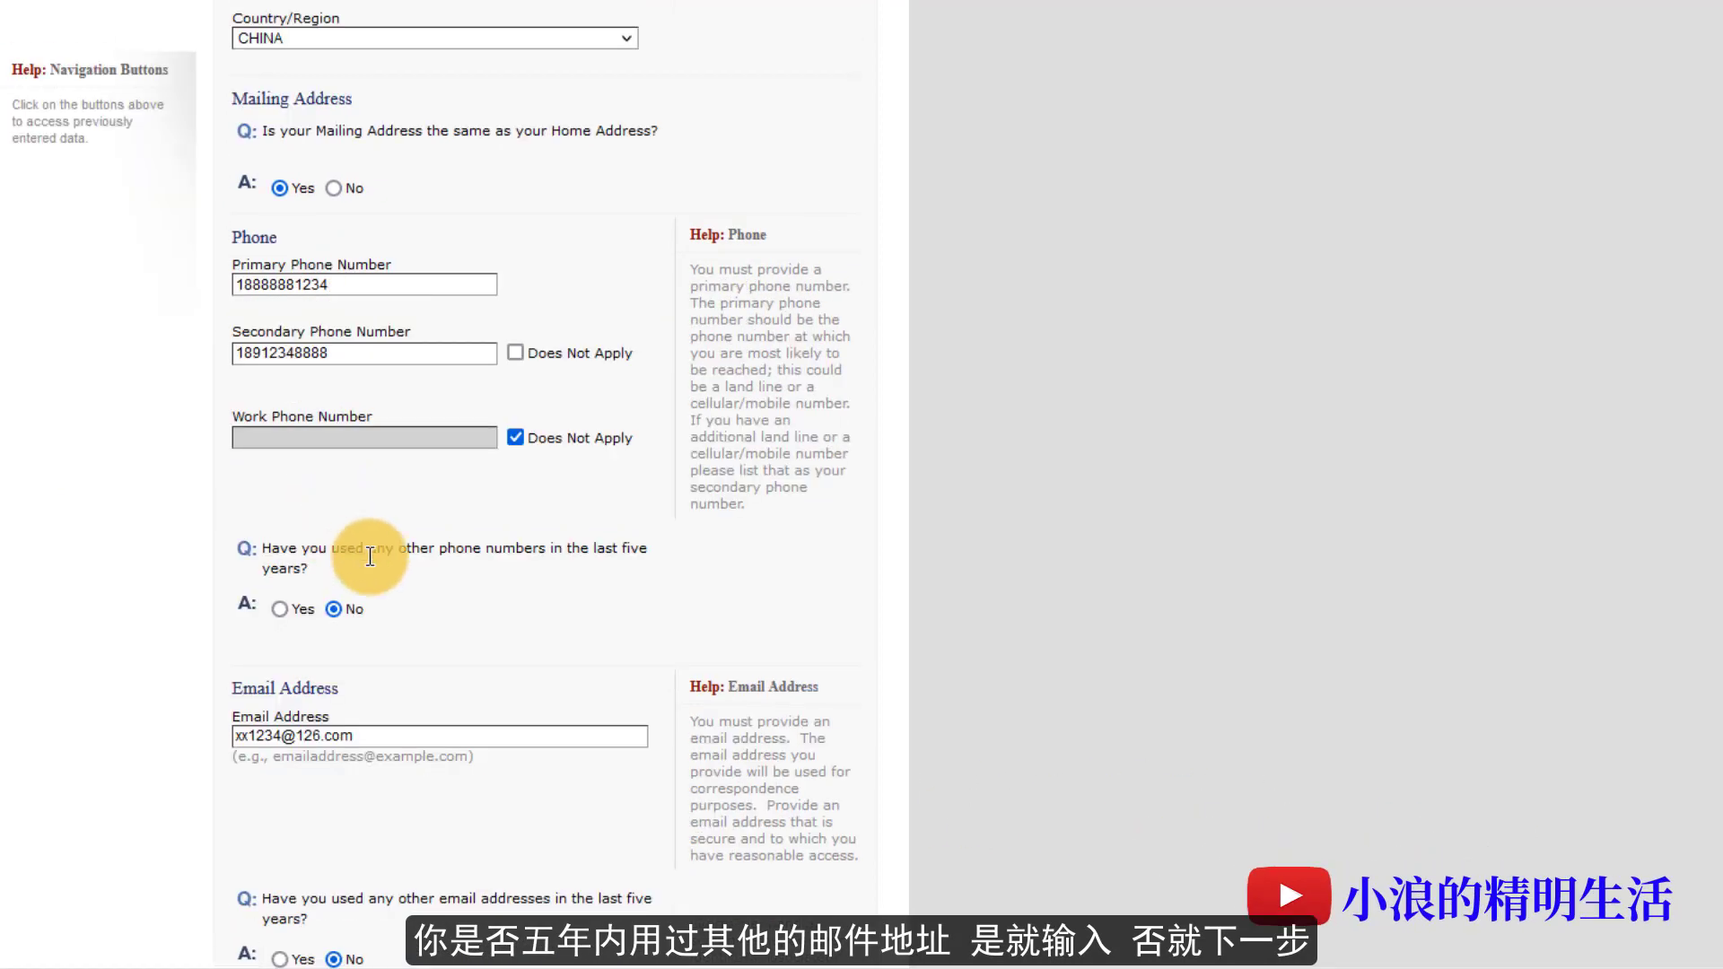
scroll(374, 557, down, 5)
click(415, 433)
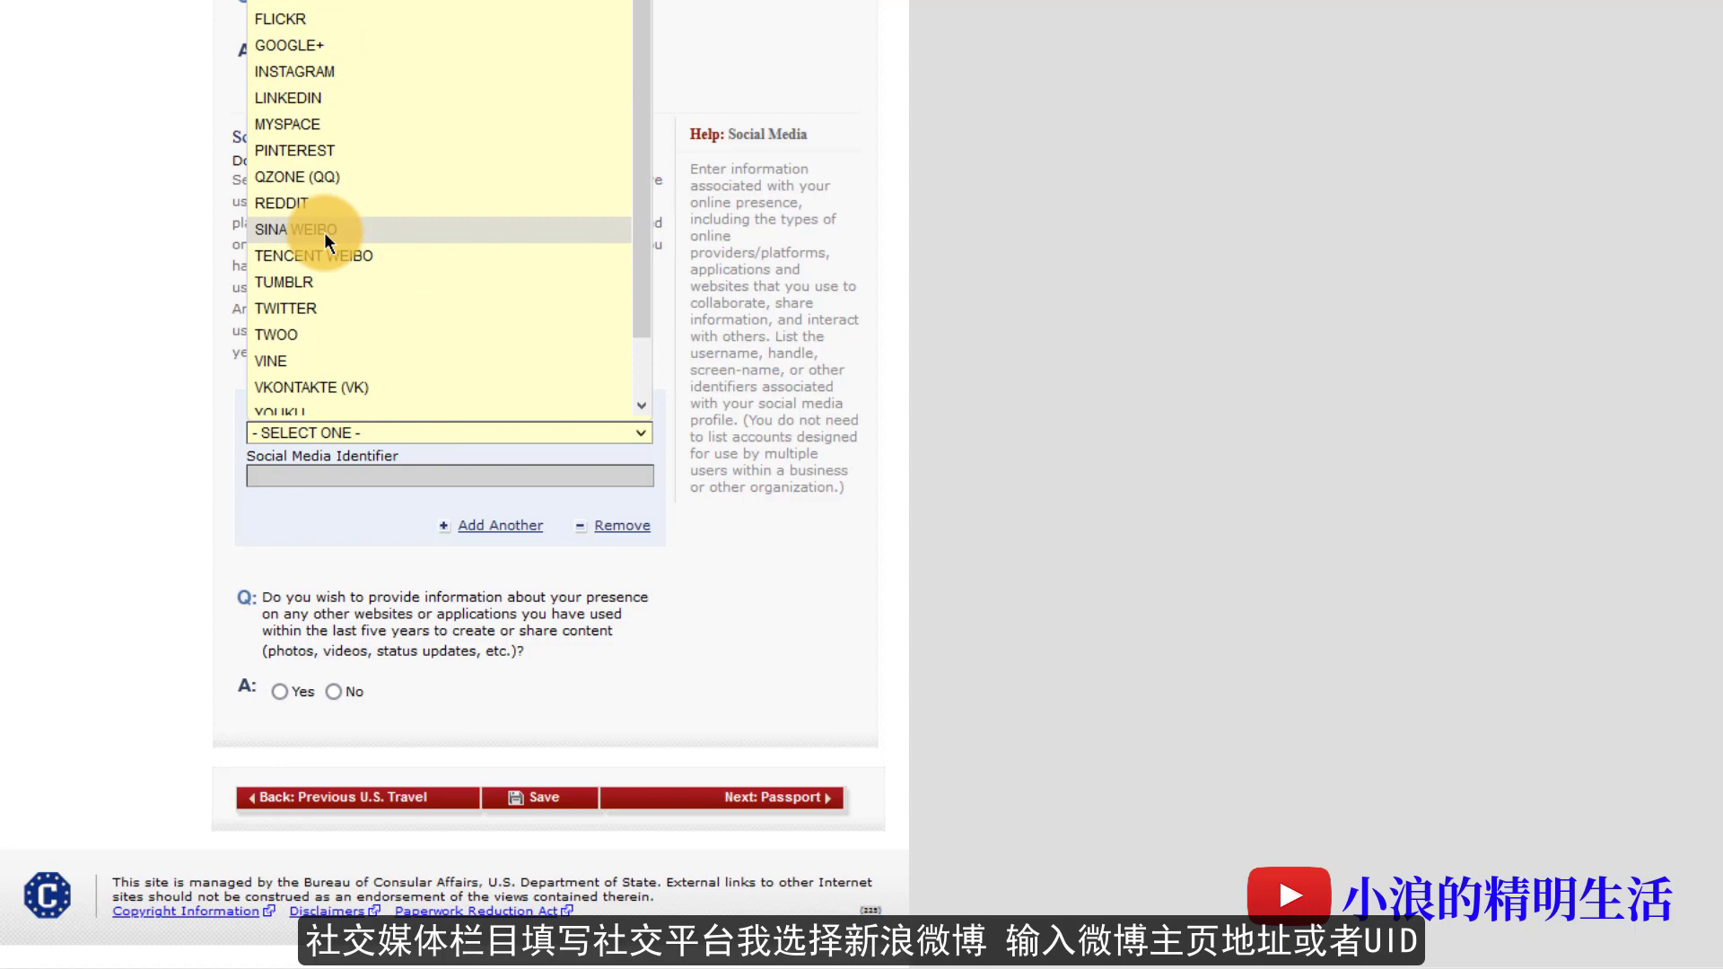
- List SINA WEIBO as a social media platform with its account identifier
scroll(325, 231, down, 1)
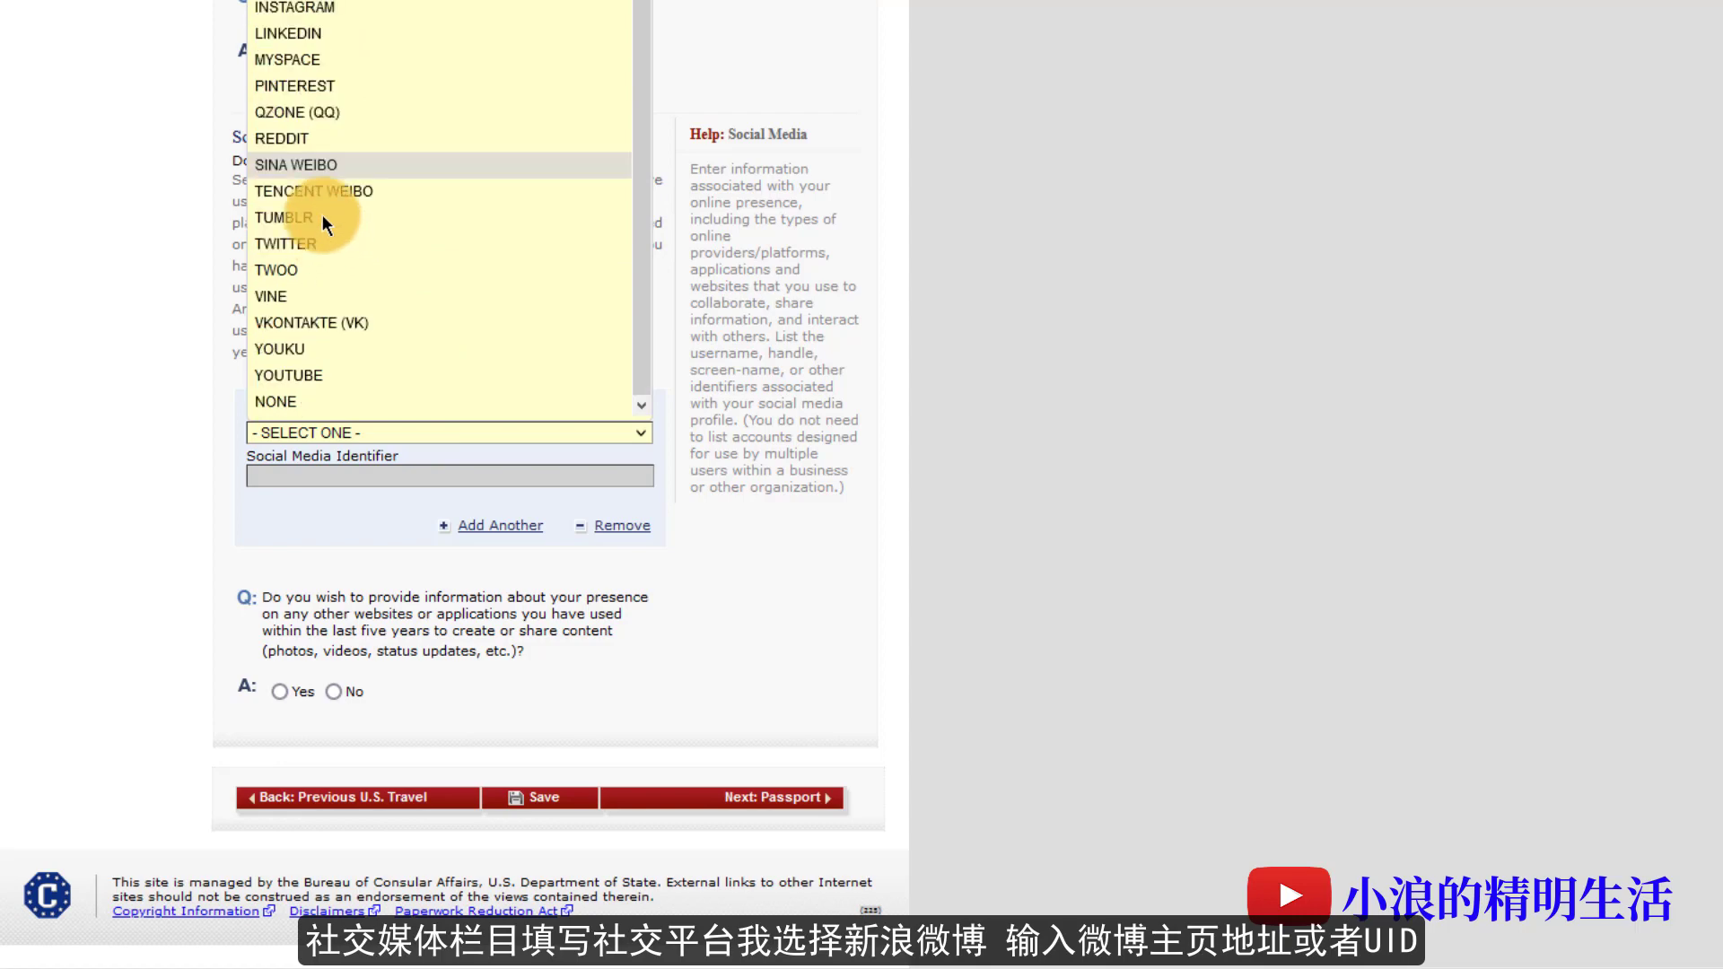
click(315, 170)
click(337, 476)
text(WE)
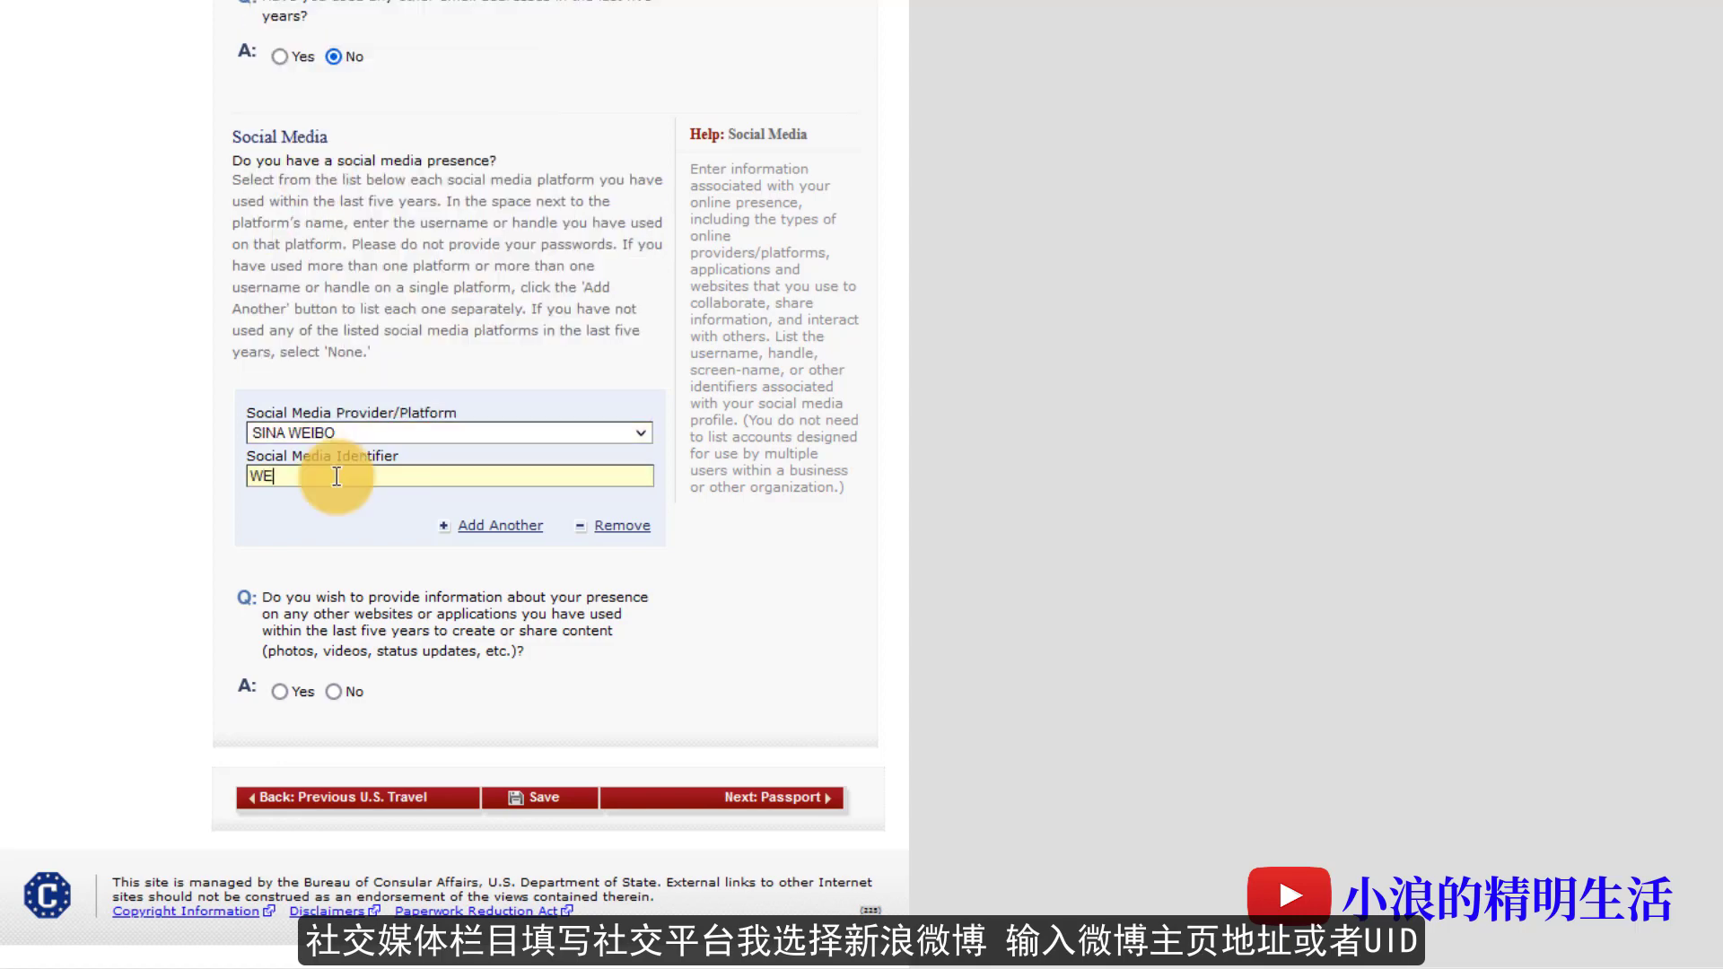
text(IBO.COM/XX1234)
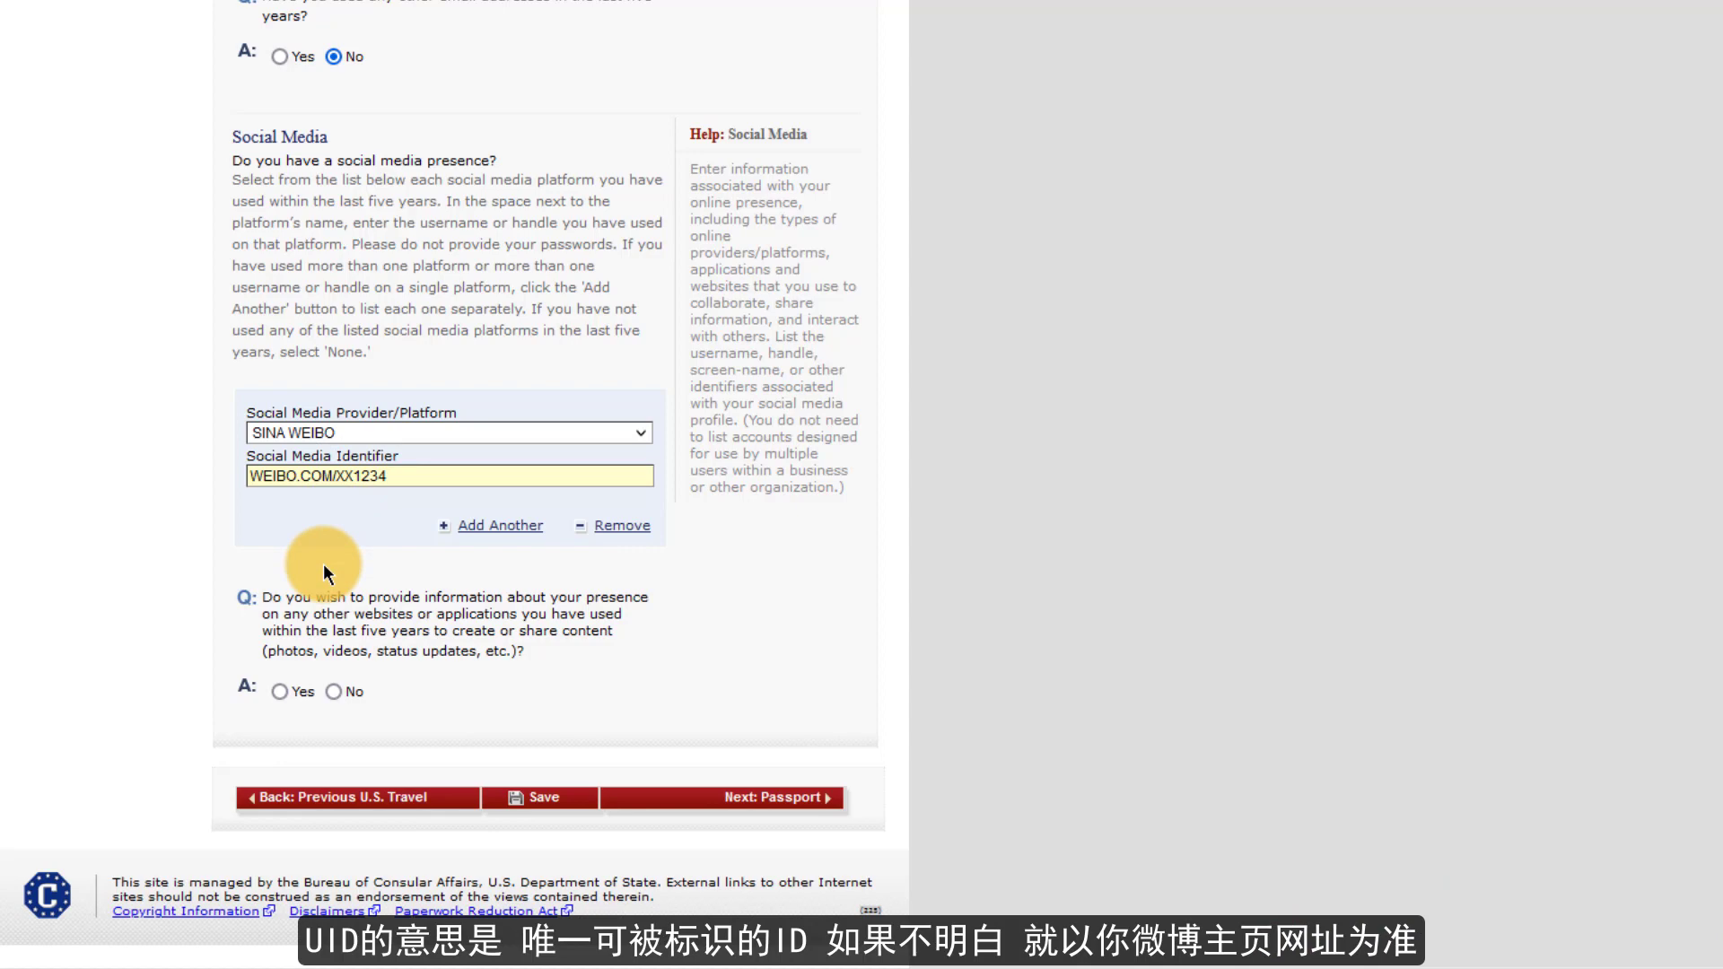
- Add a second social media entry for DOUBAN with its account identifier
click(488, 527)
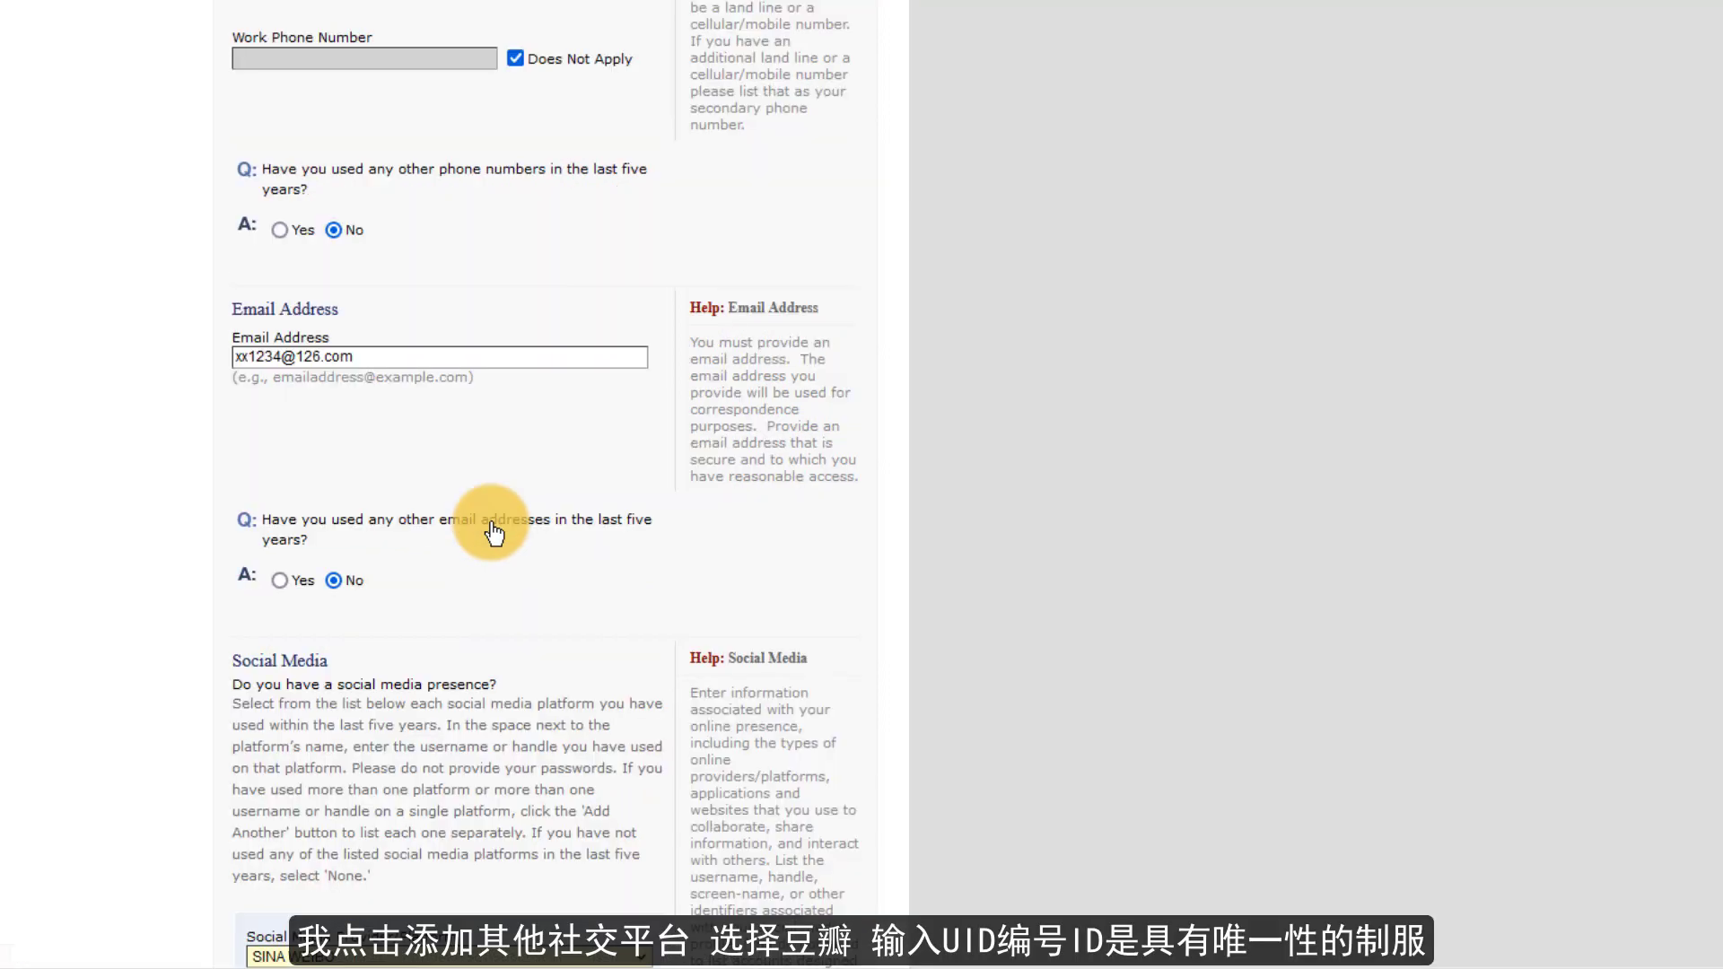
click(417, 432)
scroll(358, 269, up, 3)
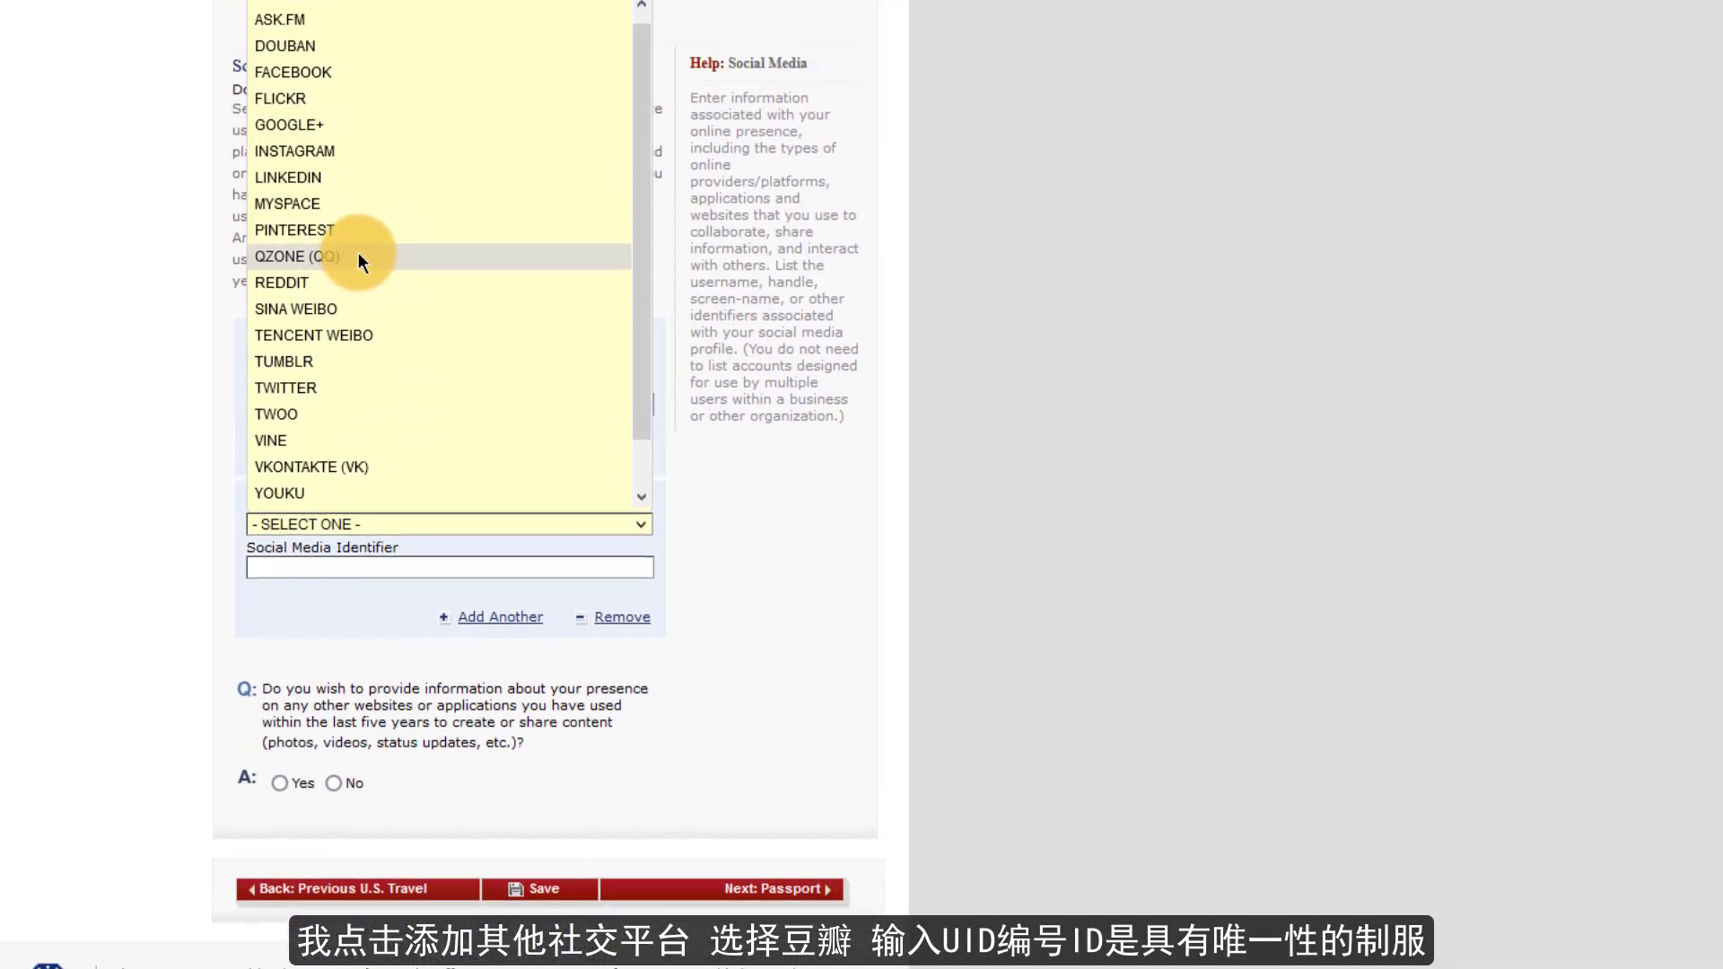
click(296, 83)
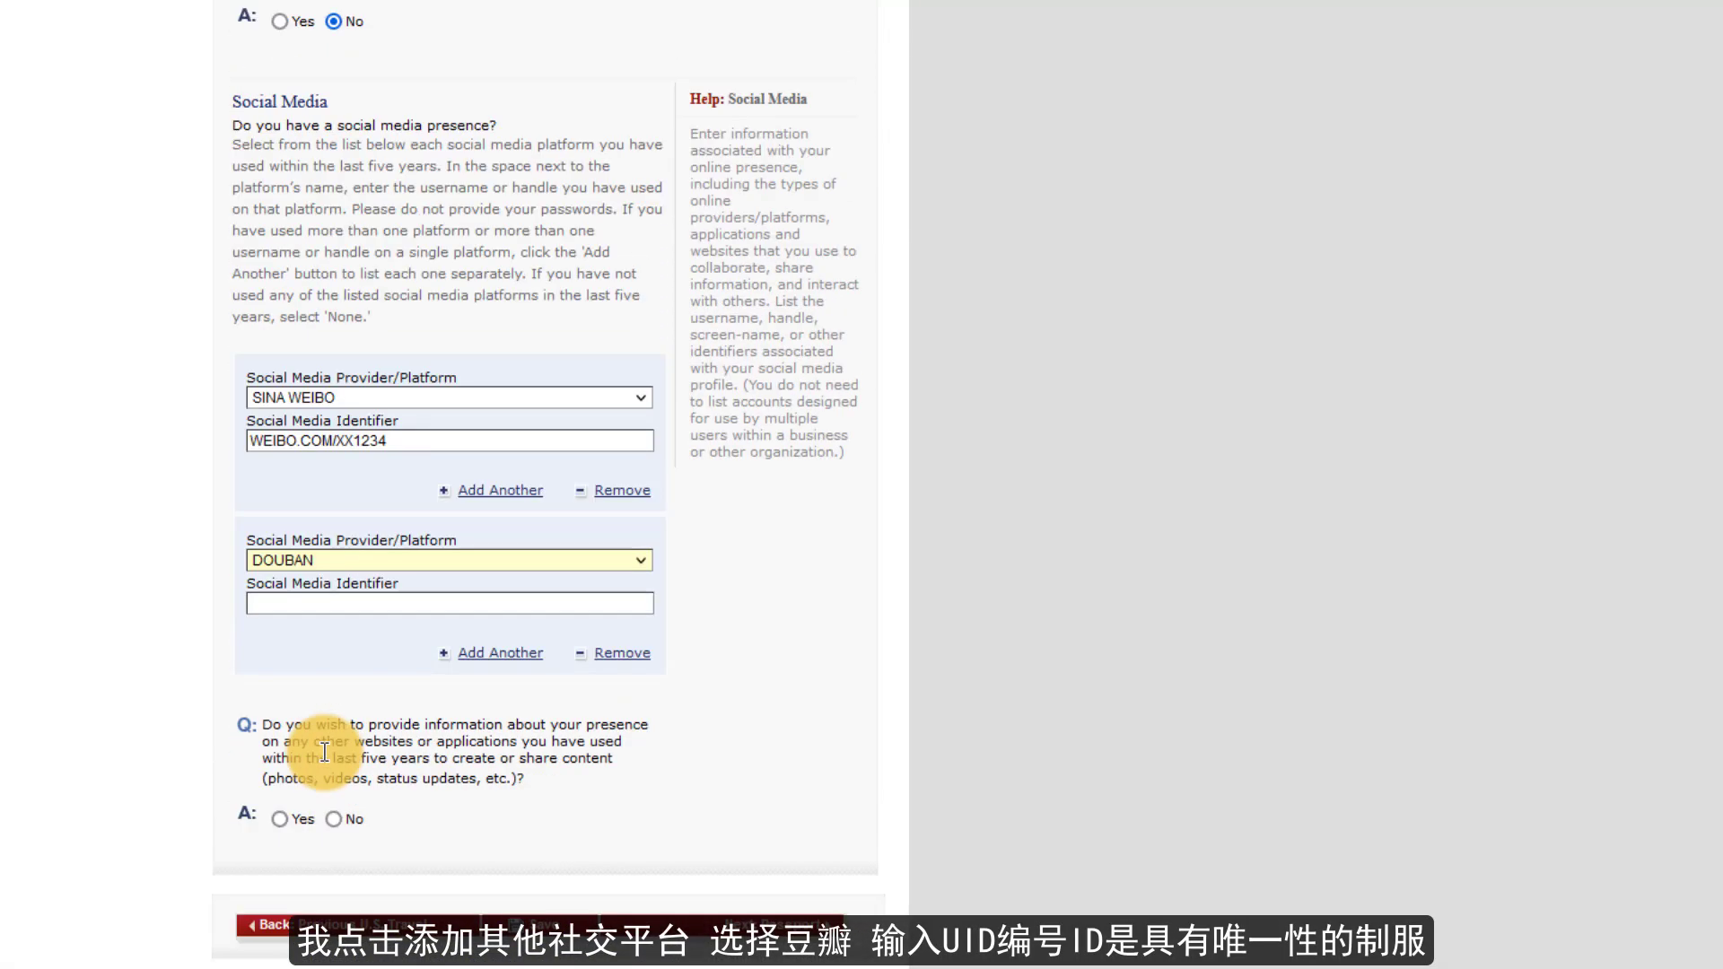
click(306, 601)
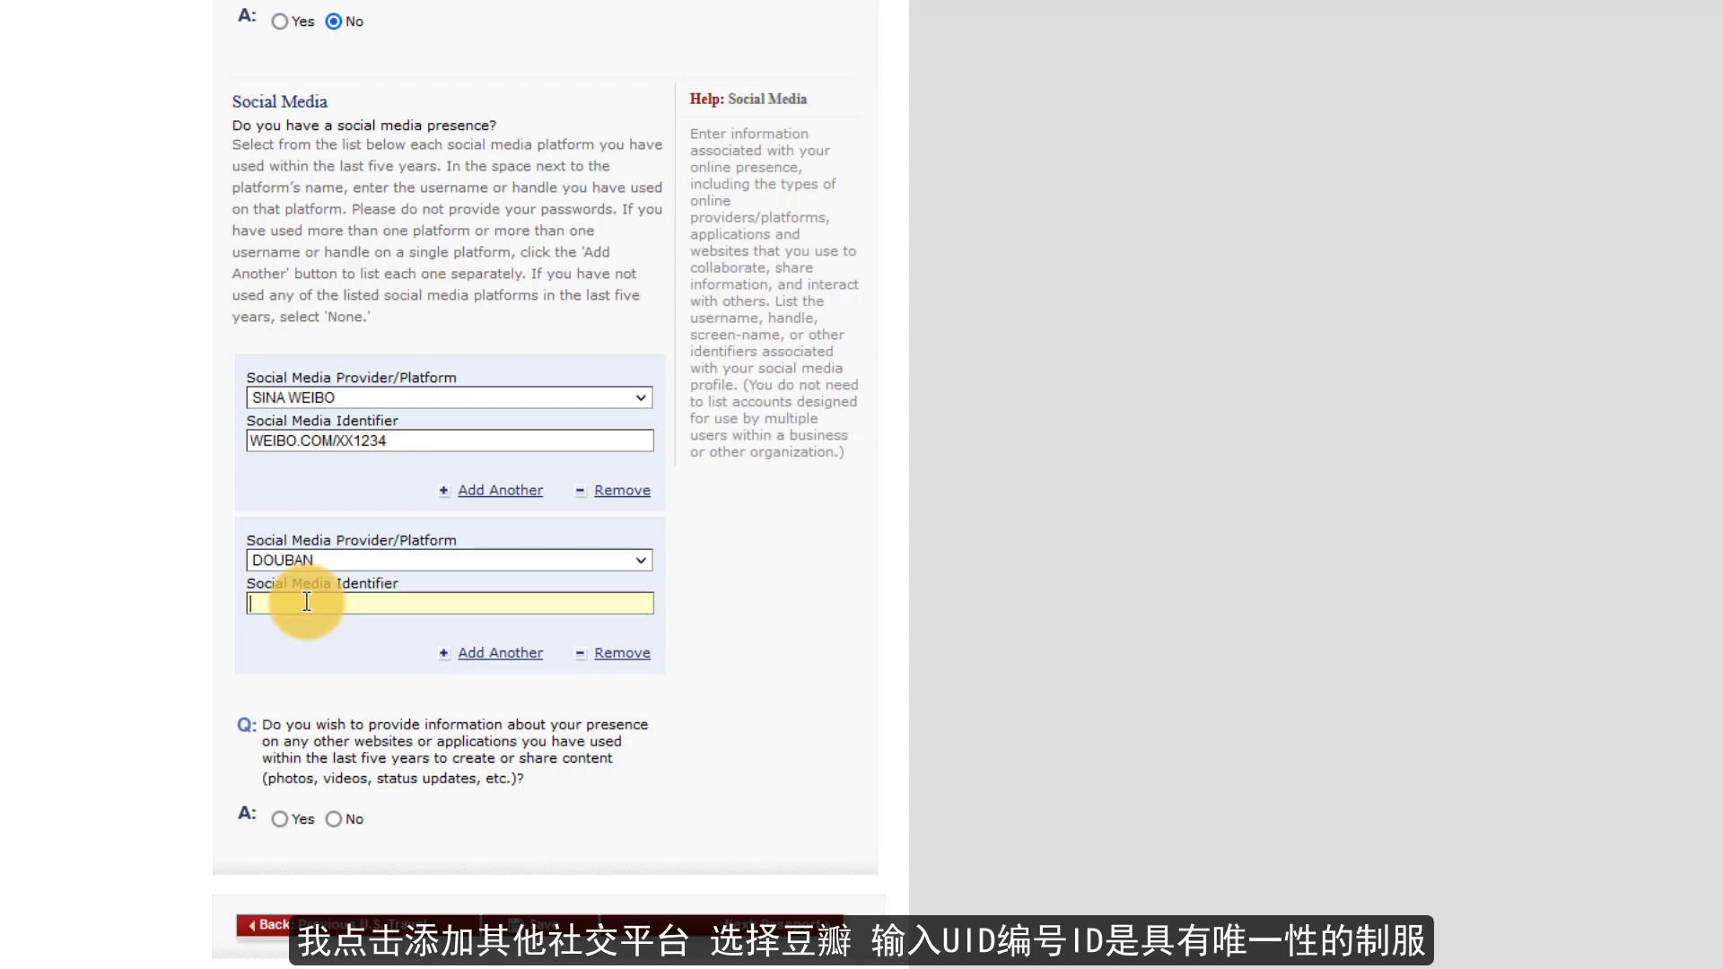
text(CC1234)
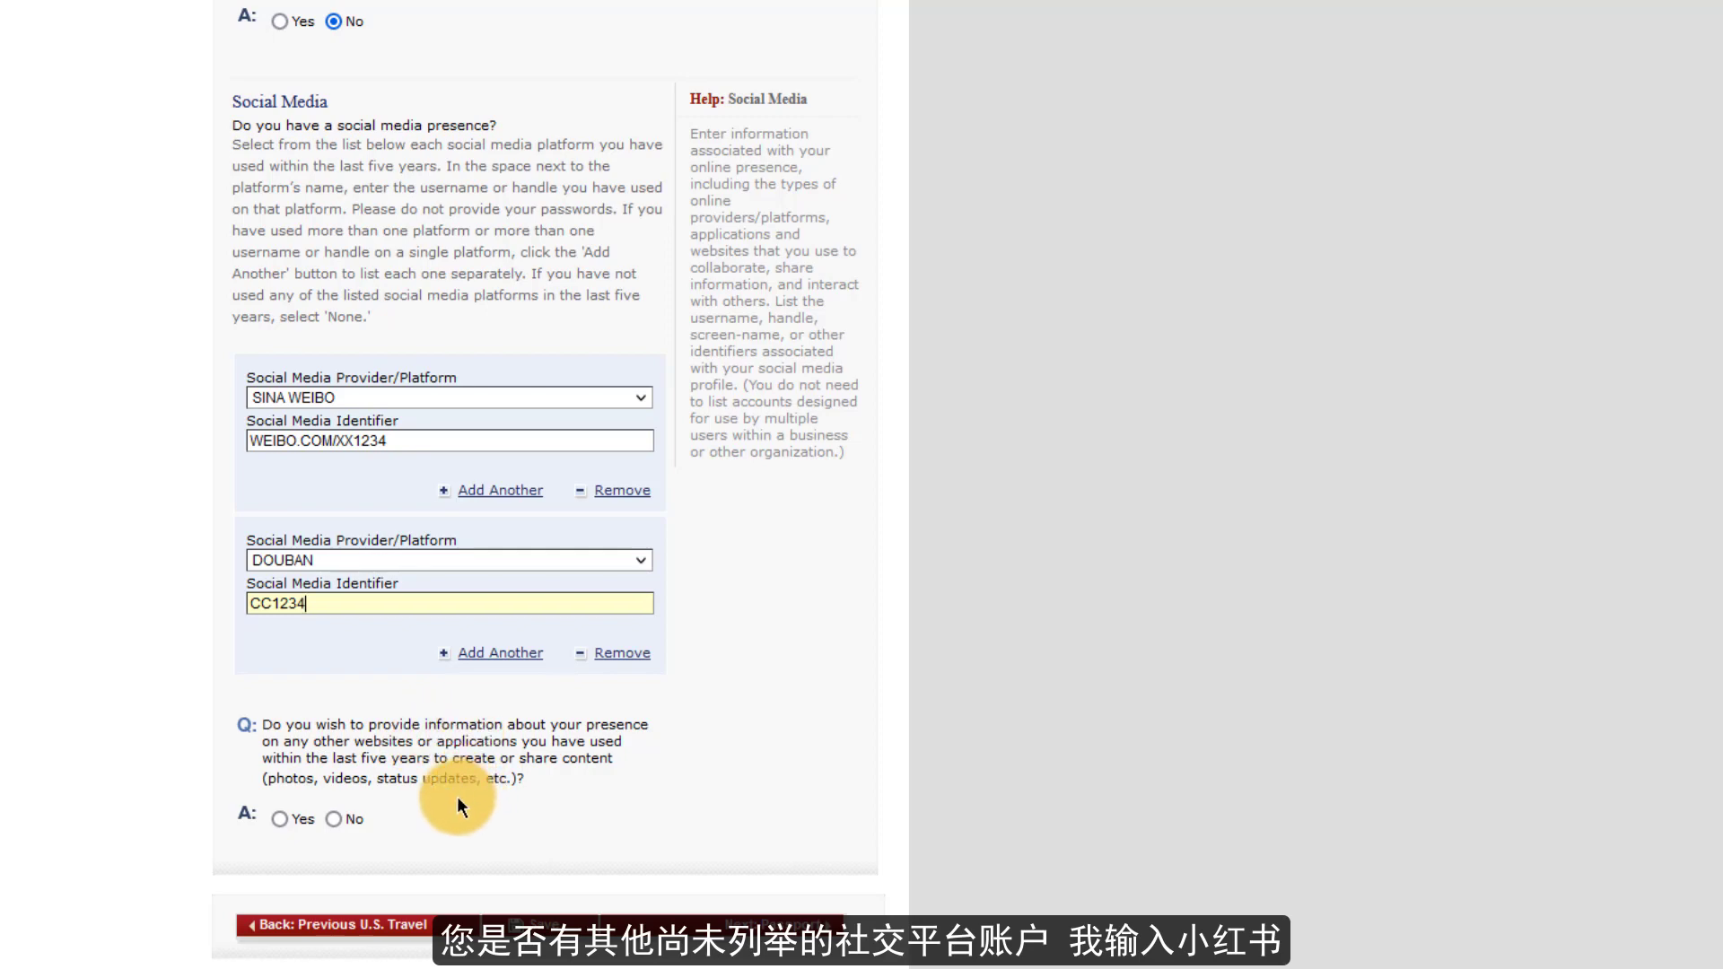
- Answer Yes to other sites or apps and enter XIAOHONGSHU as the additional platform
click(279, 819)
scroll(283, 816, down, 3)
click(369, 711)
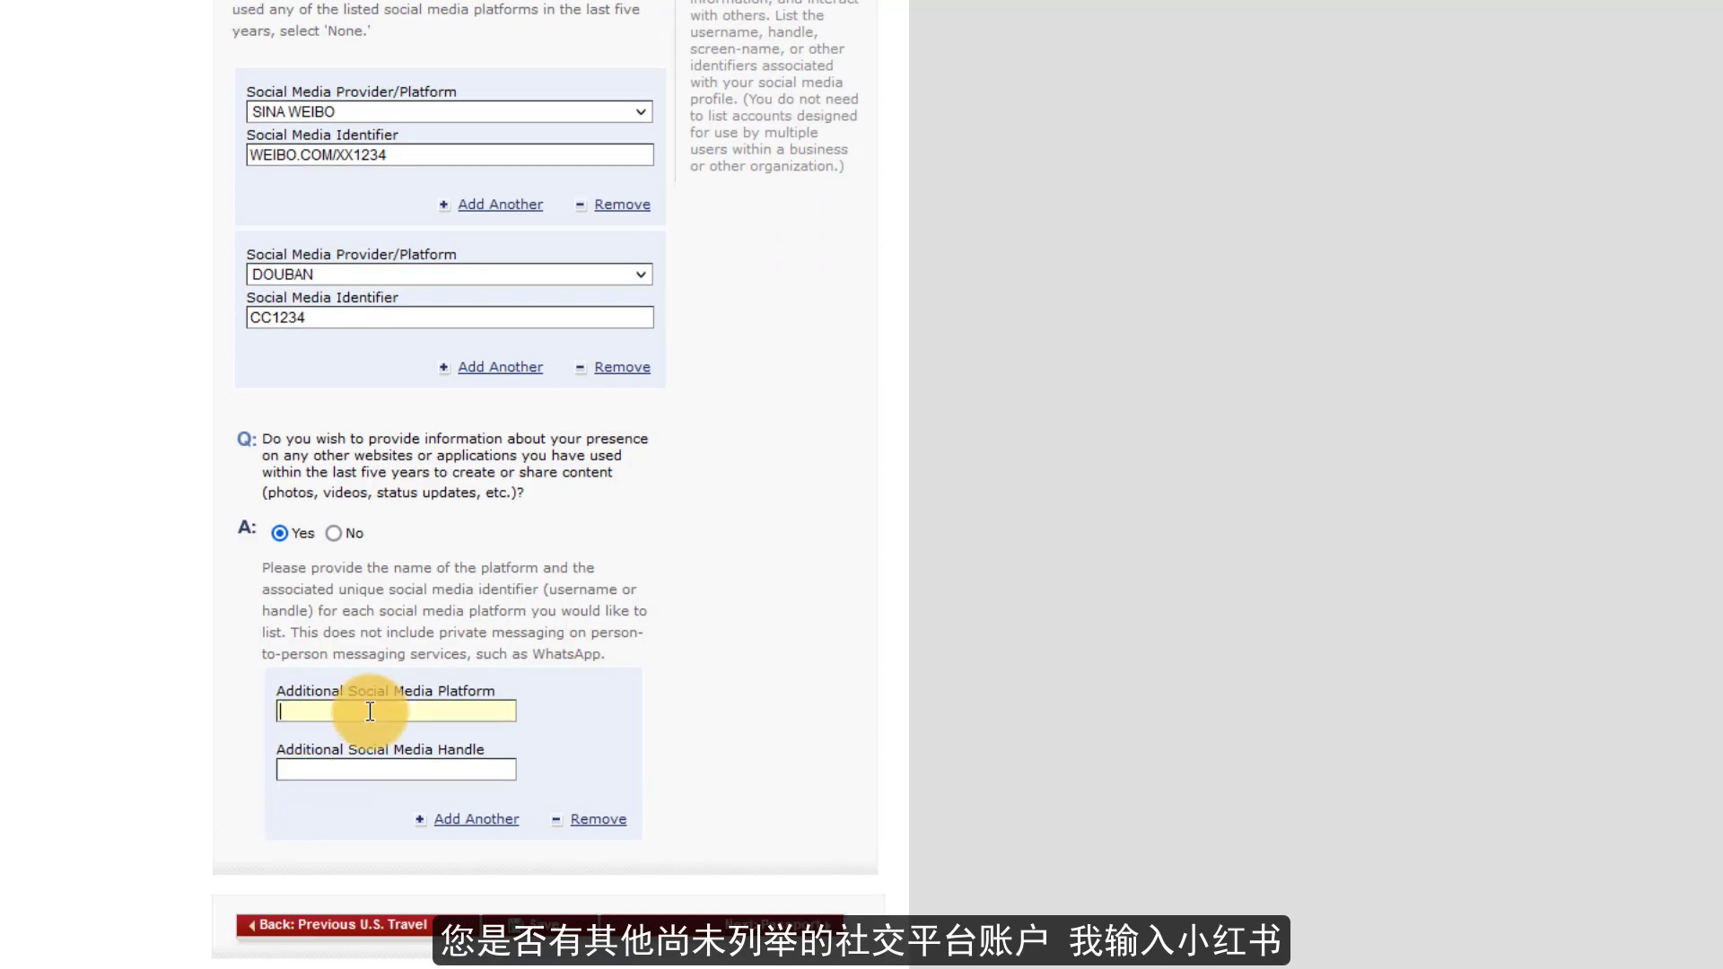
text(XIAOHONGSHU)
key(Tab)
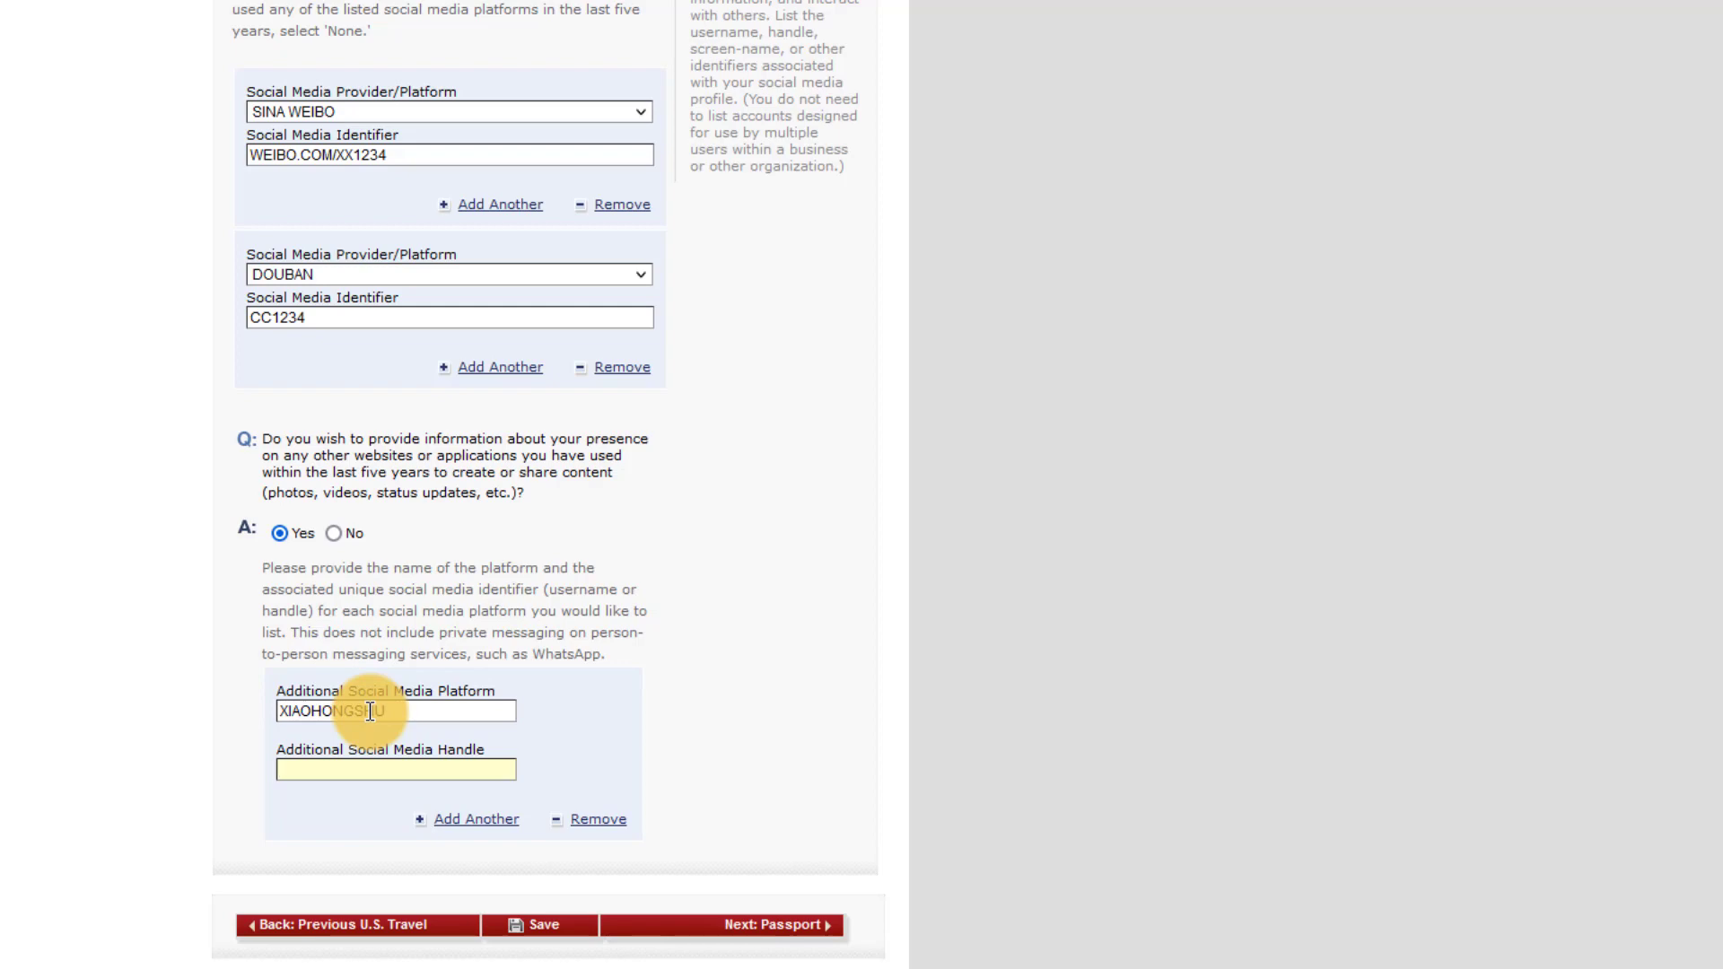
- Enter the Xiaohongshu handle and save the Address and Phone page
text(XX1234)
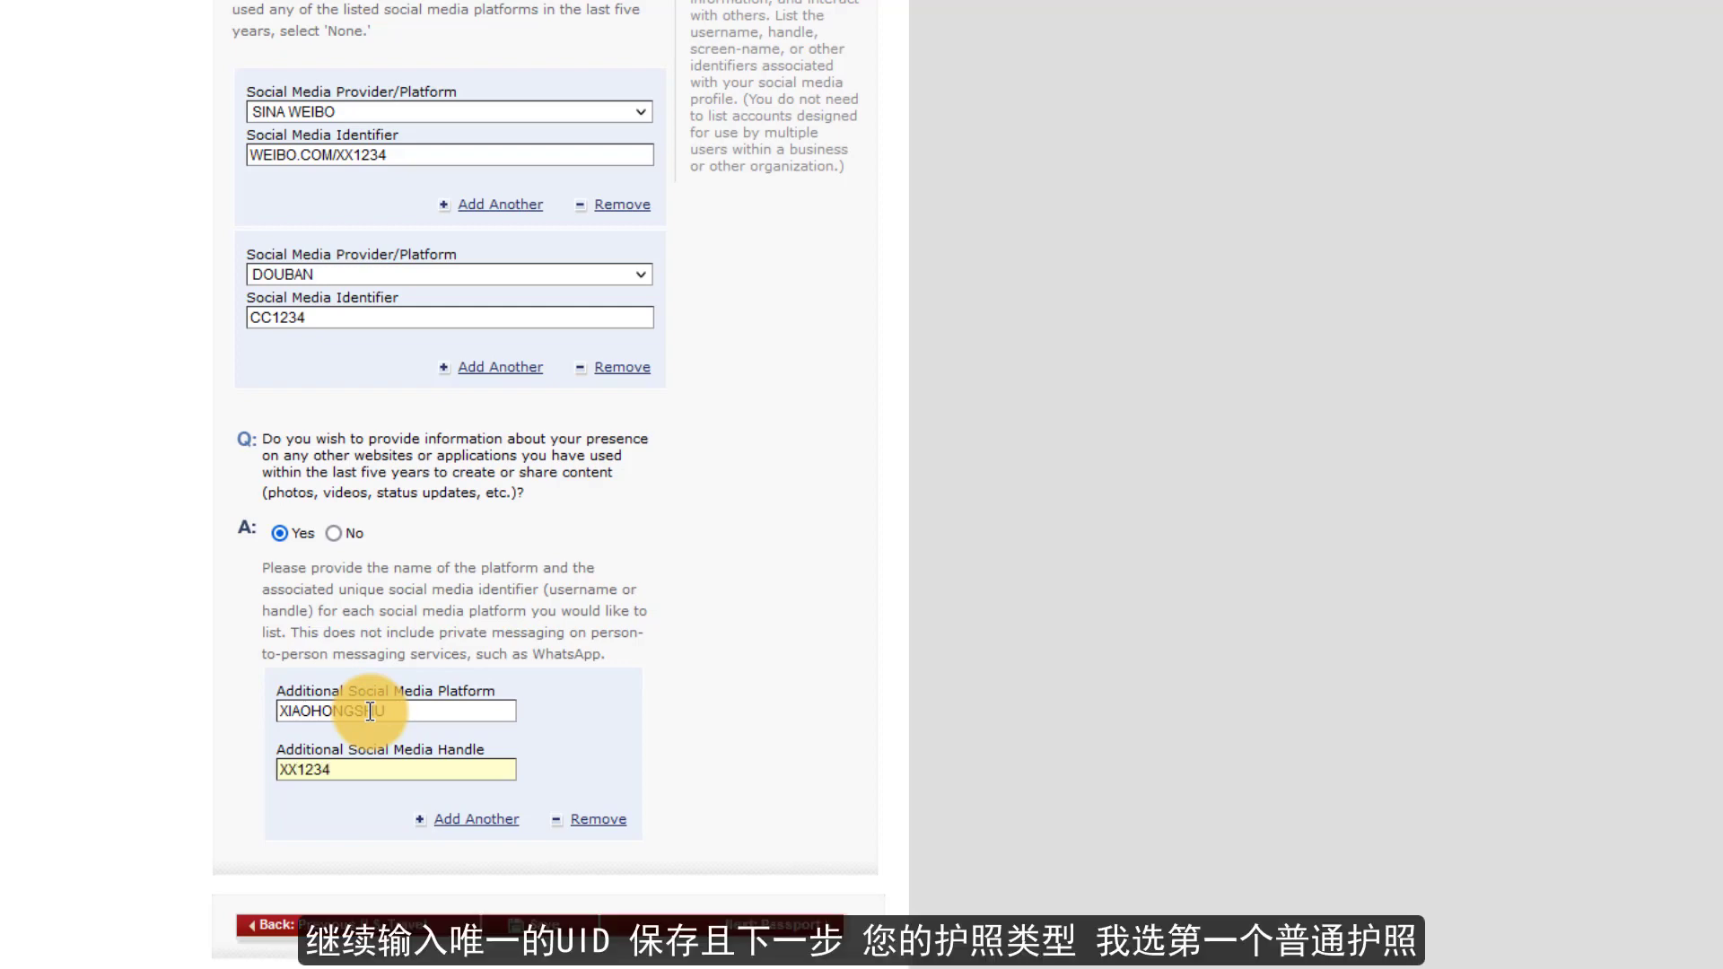
click(538, 924)
click(449, 301)
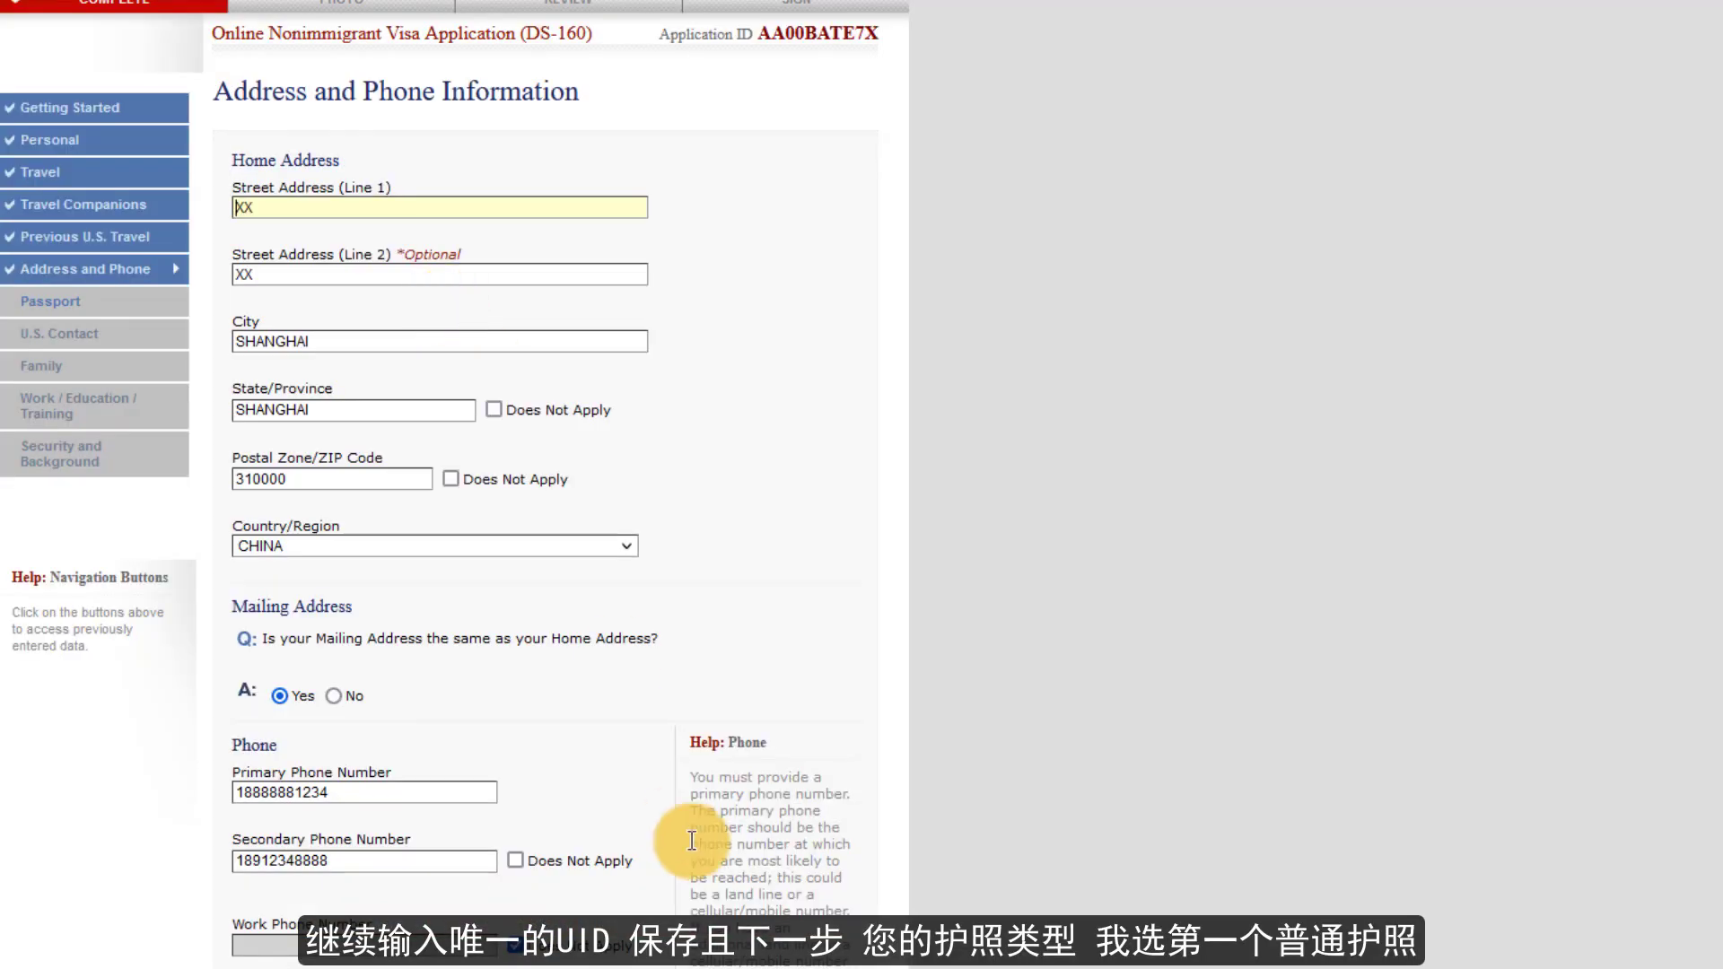
scroll(685, 897, down, 15)
click(727, 924)
- Set a REGULAR passport with its passport and book numbers, issued in SHANGHAI, SHANGHAI
click(416, 183)
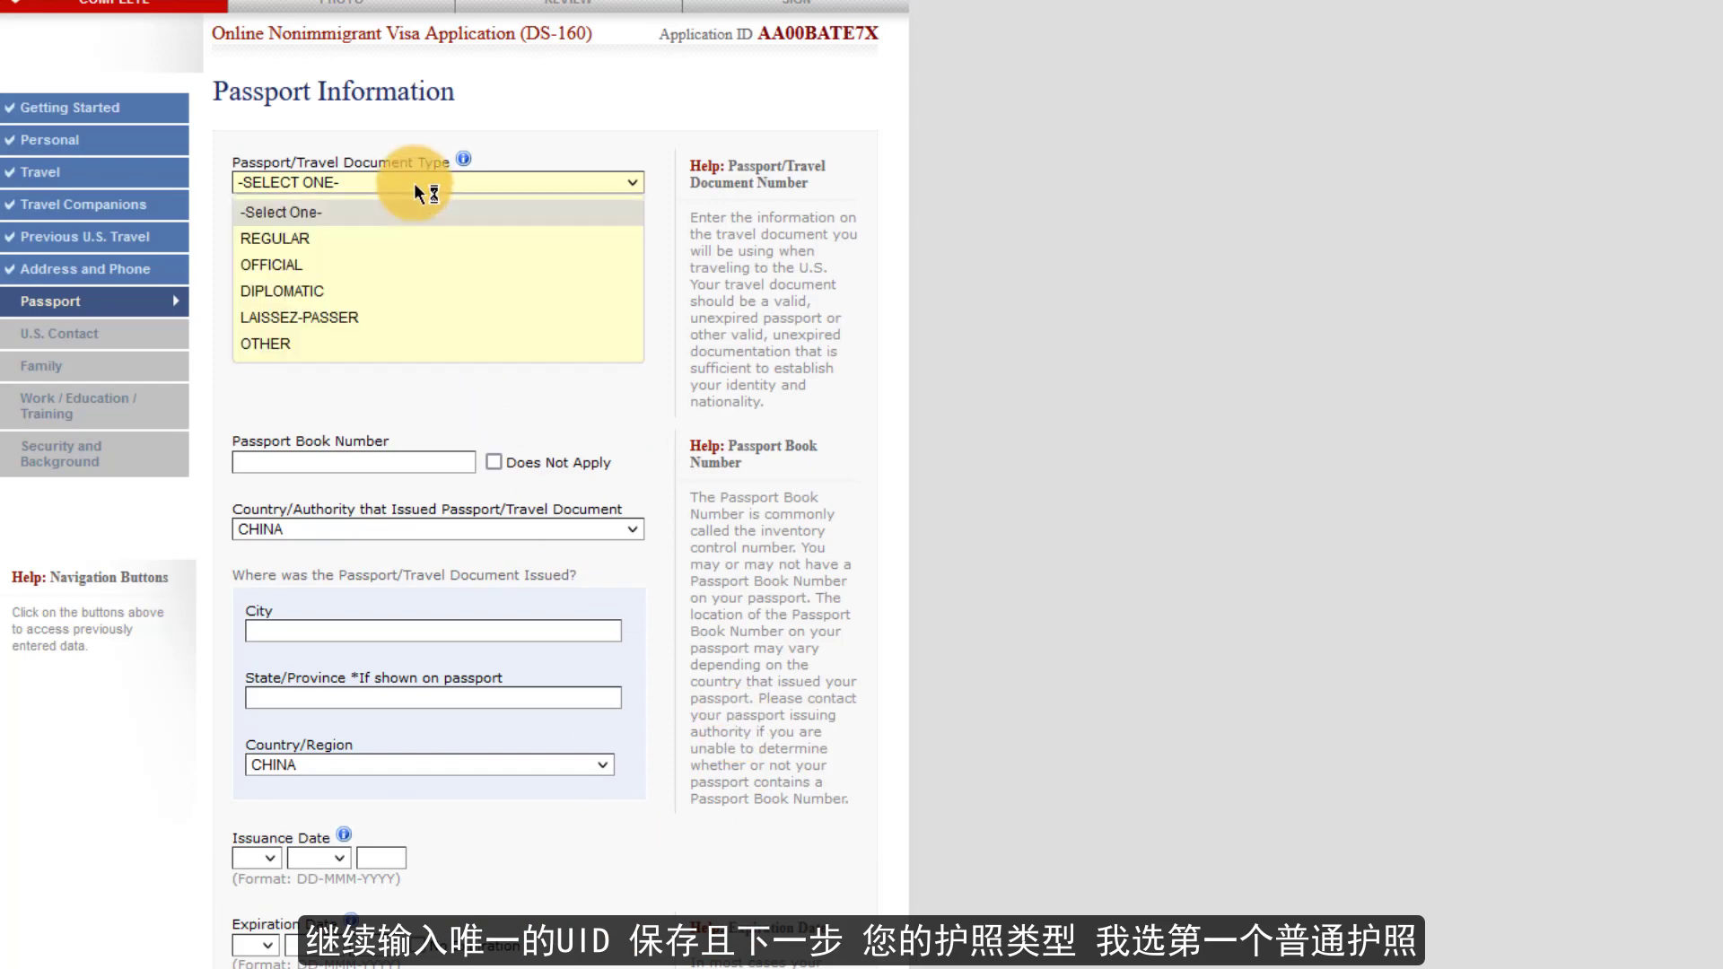
click(298, 240)
click(299, 249)
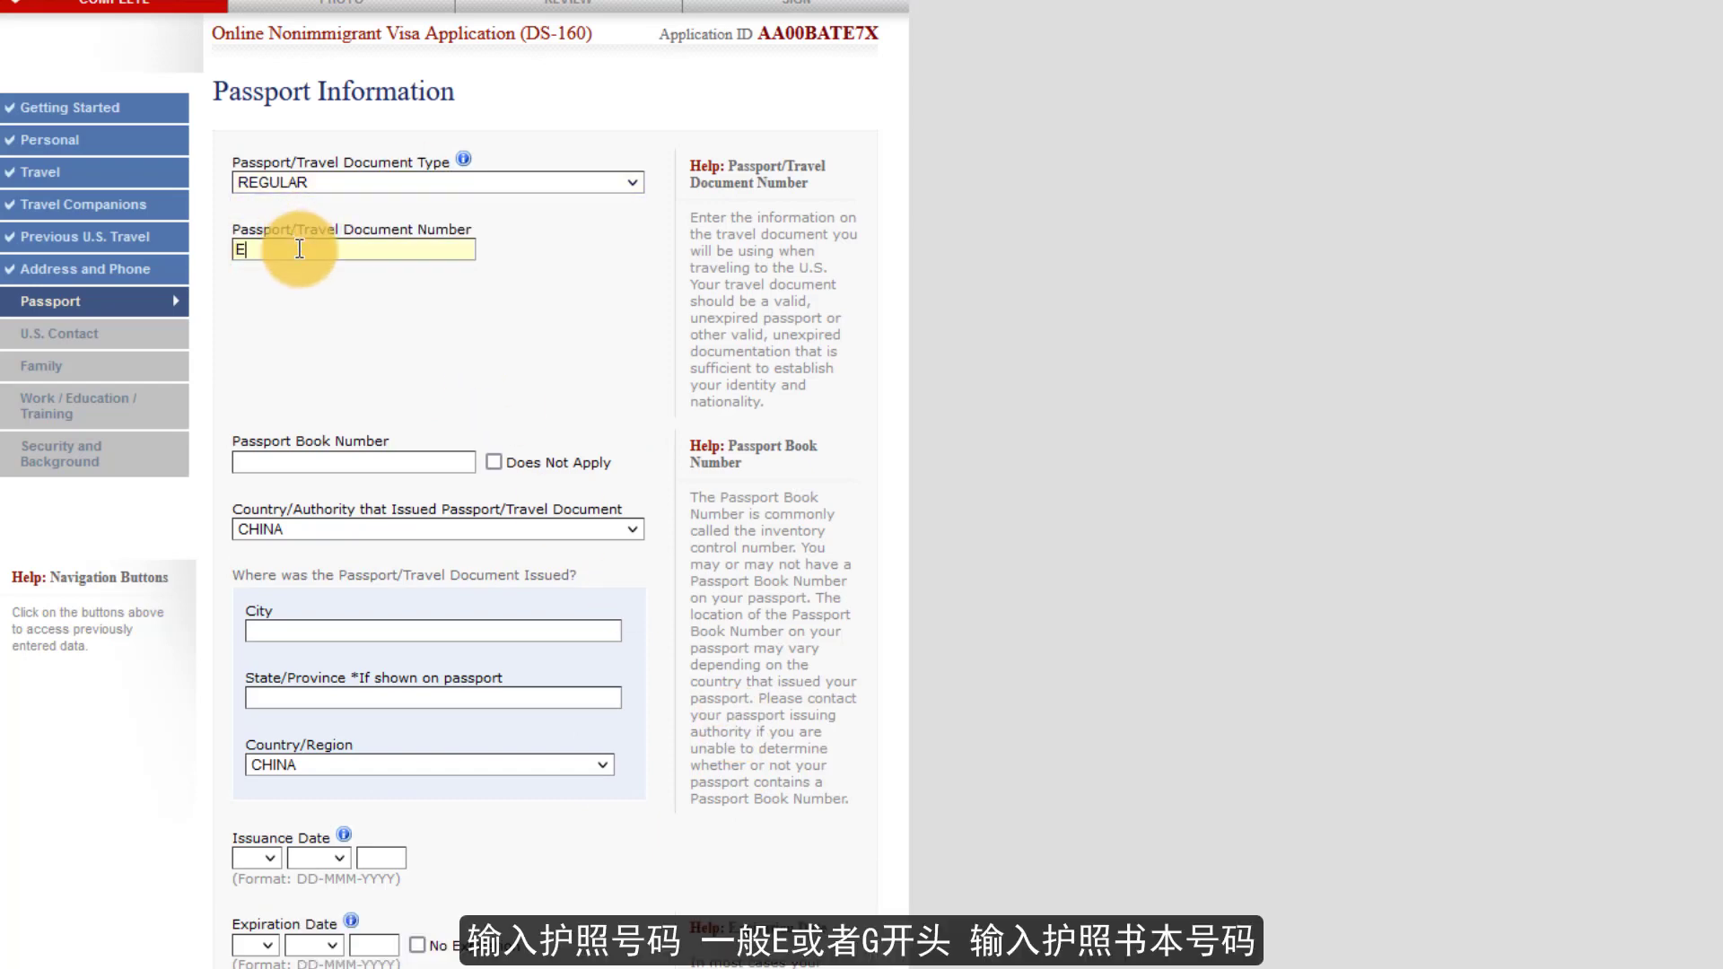
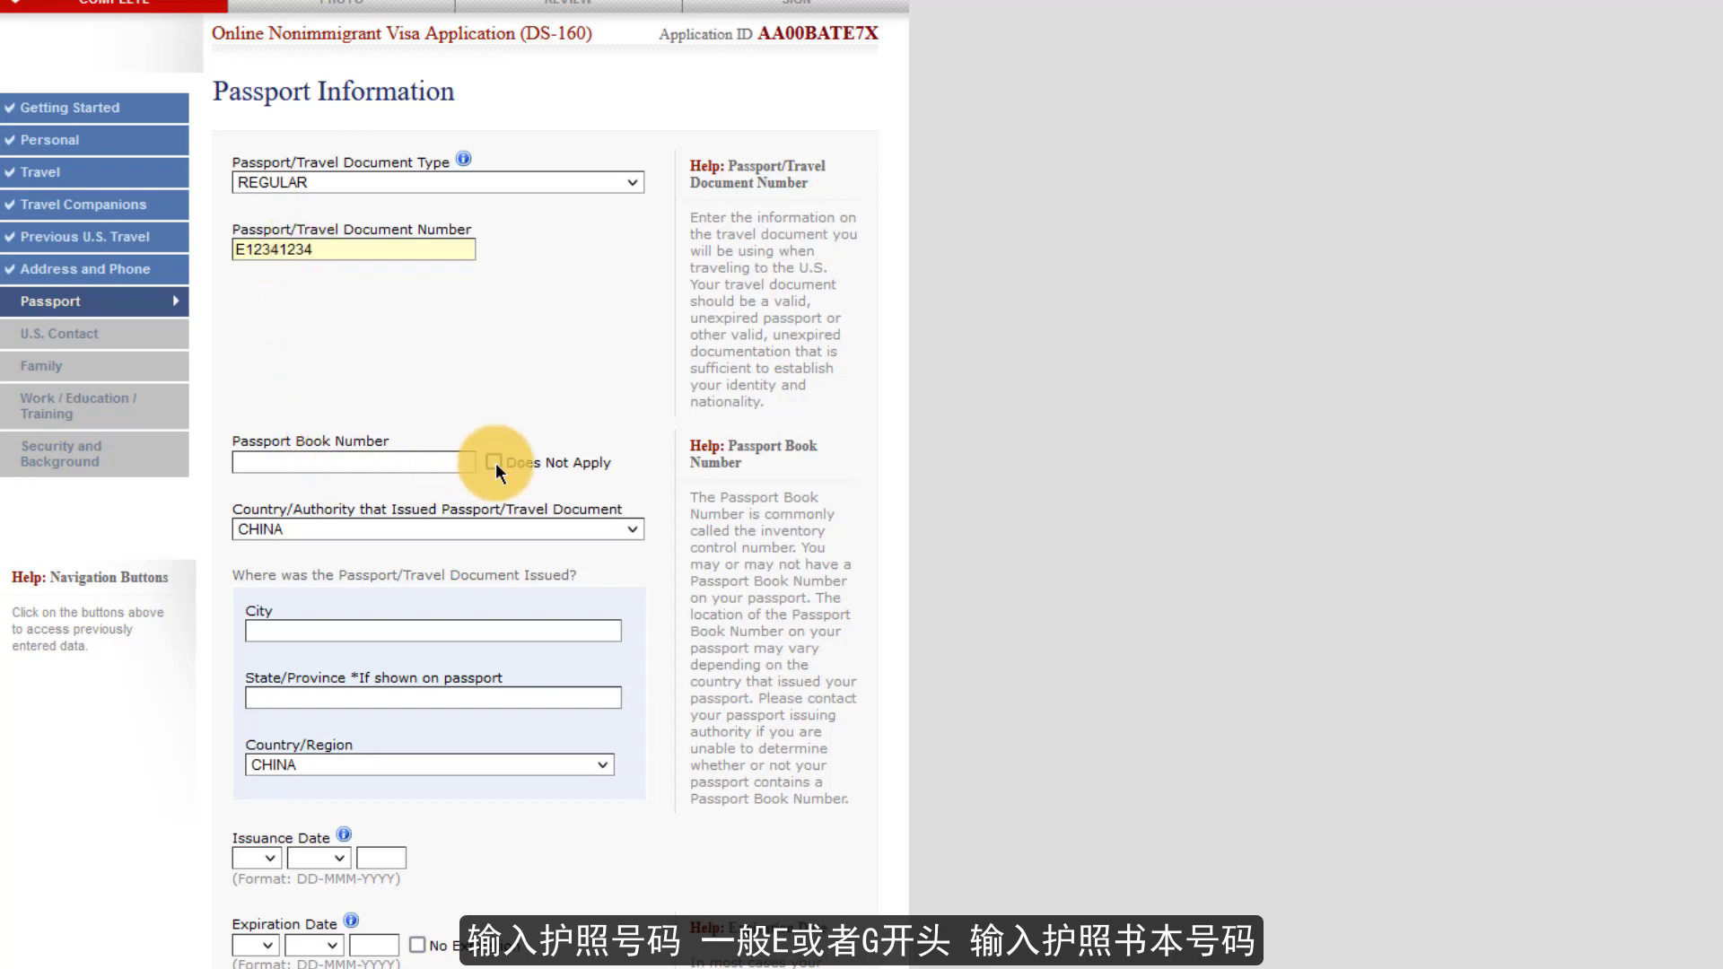
click(461, 462)
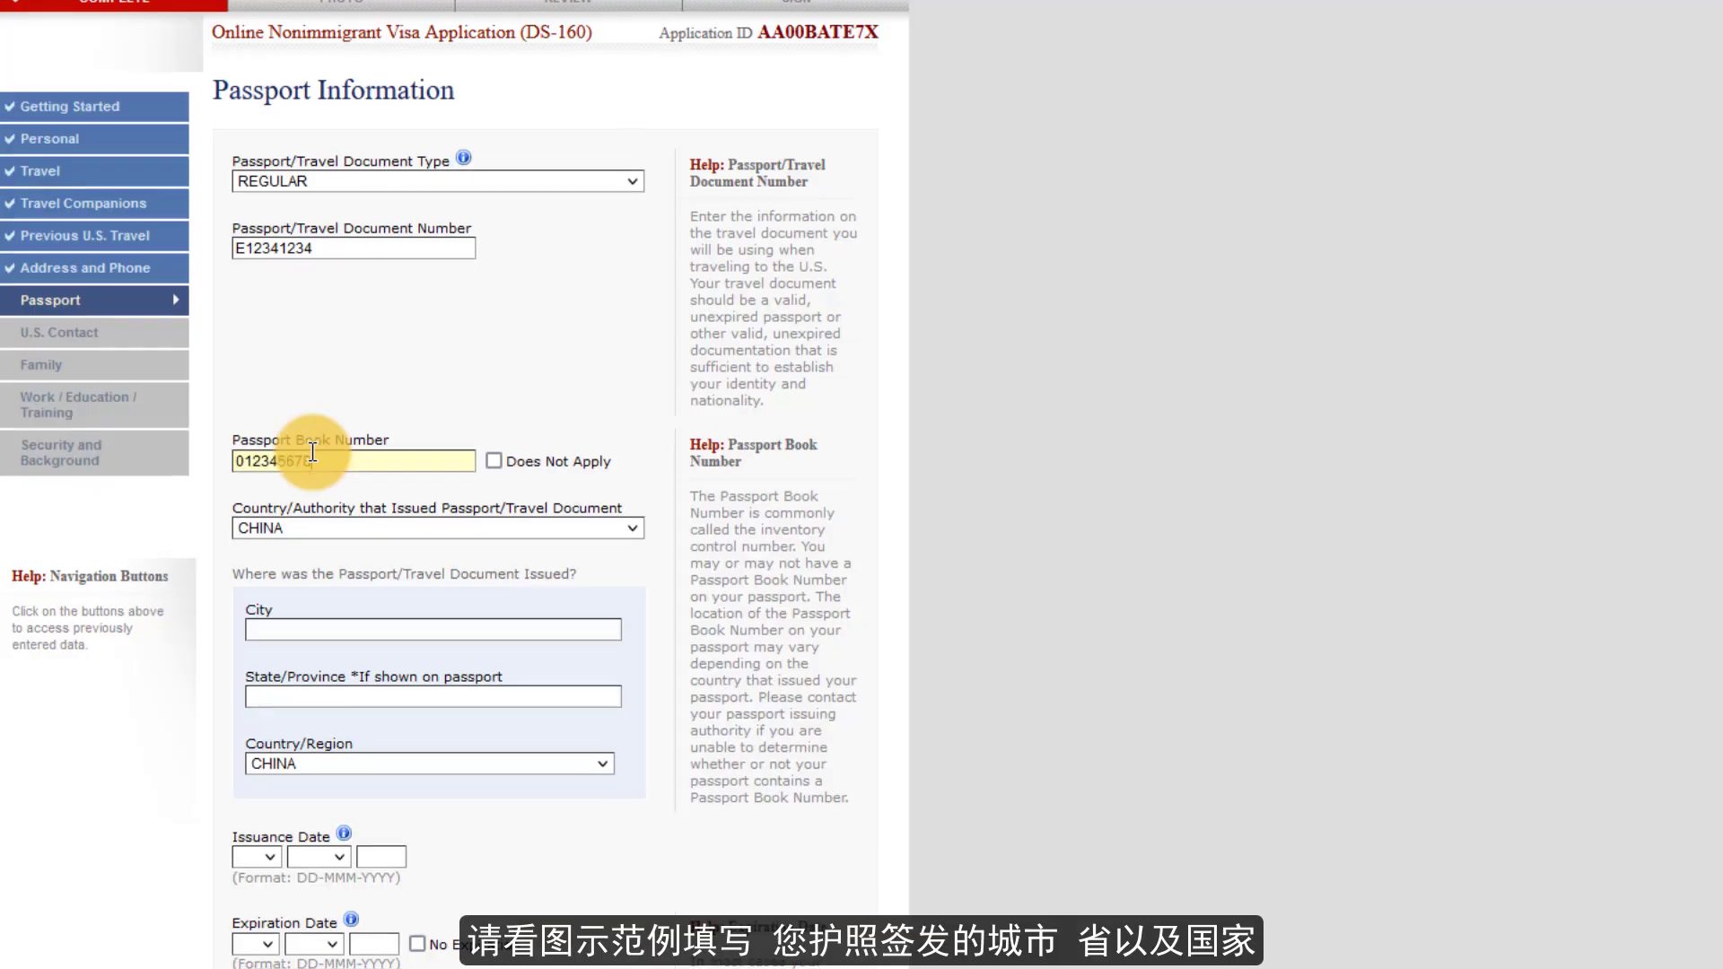
scroll(308, 454, down, 2)
click(312, 485)
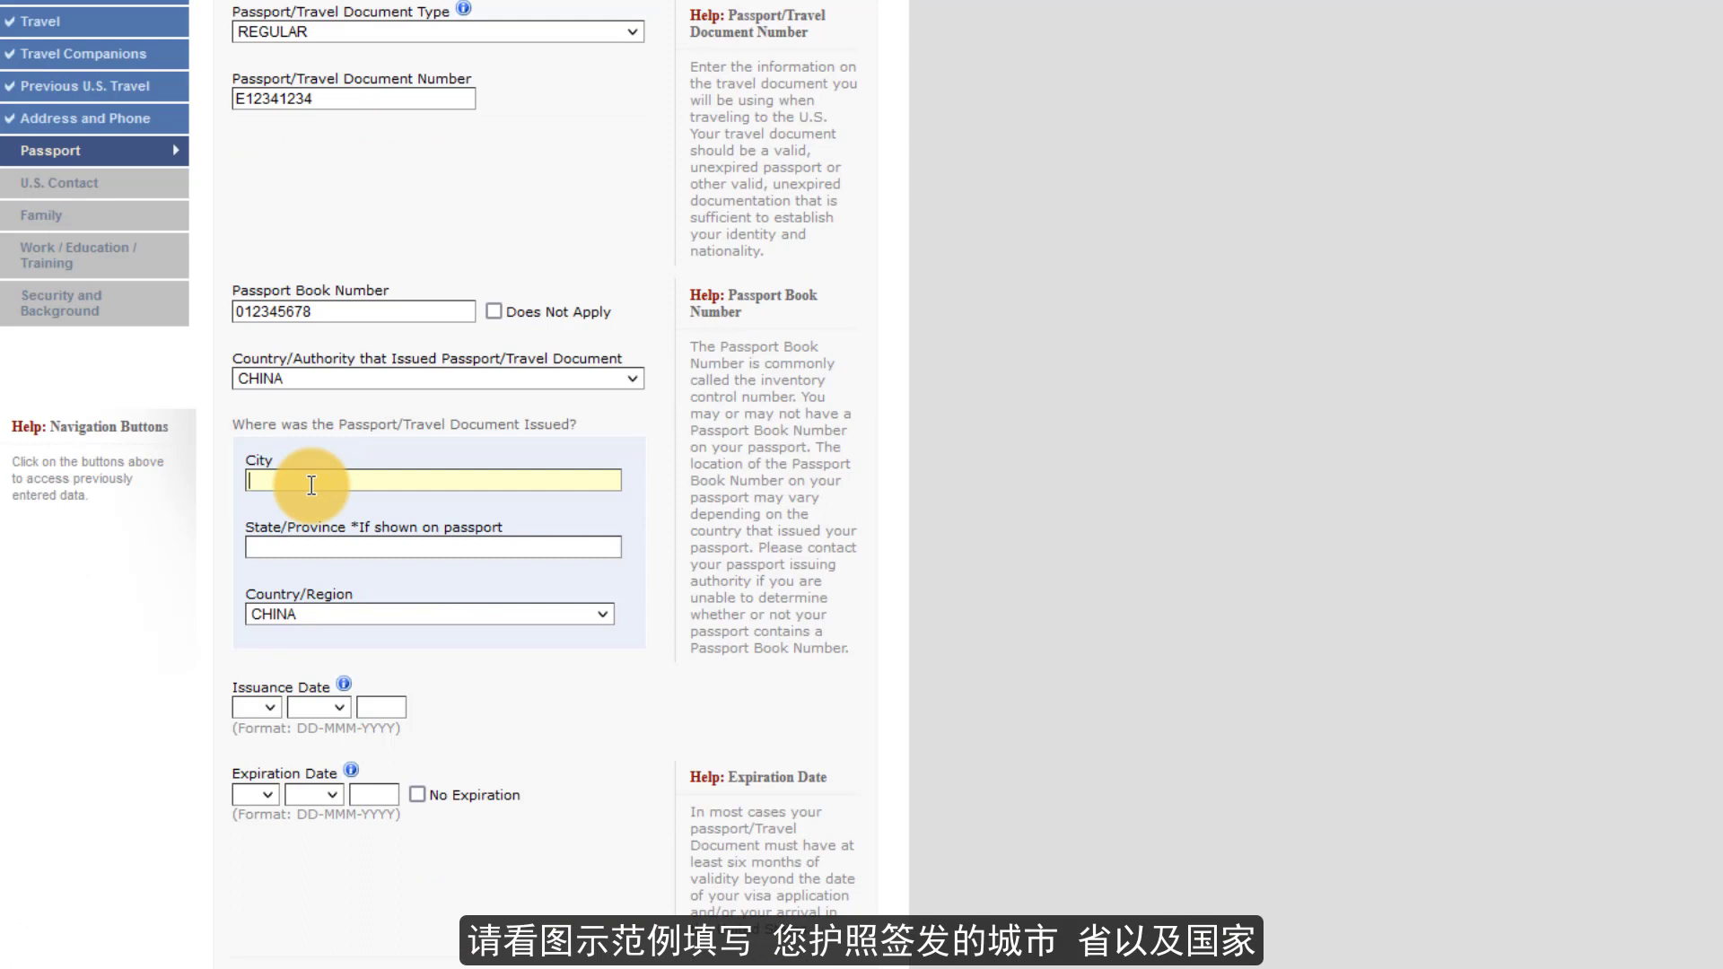
text(SHANGHAI)
key(Tab)
text(SHANGHAI)
- Set the passport issuance date to 21 SEP 2022
click(265, 708)
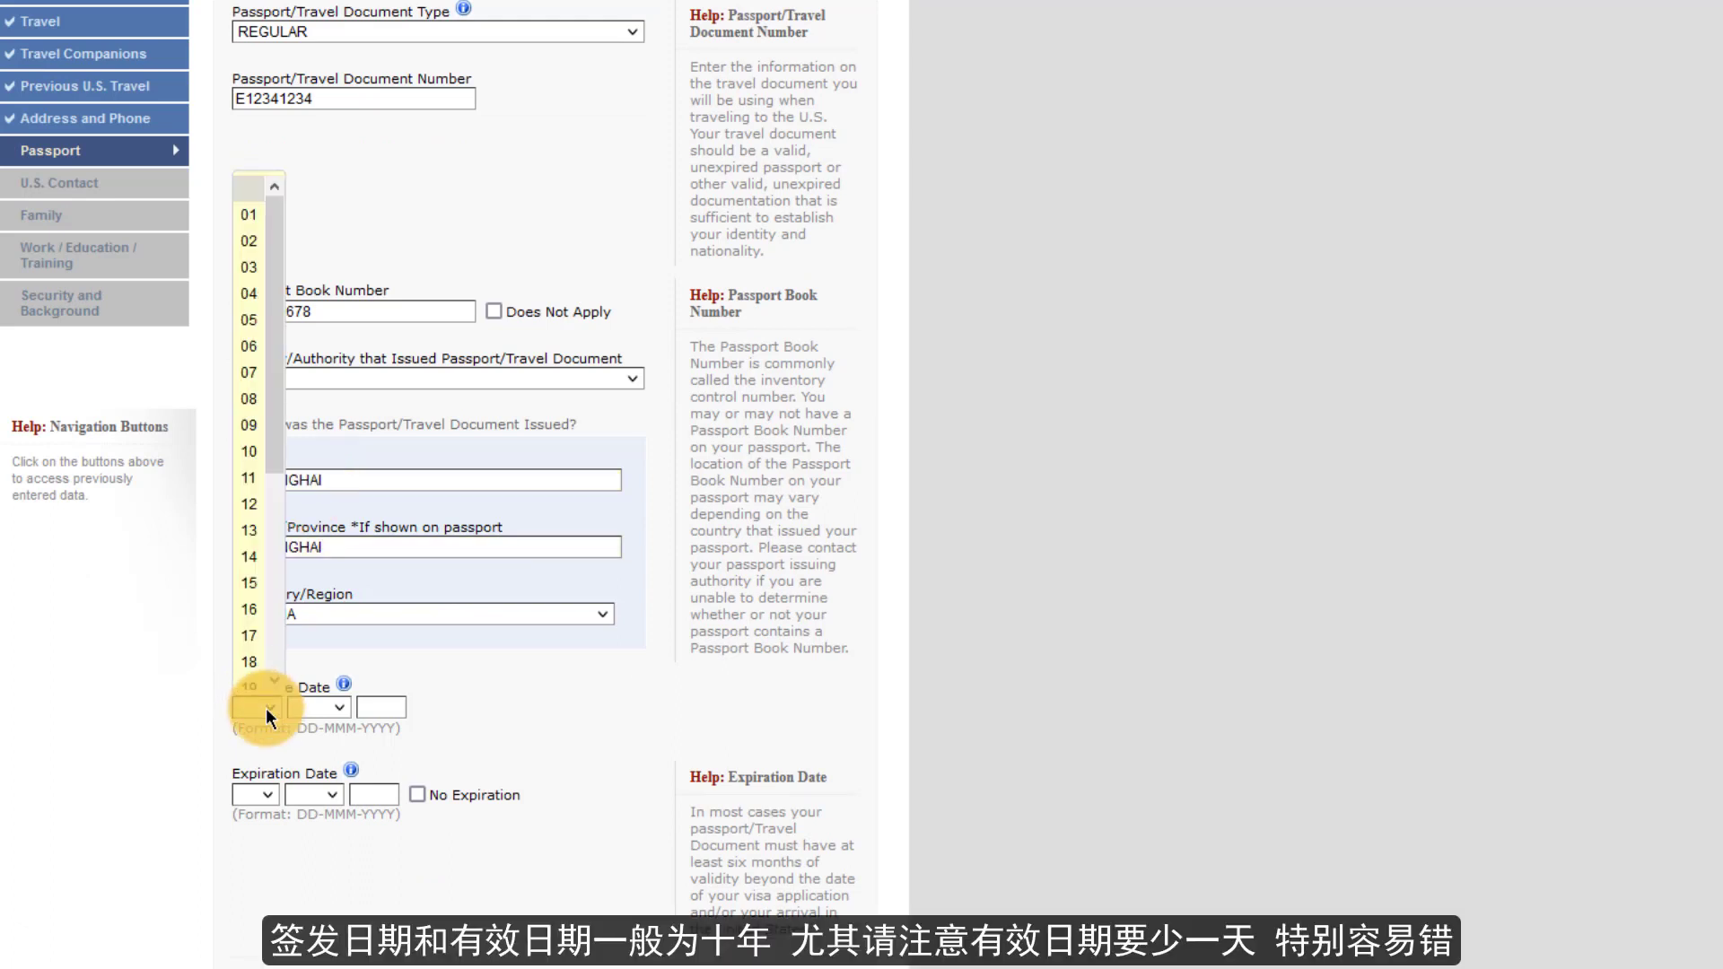
scroll(265, 465, down, 3)
click(251, 503)
click(319, 707)
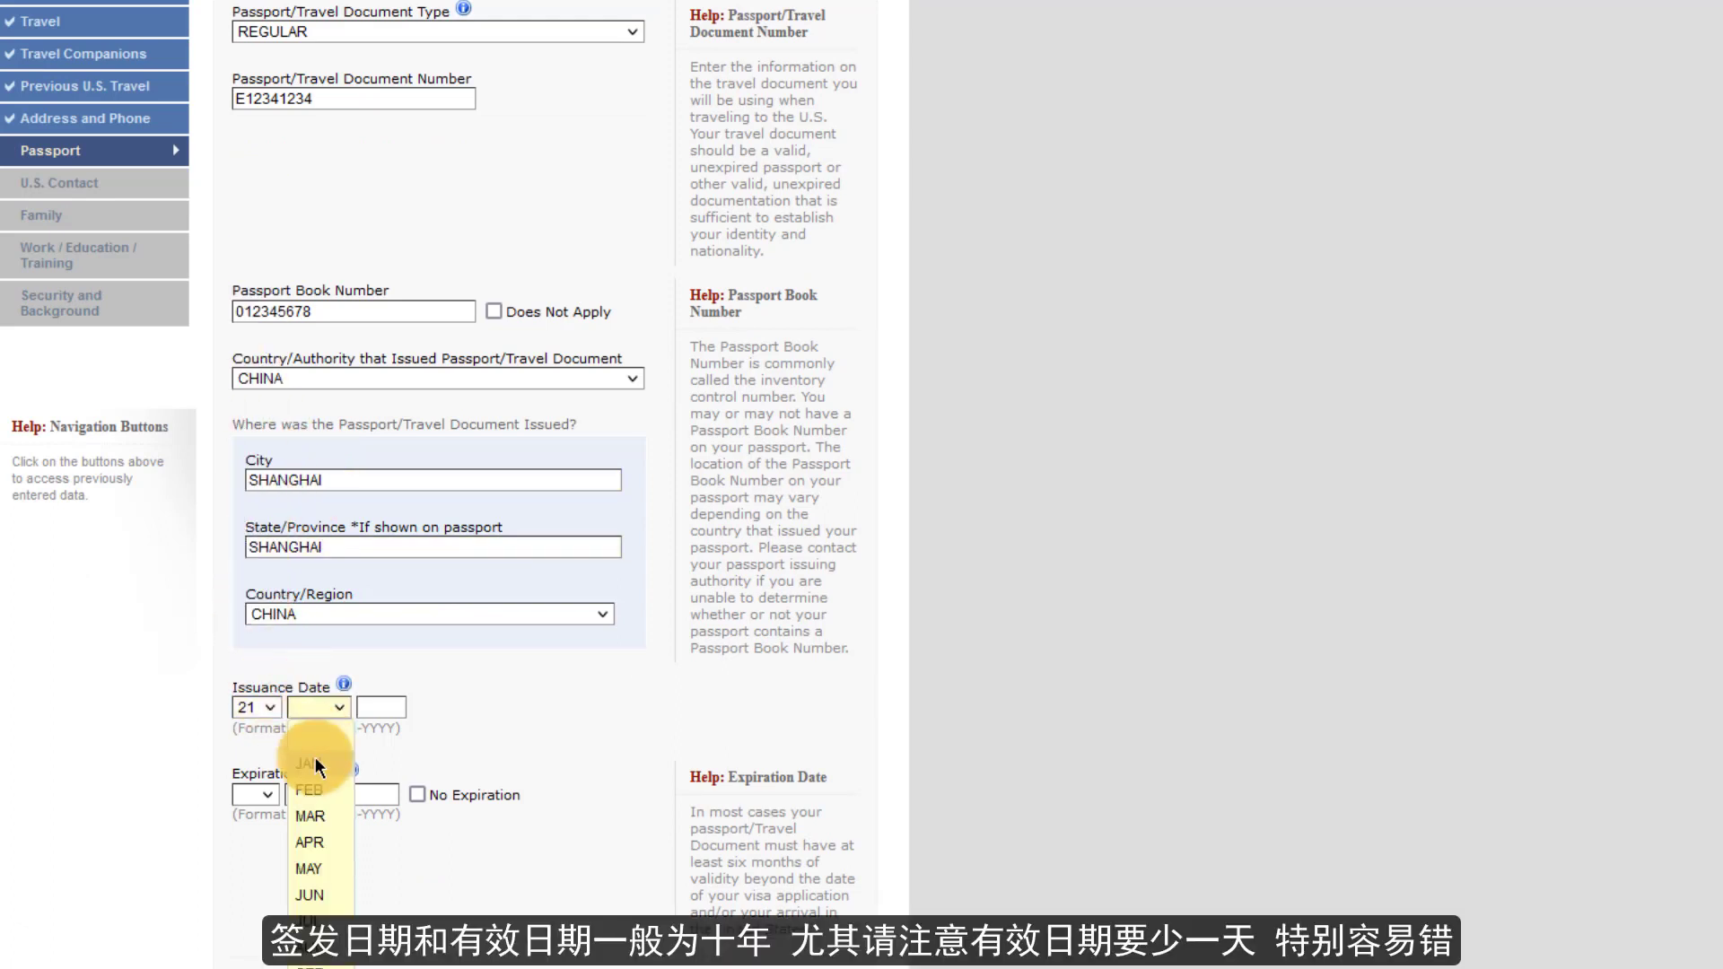
click(310, 960)
click(381, 707)
text(2022)
- Set the expiration date to 20 SEP 2032 and answer No to ever losing a passport
click(261, 795)
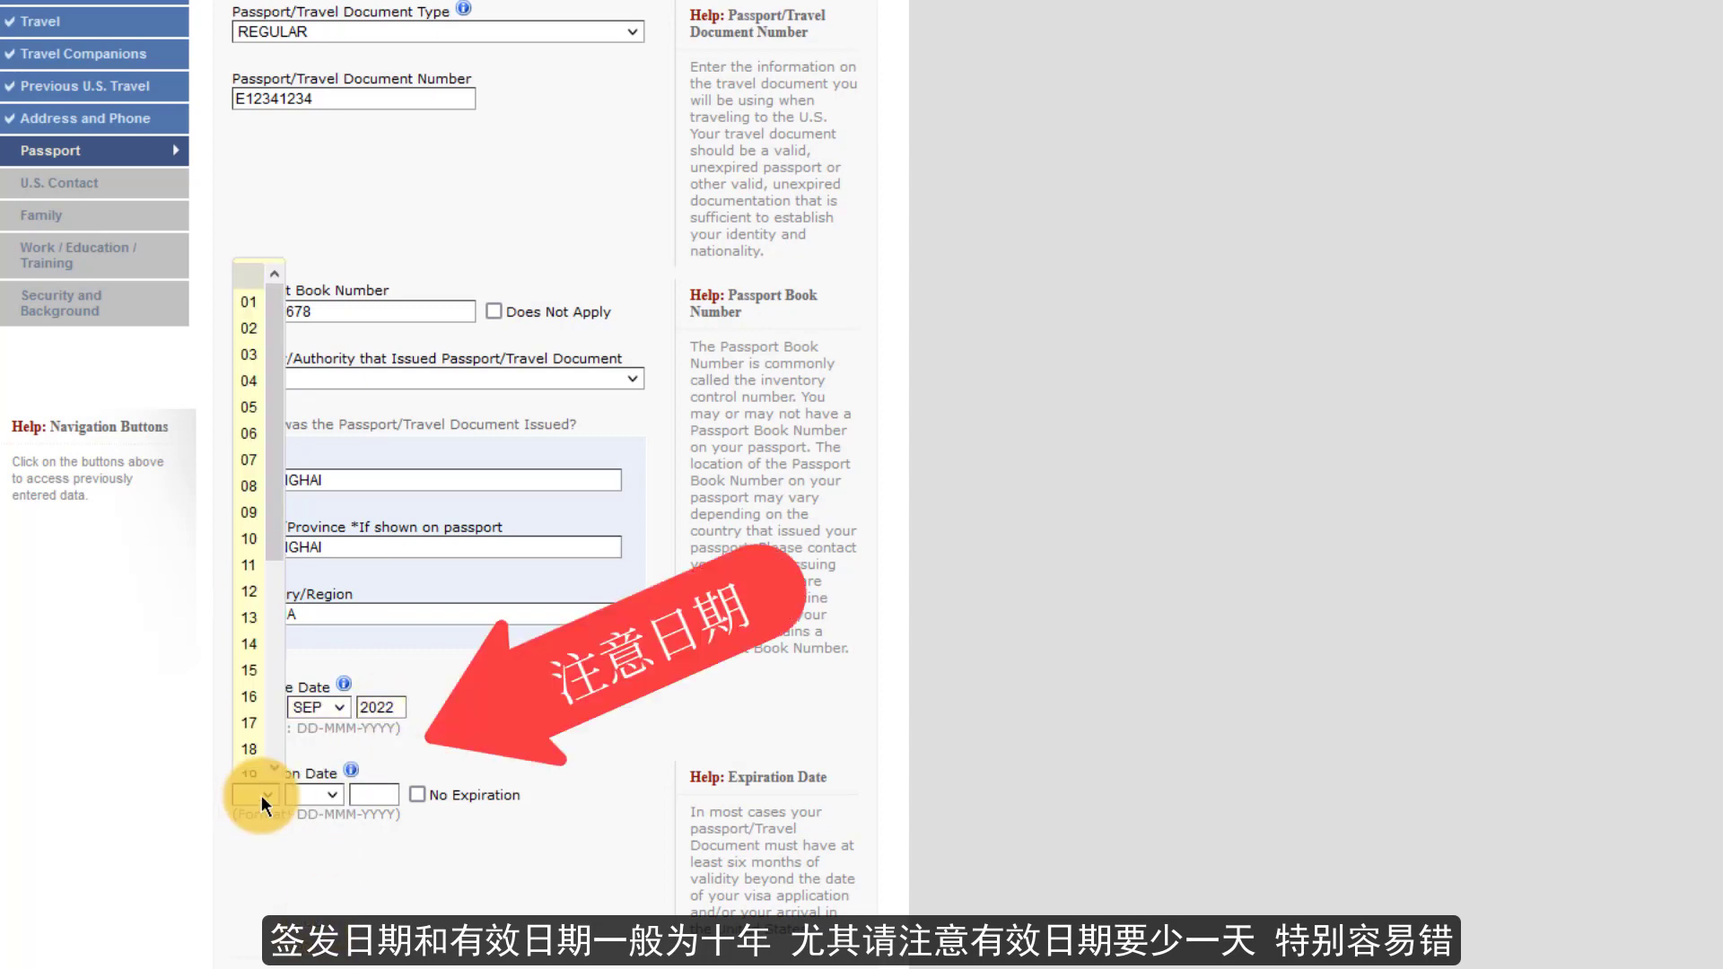
scroll(257, 727, down, 5)
click(251, 462)
click(314, 795)
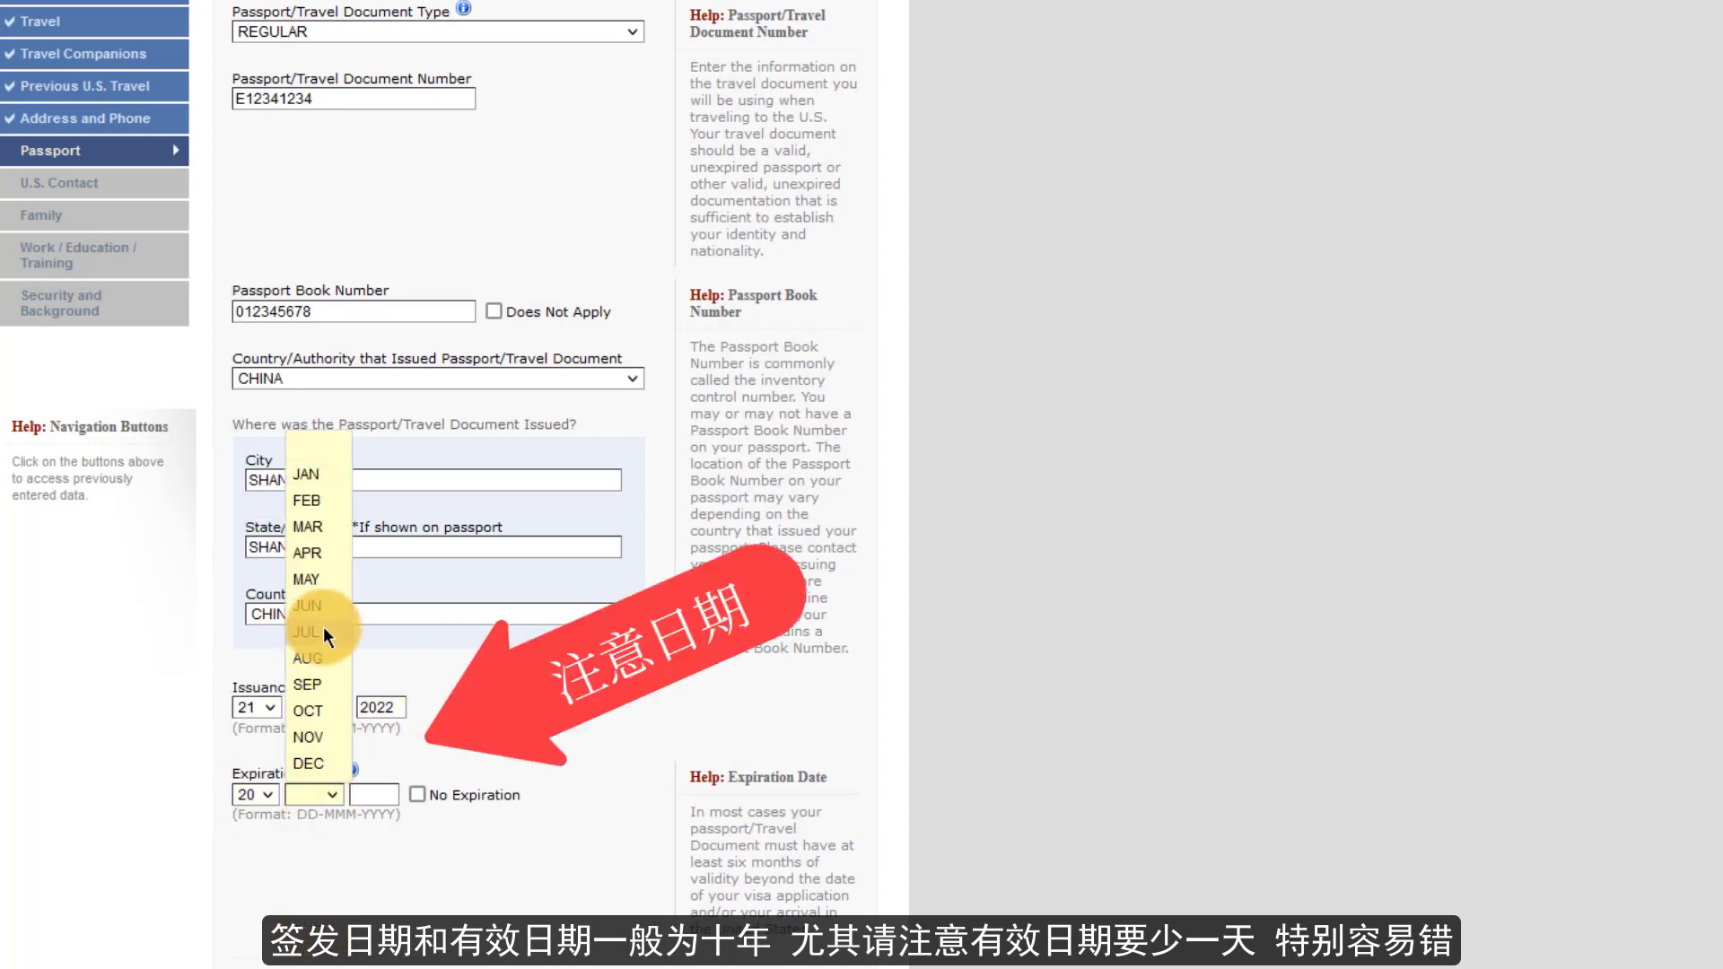
click(307, 685)
click(374, 795)
text(2032)
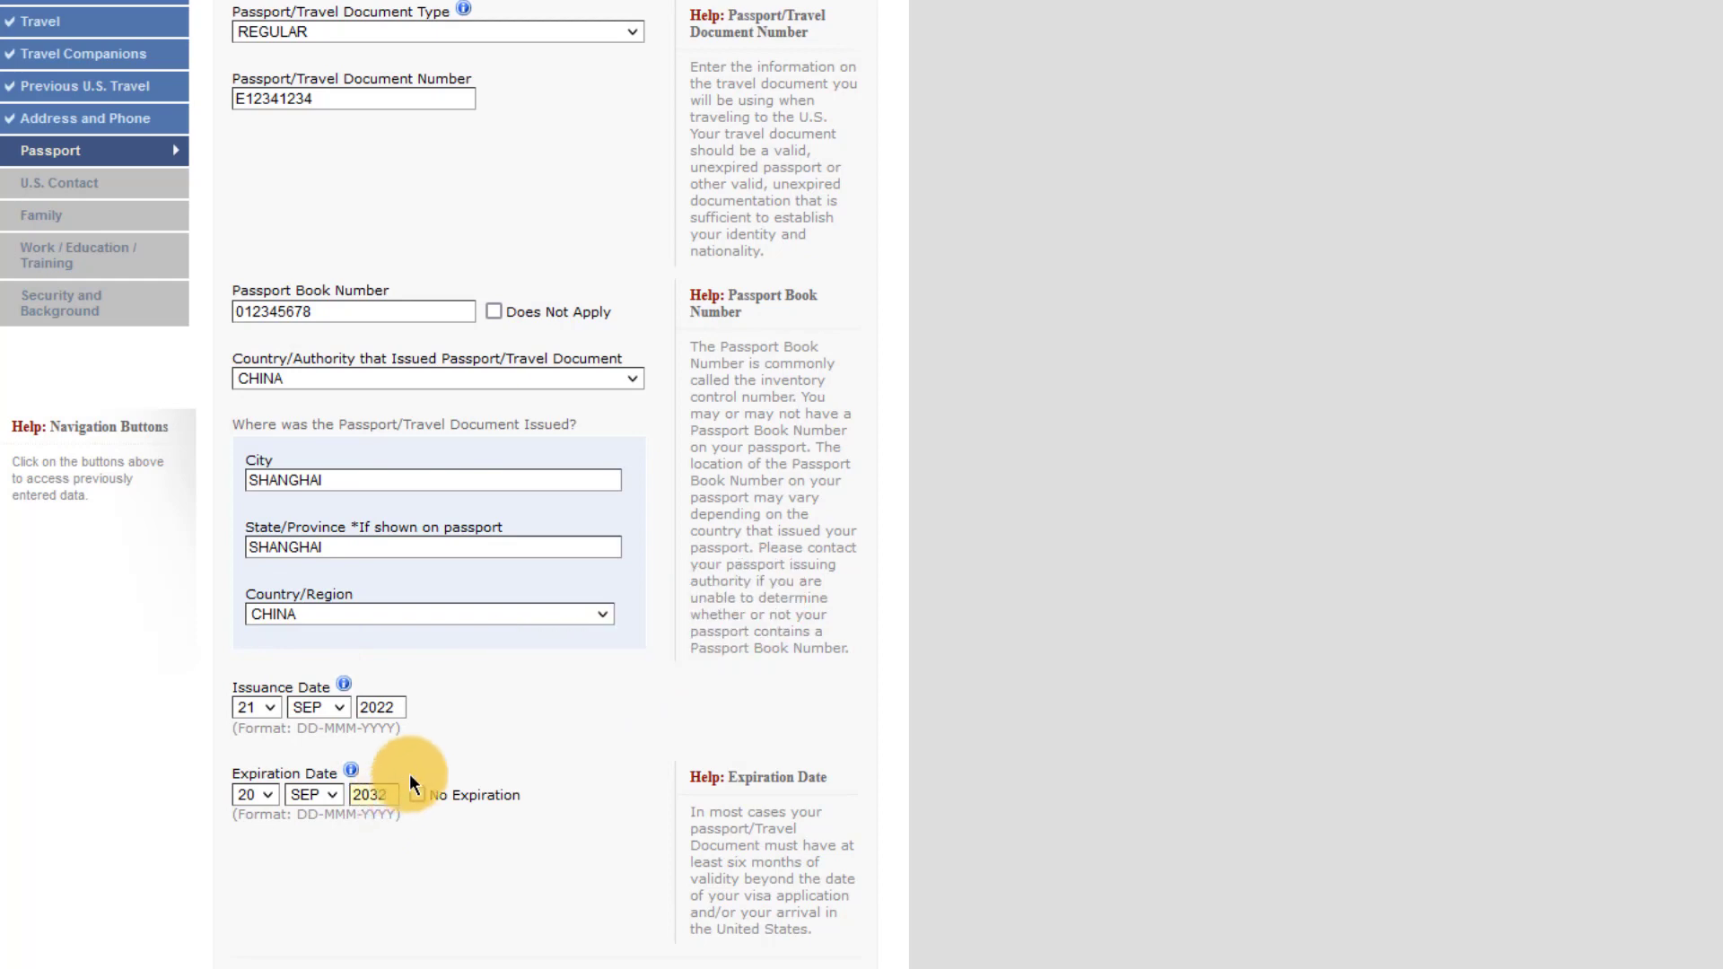
scroll(493, 754, down, 2)
scroll(493, 753, down, 1)
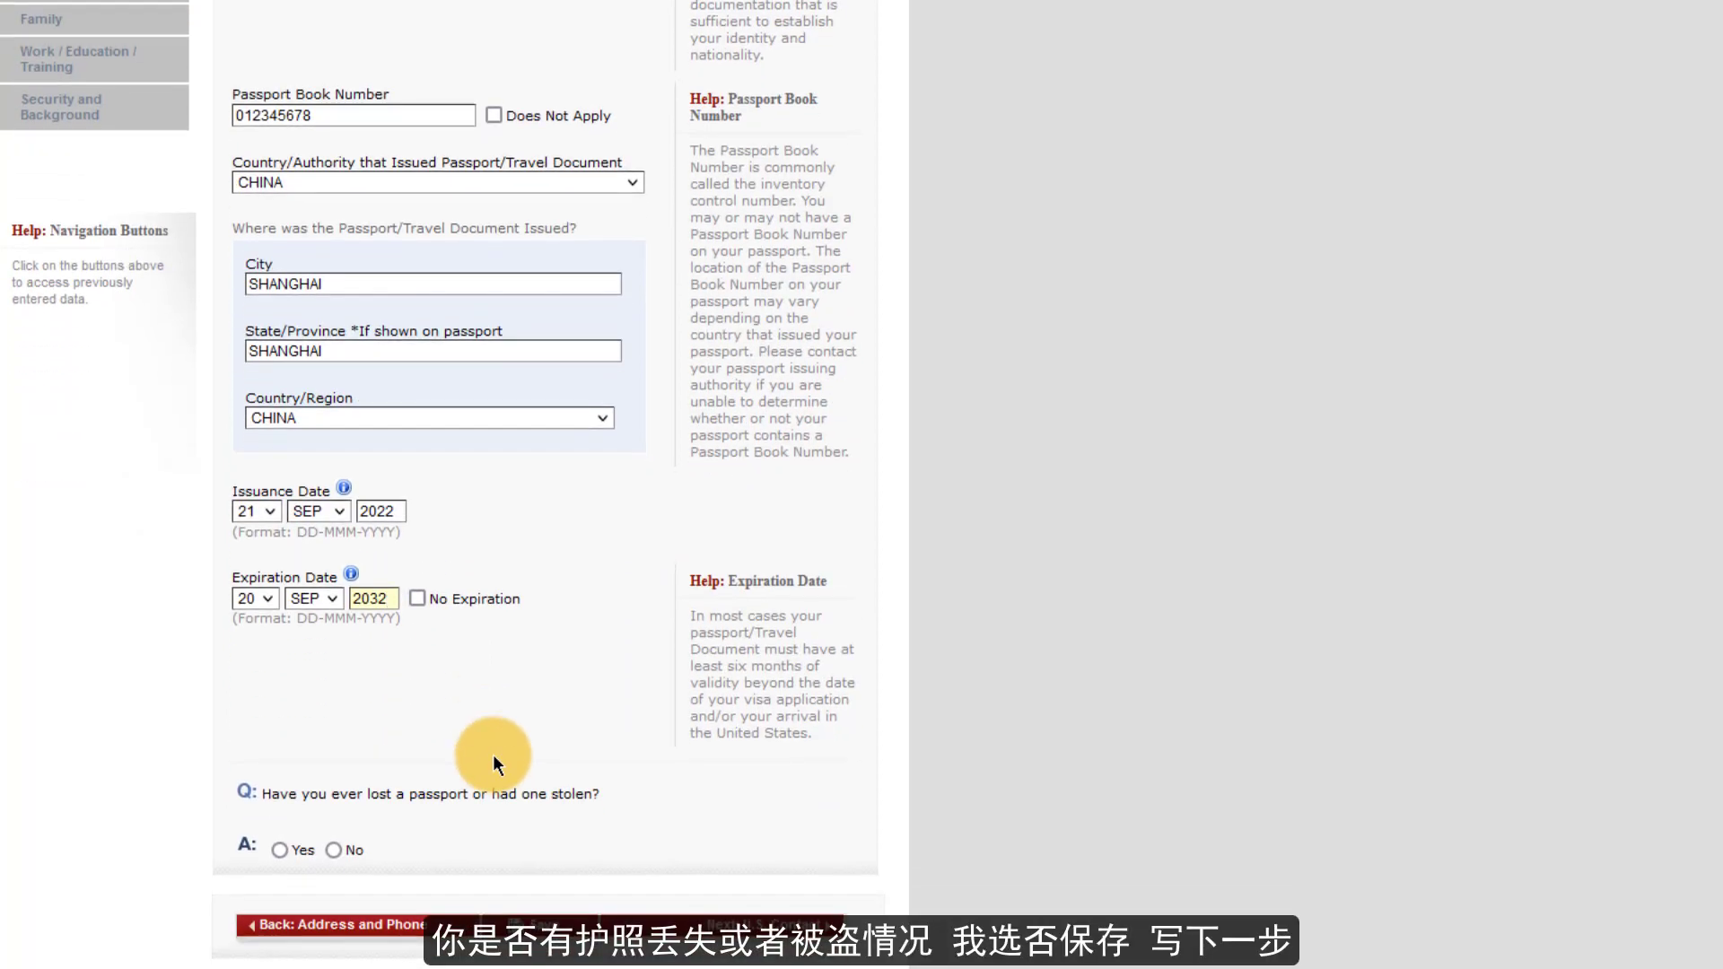
click(333, 850)
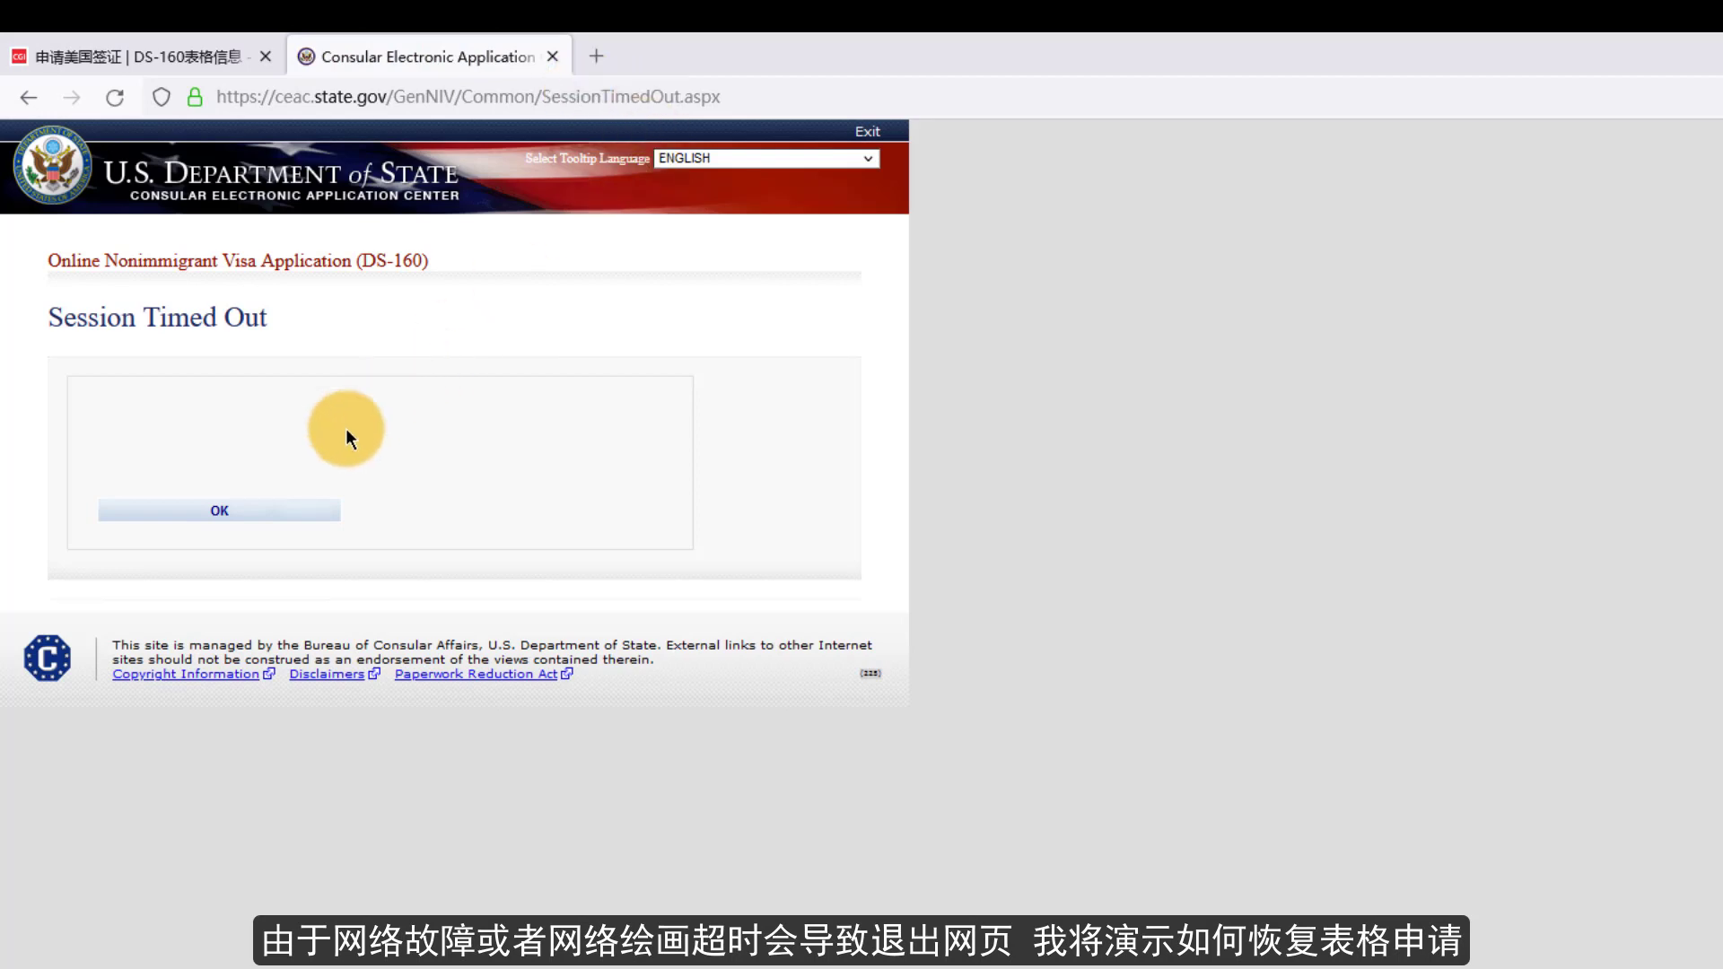
- Dismiss the session time-out notice, enter the verification code, and choose to retrieve the application
click(250, 518)
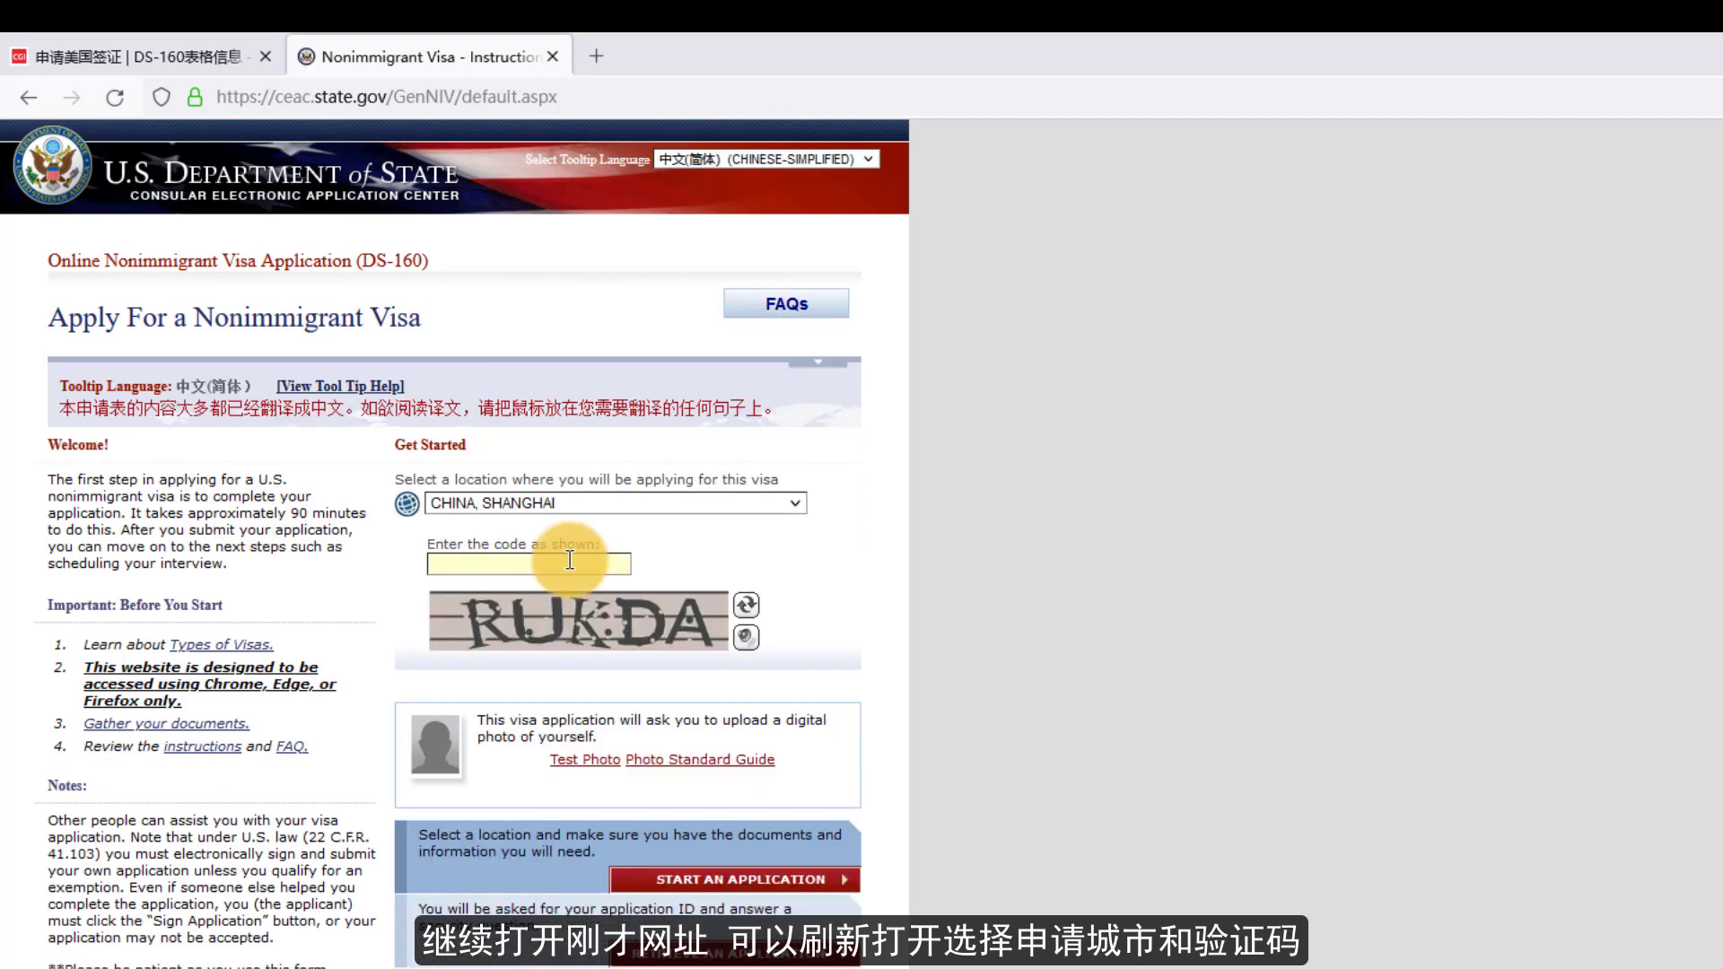
text(RUKDA)
click(725, 953)
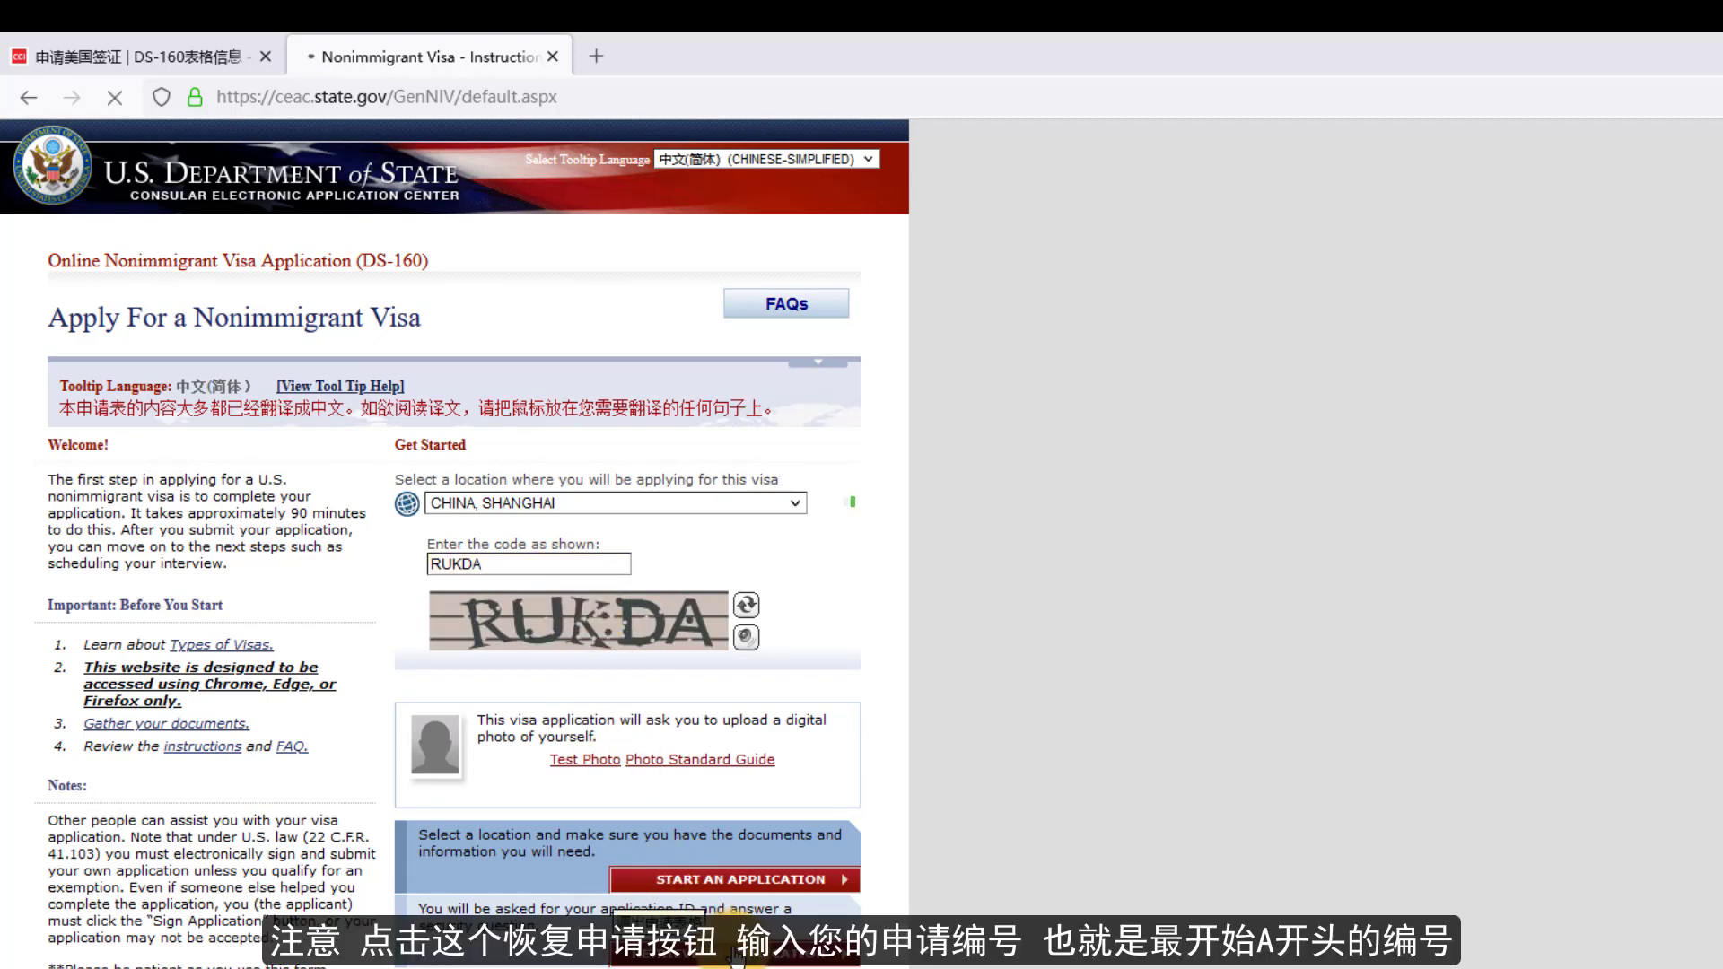
- Enter the application ID and answer the surname, birth year and grandmother's name security questions
click(413, 436)
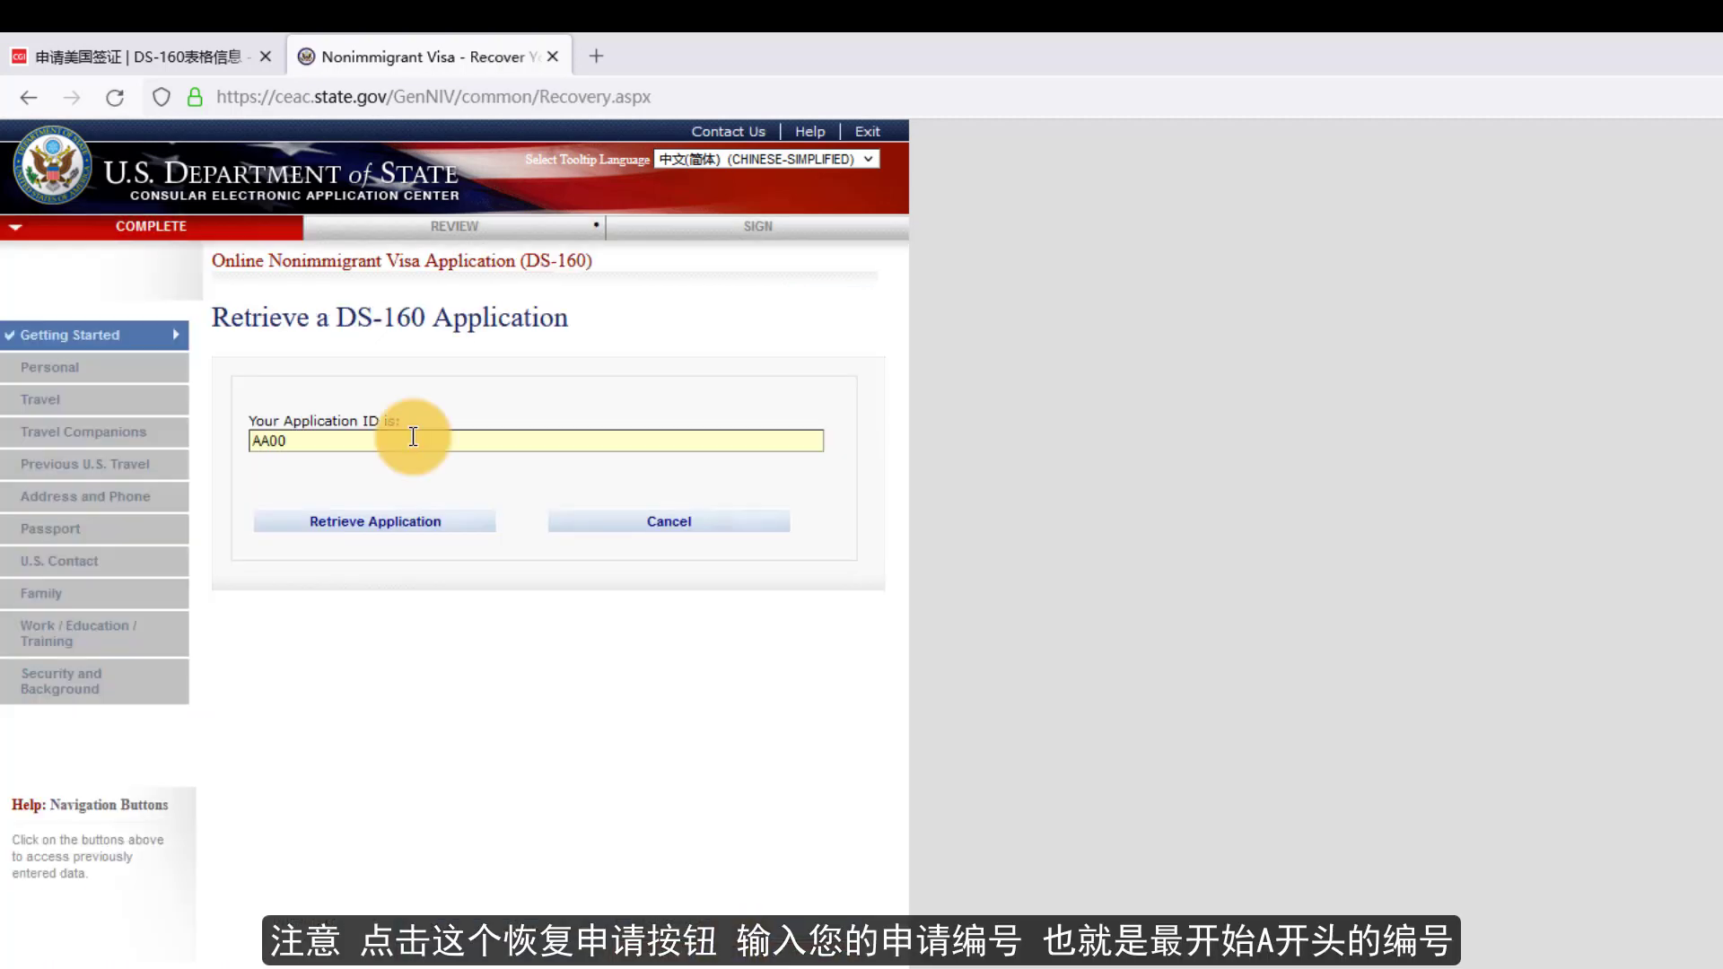
click(417, 529)
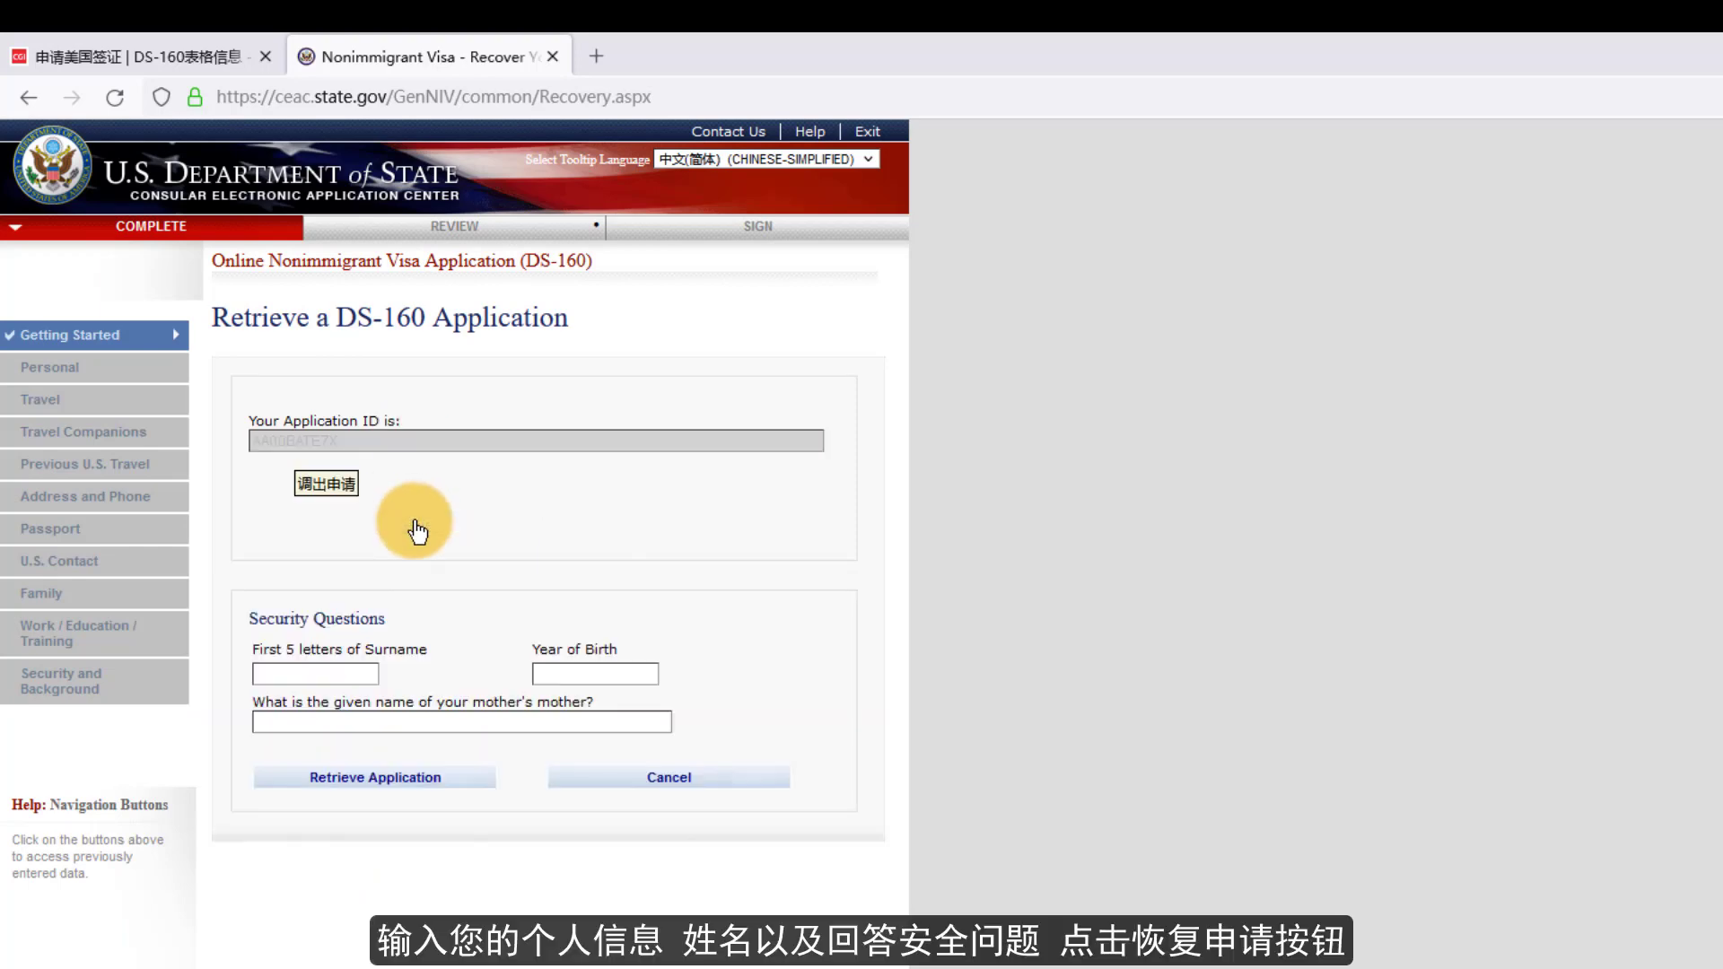
click(344, 671)
text(ZHANG)
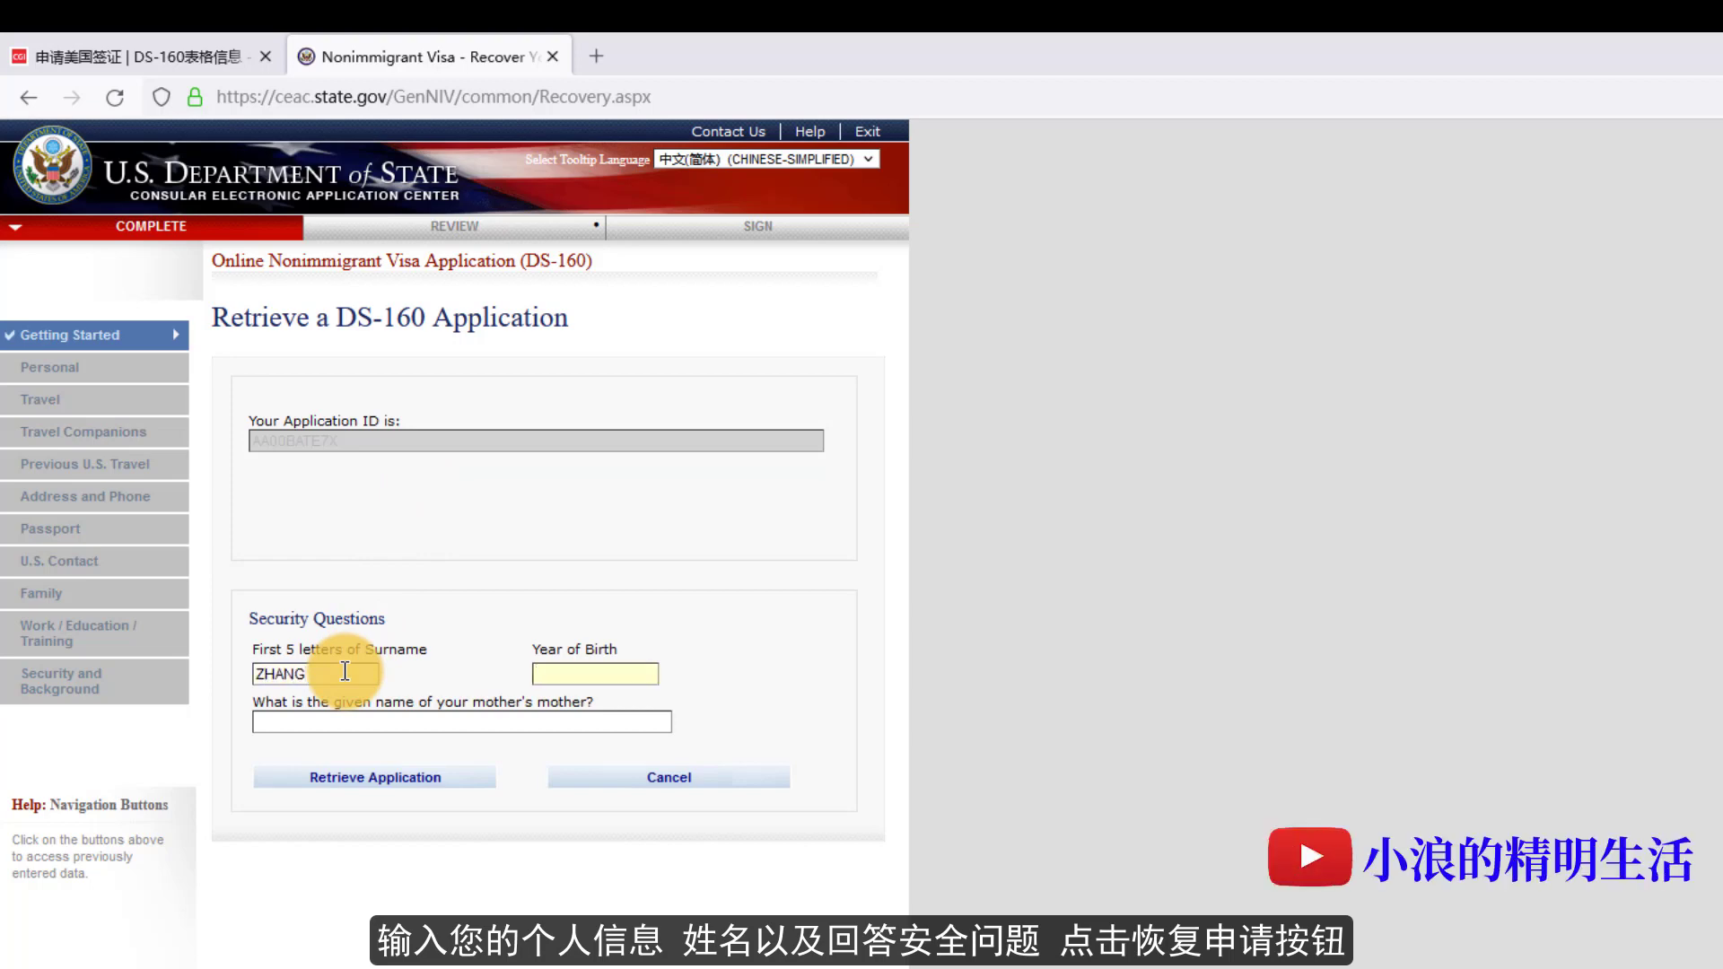
text(1992)
key(Tab)
text(WANG)
click(415, 778)
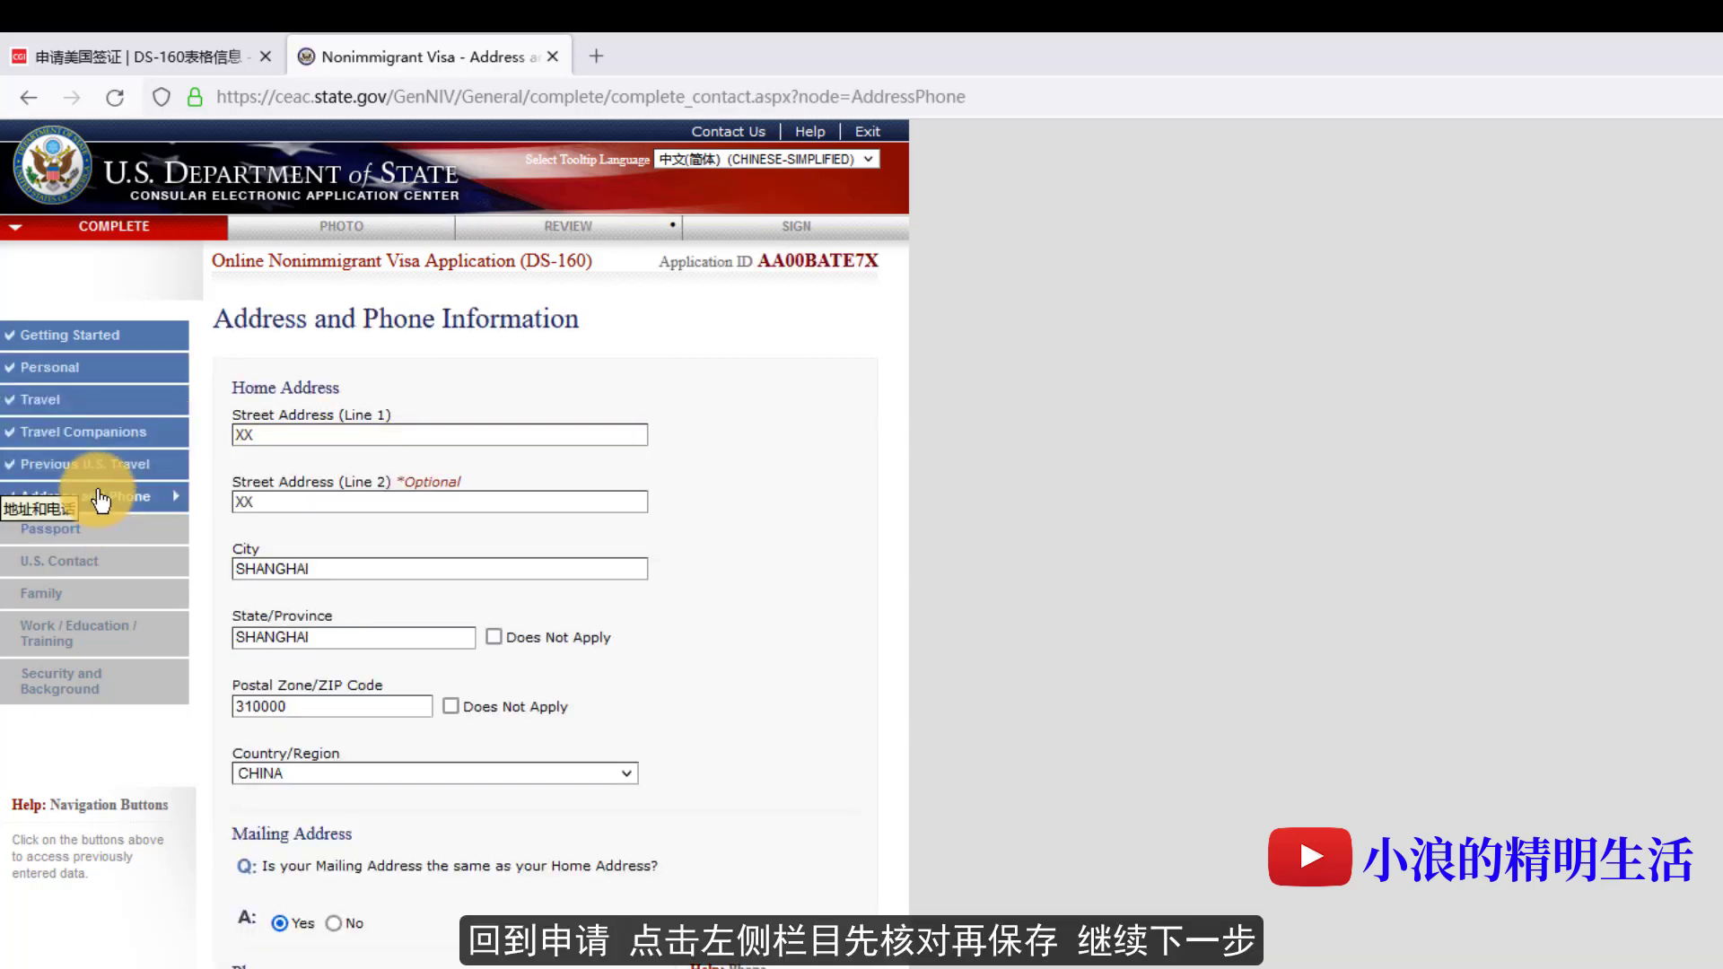
- Save the address page, then mark the U.S. contact's name unknown and enter organization HOTEL NYC
click(100, 500)
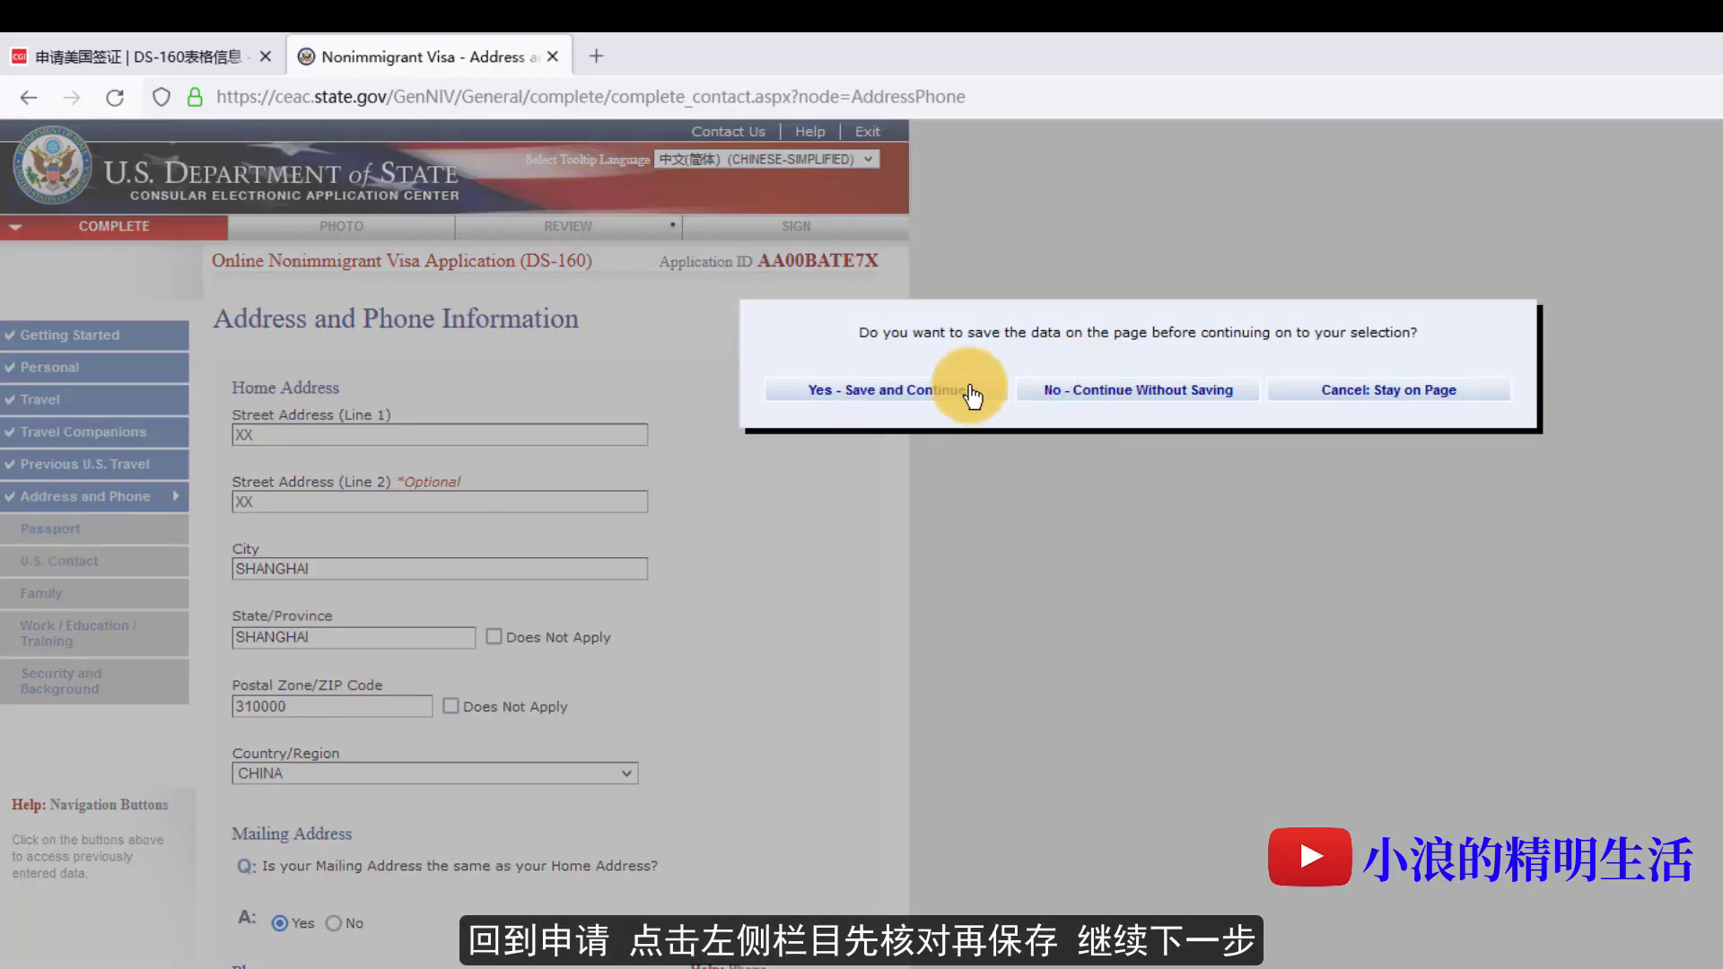
click(972, 395)
scroll(723, 700, down, 5)
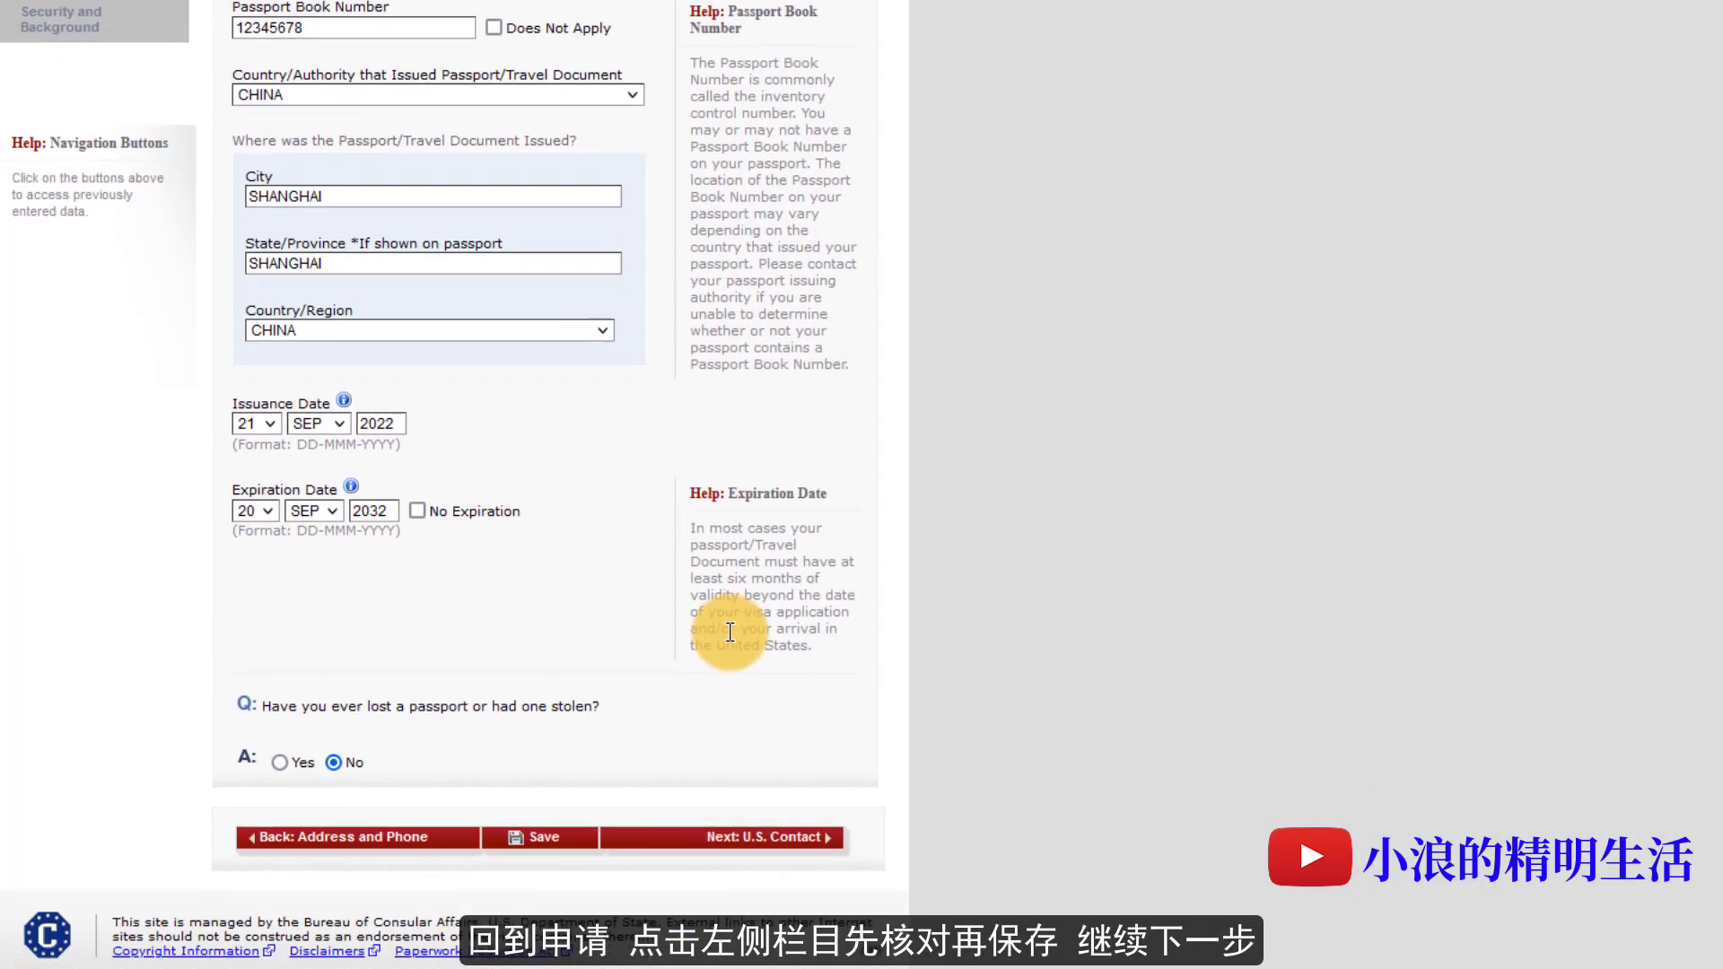
click(773, 837)
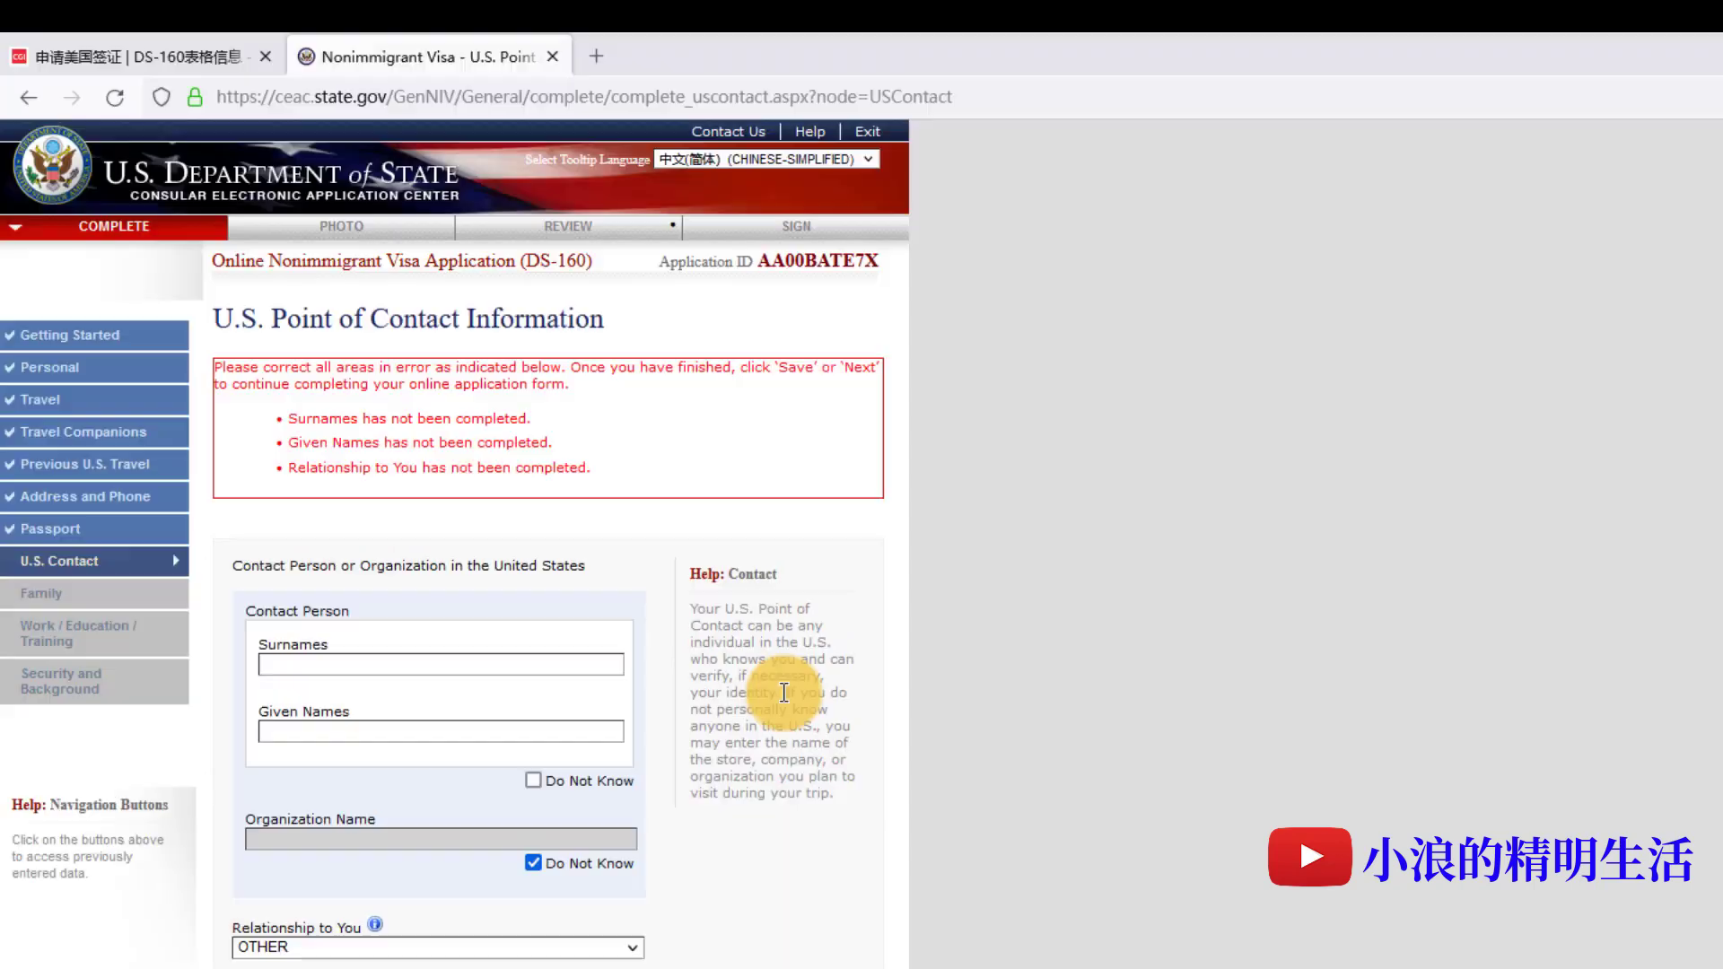
drag(783, 692, 682, 802)
click(533, 780)
click(532, 863)
click(523, 838)
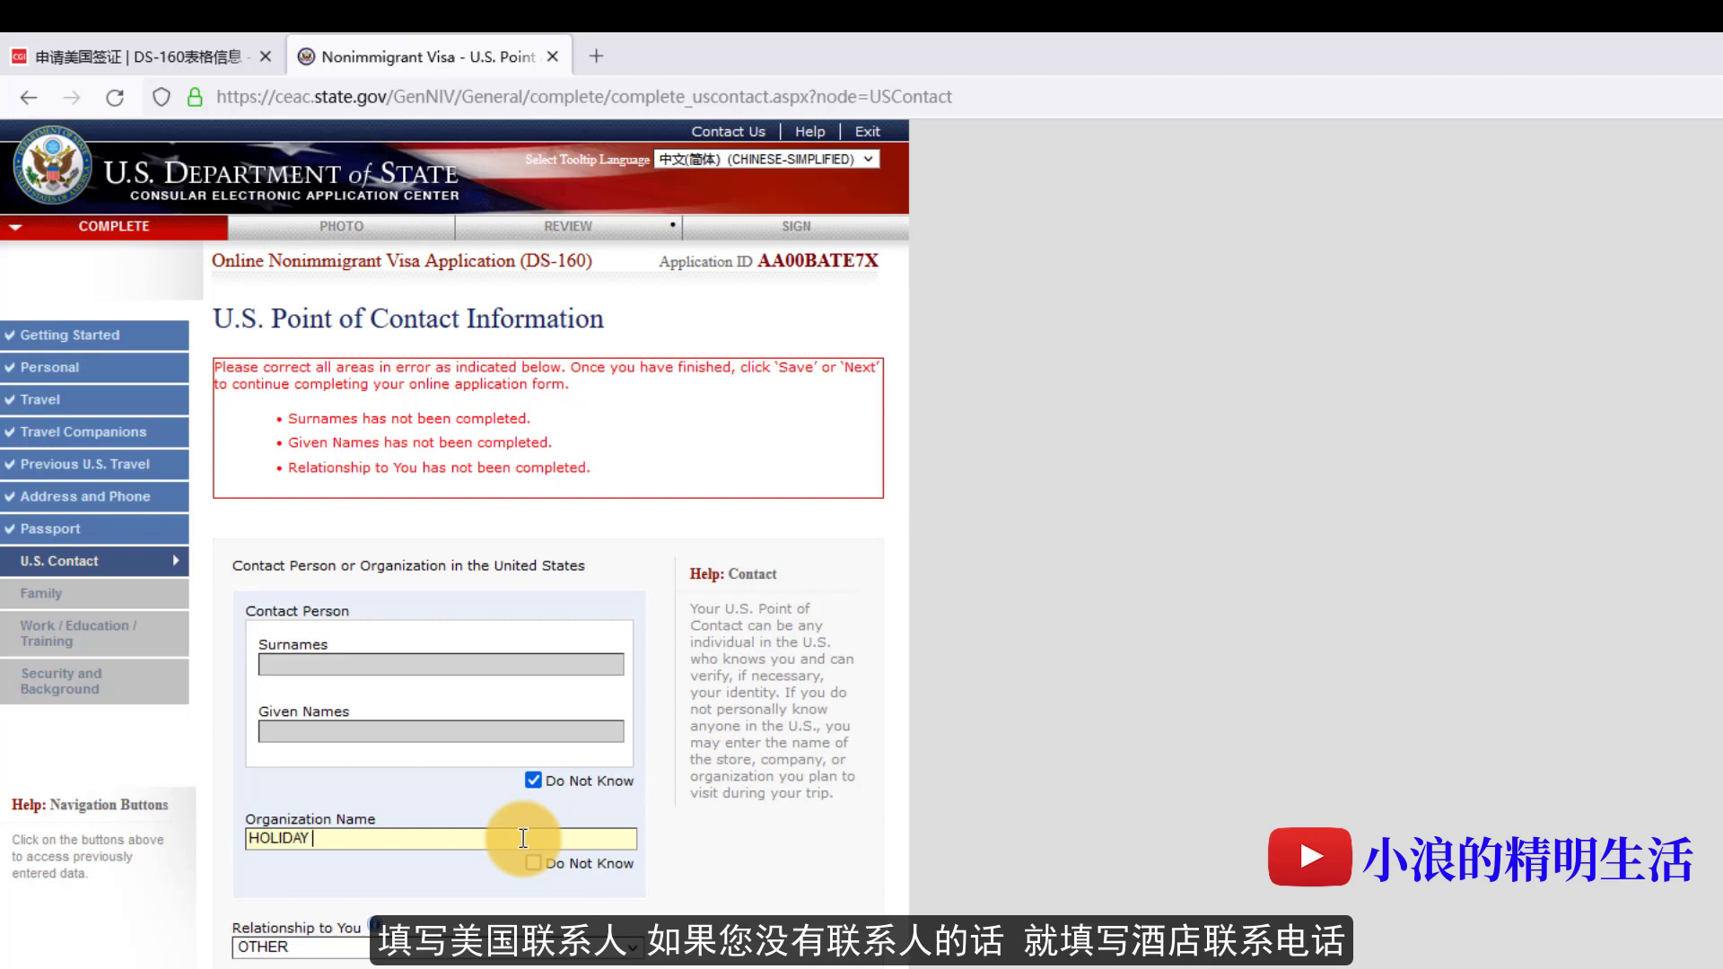
text(HOTEL NYC)
- Set relationship to OTHER and enter the contact's street address, city NEW YORK, state NEW YORK and ZIP code
scroll(513, 827, down, 3)
click(459, 648)
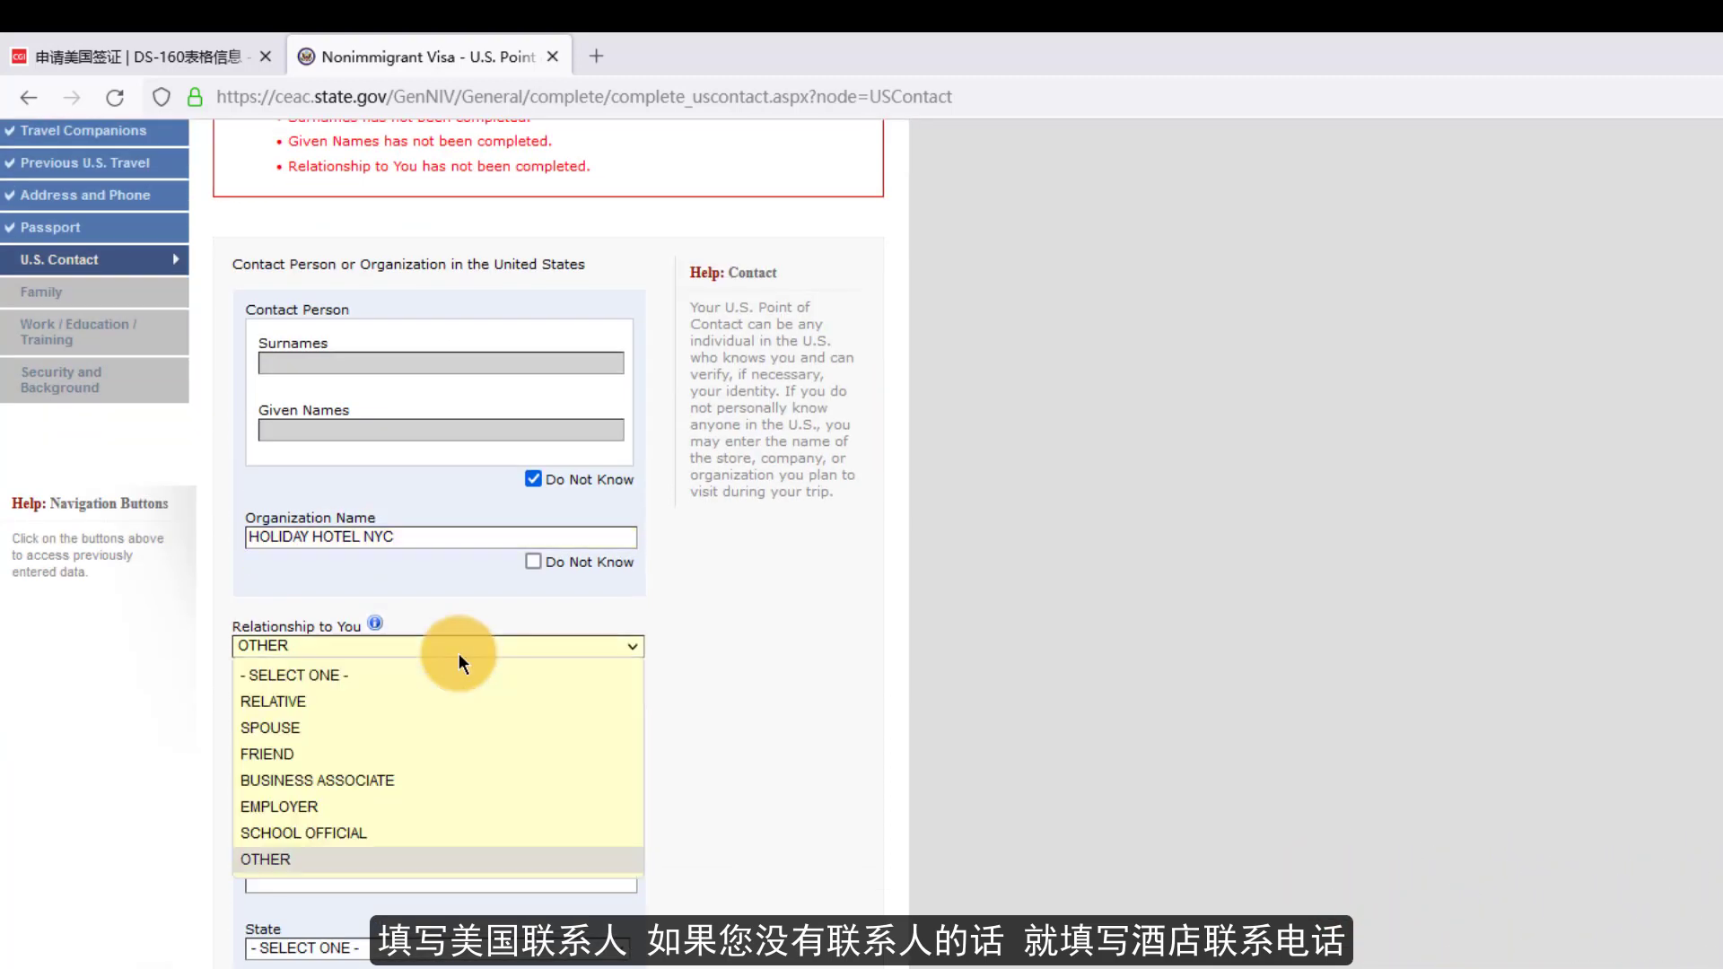
click(336, 857)
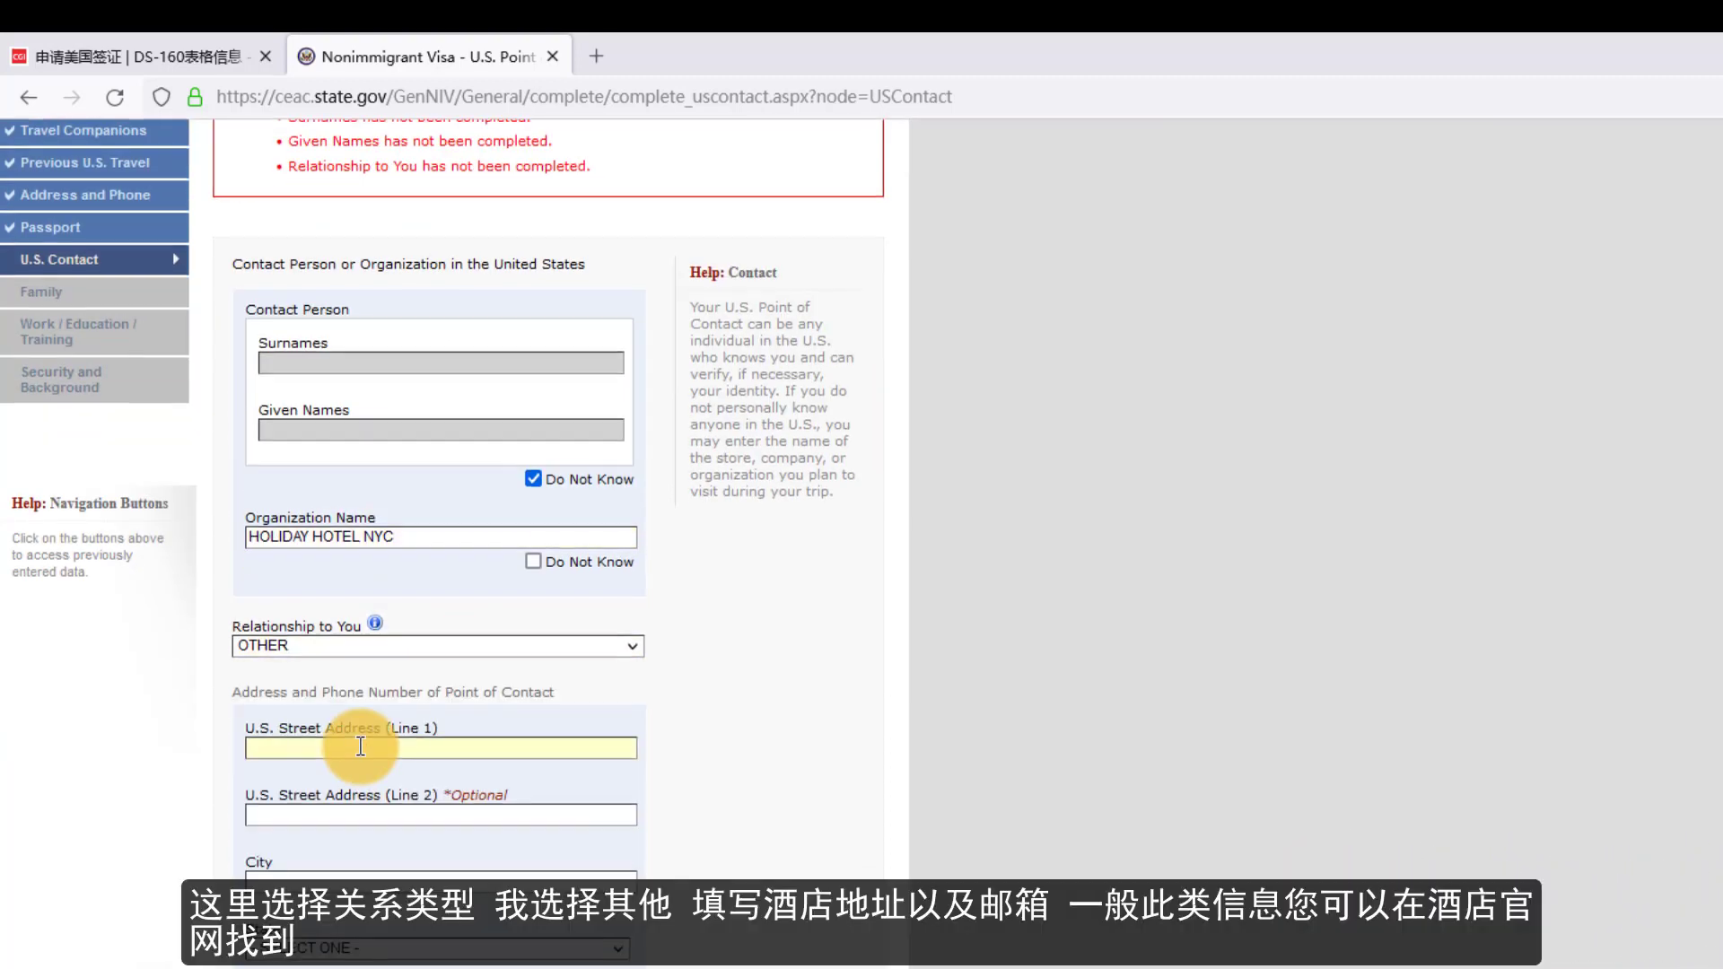
text(XX)
click(358, 814)
text(XX)
click(350, 880)
text(NEW YORK)
click(294, 948)
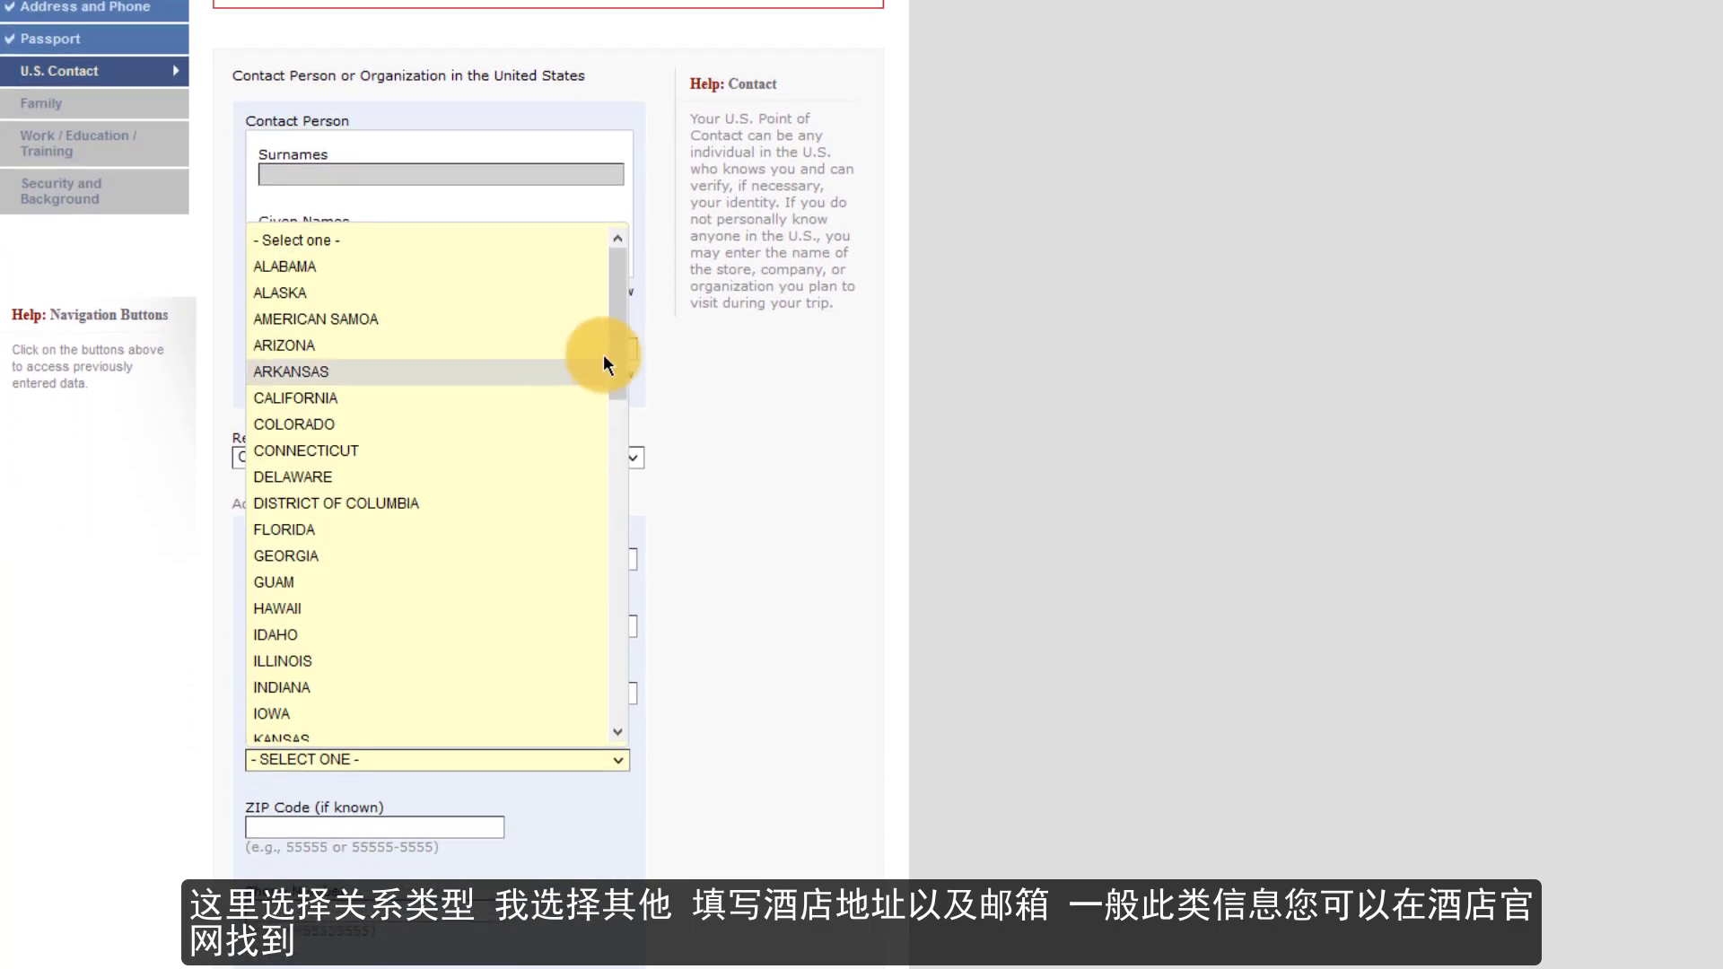
drag(610, 359, 488, 441)
click(326, 530)
click(350, 828)
text(555)
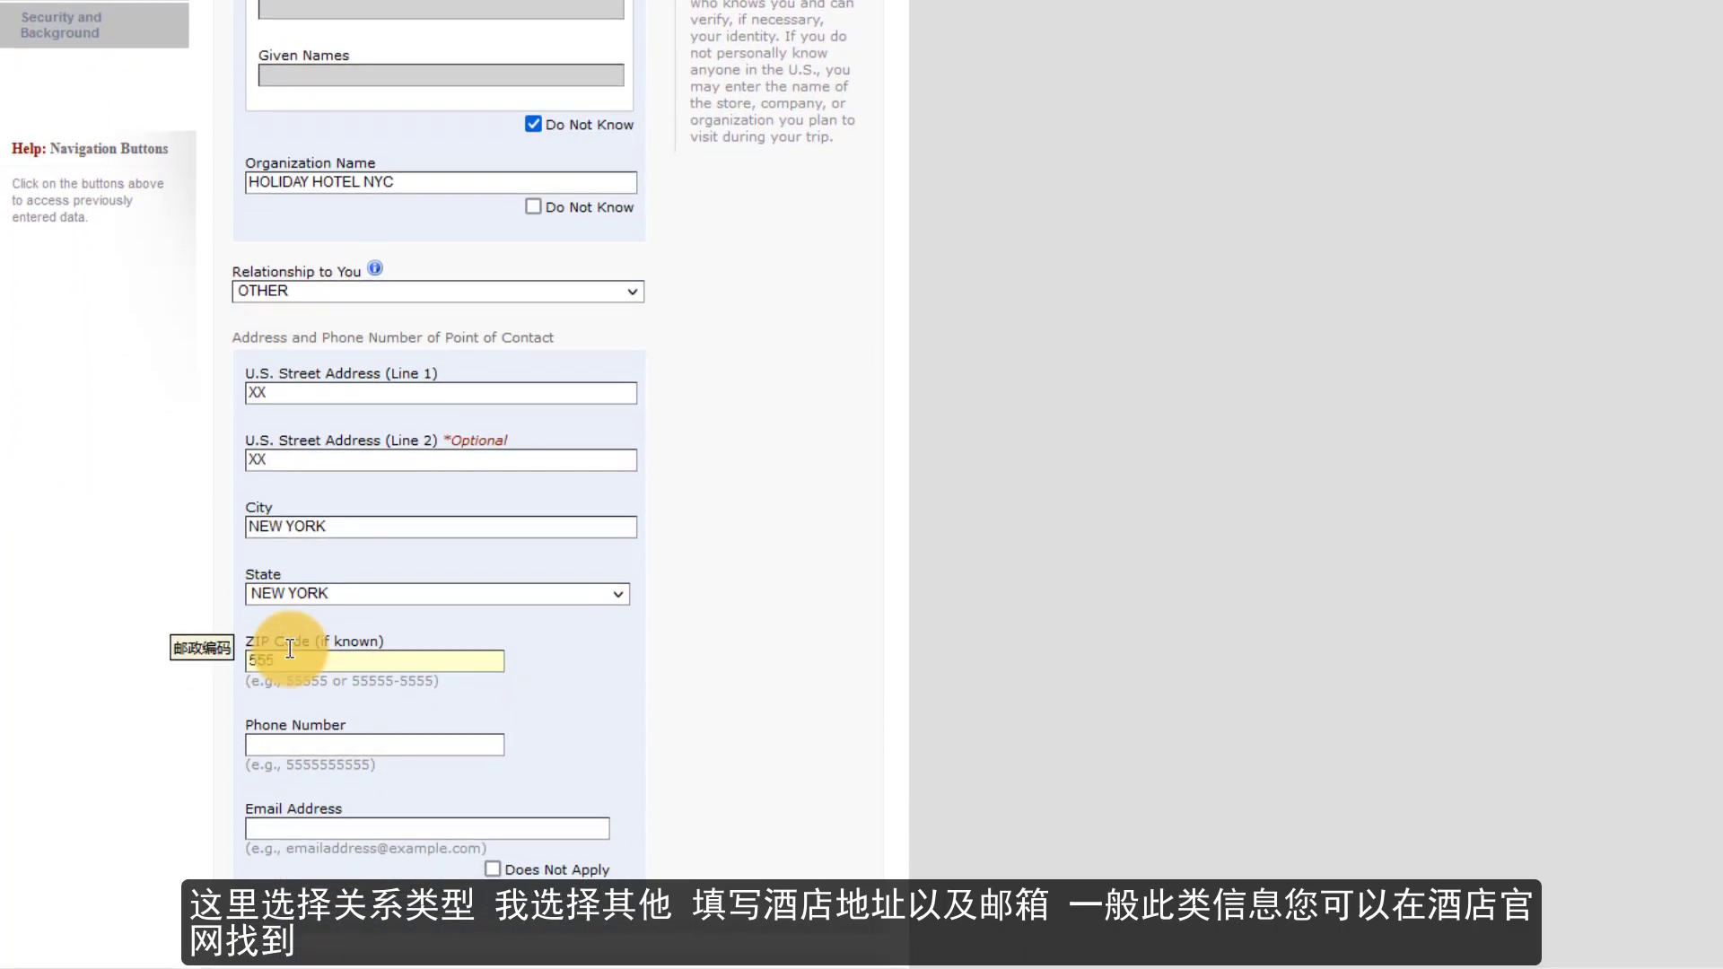
text(55)
- Enter the contact's e-mail address, save the U.S. contact page and continue the application
click(311, 743)
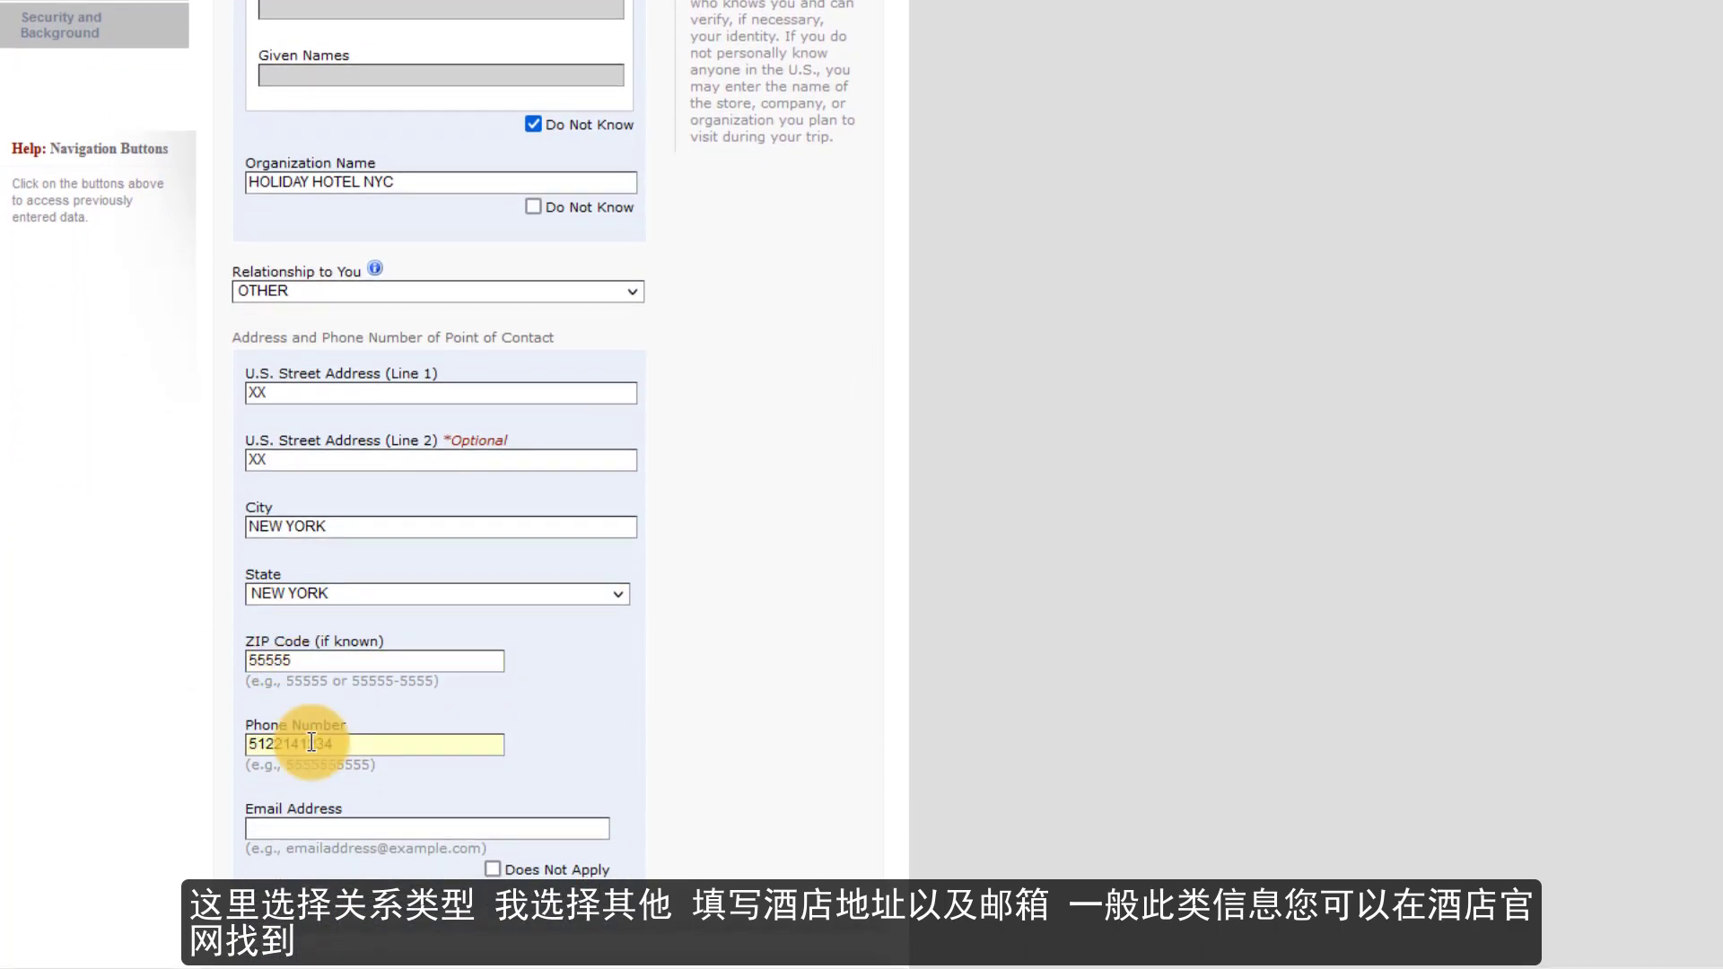
click(280, 829)
scroll(457, 758, down, 2)
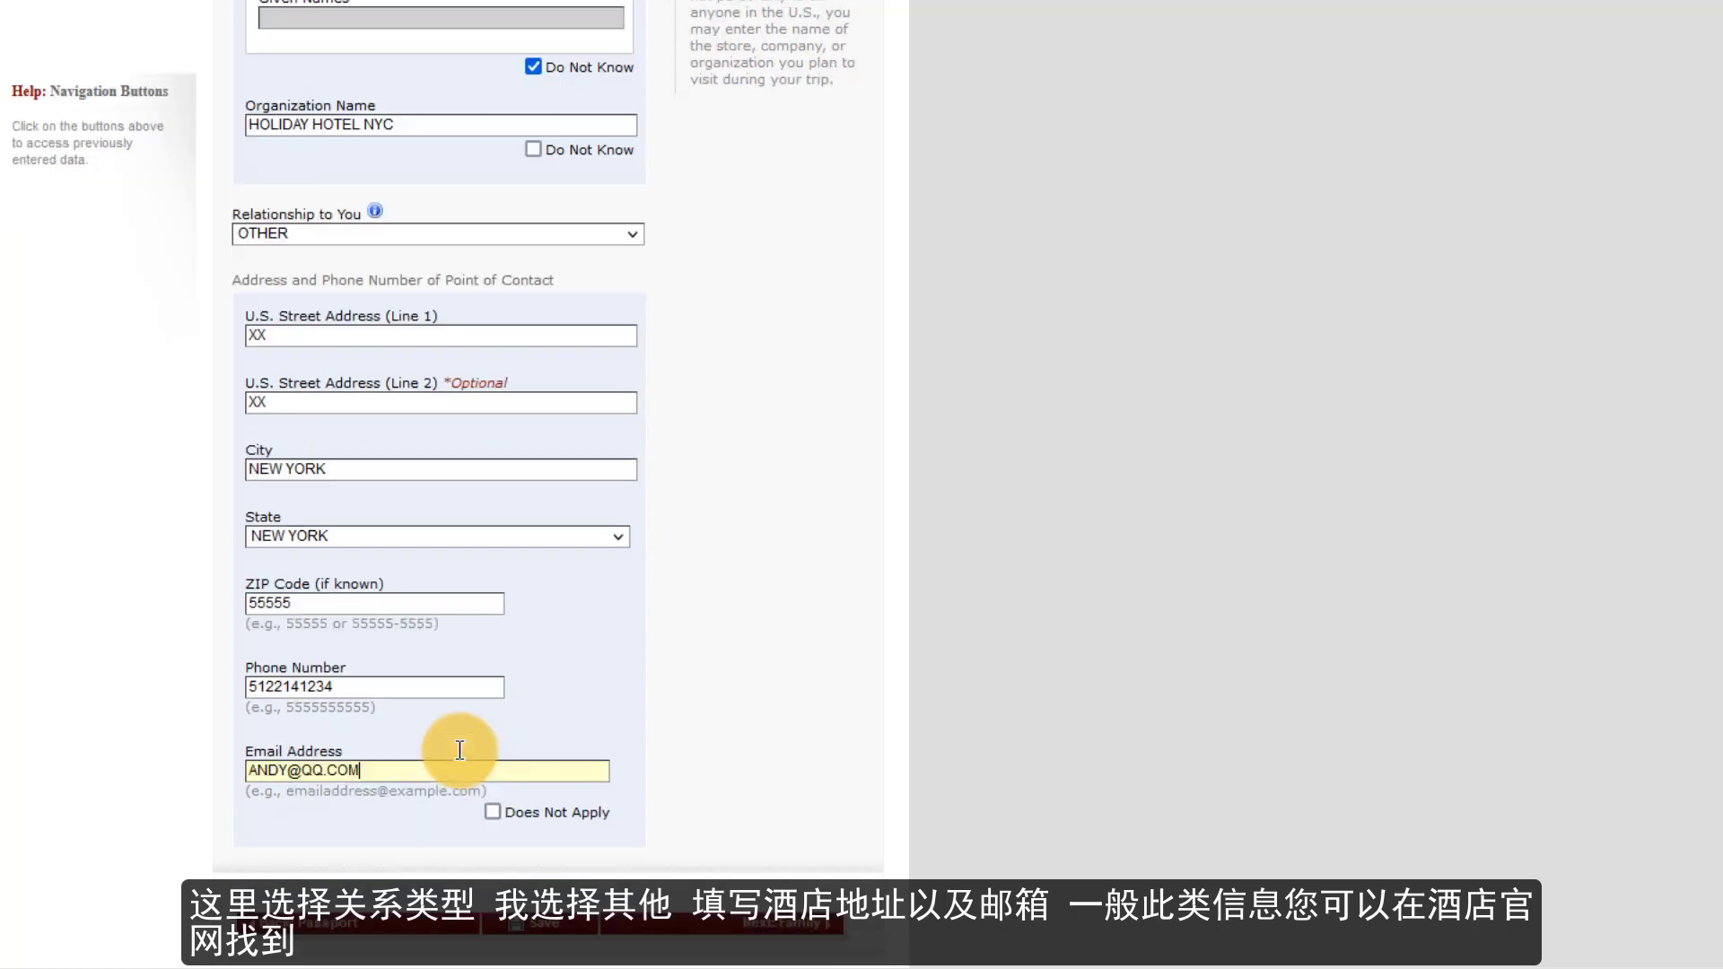
click(558, 794)
click(408, 186)
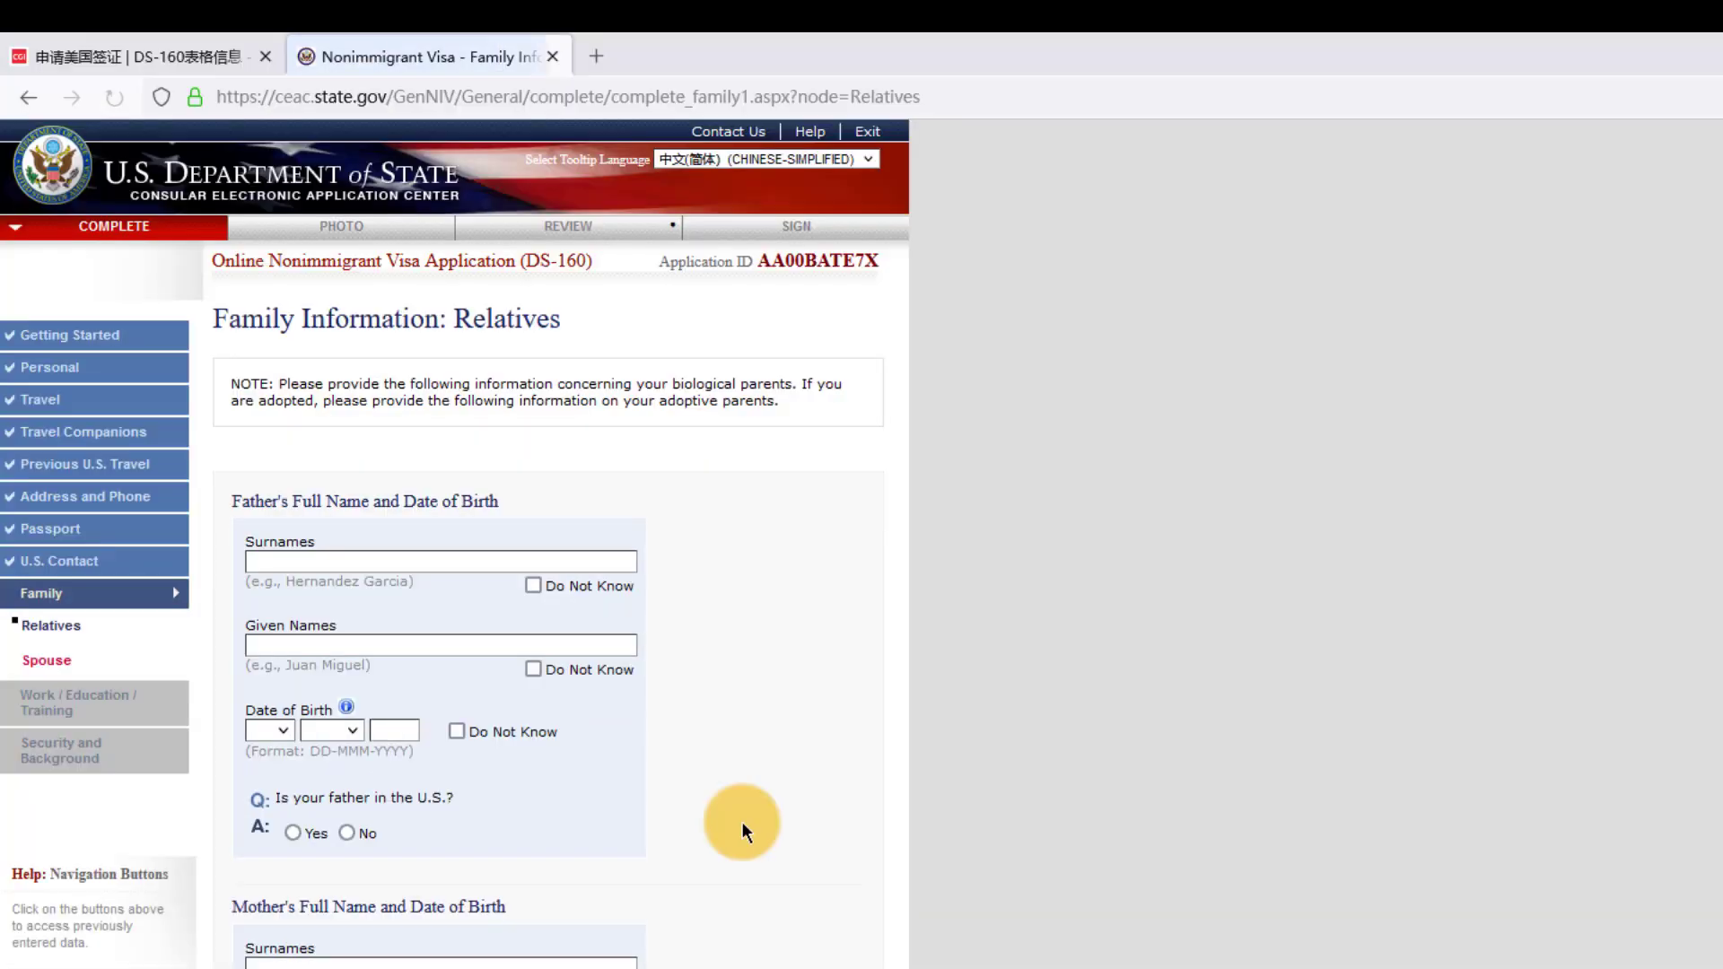
- Enter the father's surname, given names and birth date 01 JAN 1971, marking him not in the U.S
click(352, 563)
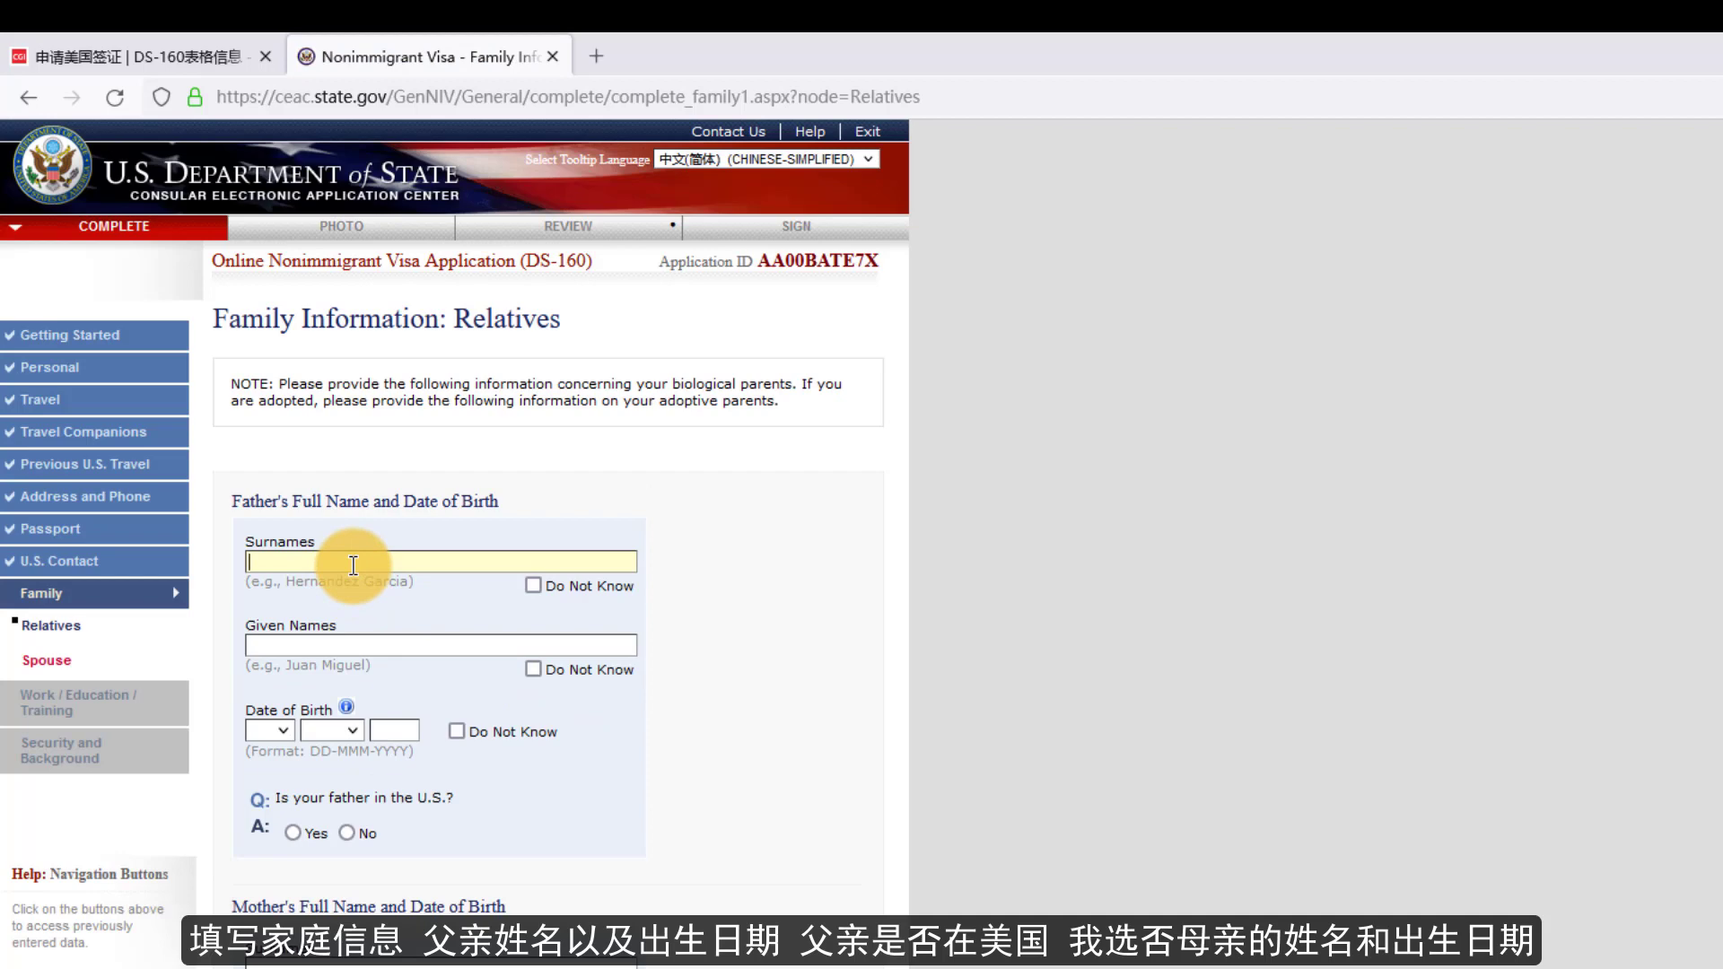
click(319, 645)
text(YI)
click(283, 730)
click(261, 768)
click(331, 731)
click(323, 769)
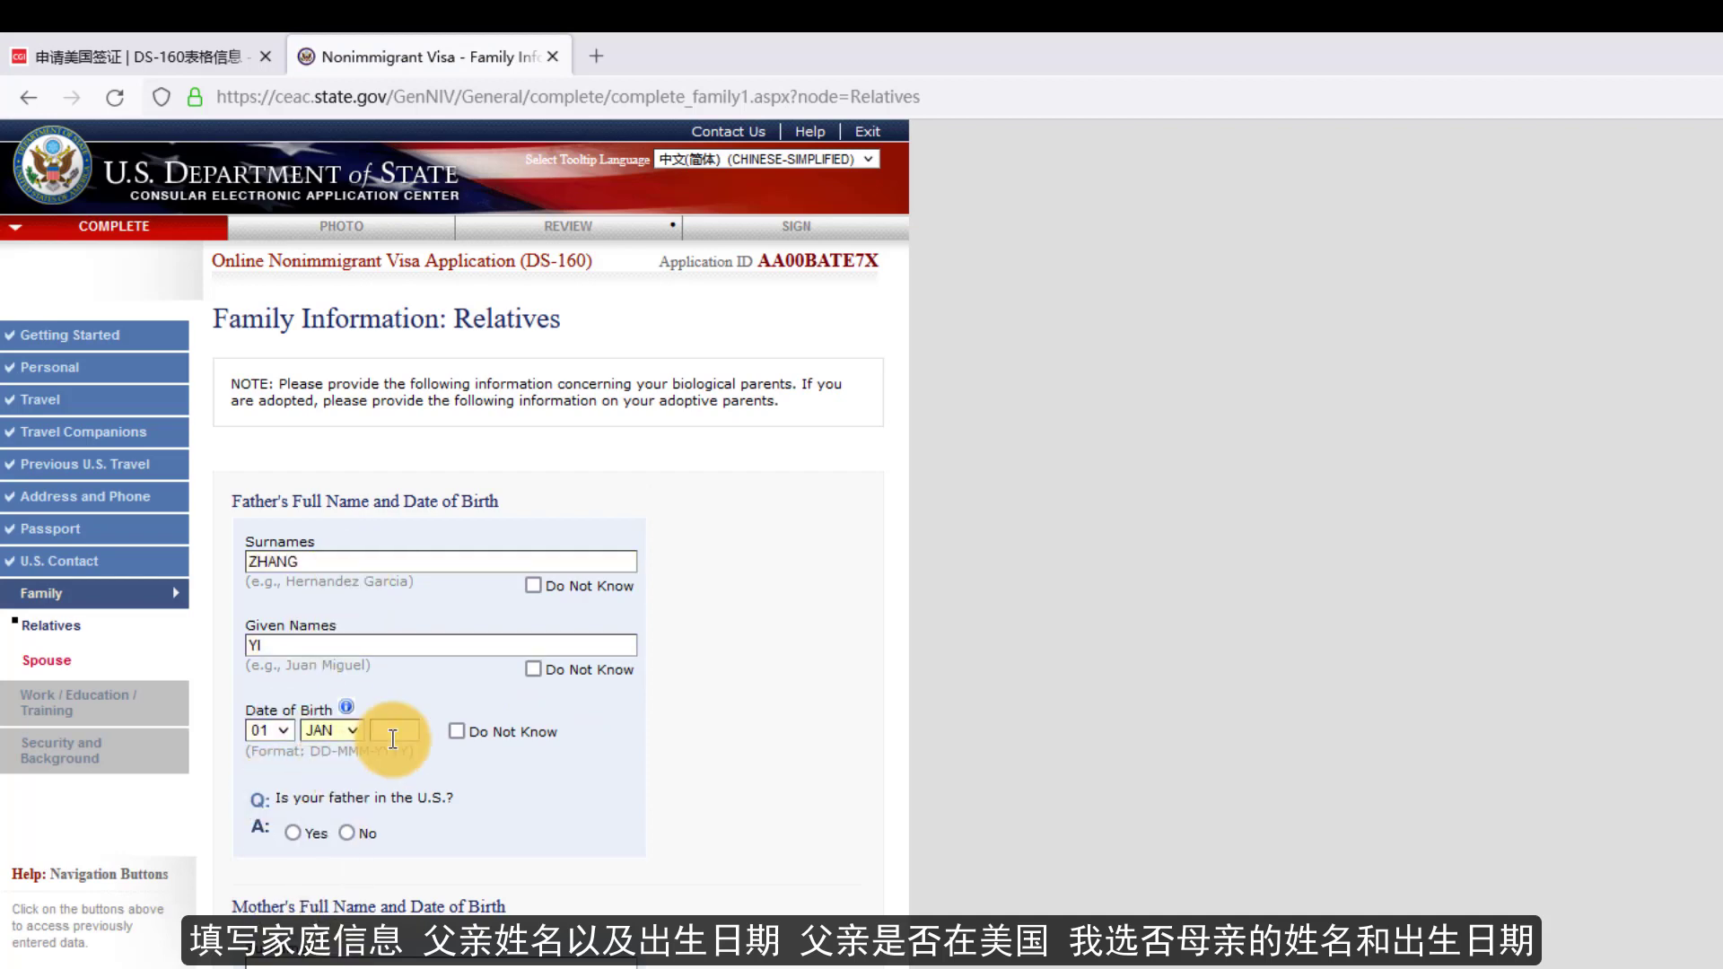
click(393, 738)
text(1971)
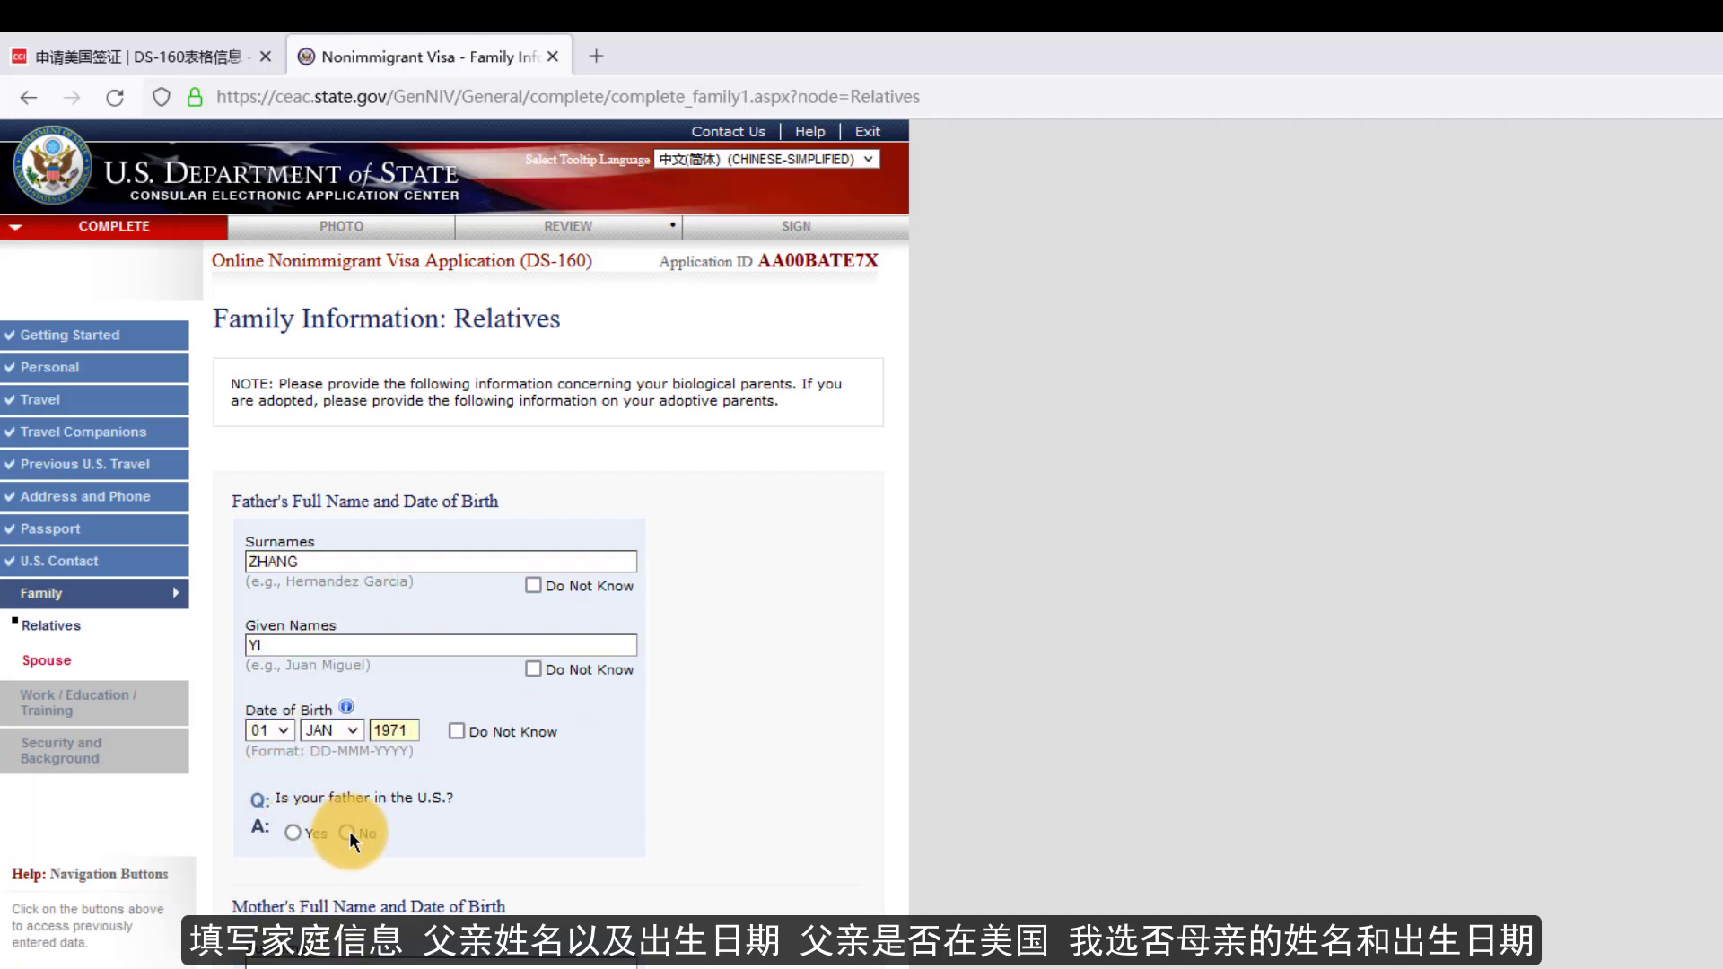
click(347, 831)
scroll(406, 838, down, 4)
click(330, 625)
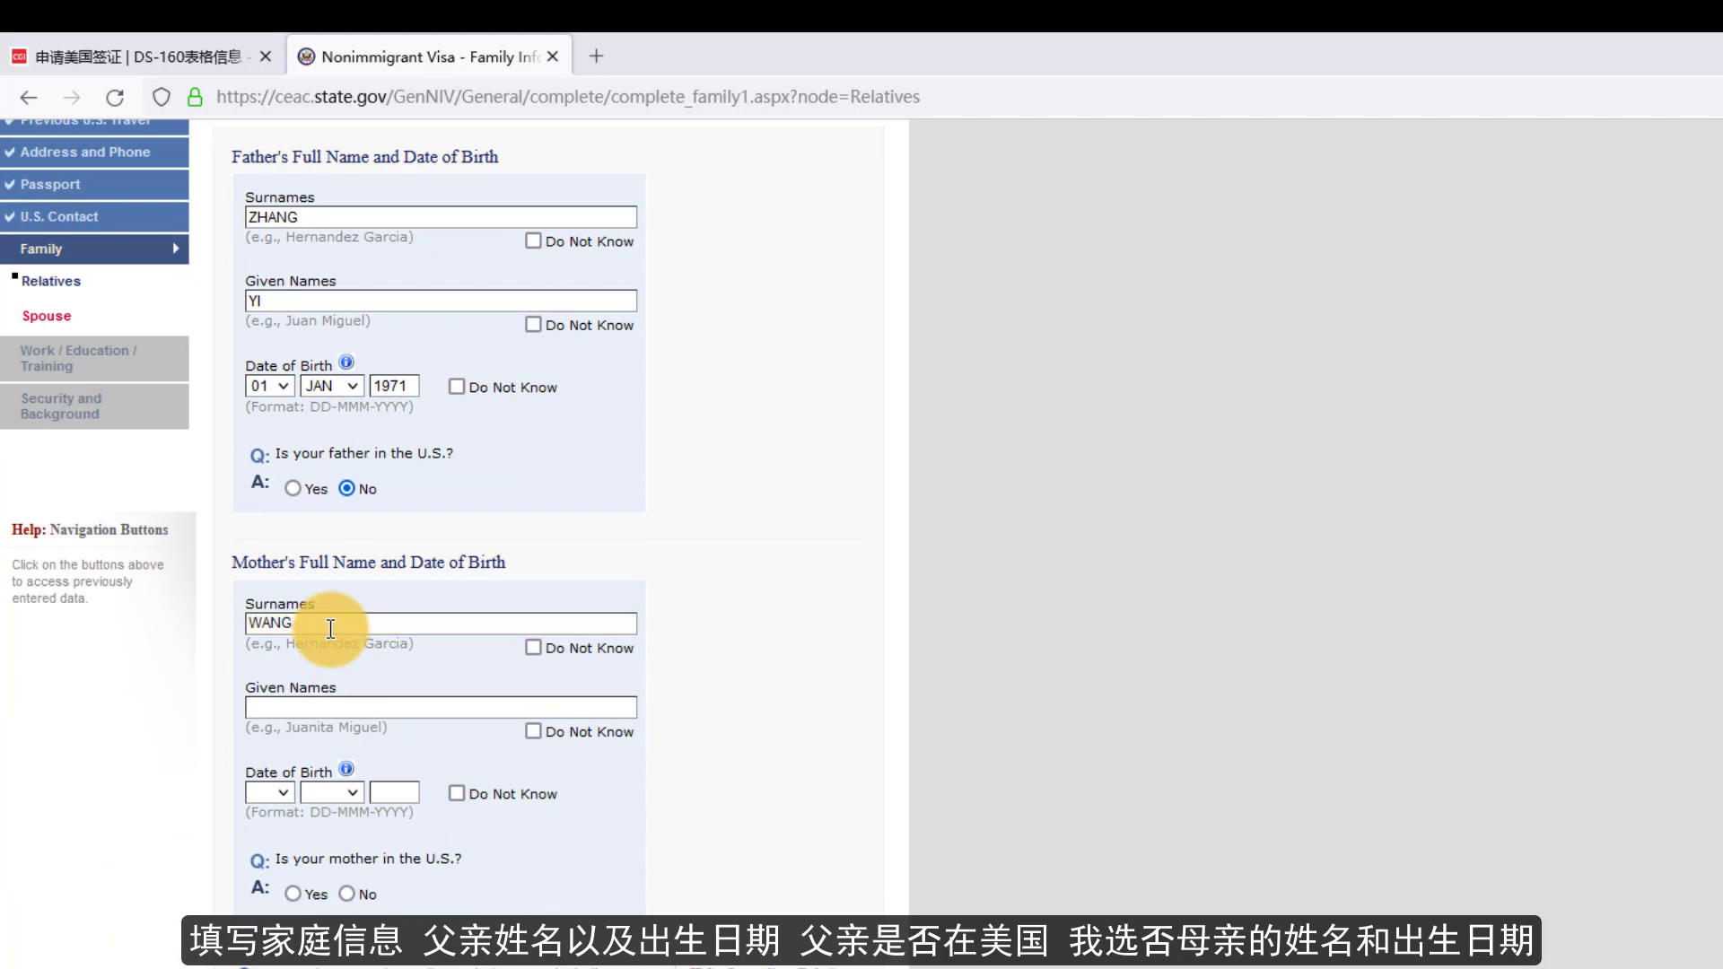
click(326, 705)
text(ER)
click(280, 791)
click(261, 723)
click(334, 792)
click(326, 877)
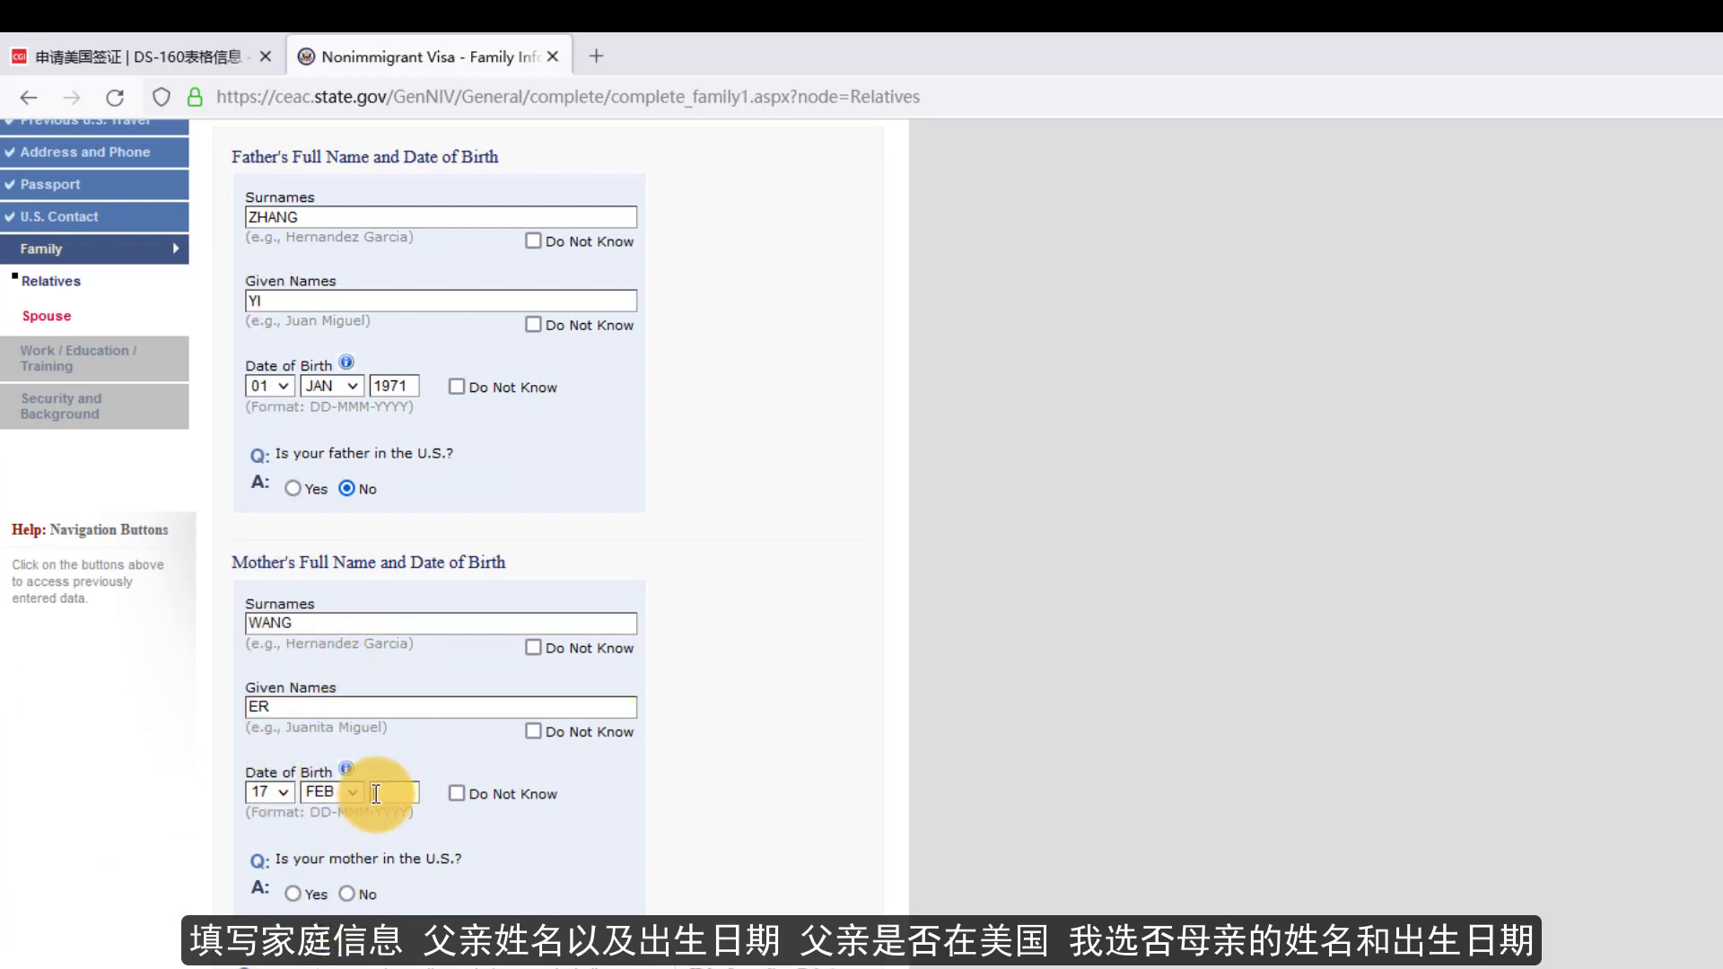
click(376, 793)
text(1972)
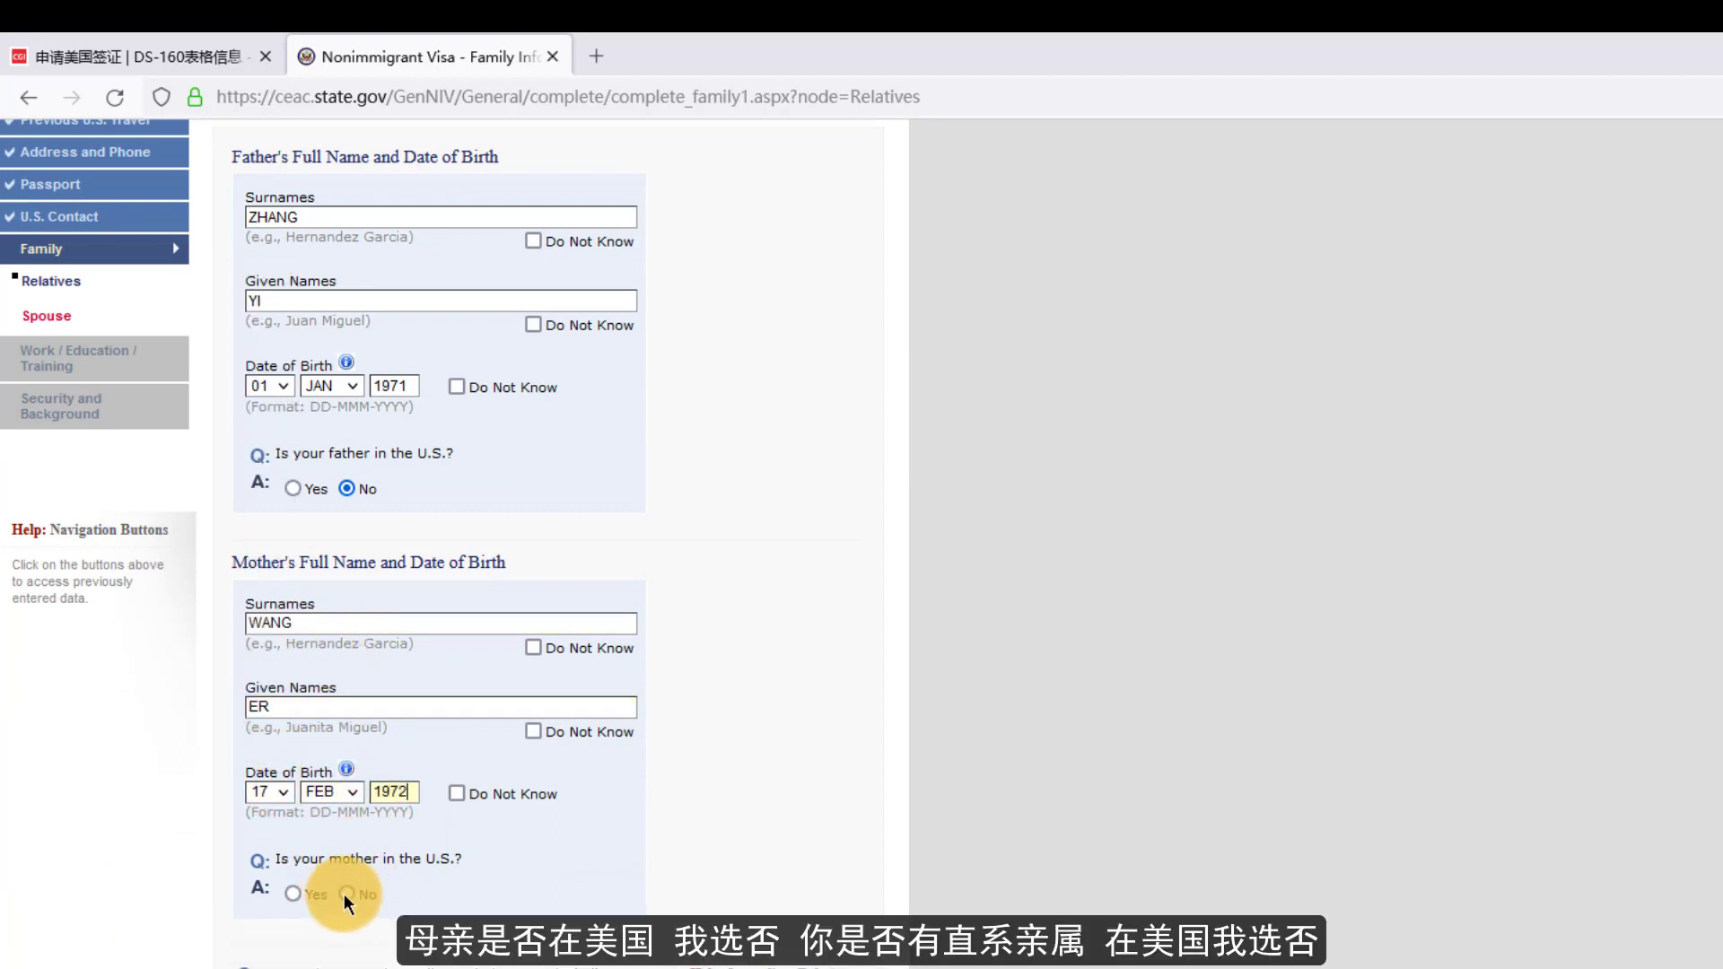
click(346, 894)
- Answer No to immediate relatives in the U.S., save, and proceed to the Spouse page
scroll(342, 881, down, 4)
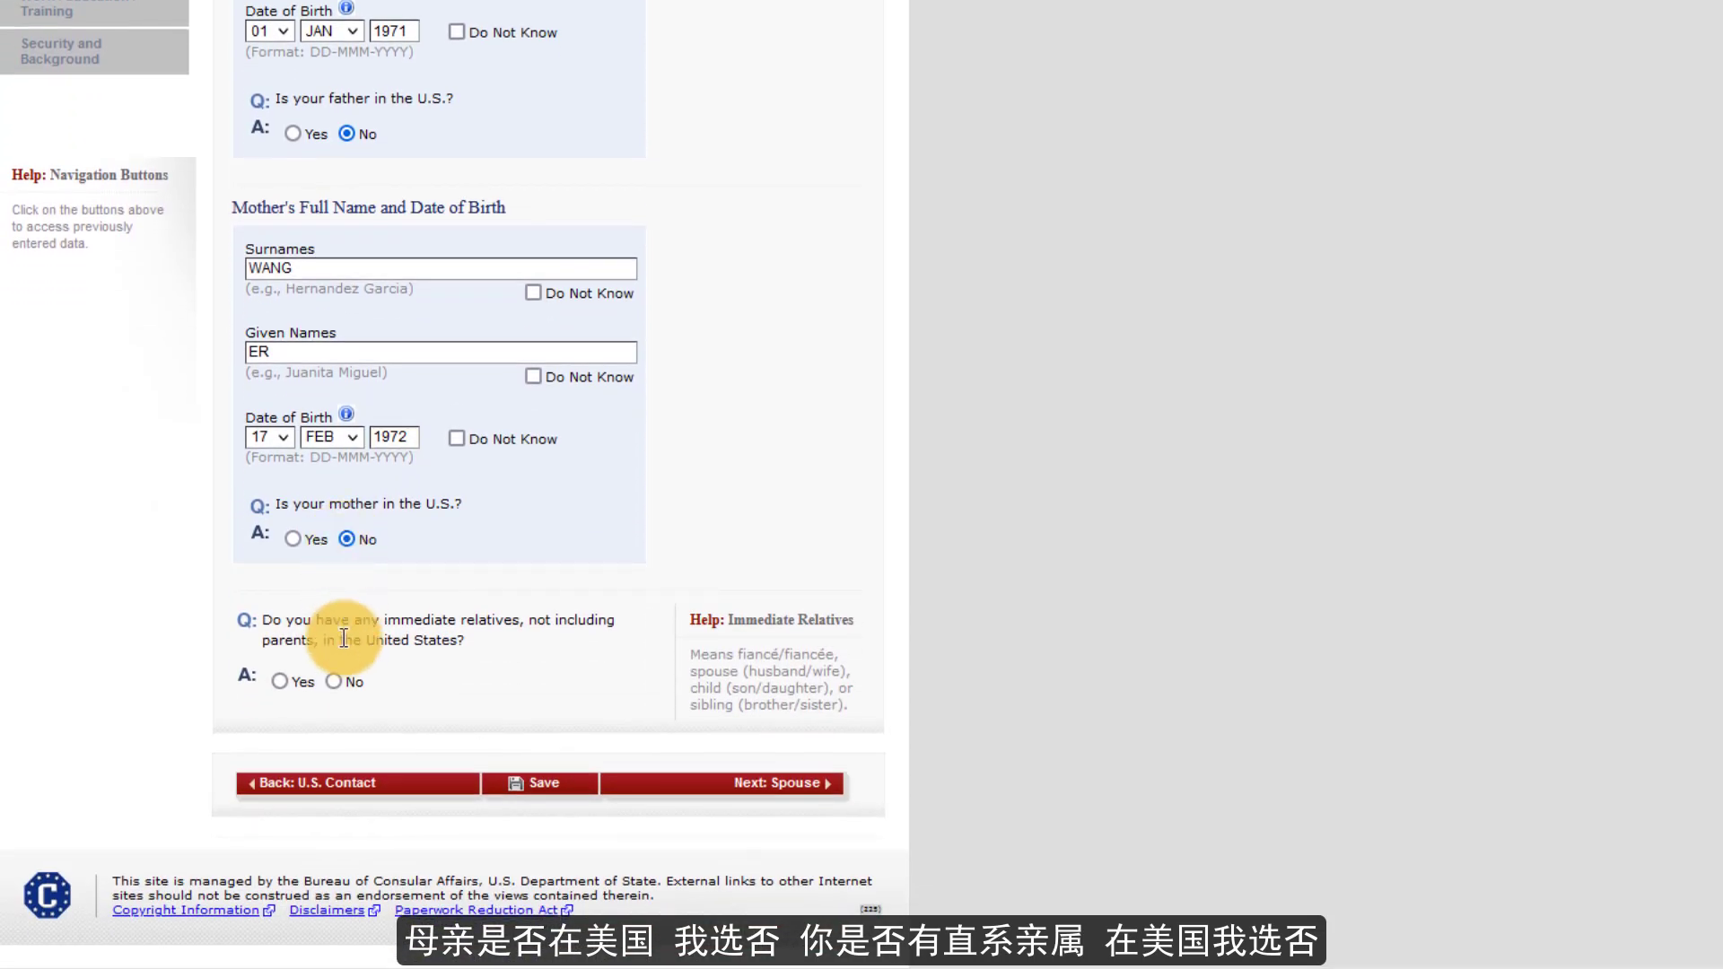
click(333, 682)
scroll(327, 703, up, 3)
scroll(375, 702, down, 3)
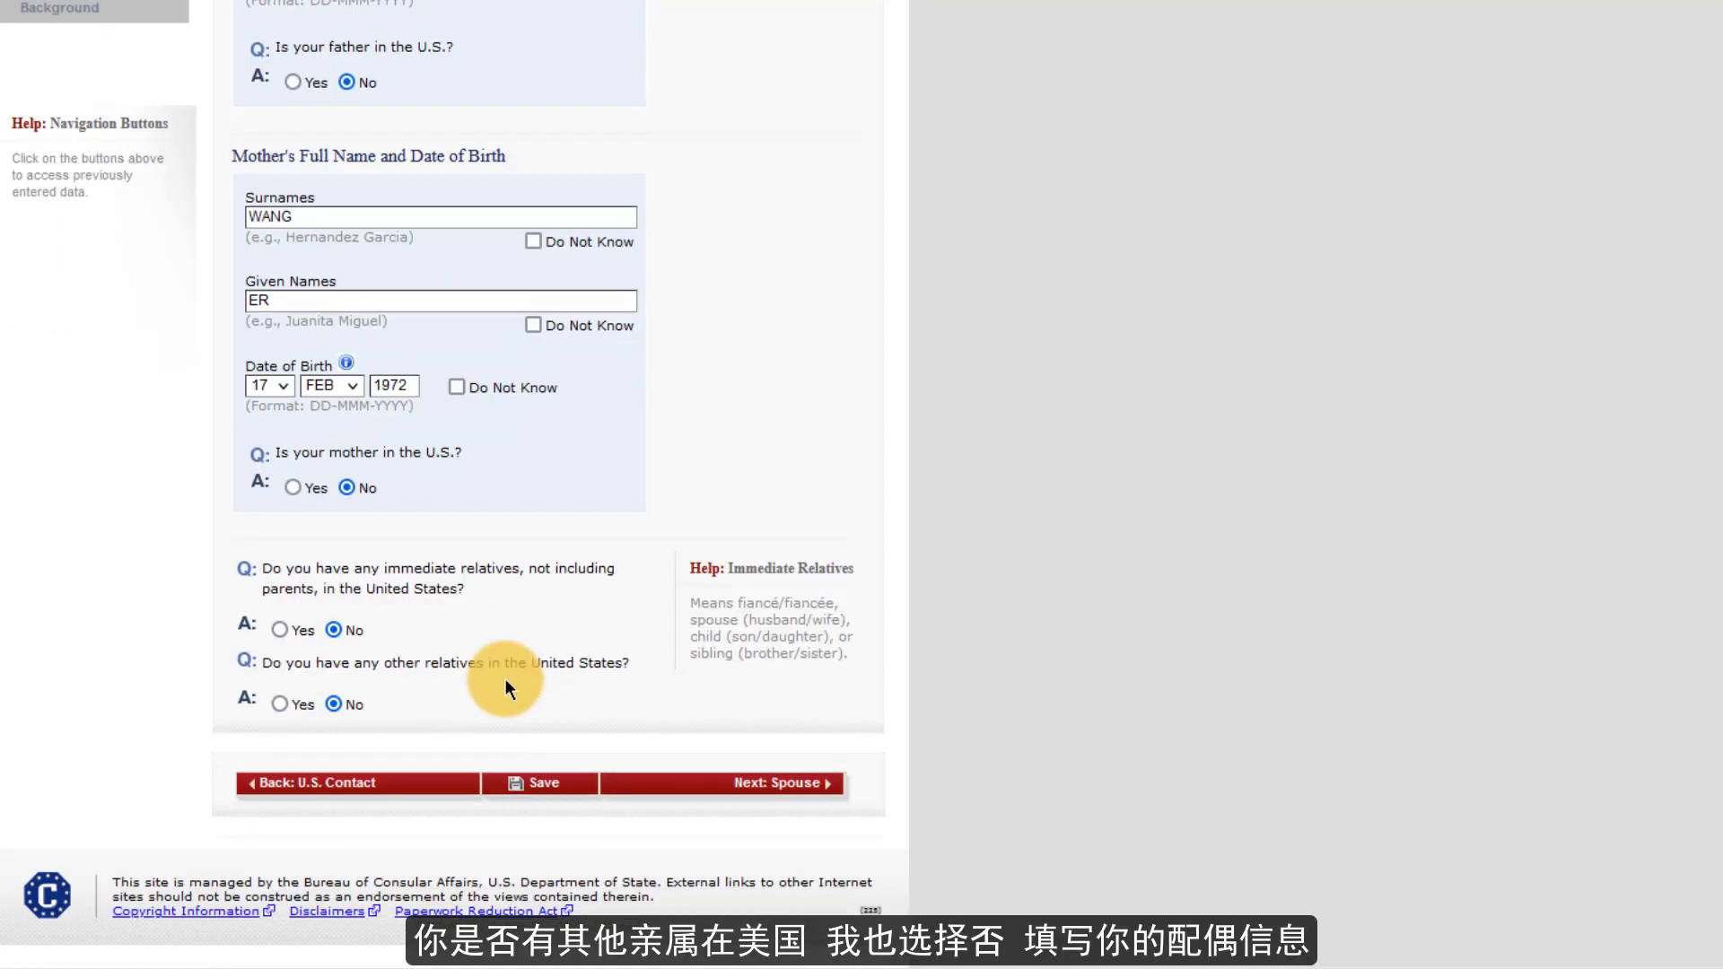
click(547, 794)
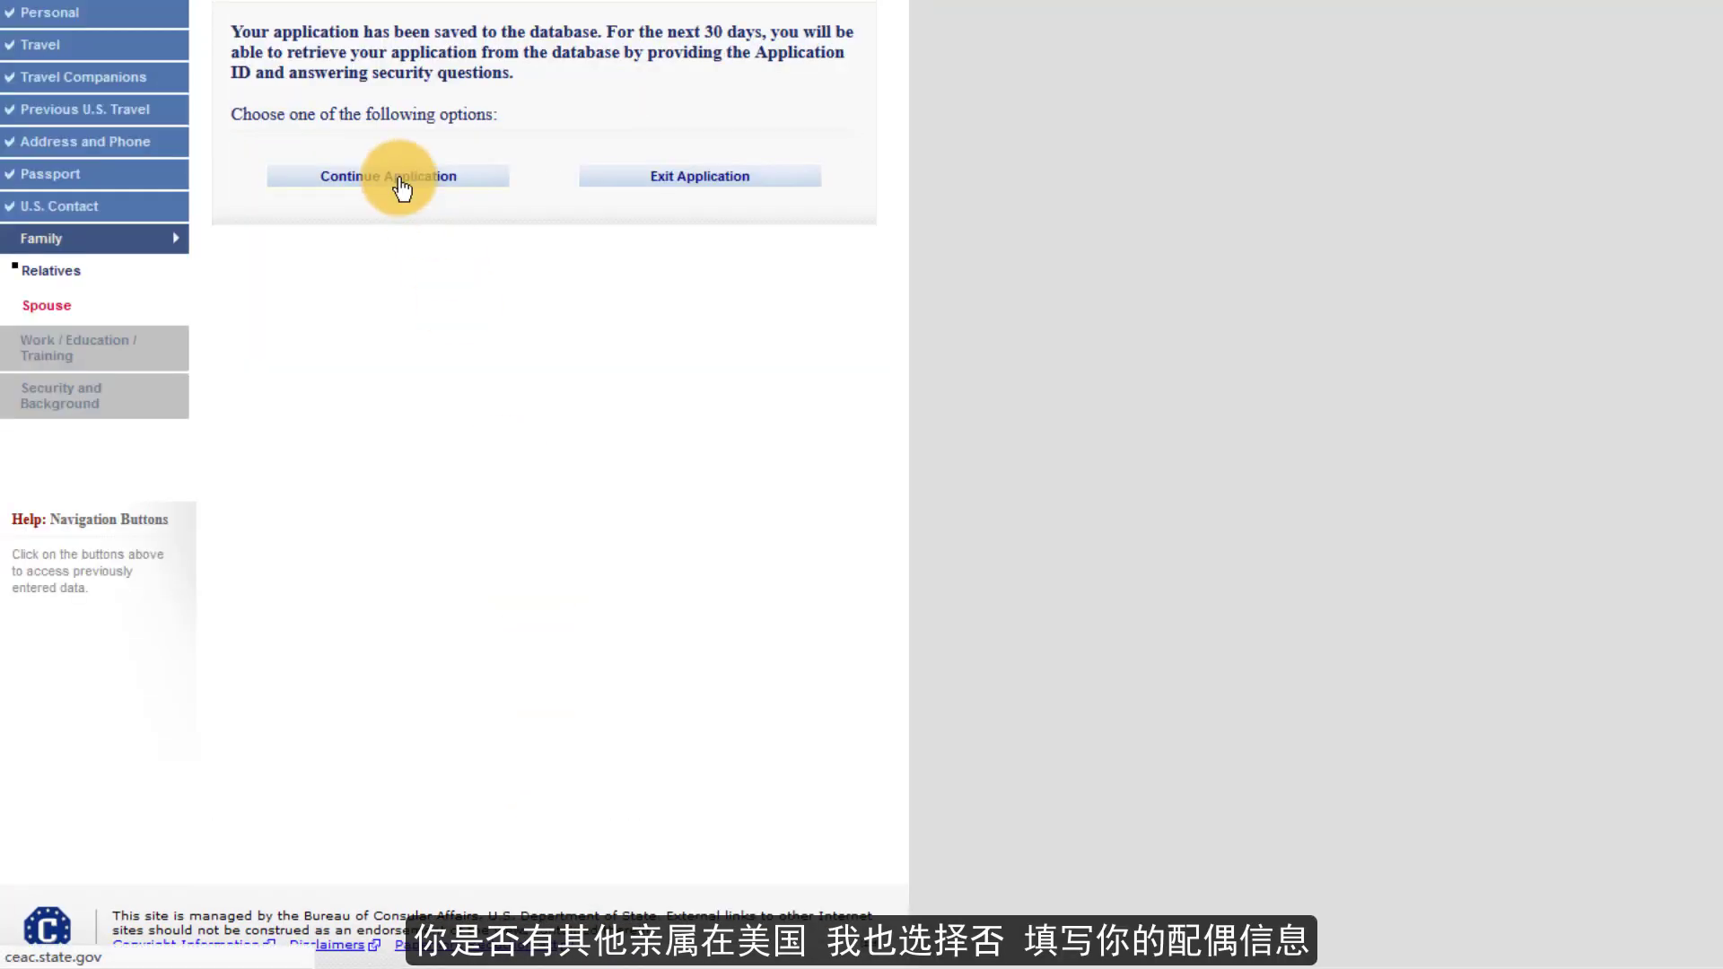
click(398, 179)
scroll(404, 179, down, 6)
click(745, 772)
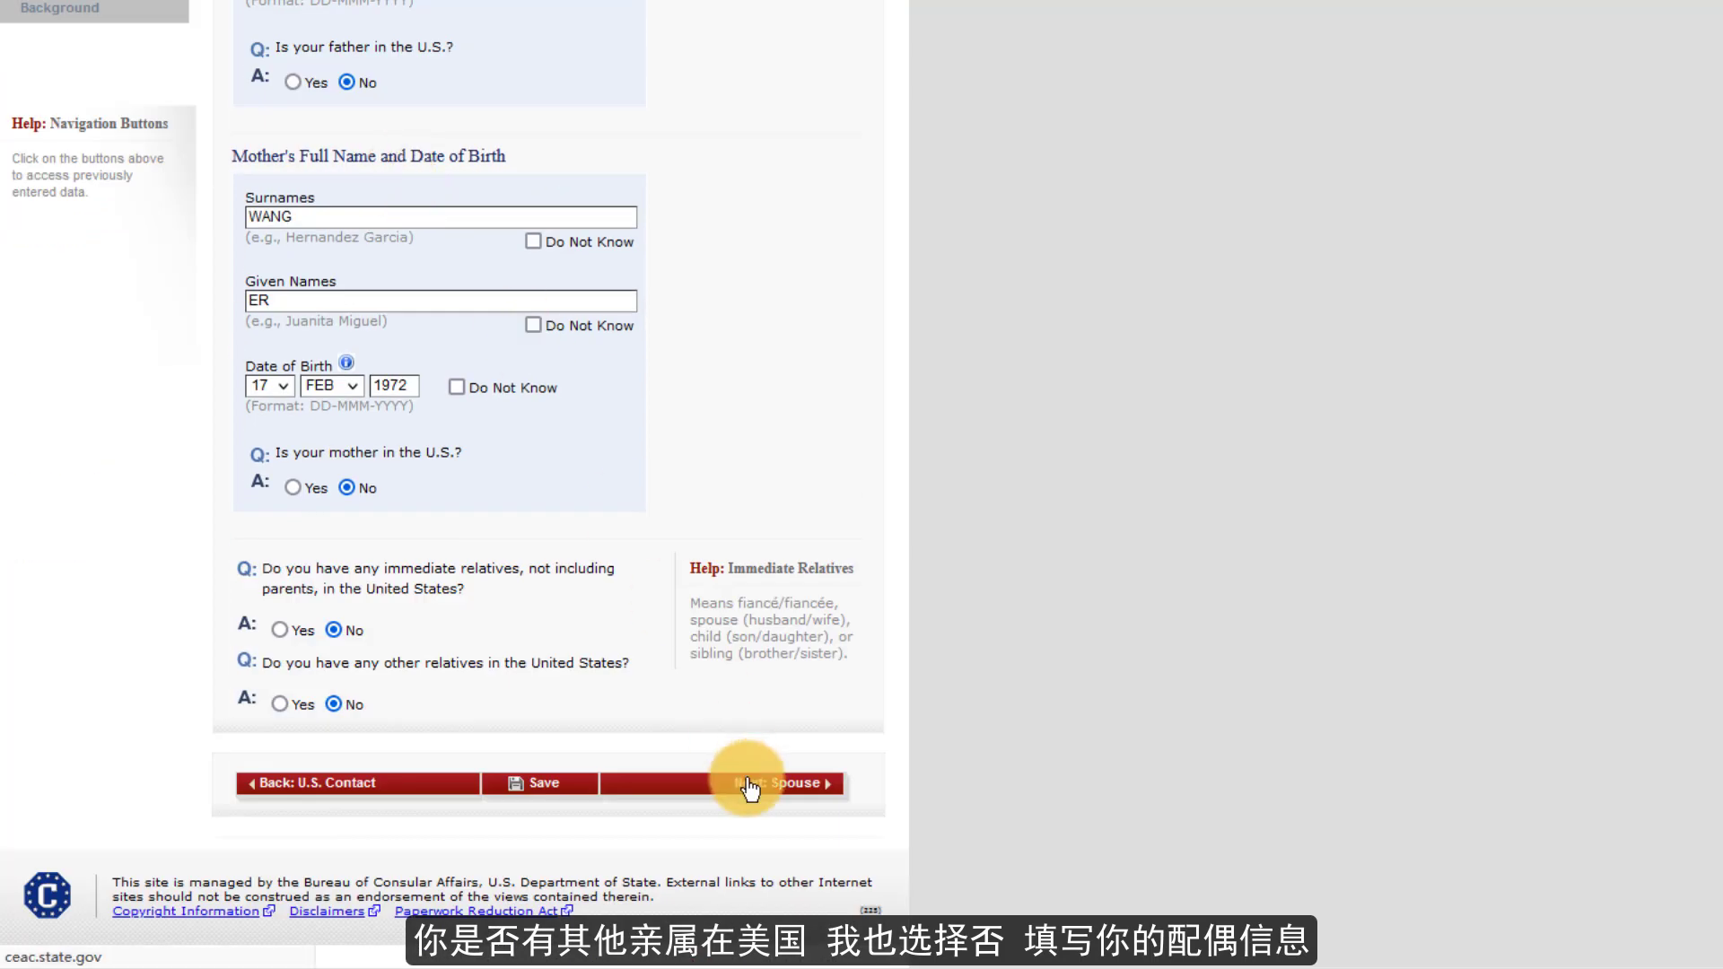
- Enter the spouse's surname and given names with a birth date of 01 JAN
click(330, 194)
text(ZHANG)
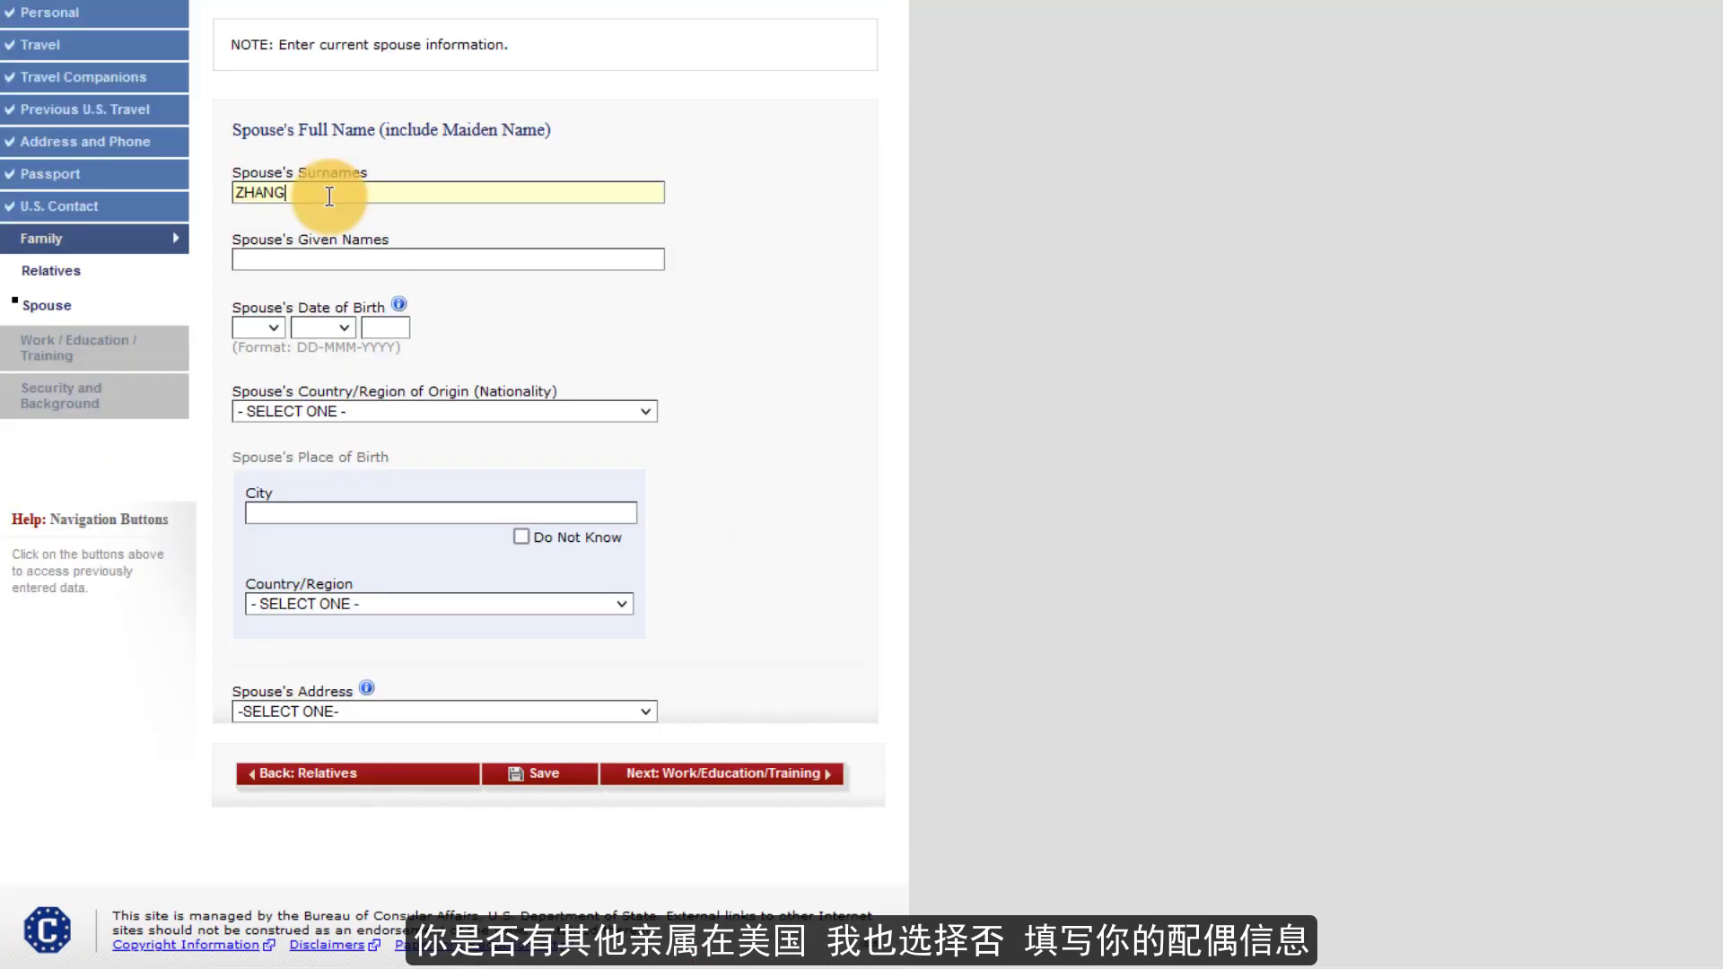
click(326, 259)
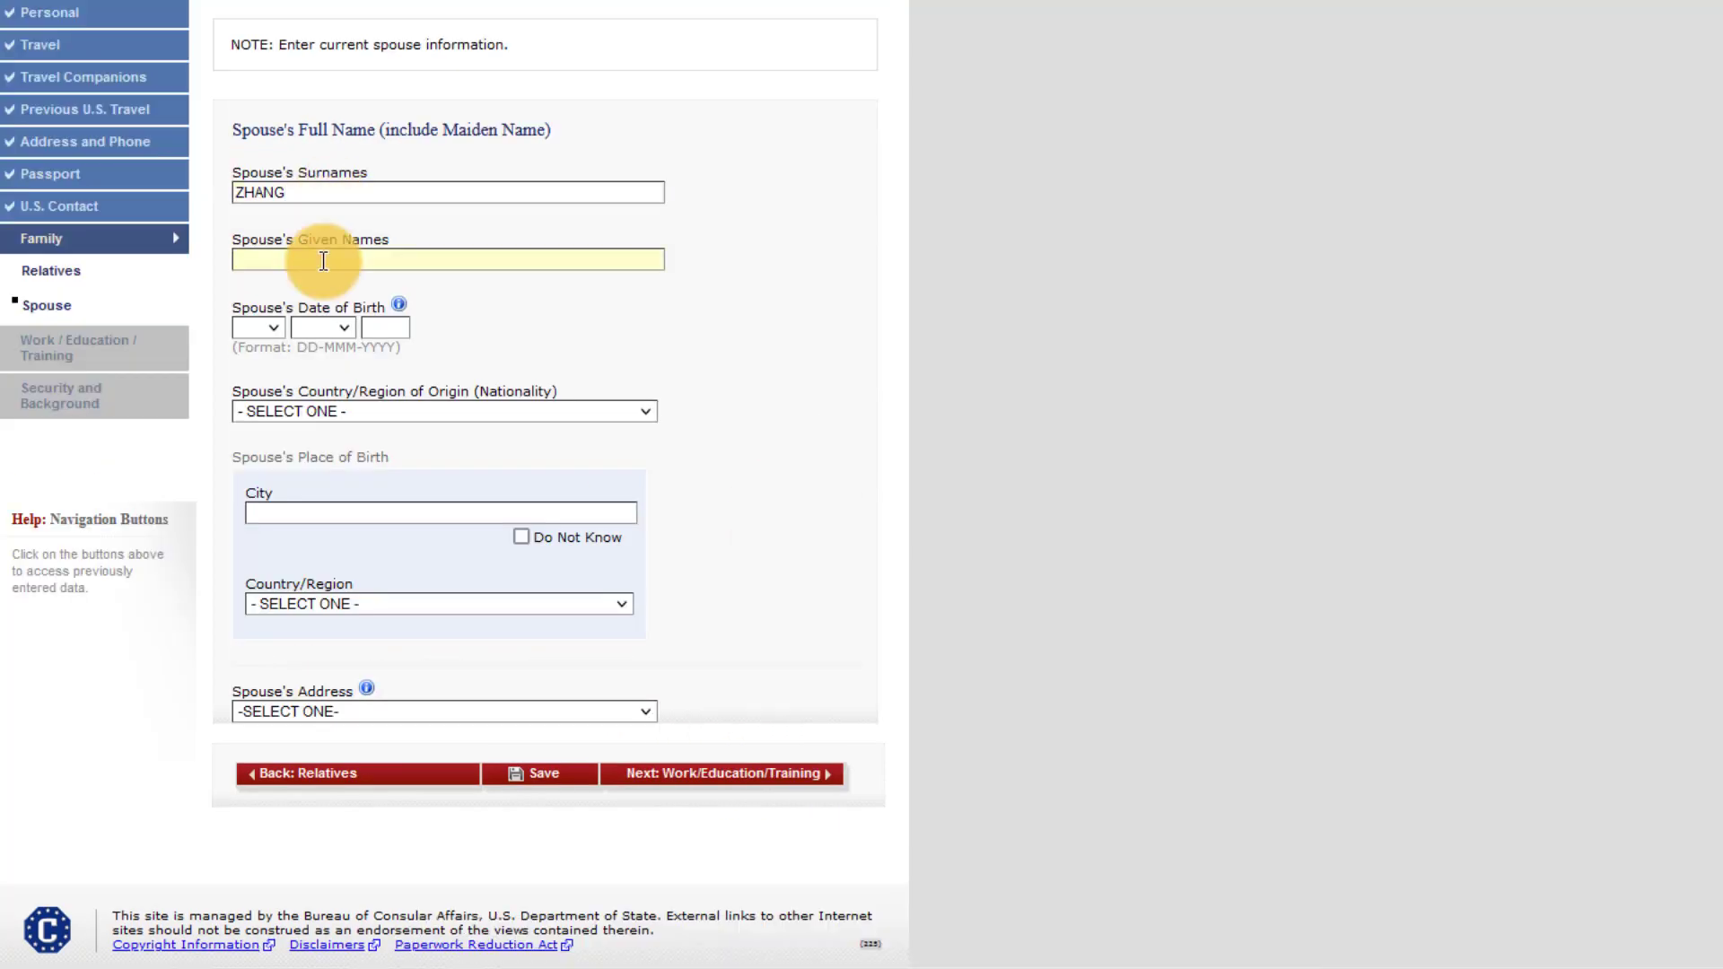
text(YI)
click(258, 328)
click(255, 386)
click(321, 328)
click(319, 379)
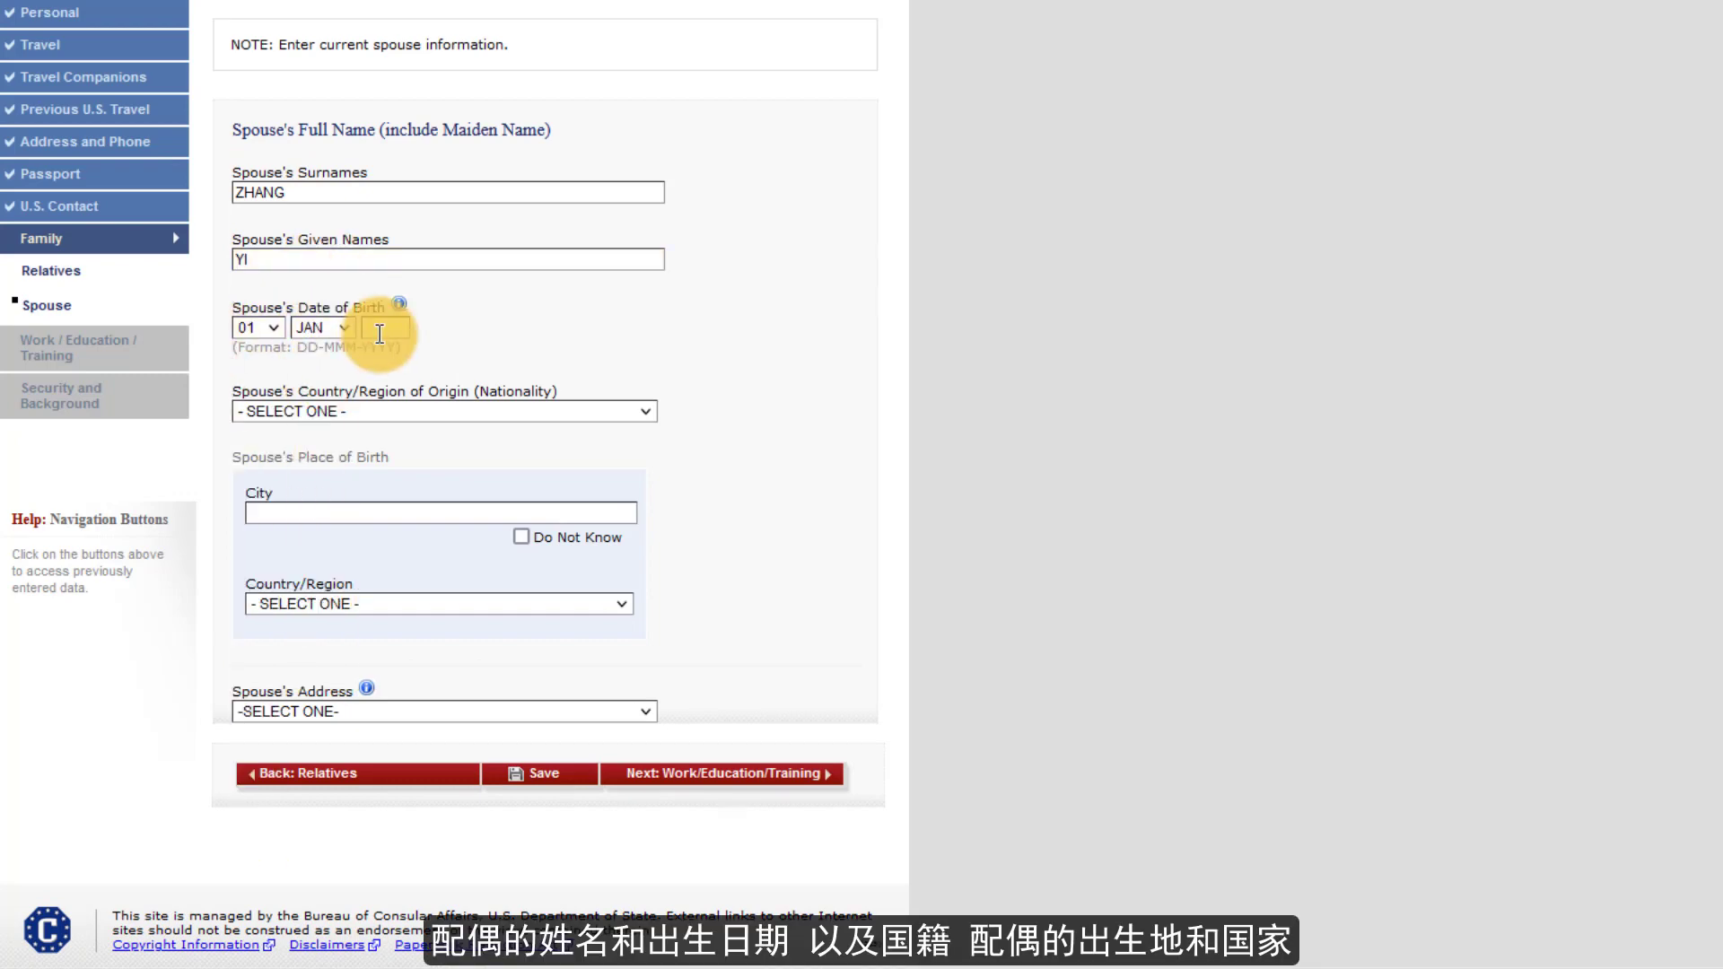
- Set the spouse's nationality to CHINA and birthplace to SHANGHAI, CHINA
click(358, 412)
scroll(352, 644, down, 11)
click(323, 546)
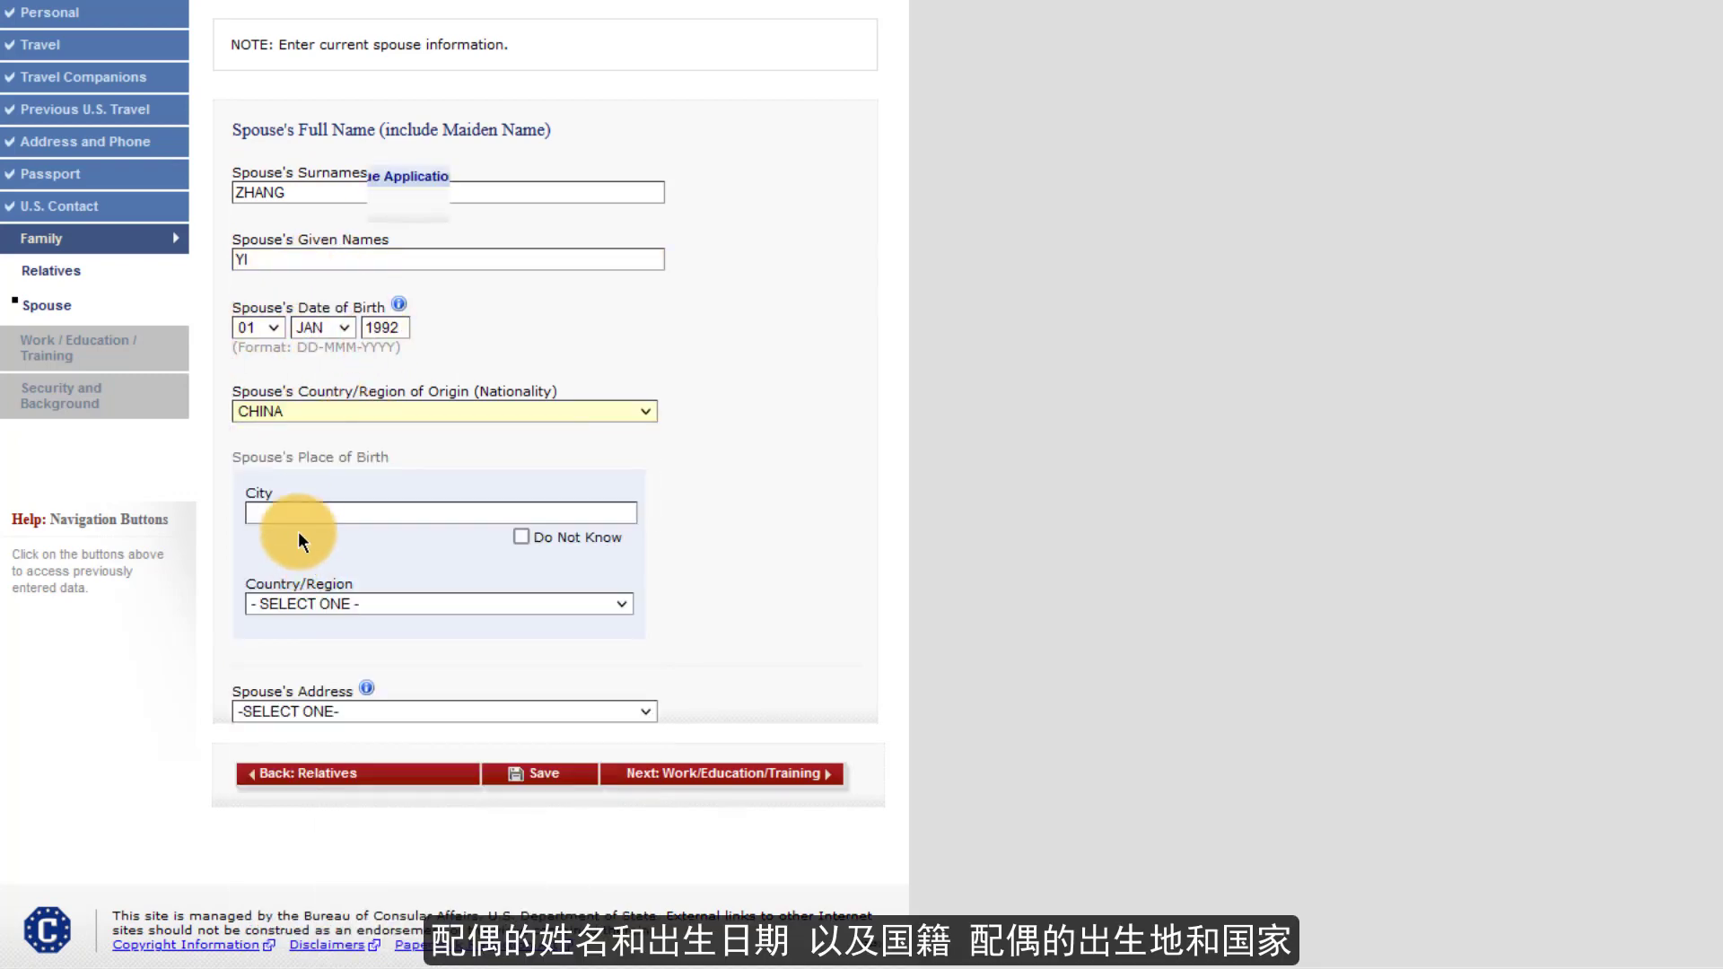
click(297, 511)
text(SHANGHAI)
click(334, 603)
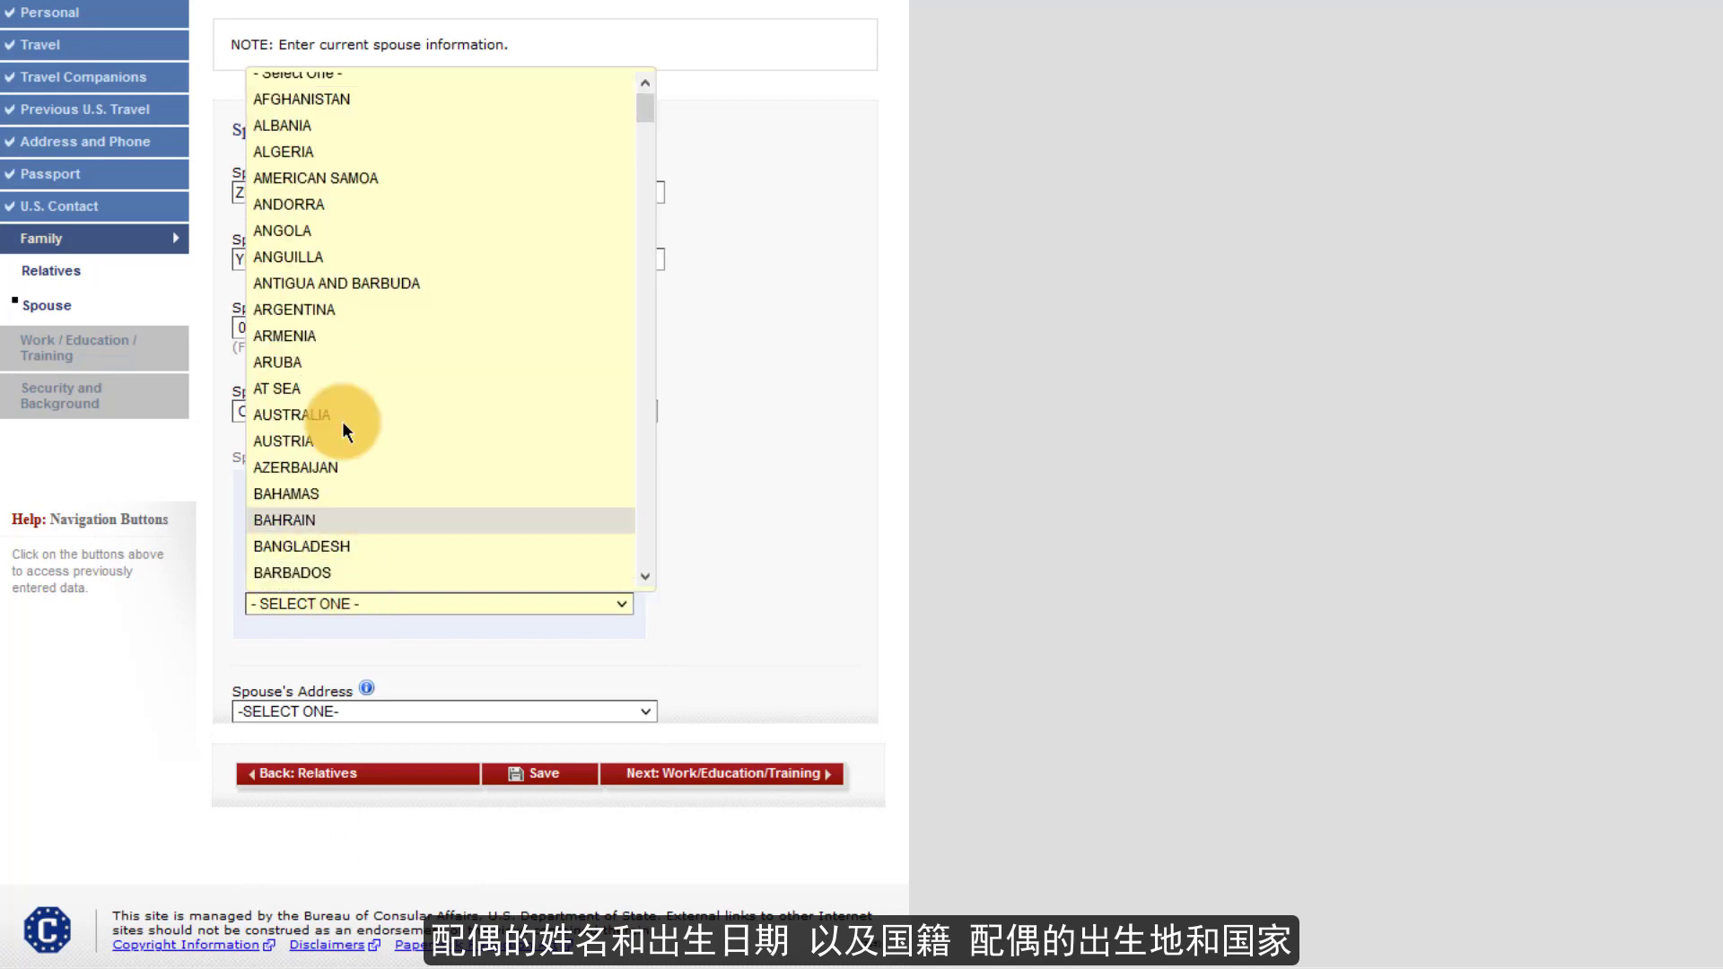
scroll(342, 426, down, 10)
click(325, 464)
- Make the spouse's address Same as Home Address, save, and proceed to Work/Education/Training
click(339, 712)
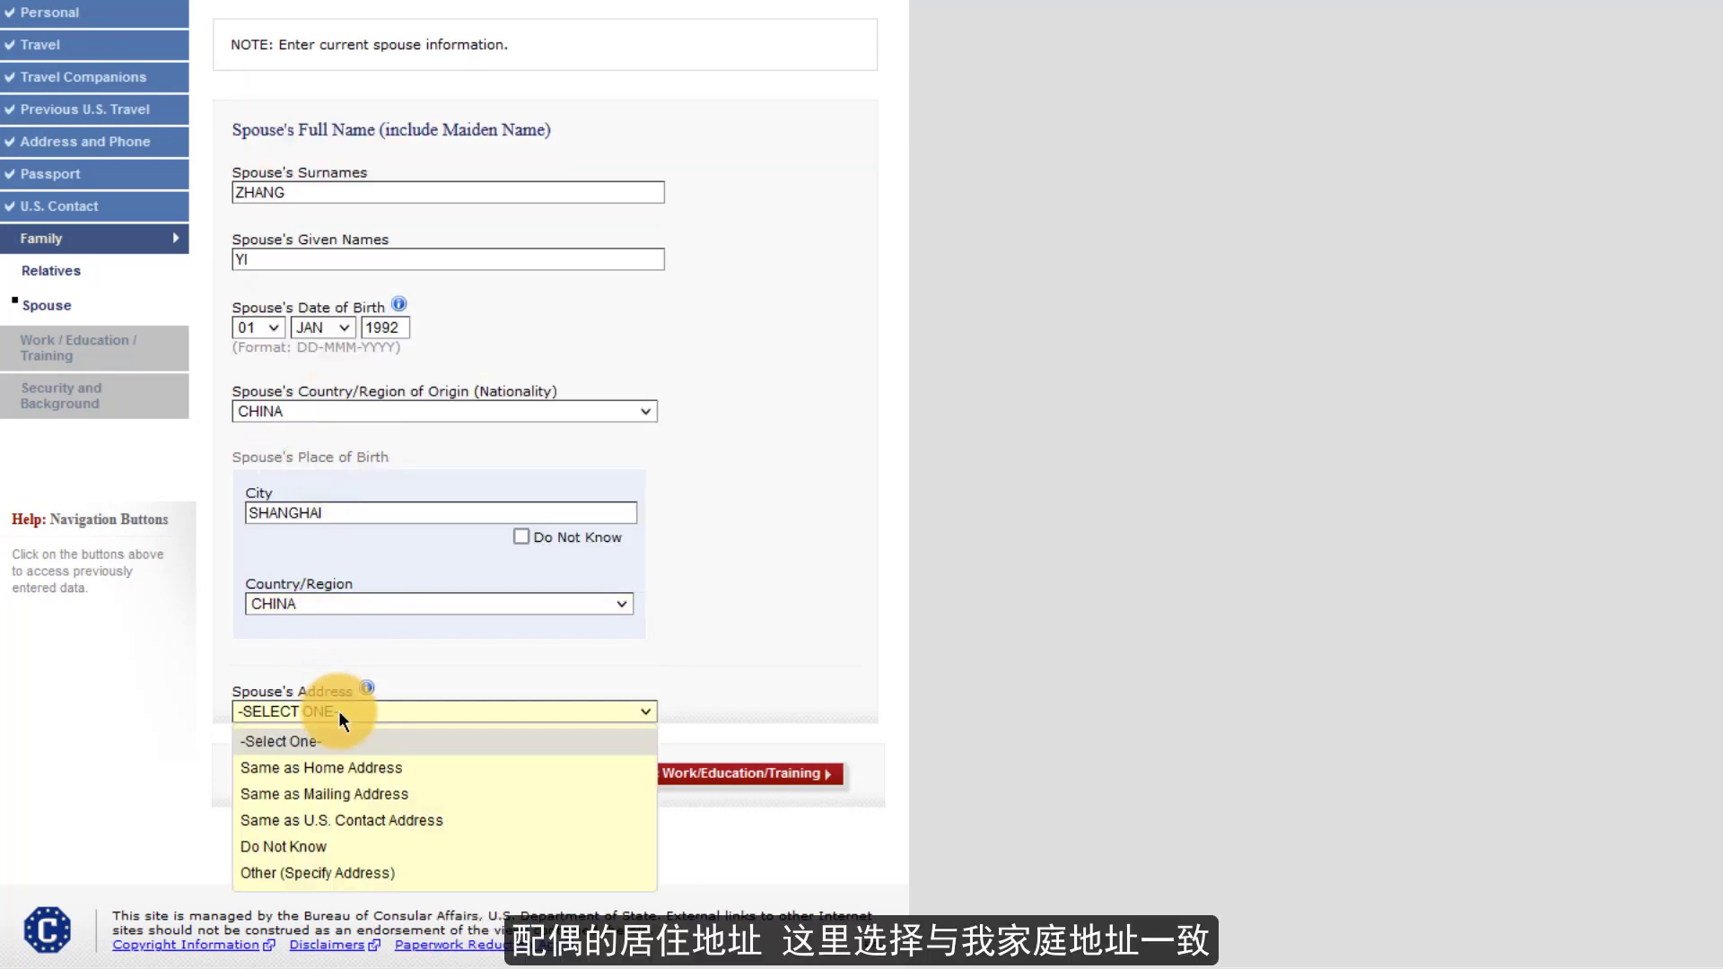
click(337, 767)
click(521, 777)
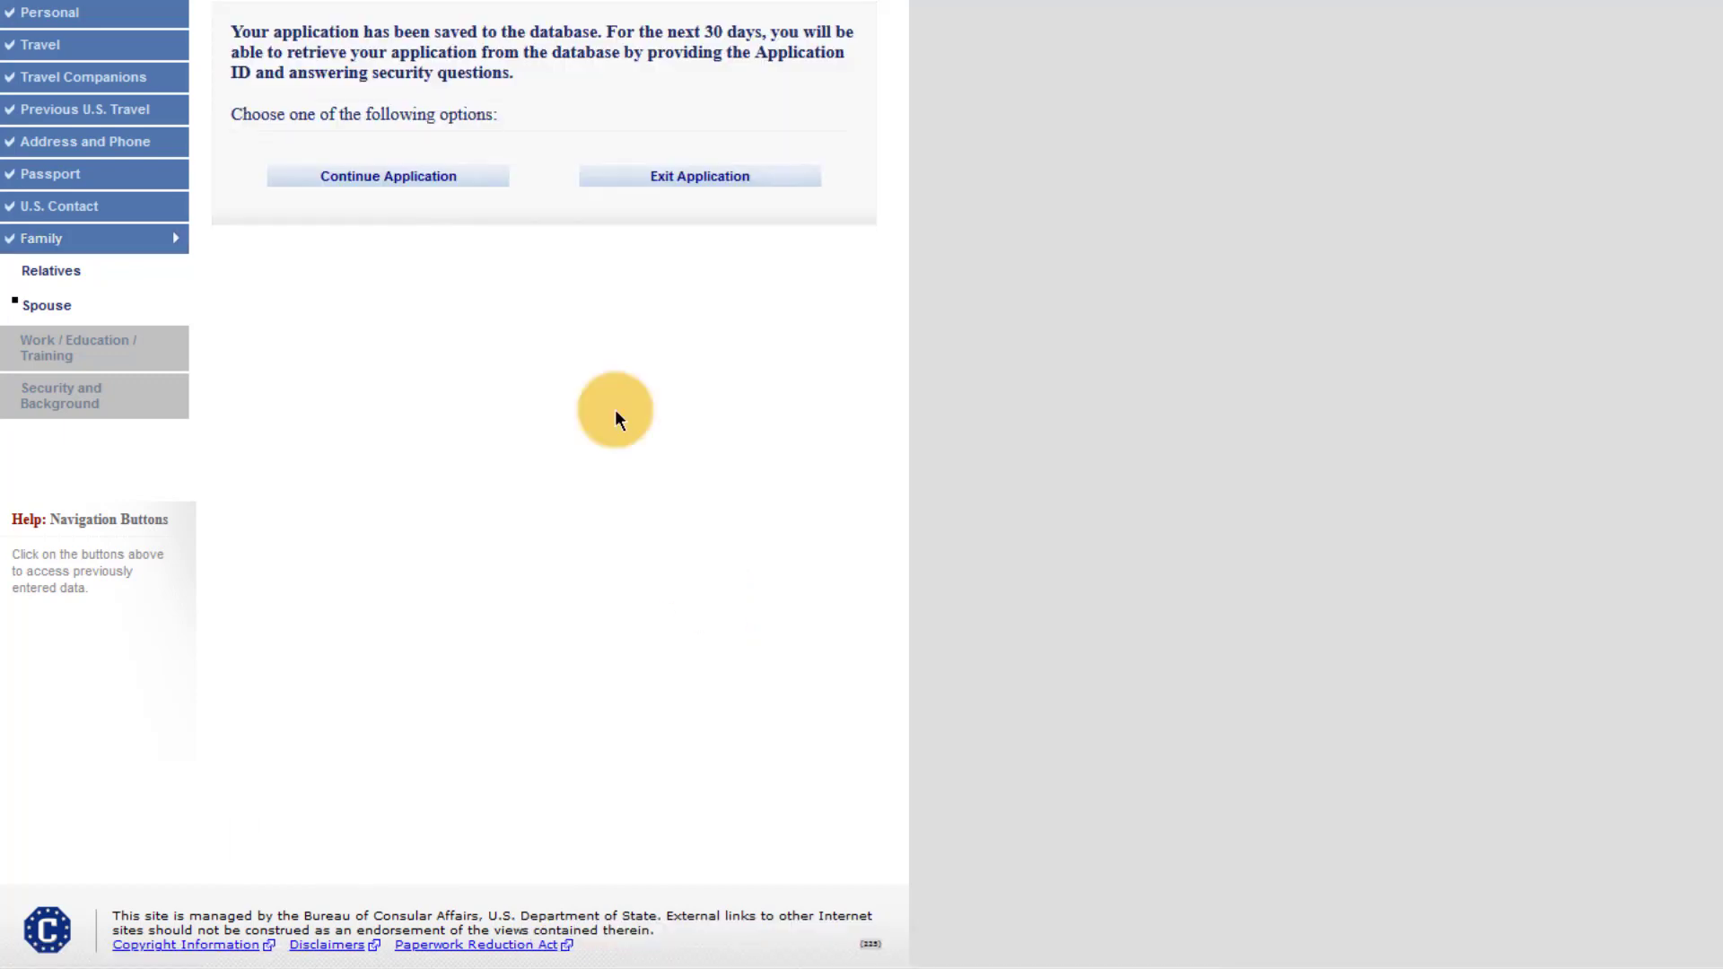
click(401, 176)
click(723, 775)
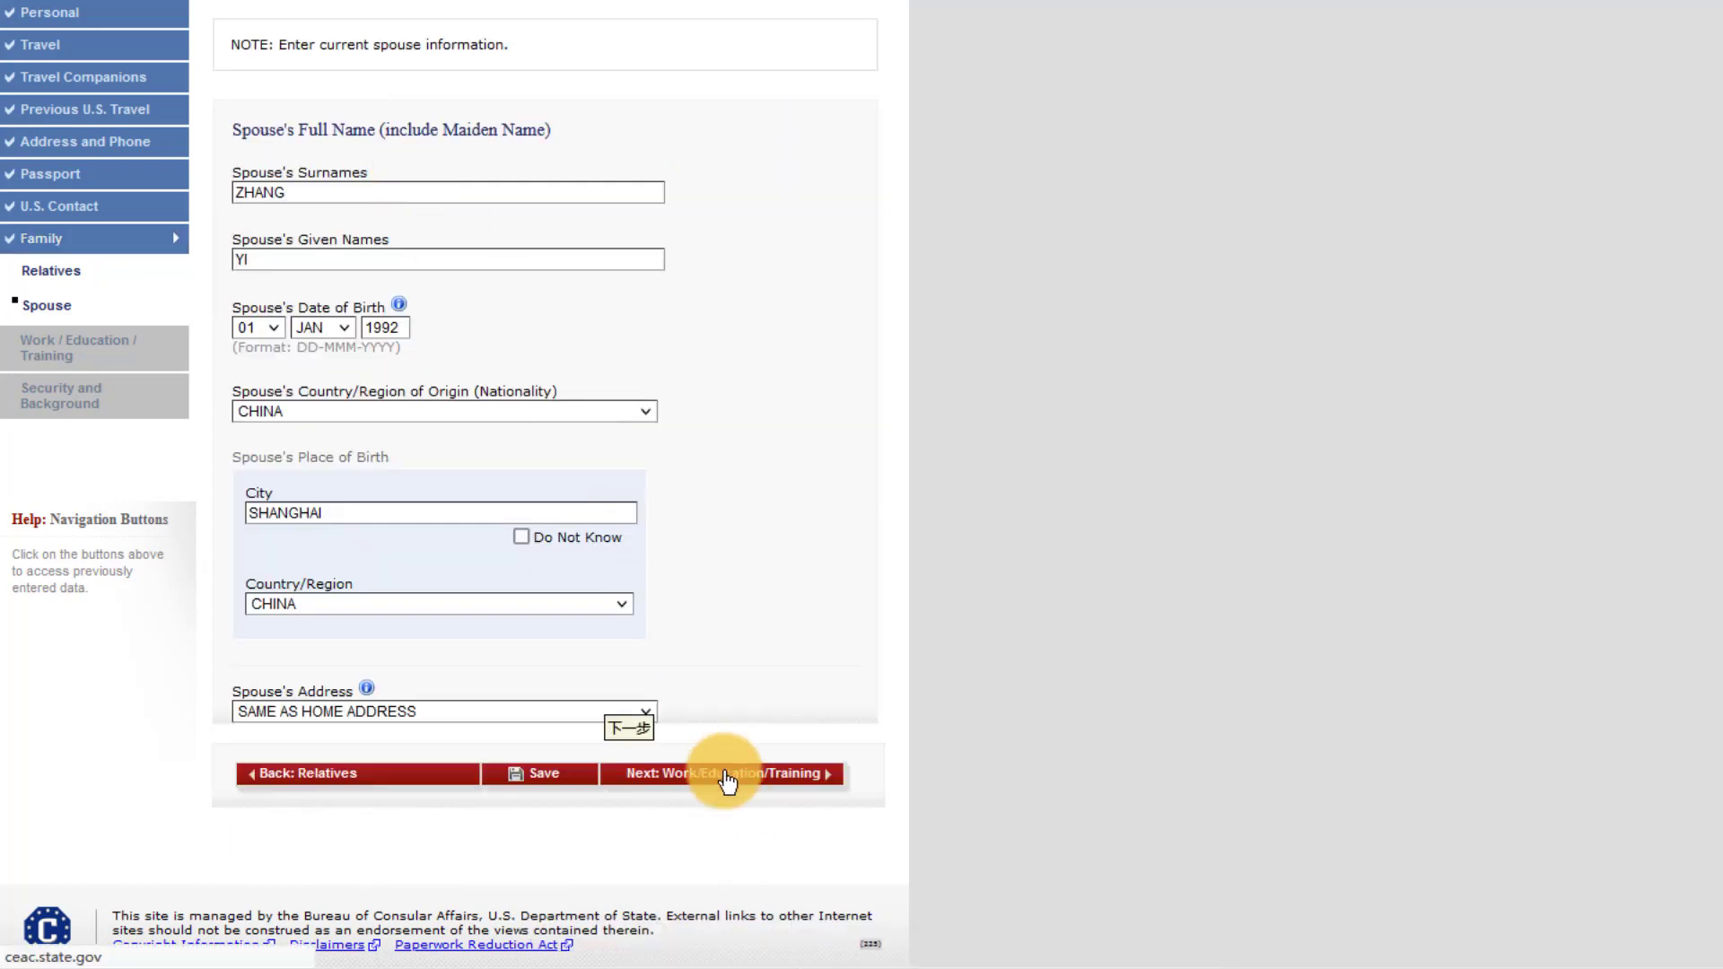
- Choose COMPUTER SCIENCE as primary occupation and enter the present employer's name and Shanghai address
click(365, 474)
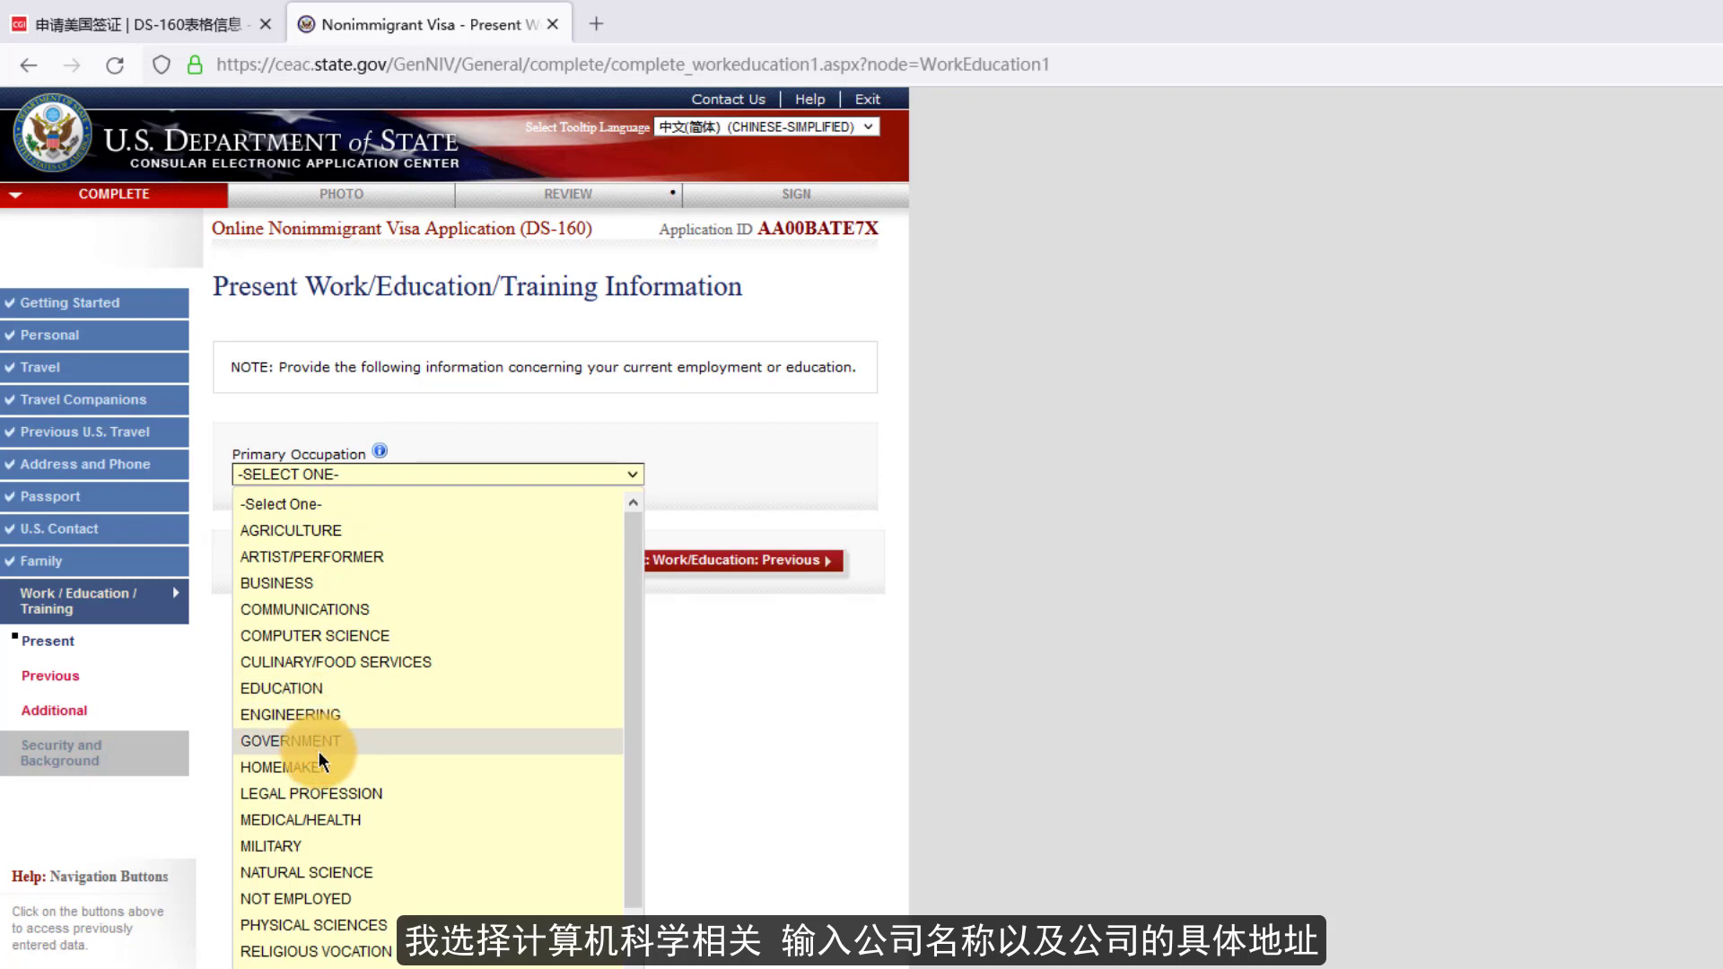
click(319, 637)
click(493, 562)
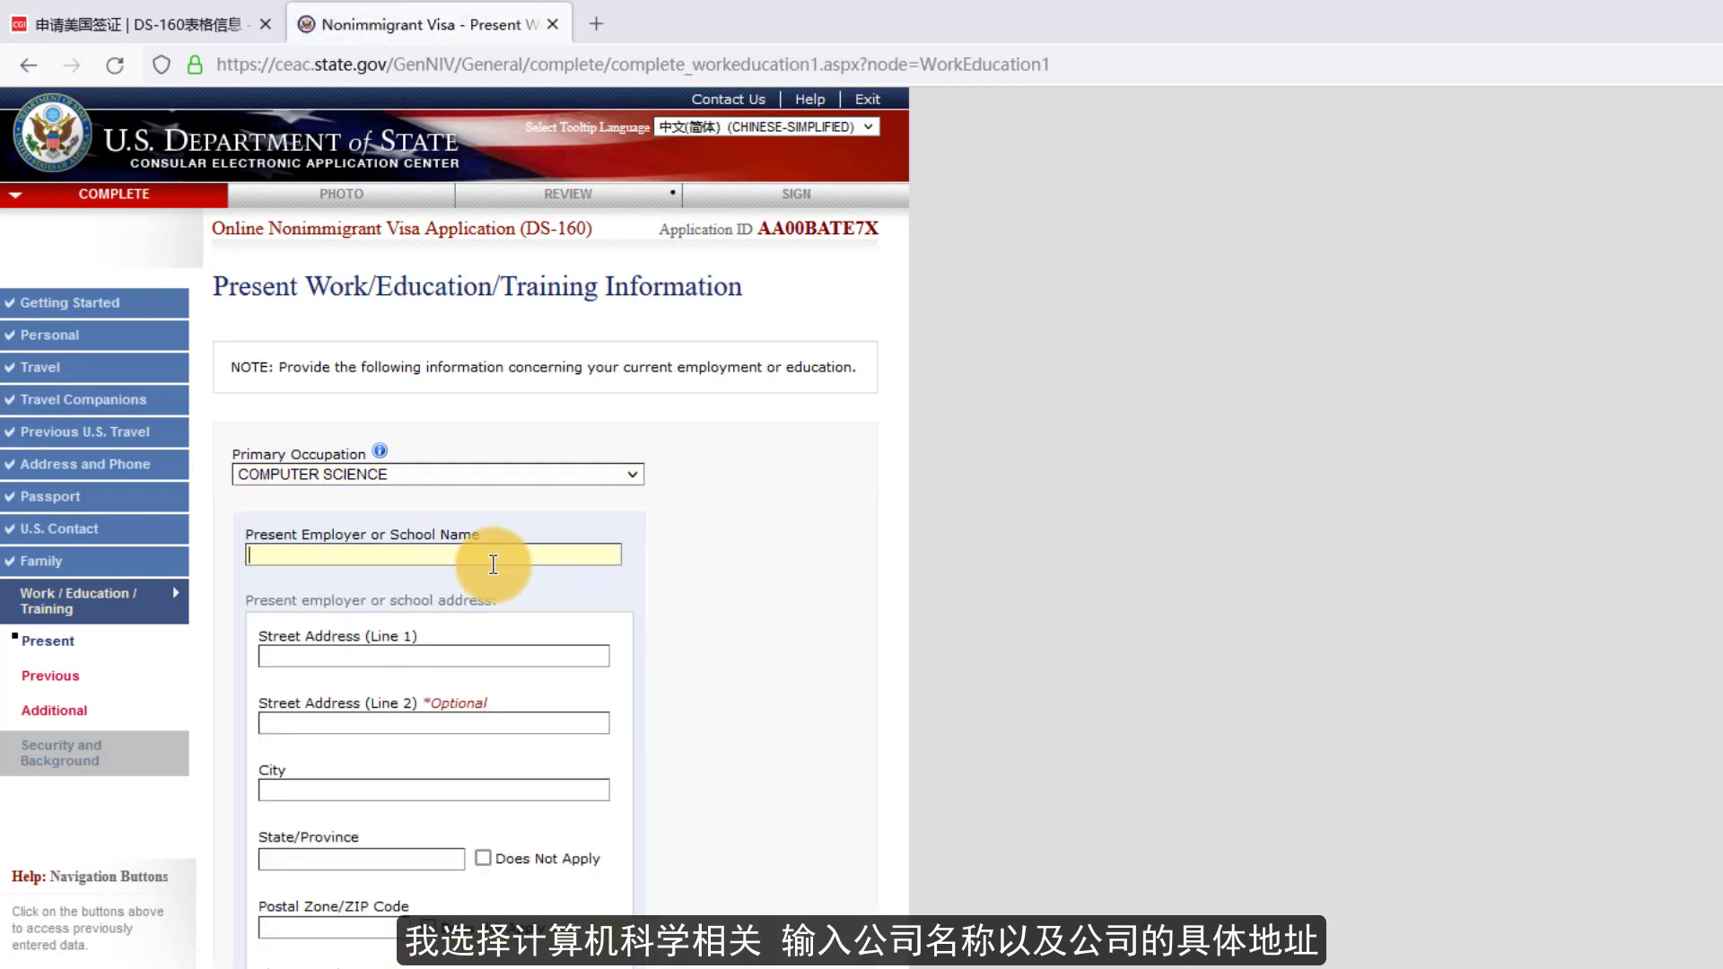
text(XX)
key(Tab)
text(XX)
click(359, 789)
text(SHANGHAI)
key(Tab)
text(SHANGHA)
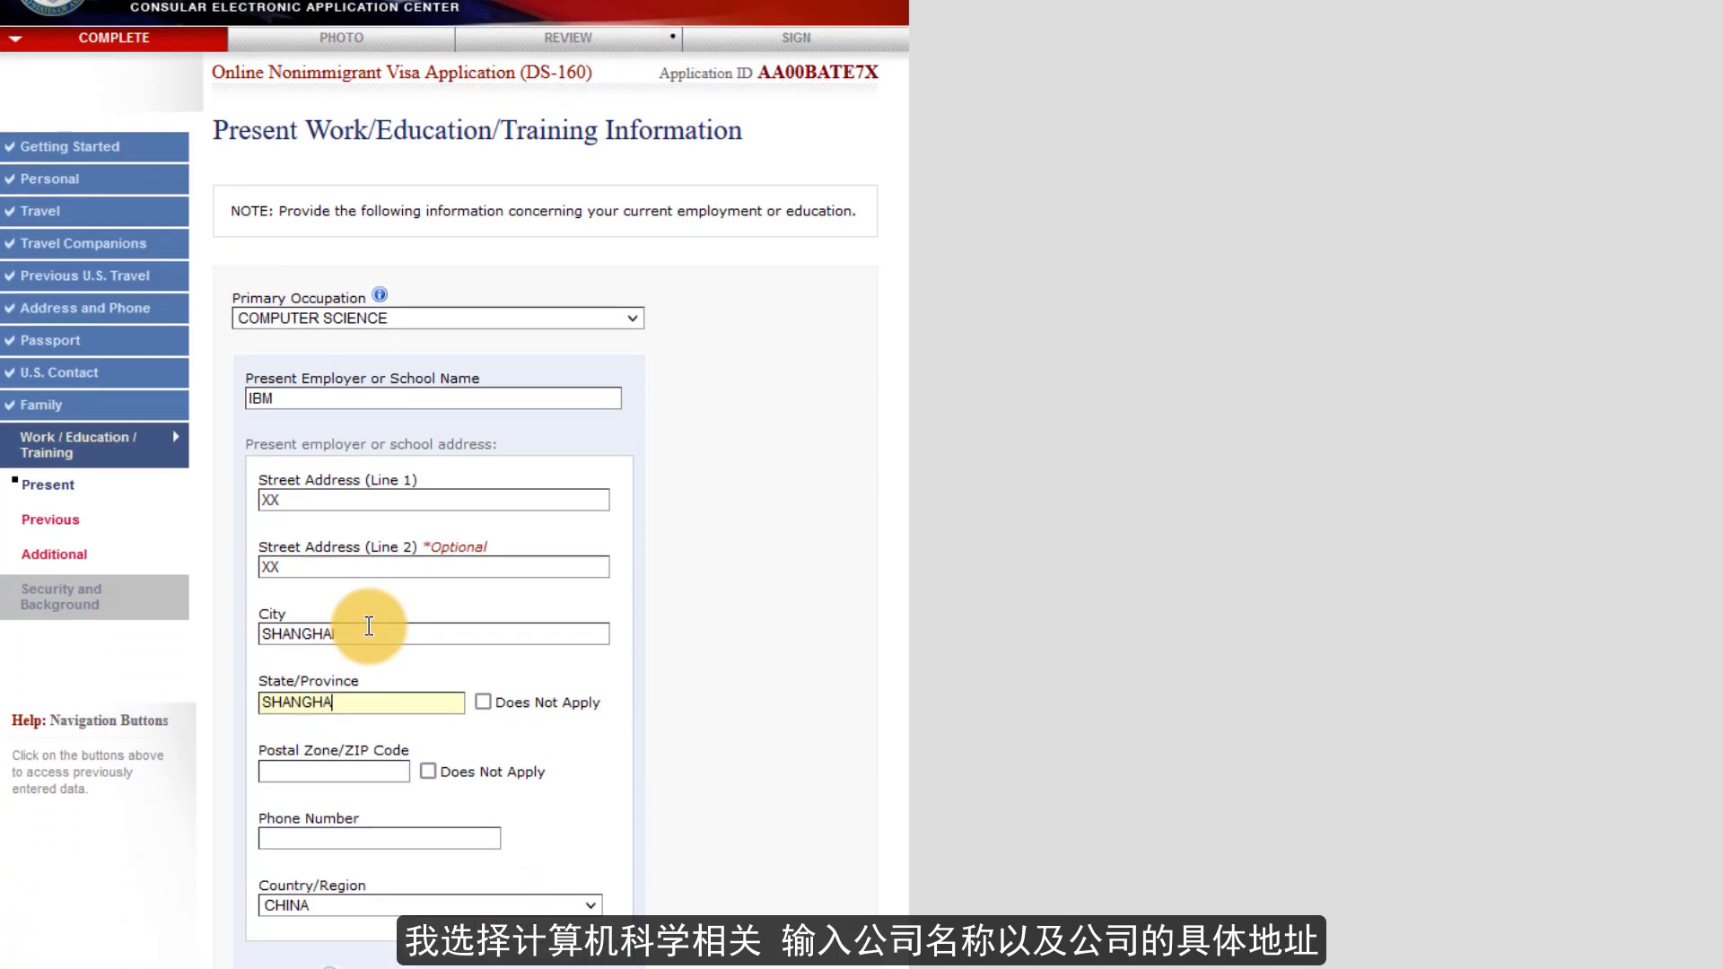
text(I)
click(334, 771)
text(31100)
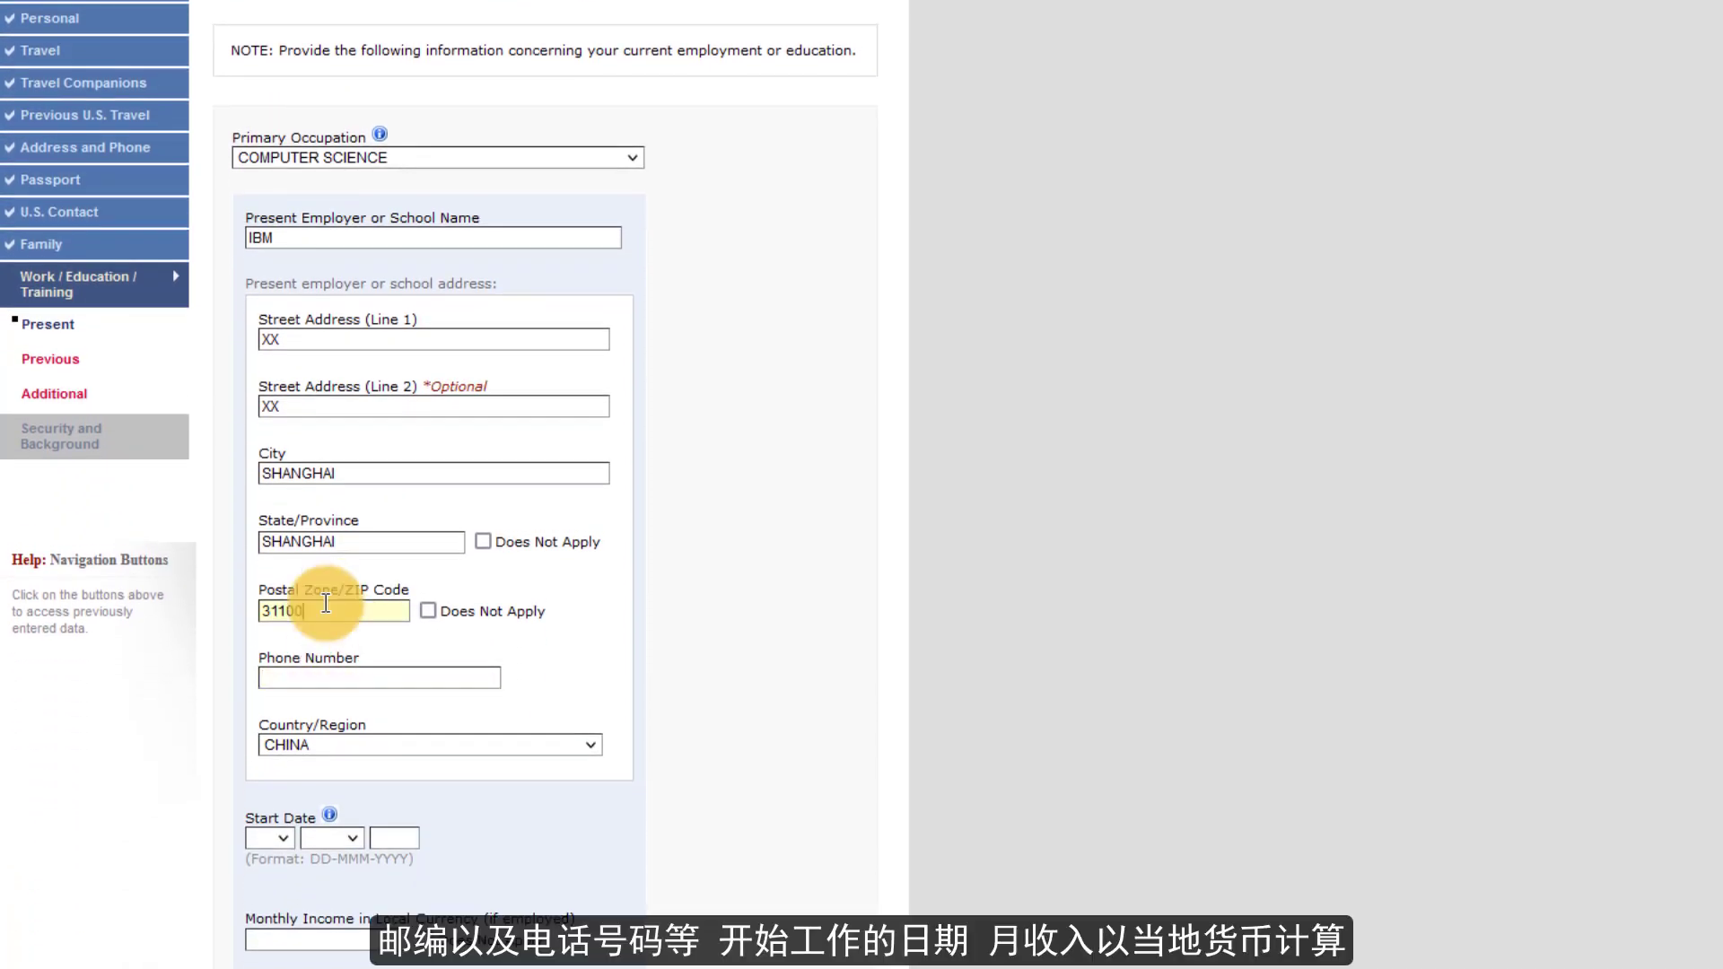
text(1)
- Fill in the employer's phone number and set the start date to 01 JAN 2008
click(306, 675)
text(1)
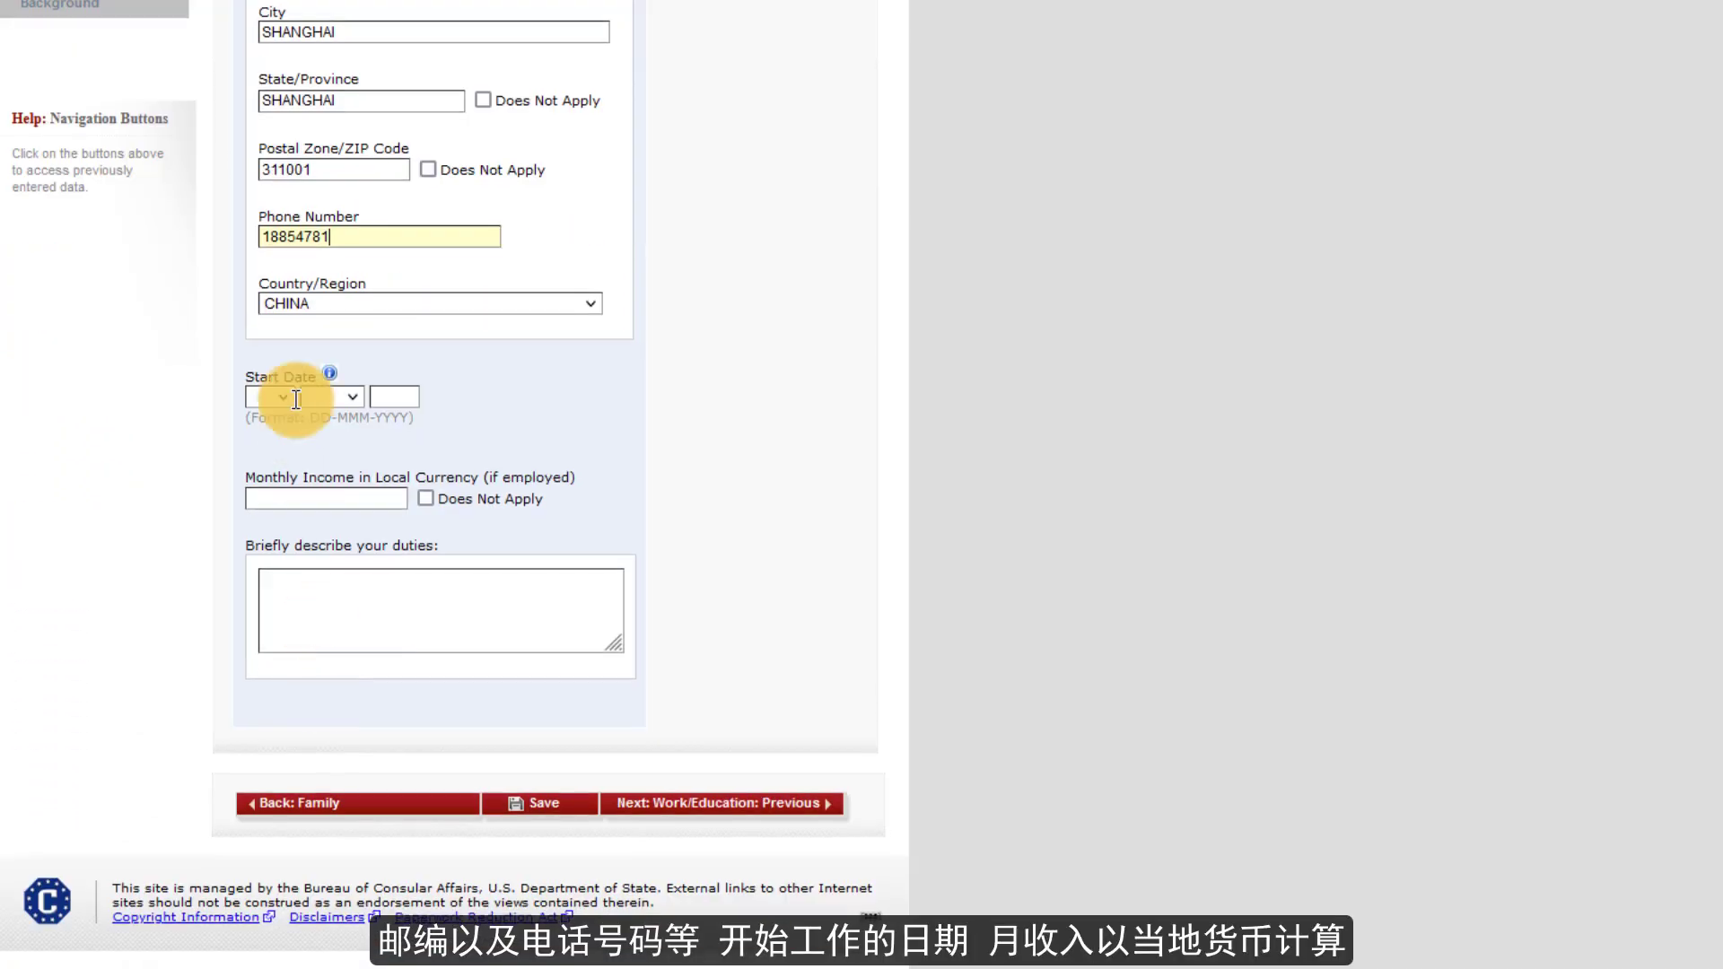
click(285, 838)
click(269, 880)
click(331, 838)
click(331, 880)
click(381, 845)
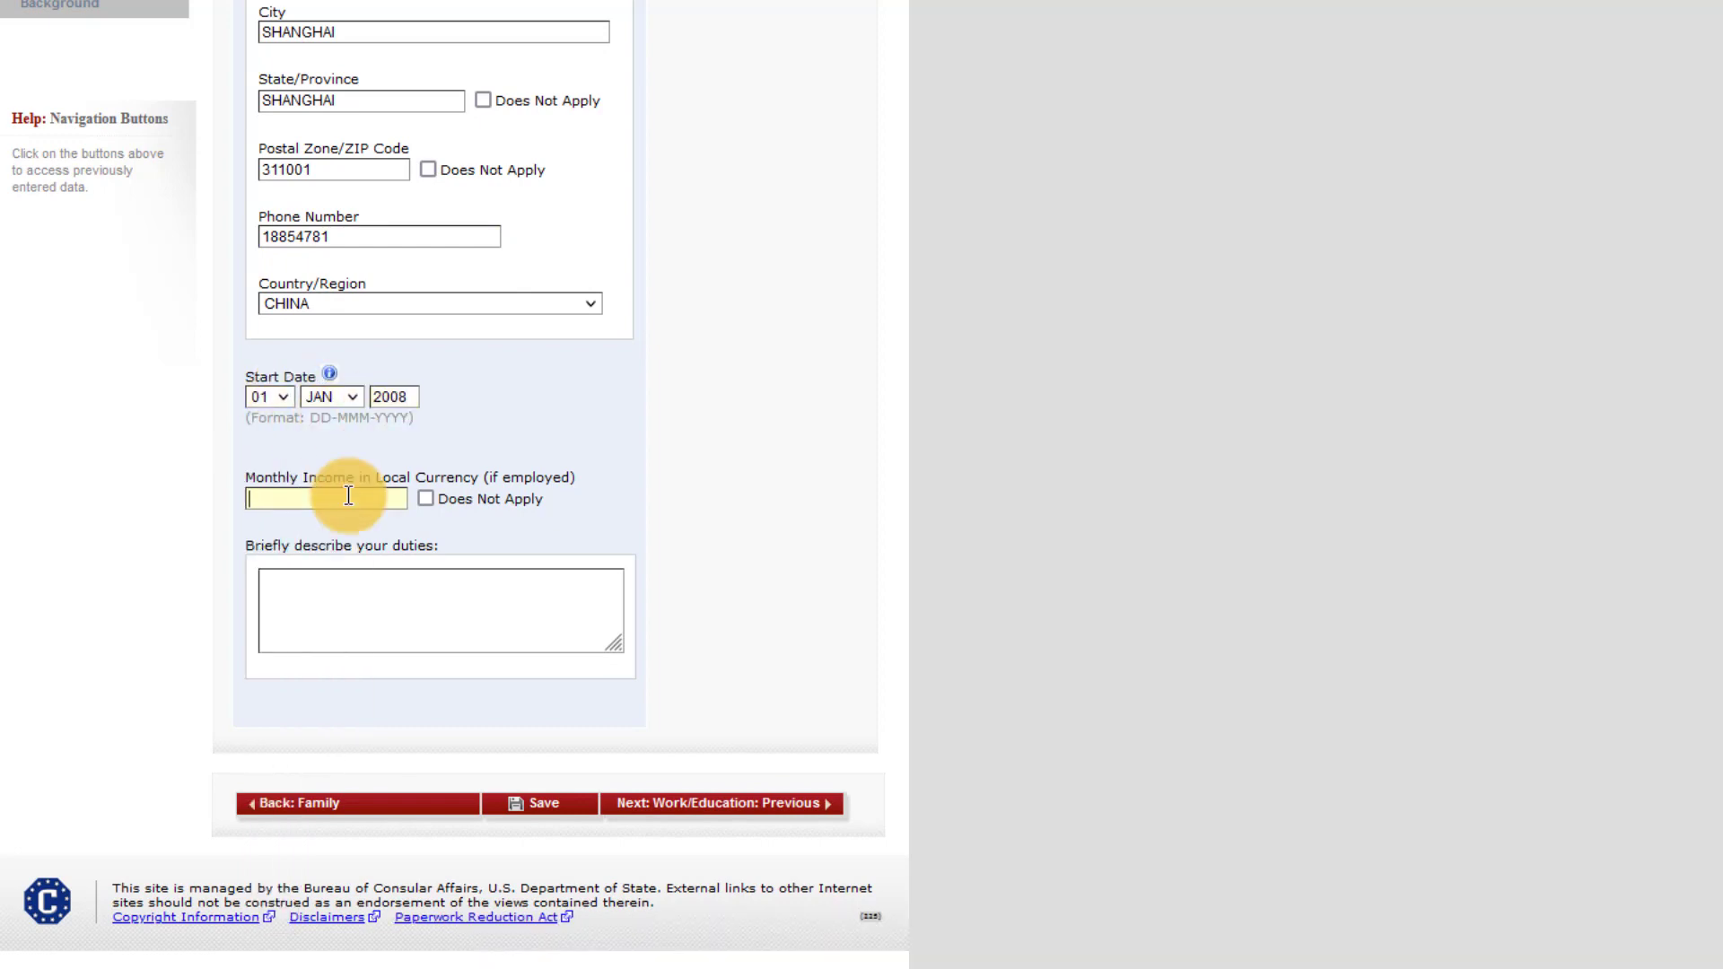
- Describe duties as 'SOFTWARE DEVELOP AND DEBUG', save, and continue the application
click(348, 589)
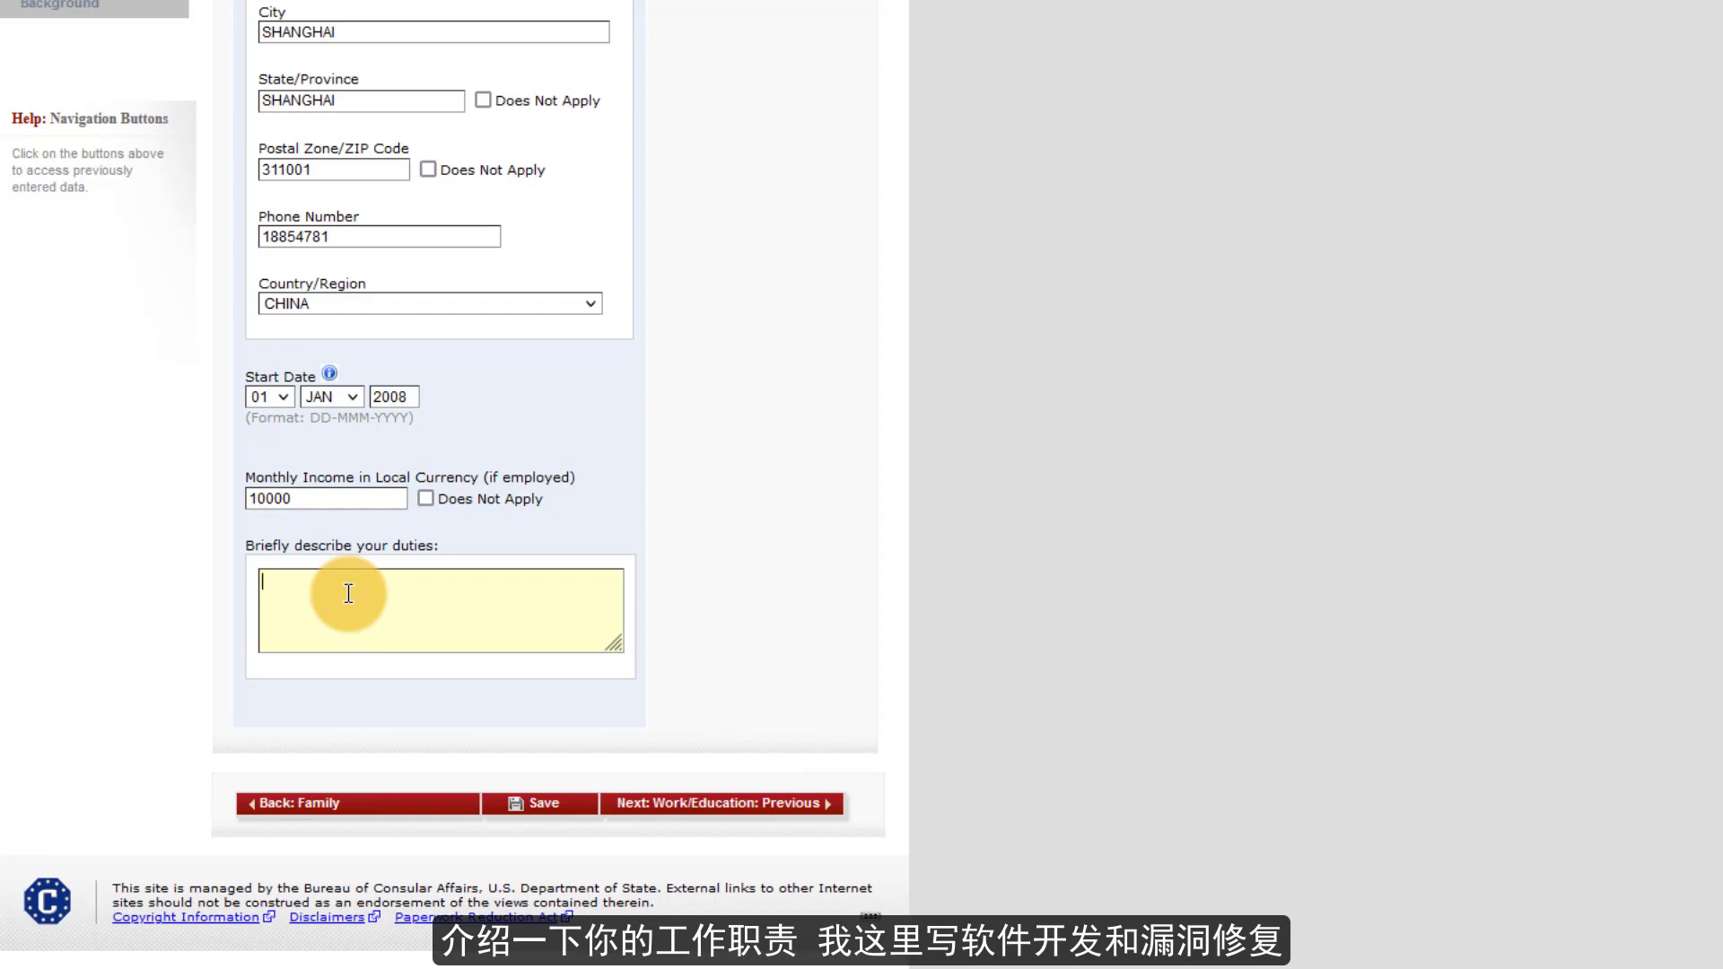
text(SOFTWARE DEVELOP AND)
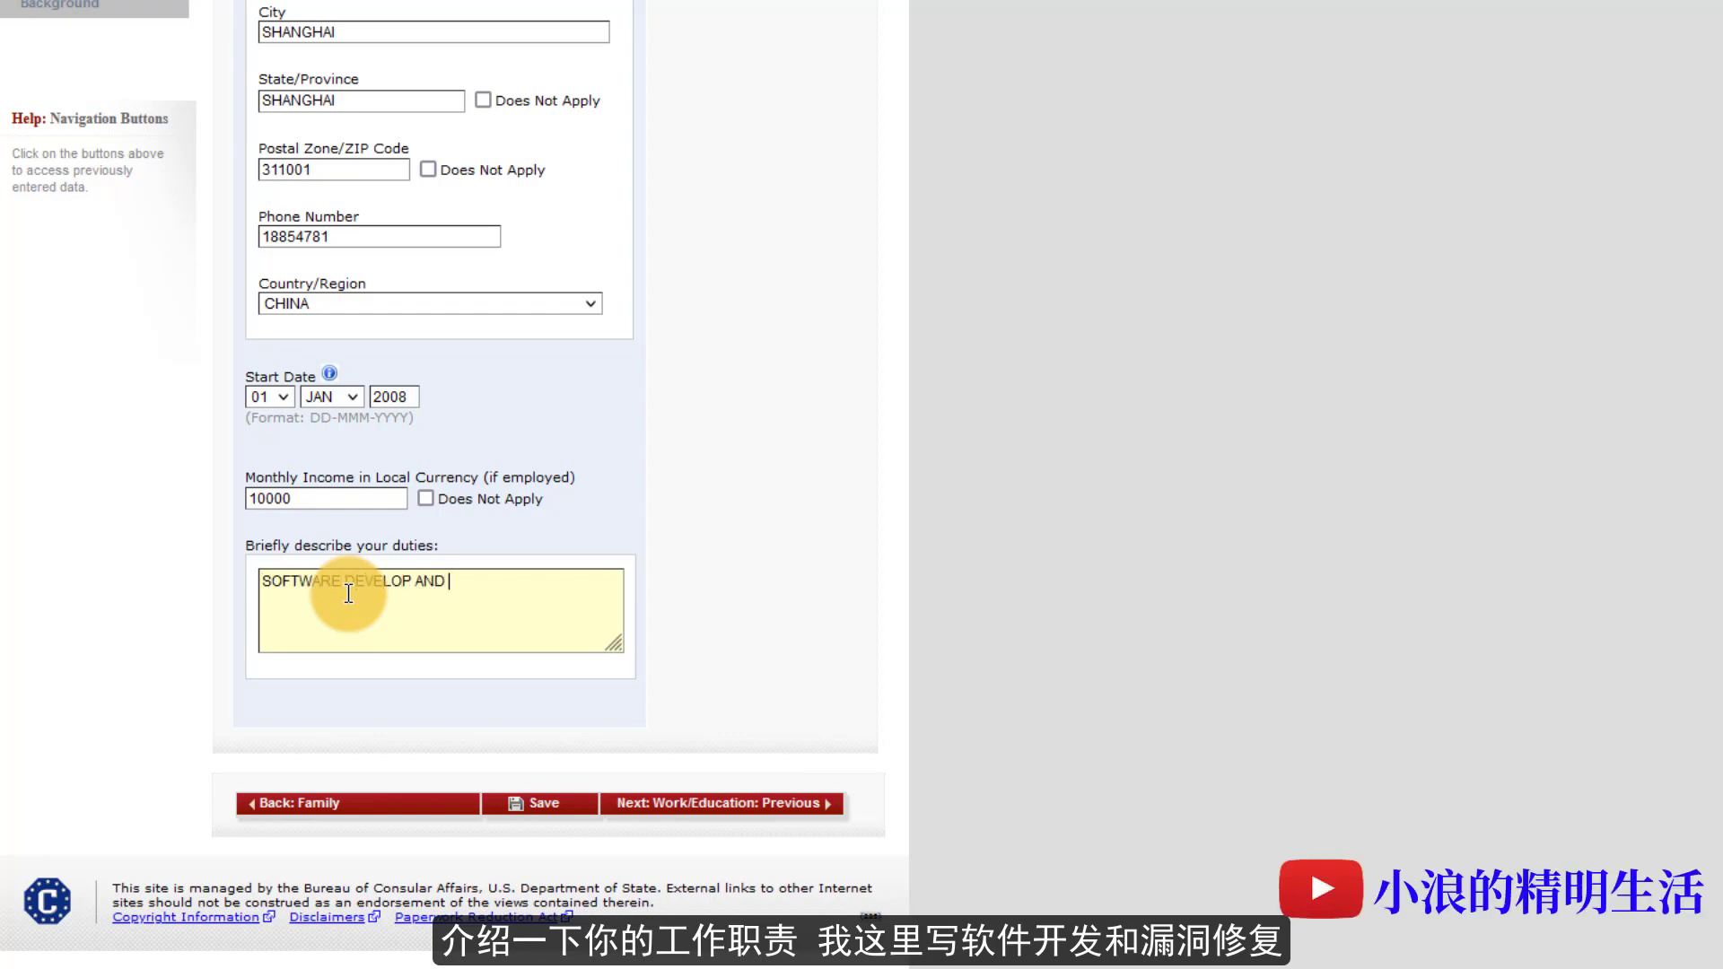
text( DEBUG)
click(540, 803)
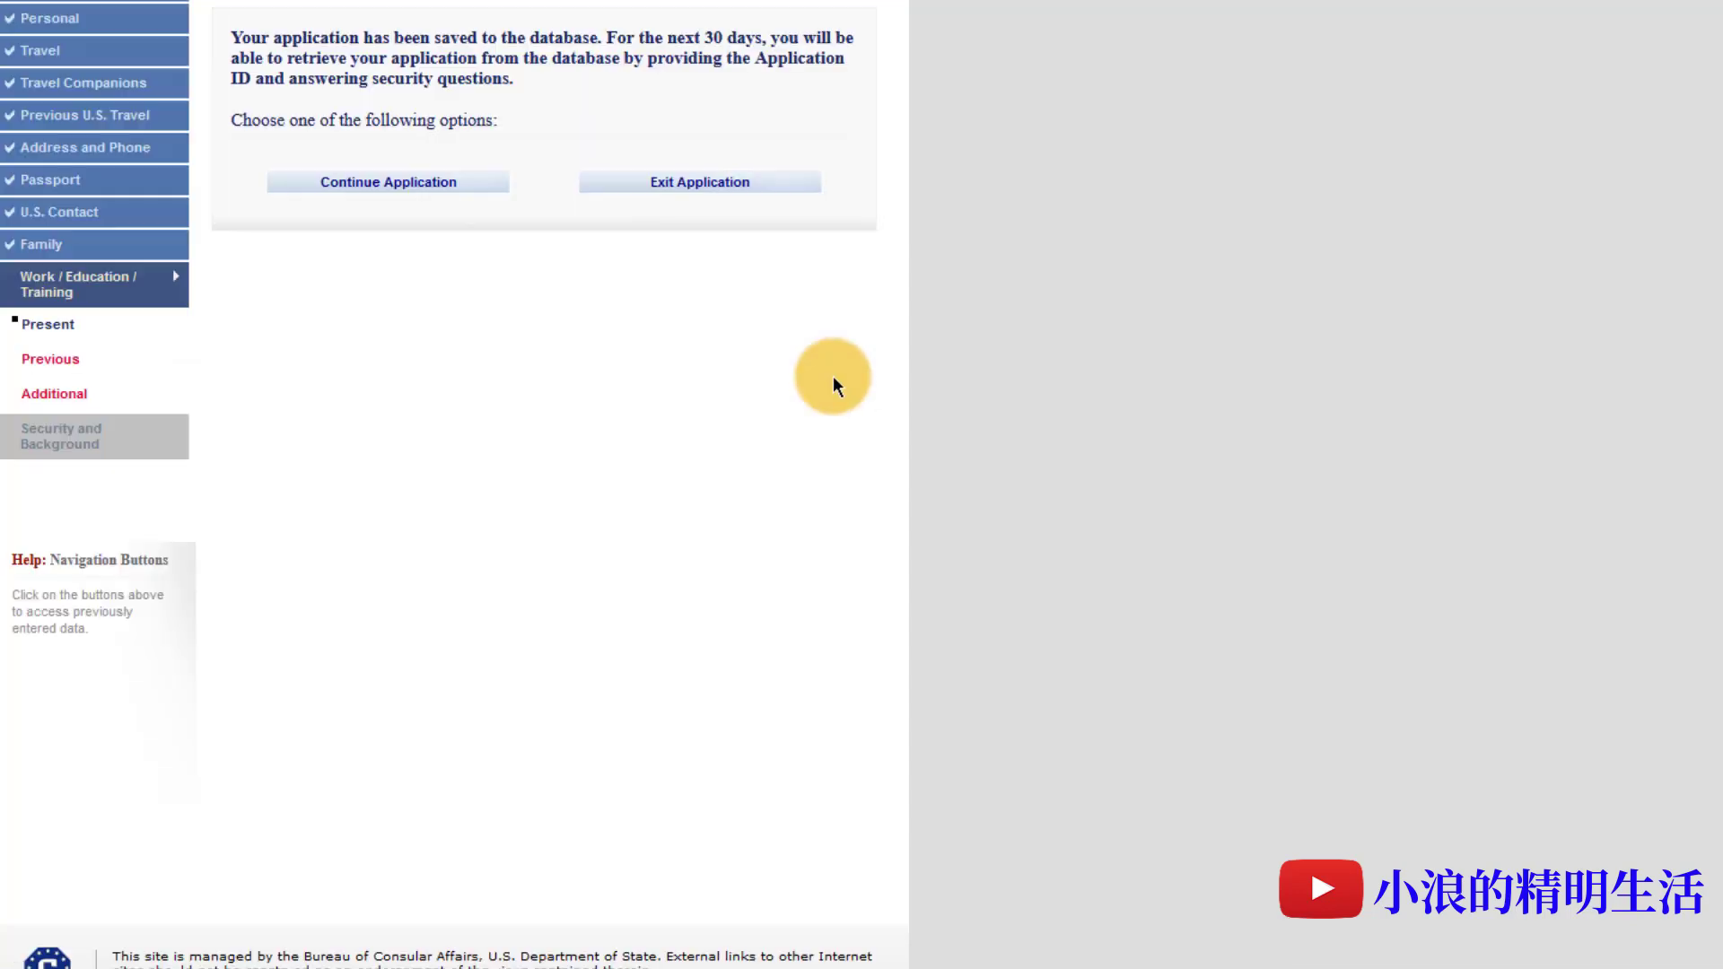
click(410, 201)
- Answer Yes to previous employment and enter the previous employer's name and Shanghai address
scroll(628, 538, down, 5)
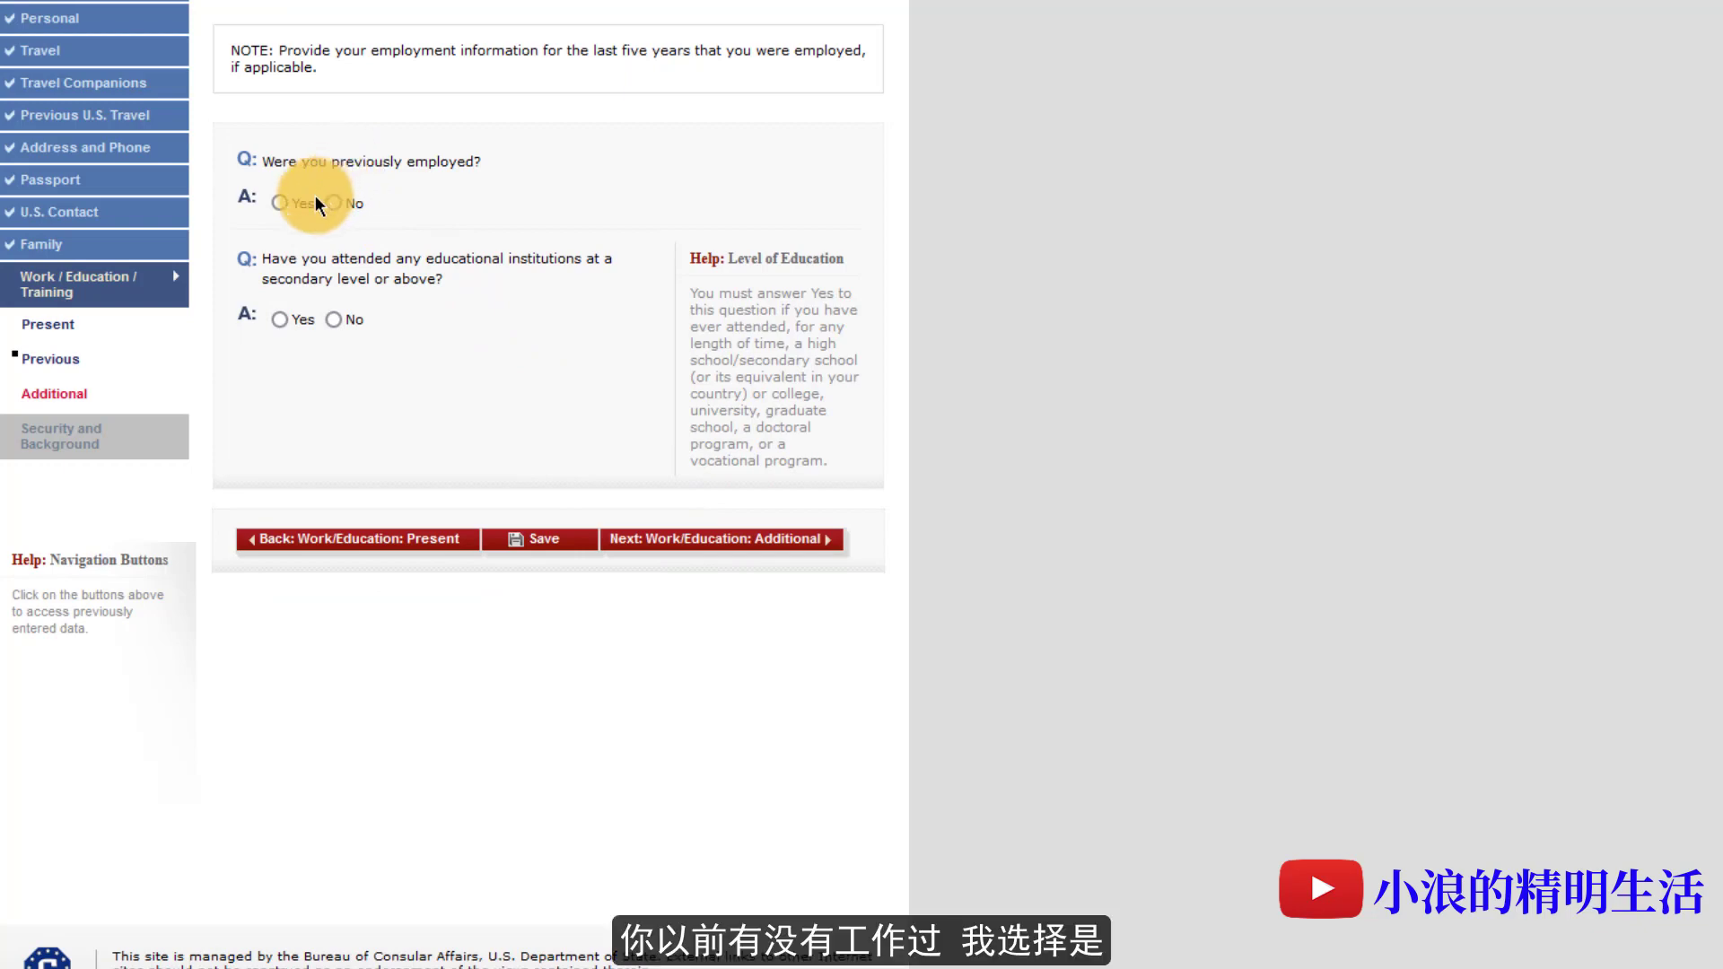
click(280, 203)
click(297, 289)
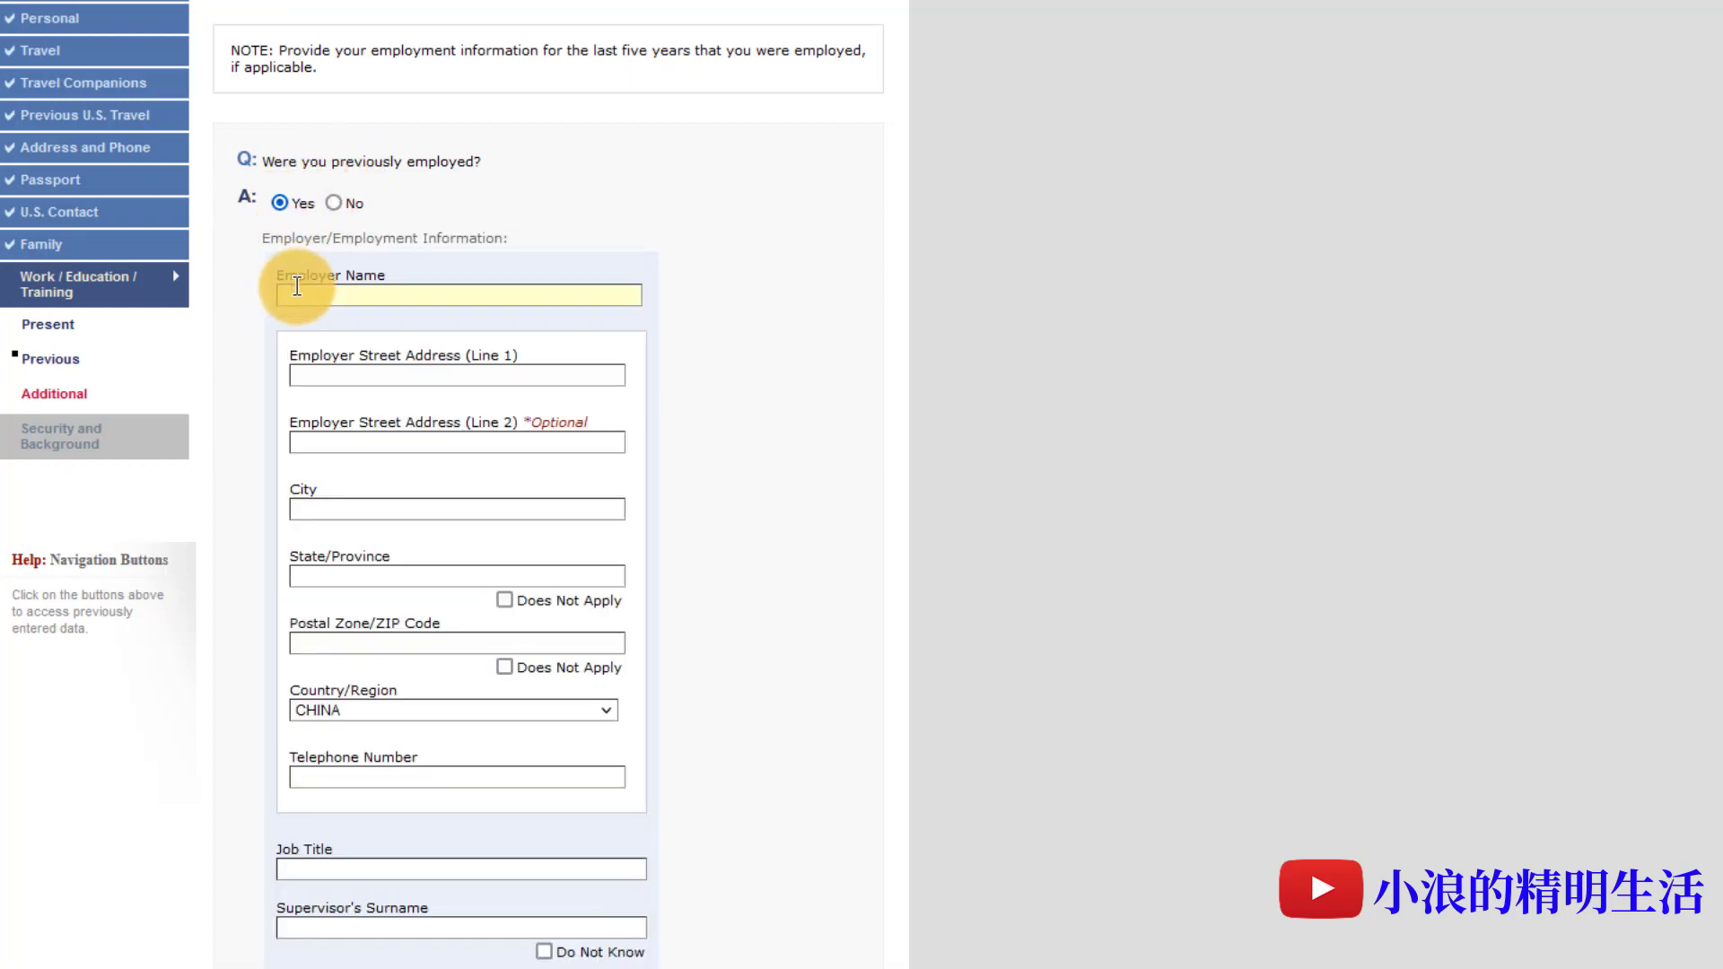
click(346, 374)
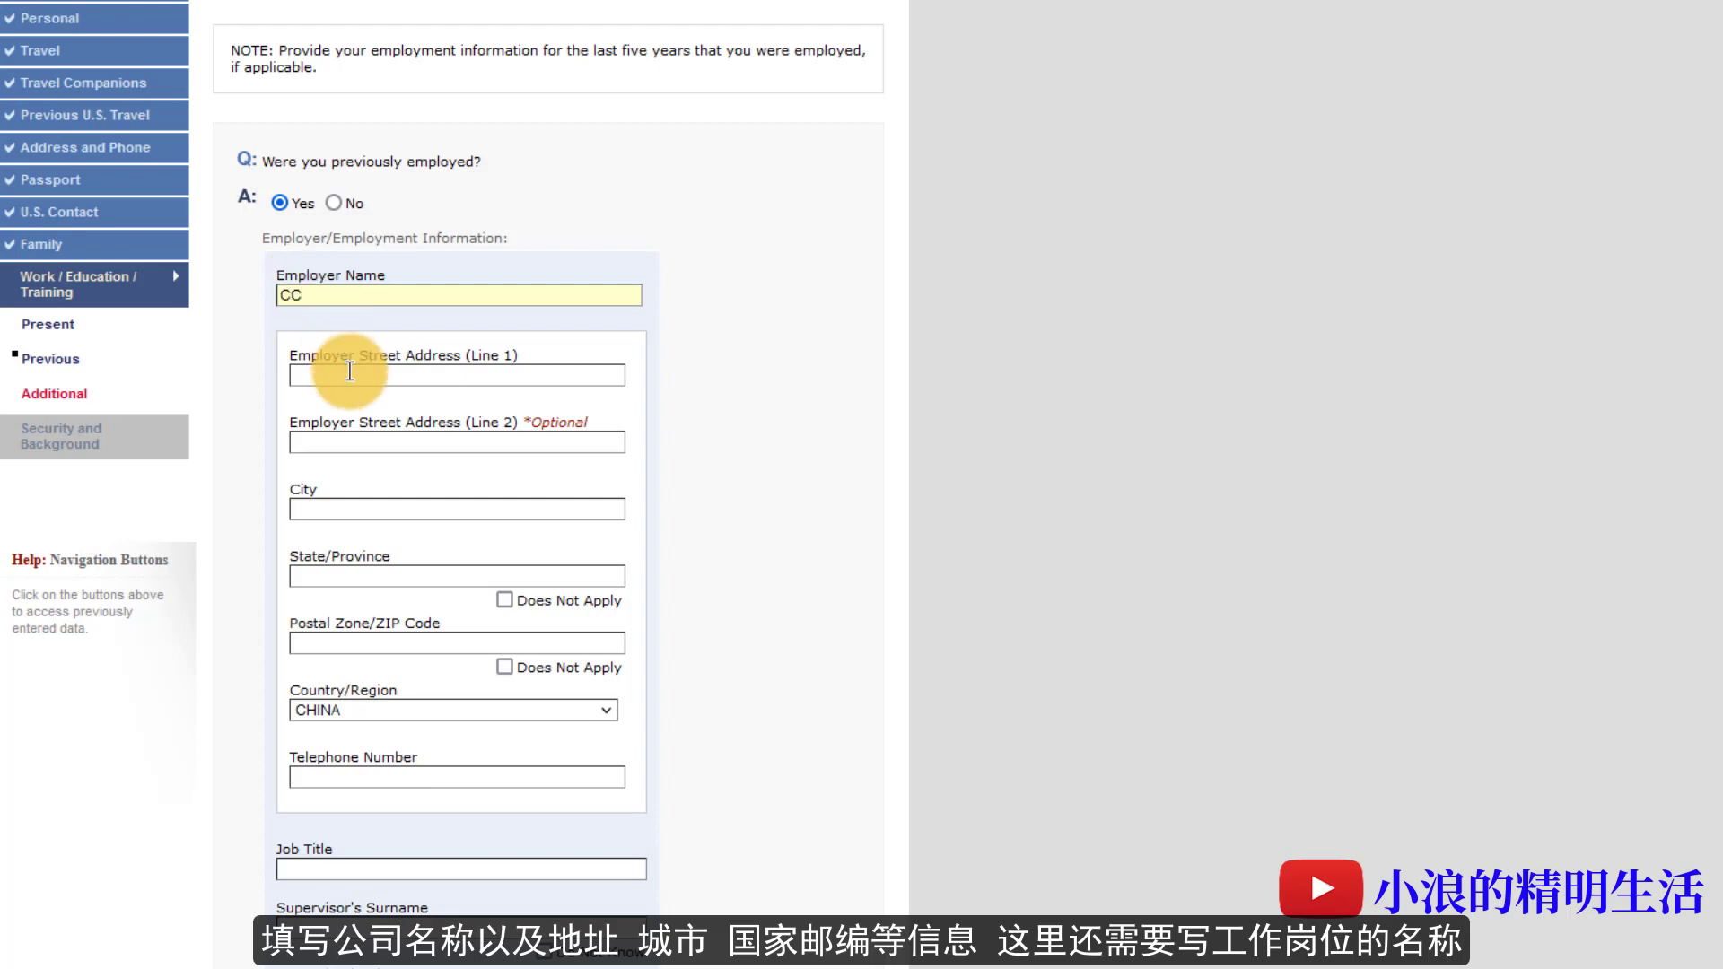
text(XX)
click(363, 441)
text(XX)
click(363, 507)
text(SHANGHAI)
key(Tab)
text(SHANGHAI)
click(359, 646)
text(3)
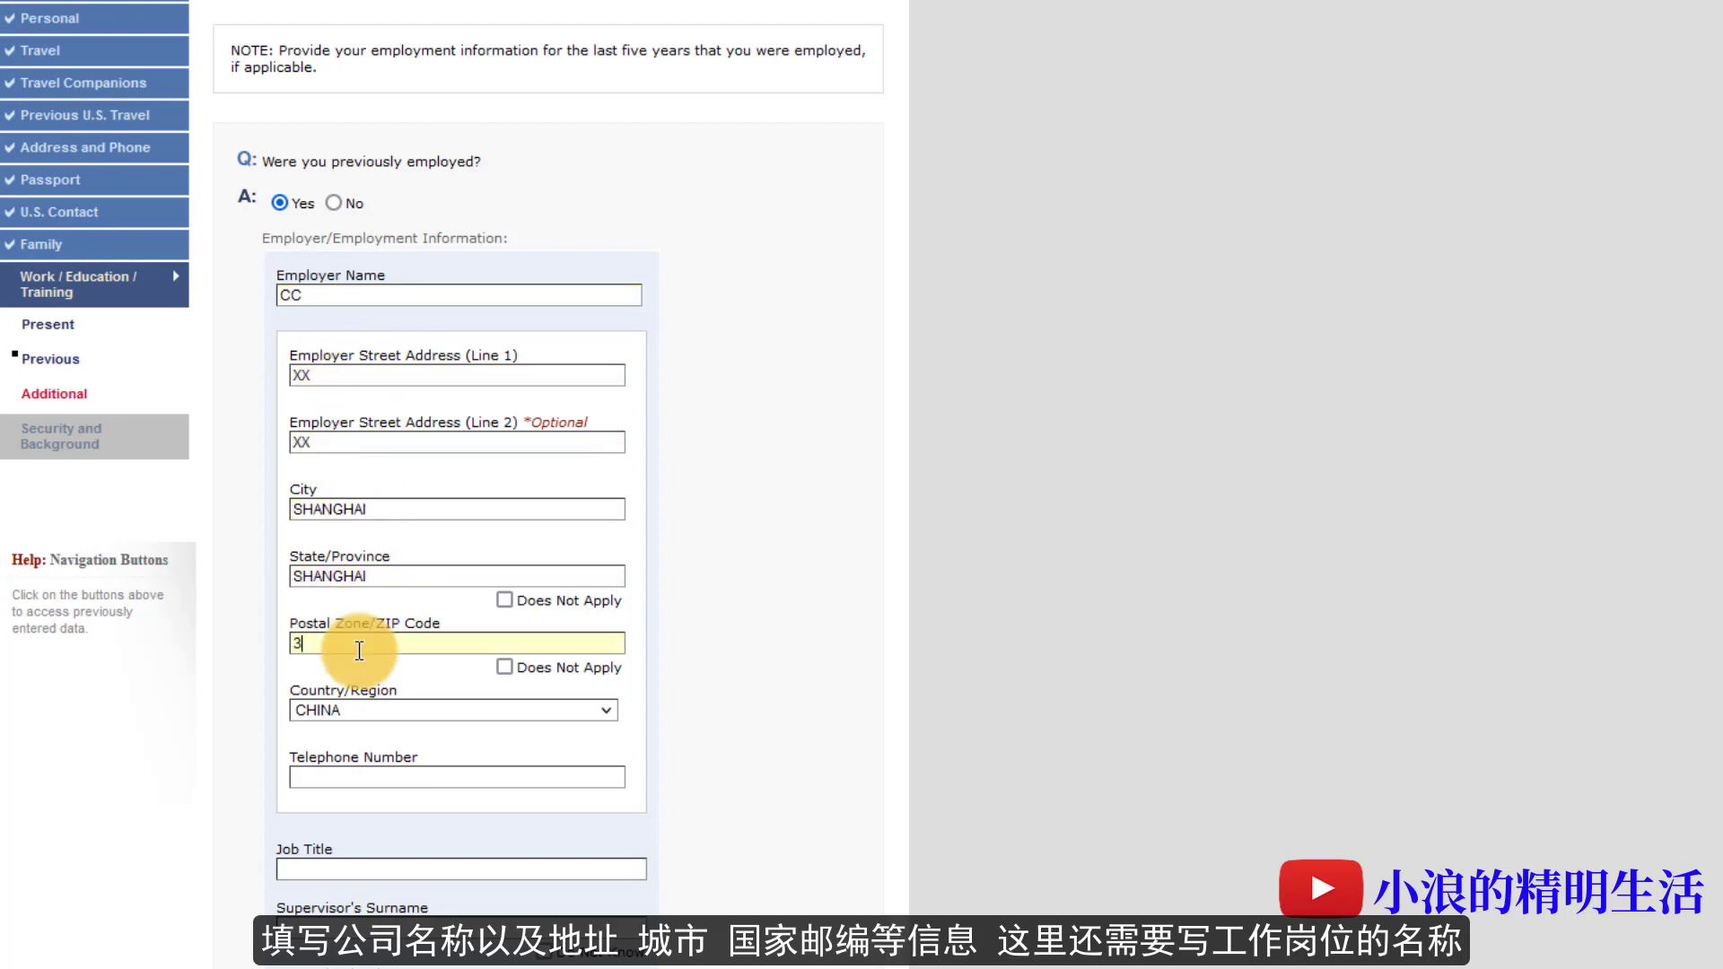
text(11111)
- Add the employer's phone number, job title SOFTWARE DEVELOP, and the supervisor's surname
scroll(359, 650, down, 3)
click(353, 471)
text(12345678)
scroll(354, 470, down, 3)
click(356, 265)
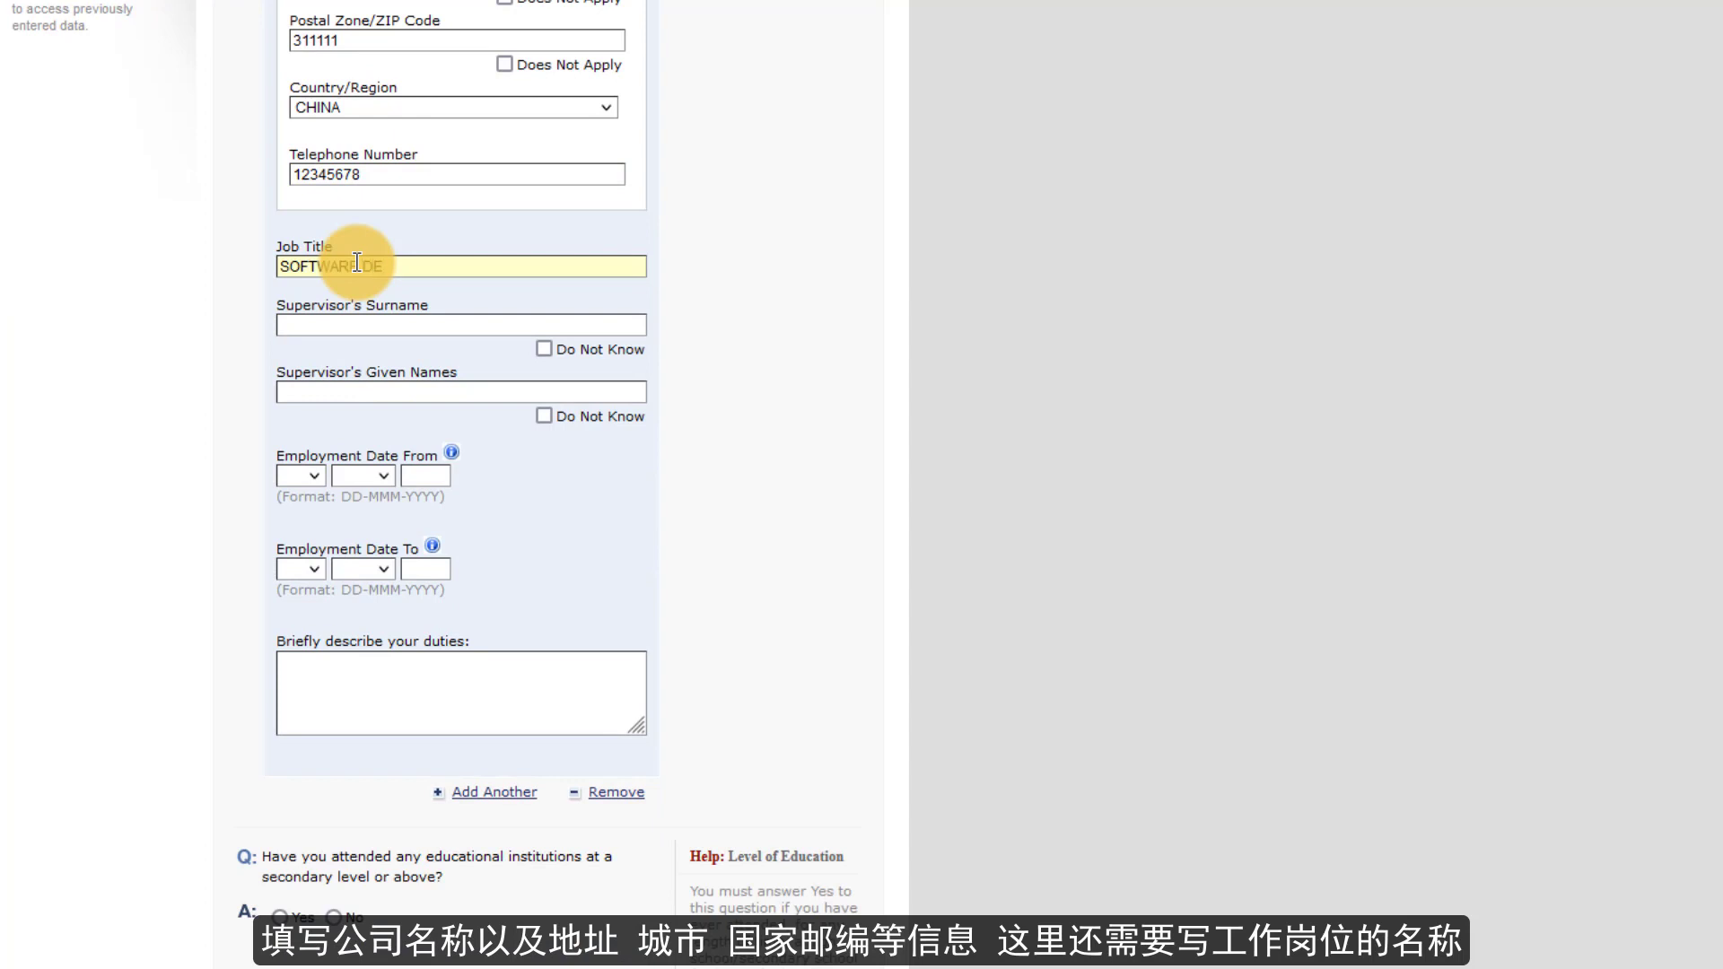
text(SOFTWARE DEVELOP)
click(362, 324)
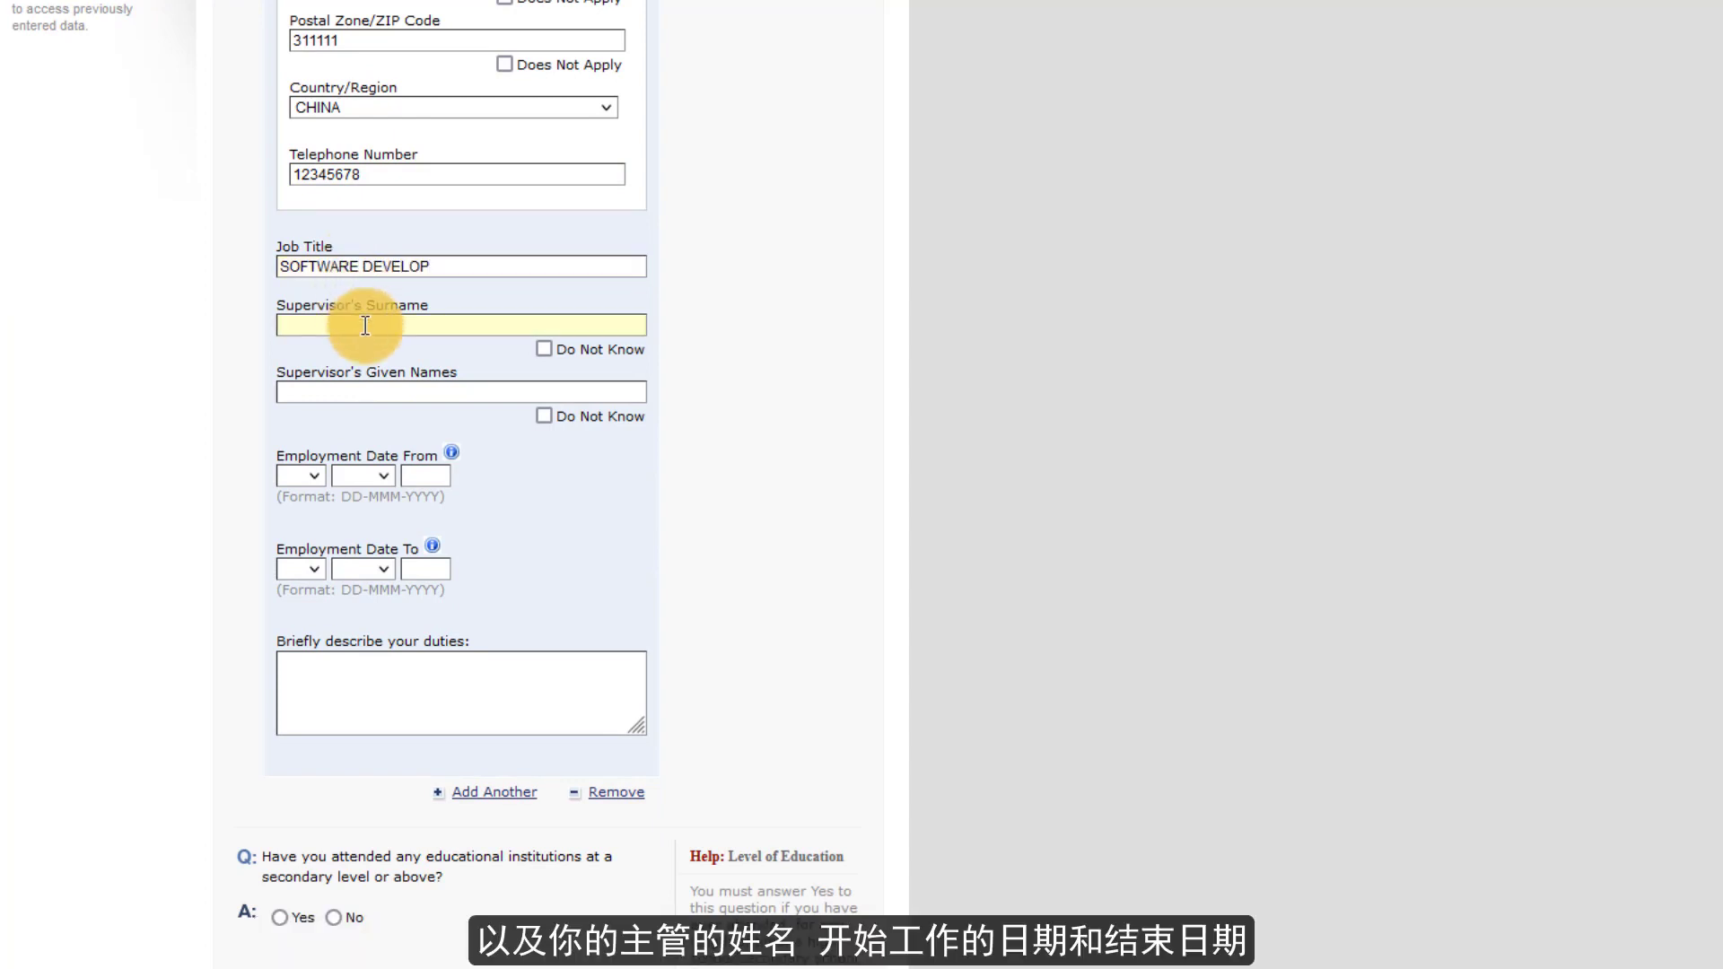
text(WANG)
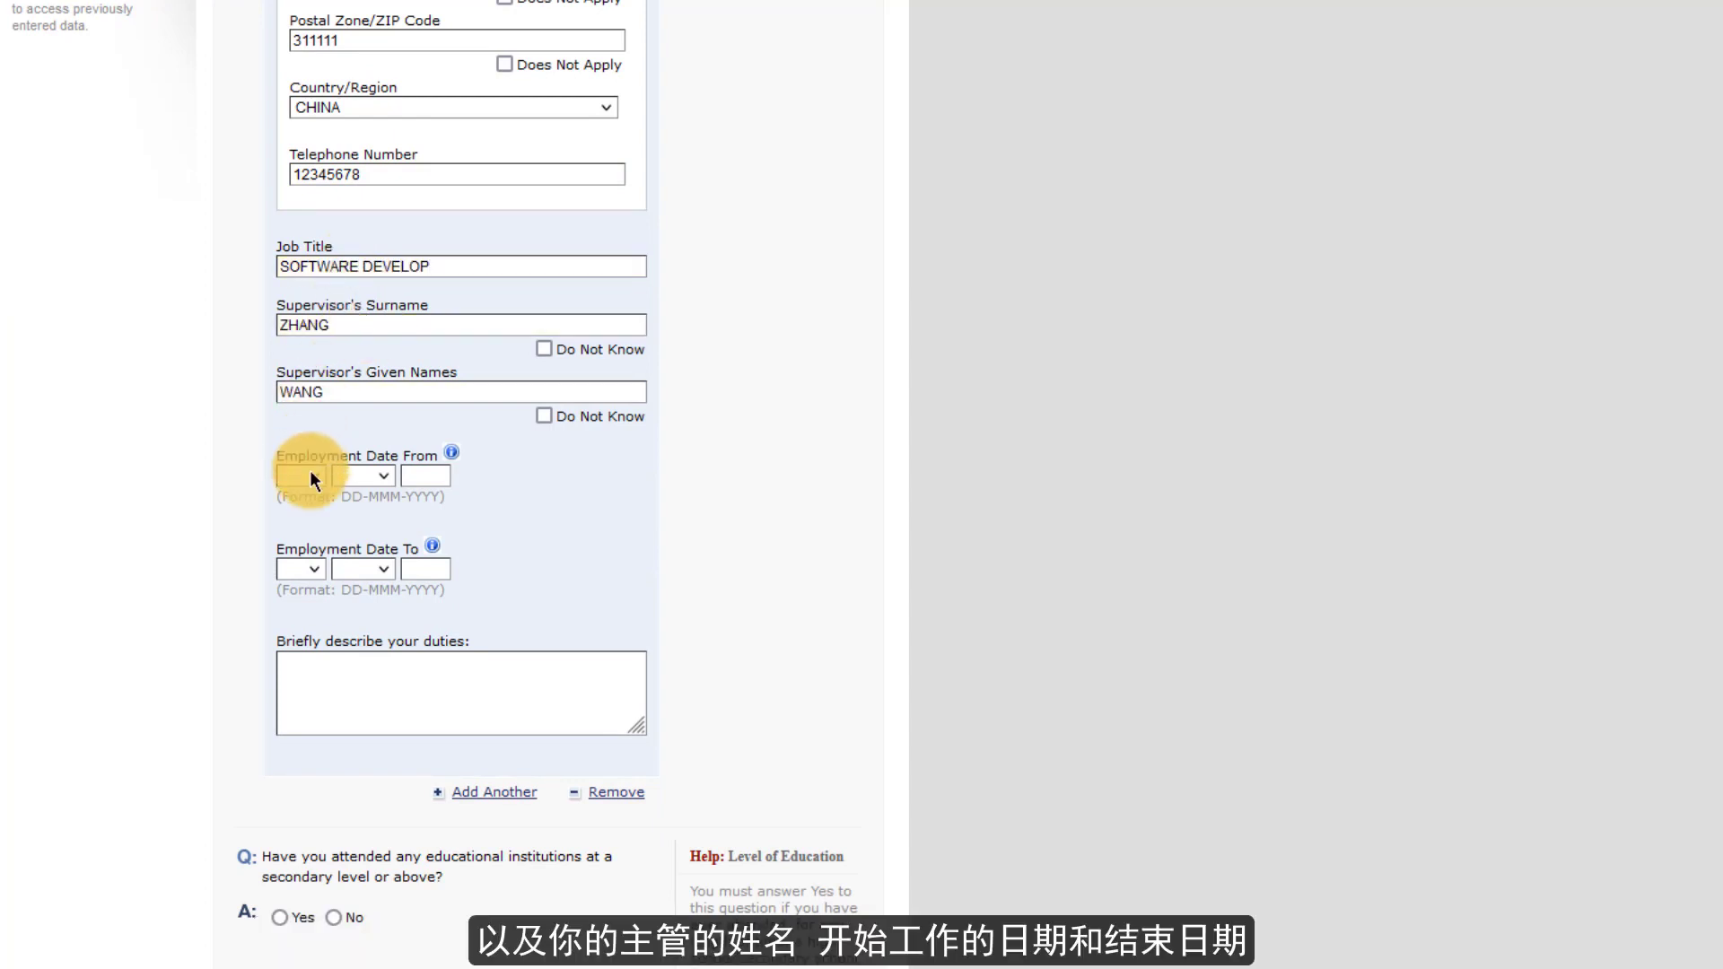
- Set the employment dates from 17 JAN 2006 to 18 JAN 2008
click(309, 473)
click(307, 401)
click(360, 481)
click(360, 528)
click(422, 478)
text(2006)
click(300, 569)
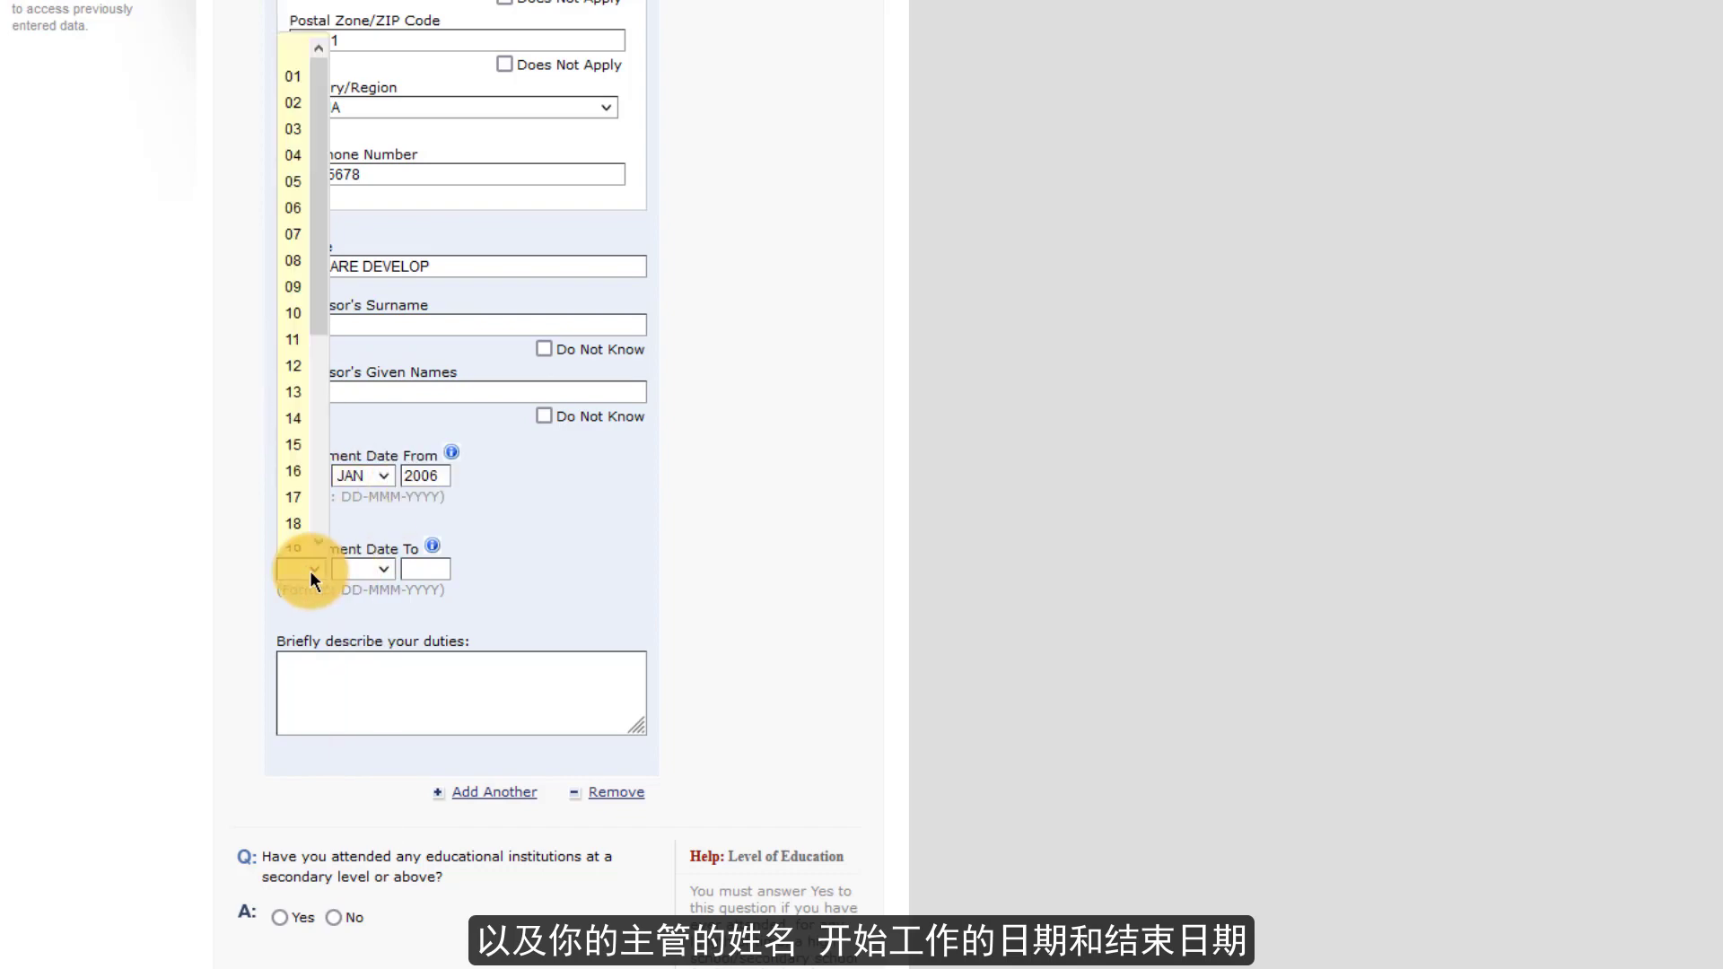
click(296, 529)
click(364, 569)
click(359, 625)
click(418, 567)
text(2008)
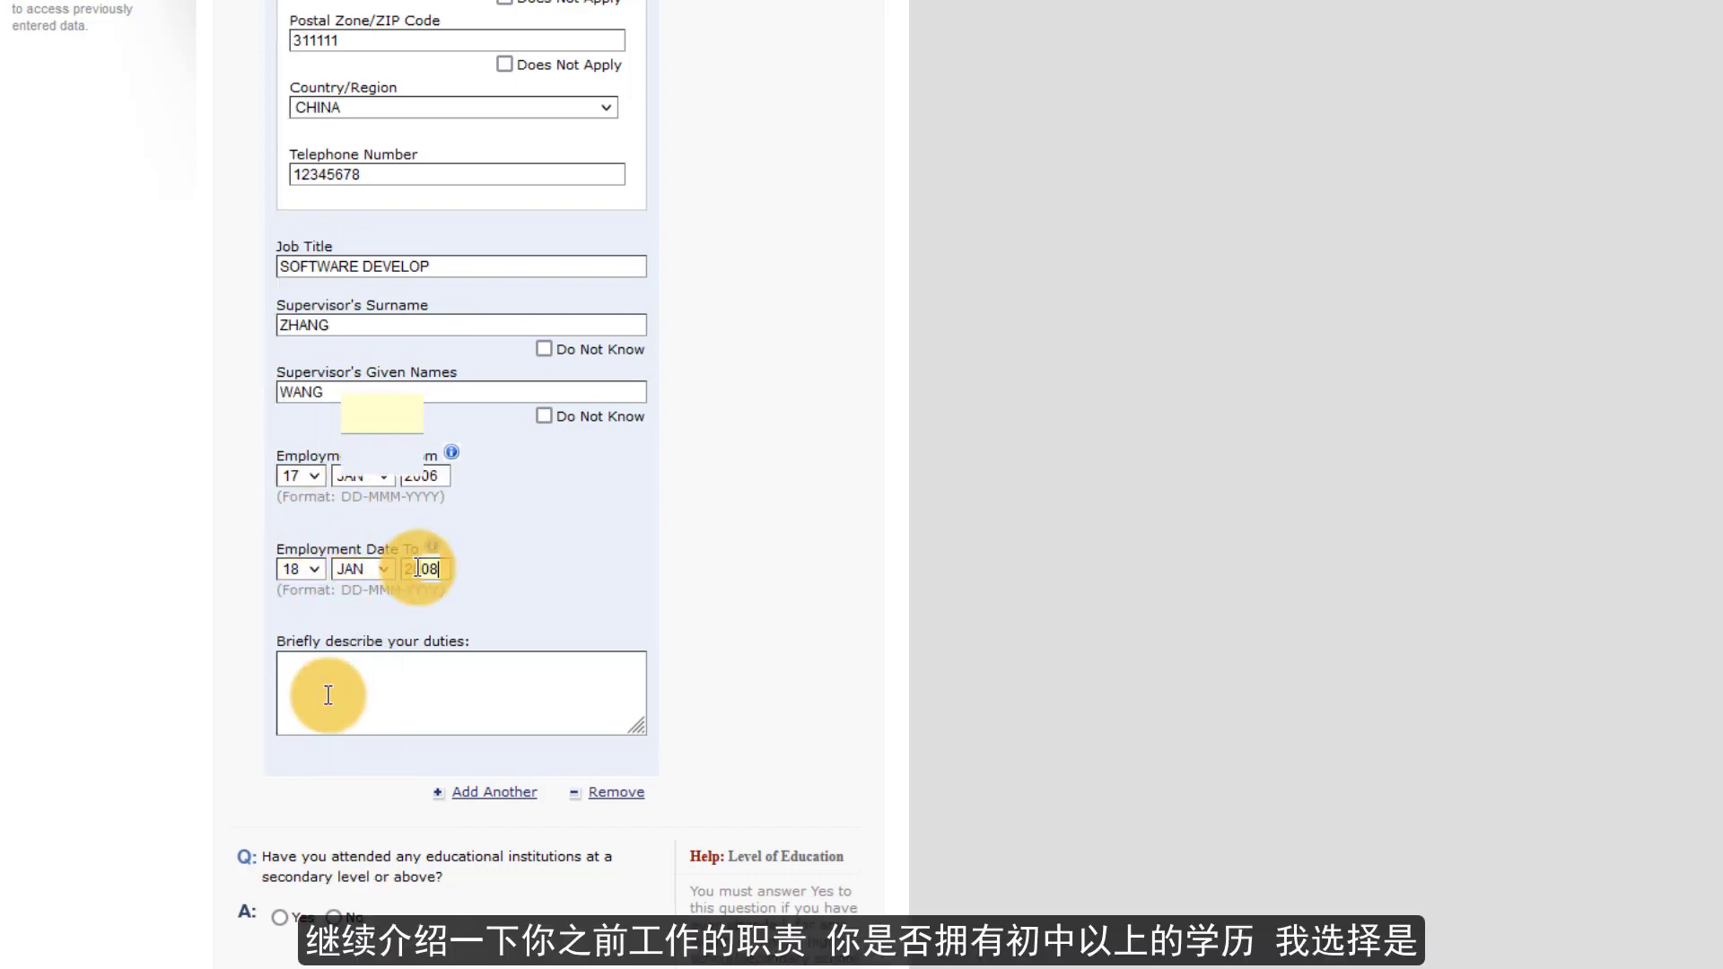
- Describe the previous job's duties as 'SOFTWARE DEVELOP'
click(327, 691)
scroll(380, 434, down, 3)
text(SOFTWARE DEVELOP)
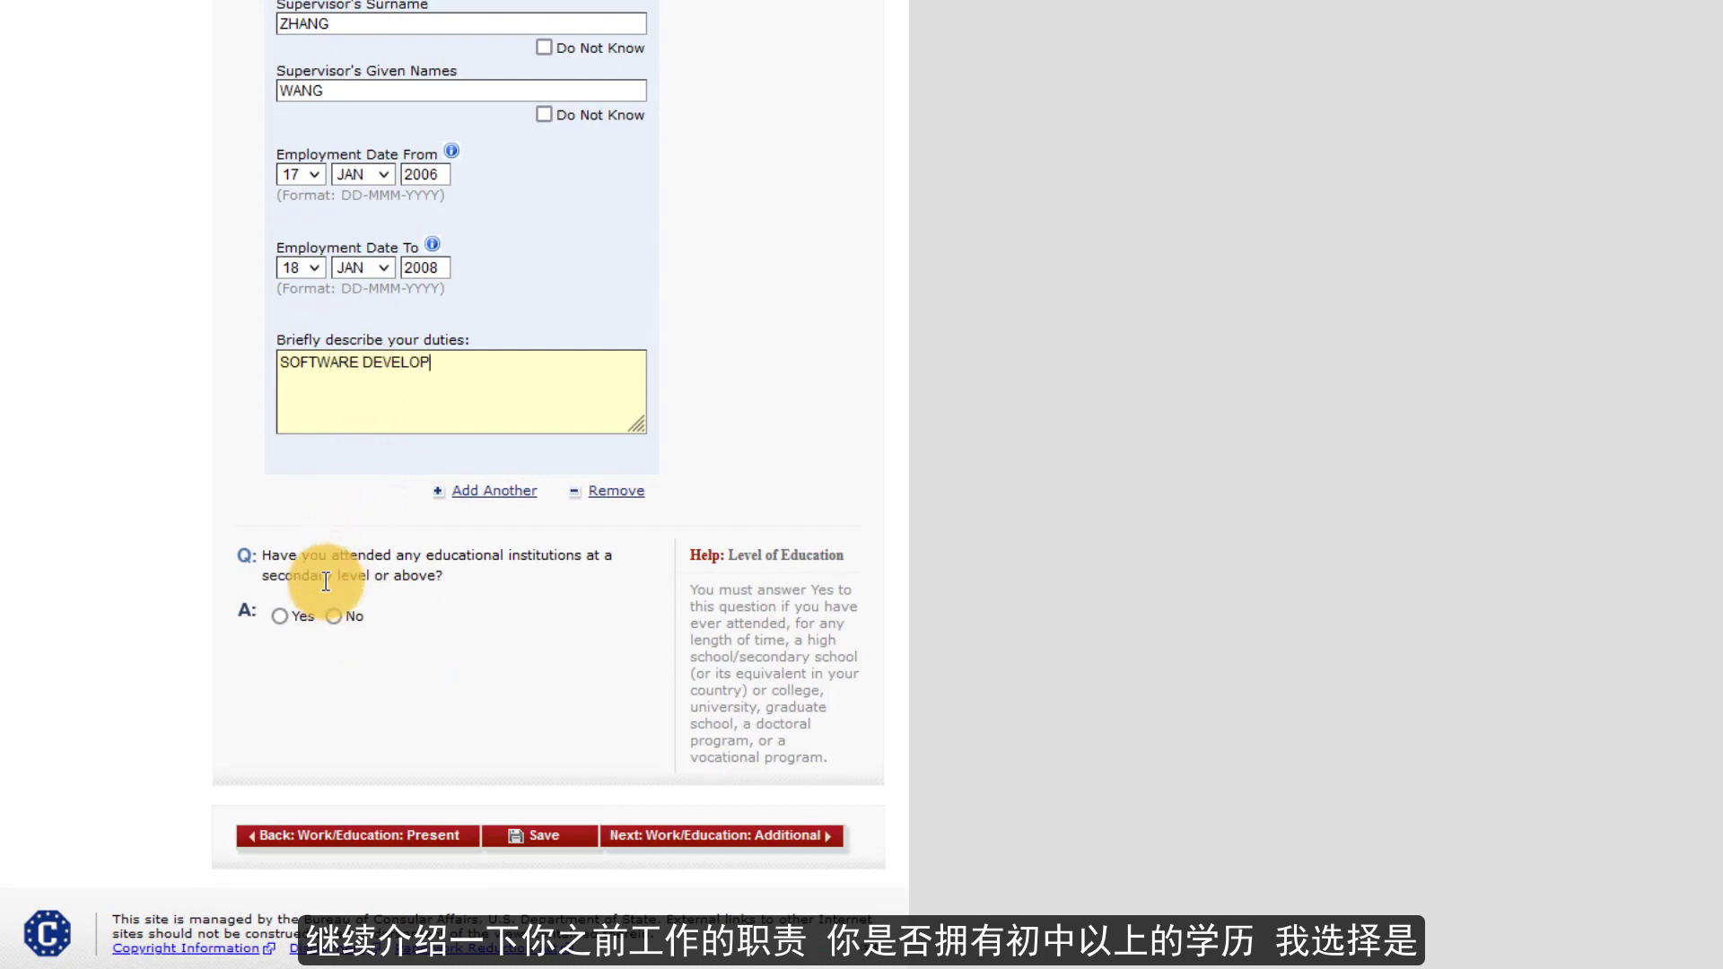
- Answer Yes to secondary school attendance and name the school SHANGHAI XX HIGH SCHOOL
click(279, 615)
scroll(401, 239, down, 7)
click(376, 73)
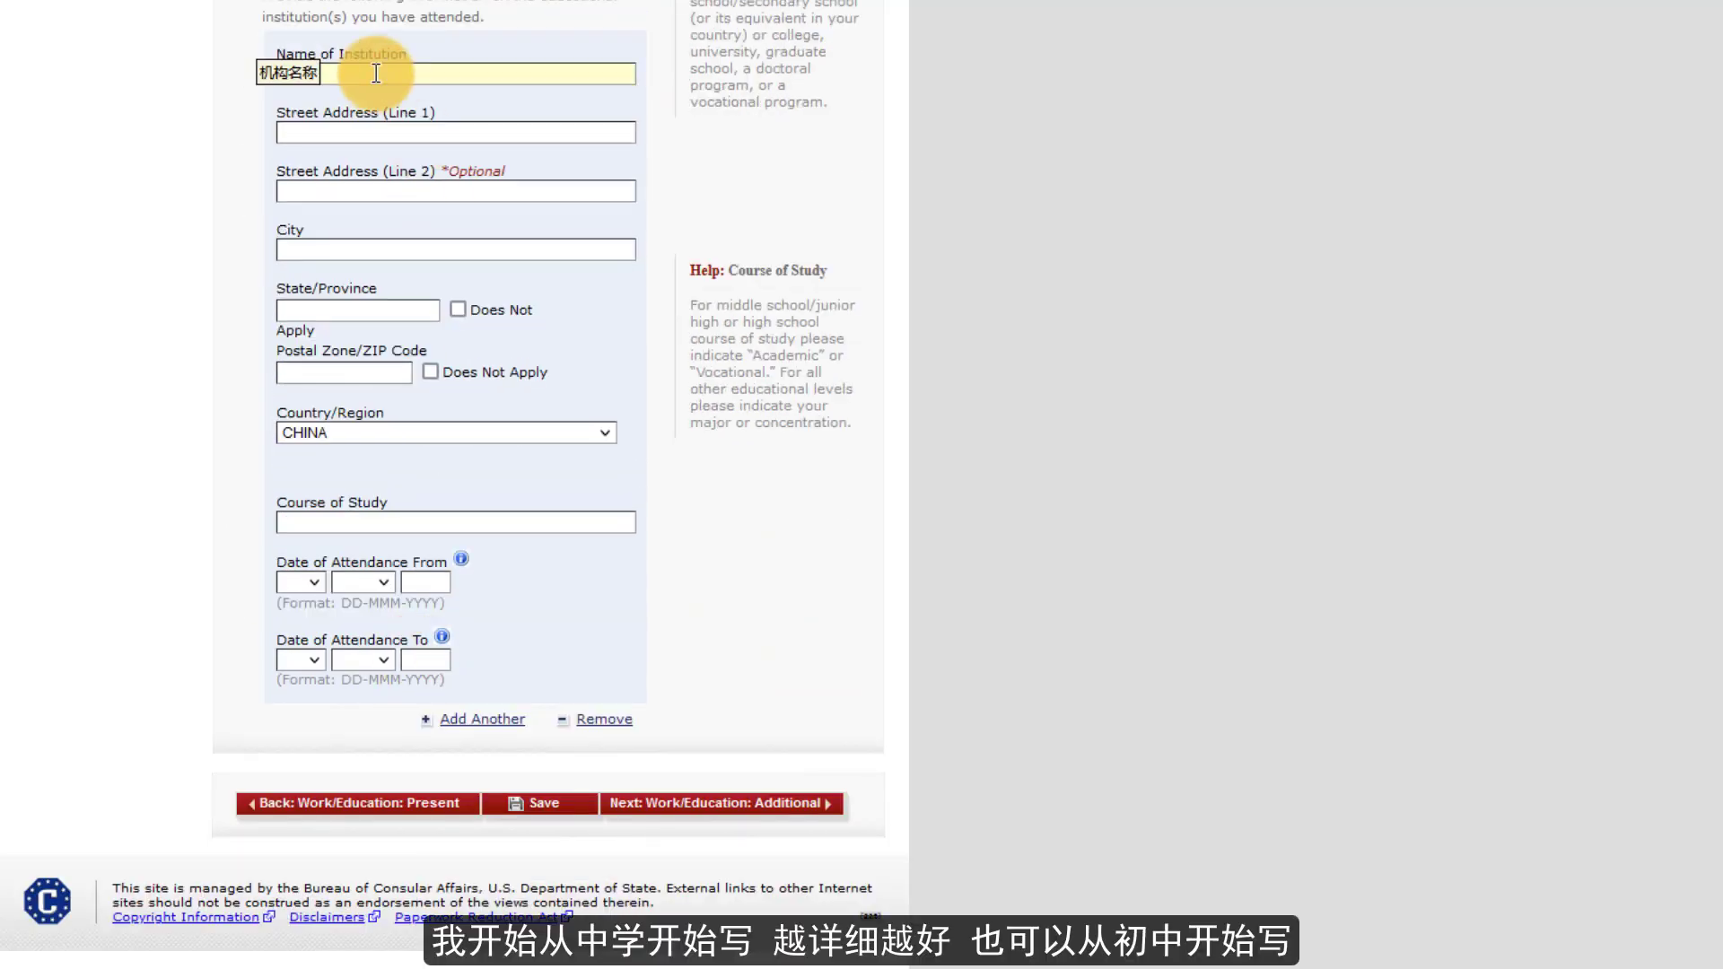
text(SHANGHAI XX HIGH SCHOOL)
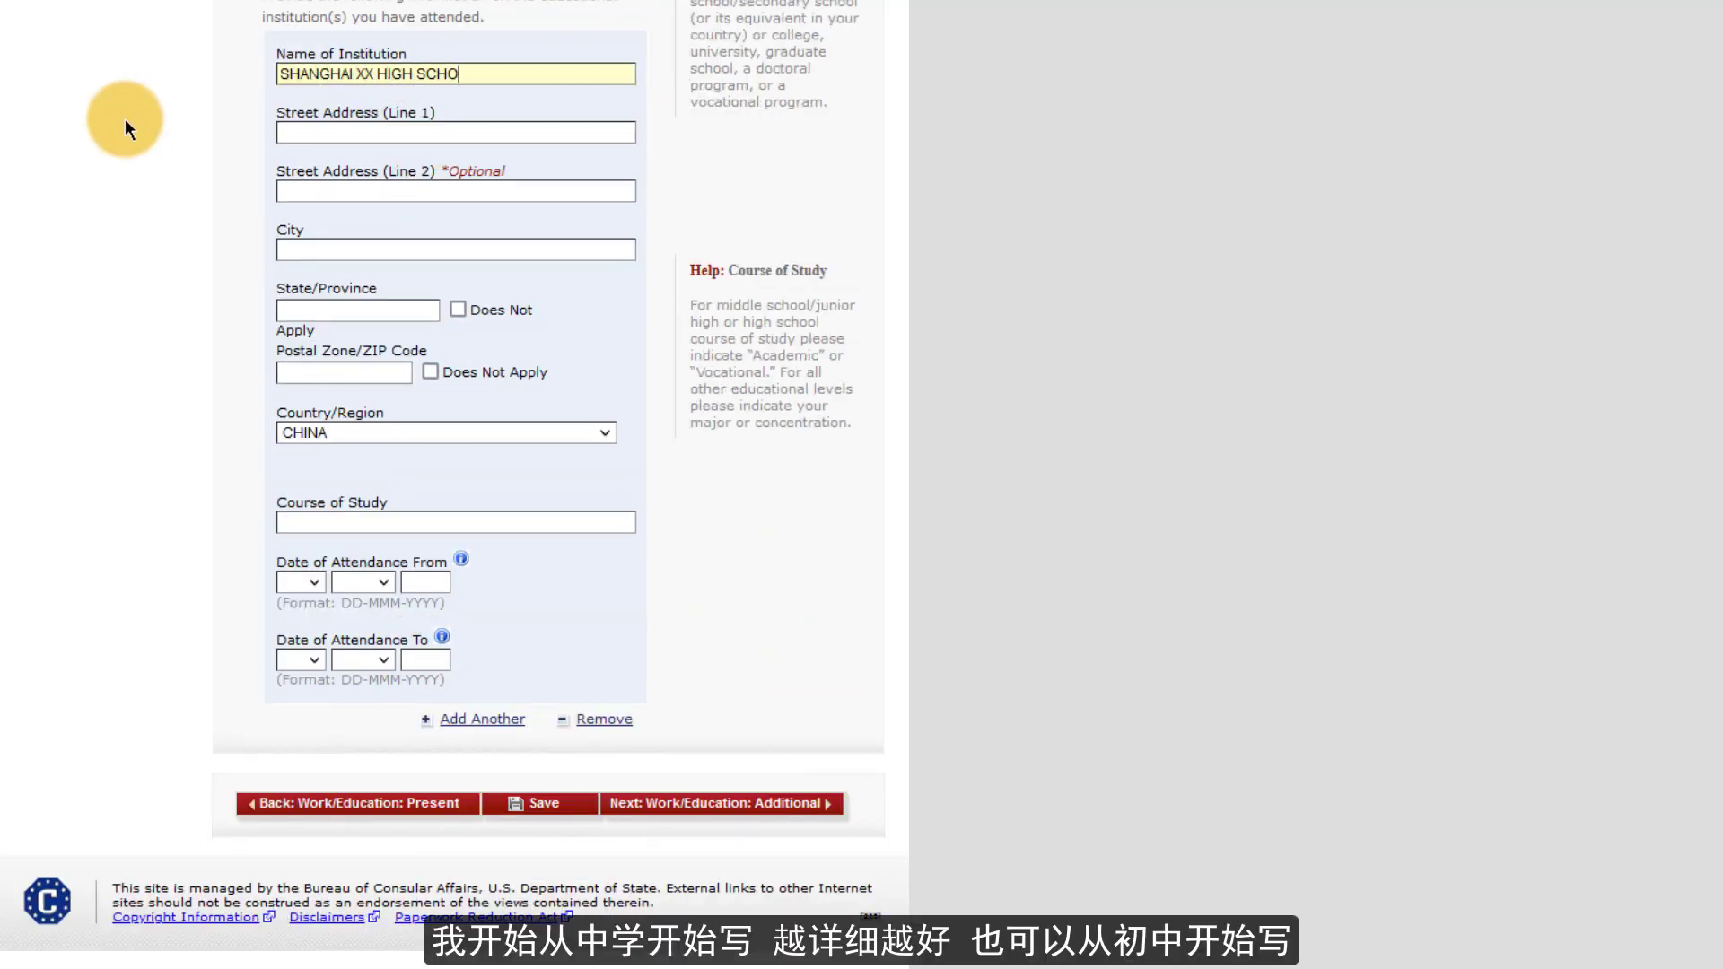
- Enter the high school's address XX, XX, city and province SHANGHAI, postal code 31111
key(Tab)
text(XX)
click(292, 193)
text(XX)
click(316, 247)
text(SHANGHAI)
key(Tab)
text(SHANGHAI)
click(349, 373)
text(311111)
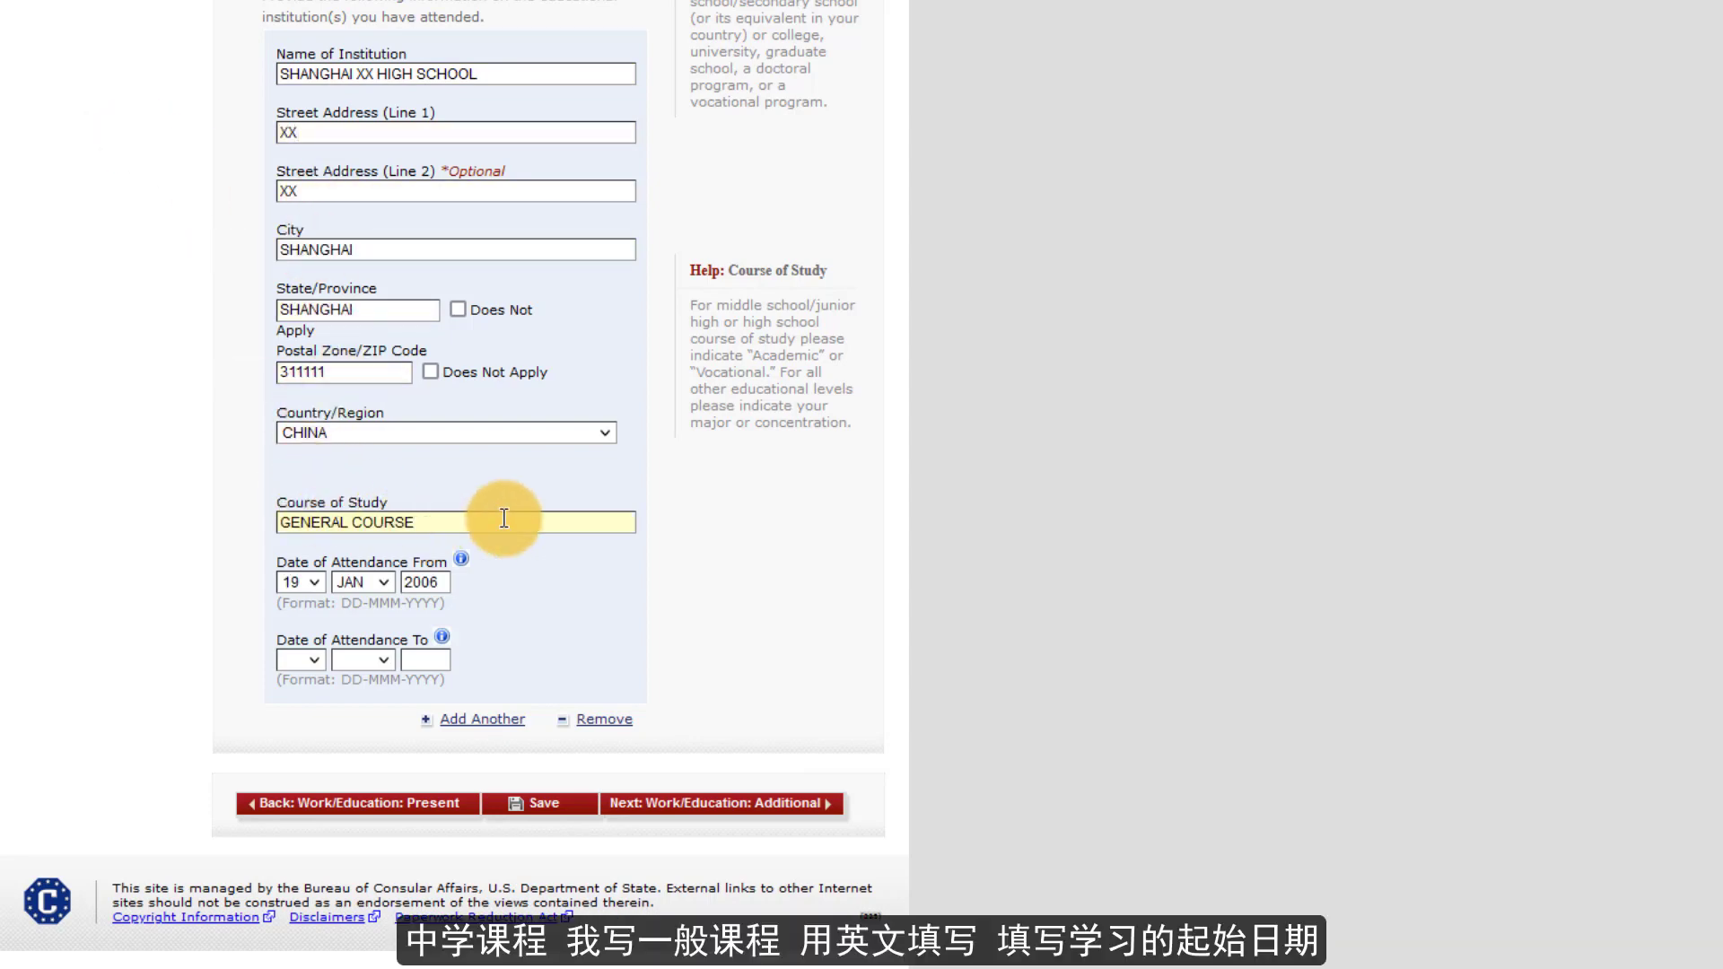
- Set the high school's attendance end date to 17 NOV, entering year 20
click(300, 659)
click(304, 585)
click(363, 659)
click(354, 607)
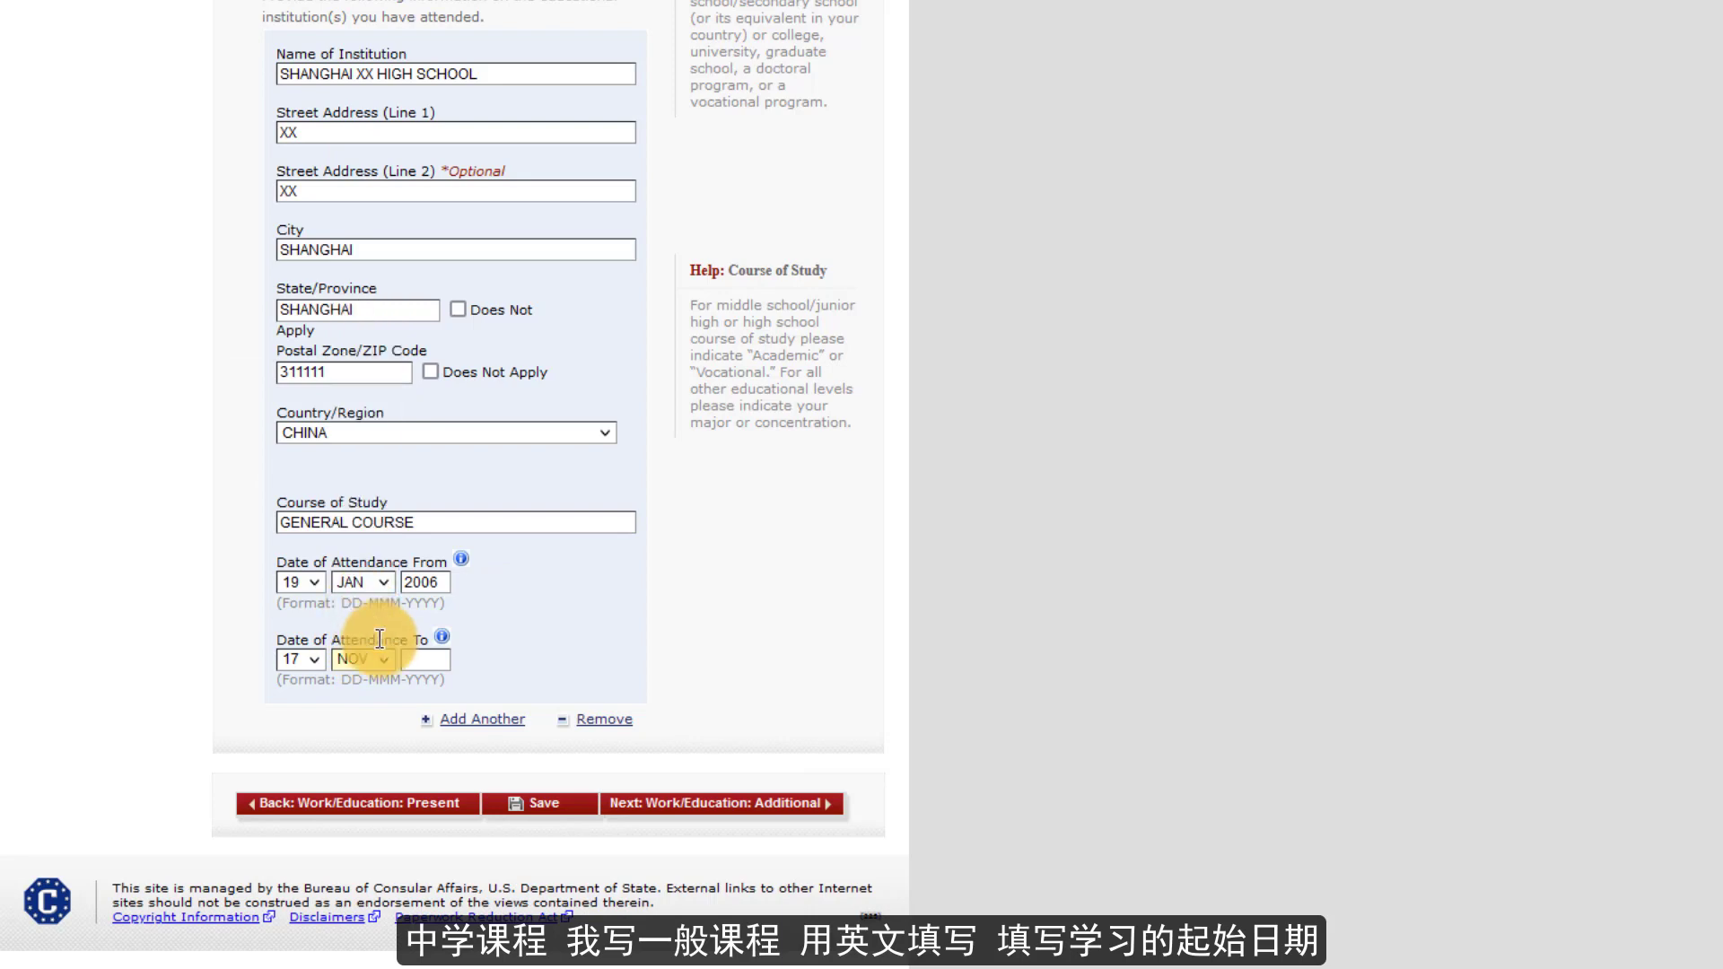
text(2007)
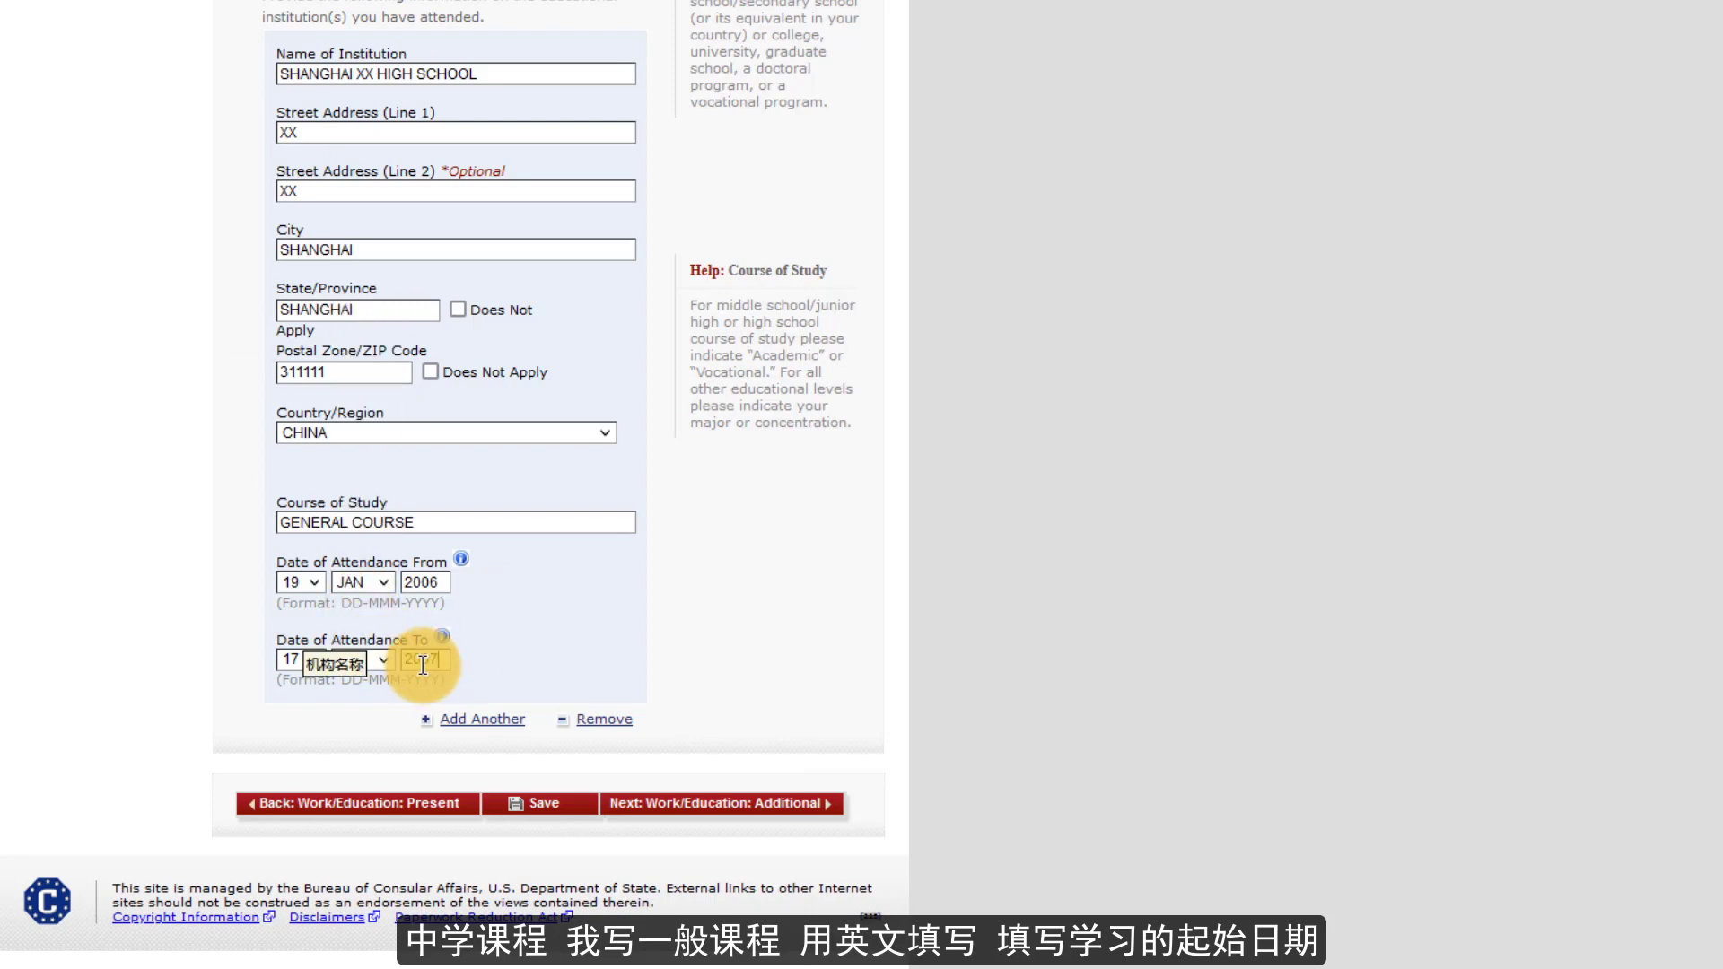
- Add a second school, SHANGHAI XX UNIVERSITY, with address XX, XX and city SHANGHAI
click(458, 718)
scroll(469, 705, down, 8)
click(356, 218)
text(SH)
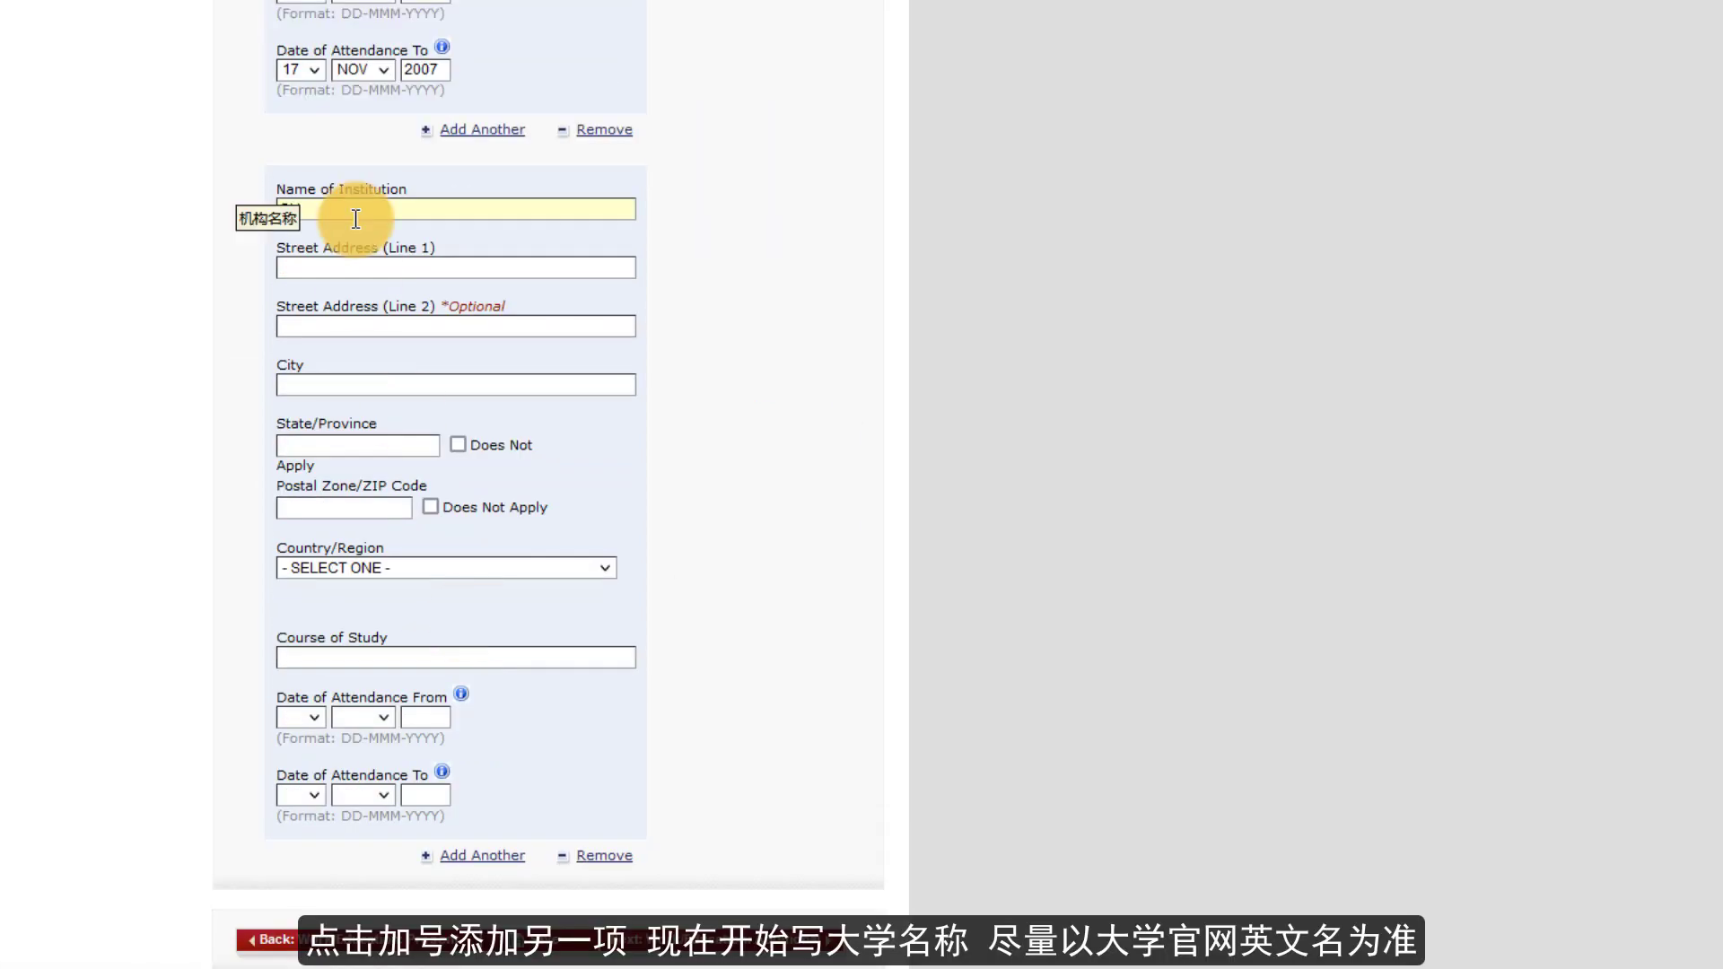
text(ANGHAI XX UNIVERSITY)
key(Tab)
text(XX)
key(Tab)
text(XX)
key(Tab)
text(SHANGHAI)
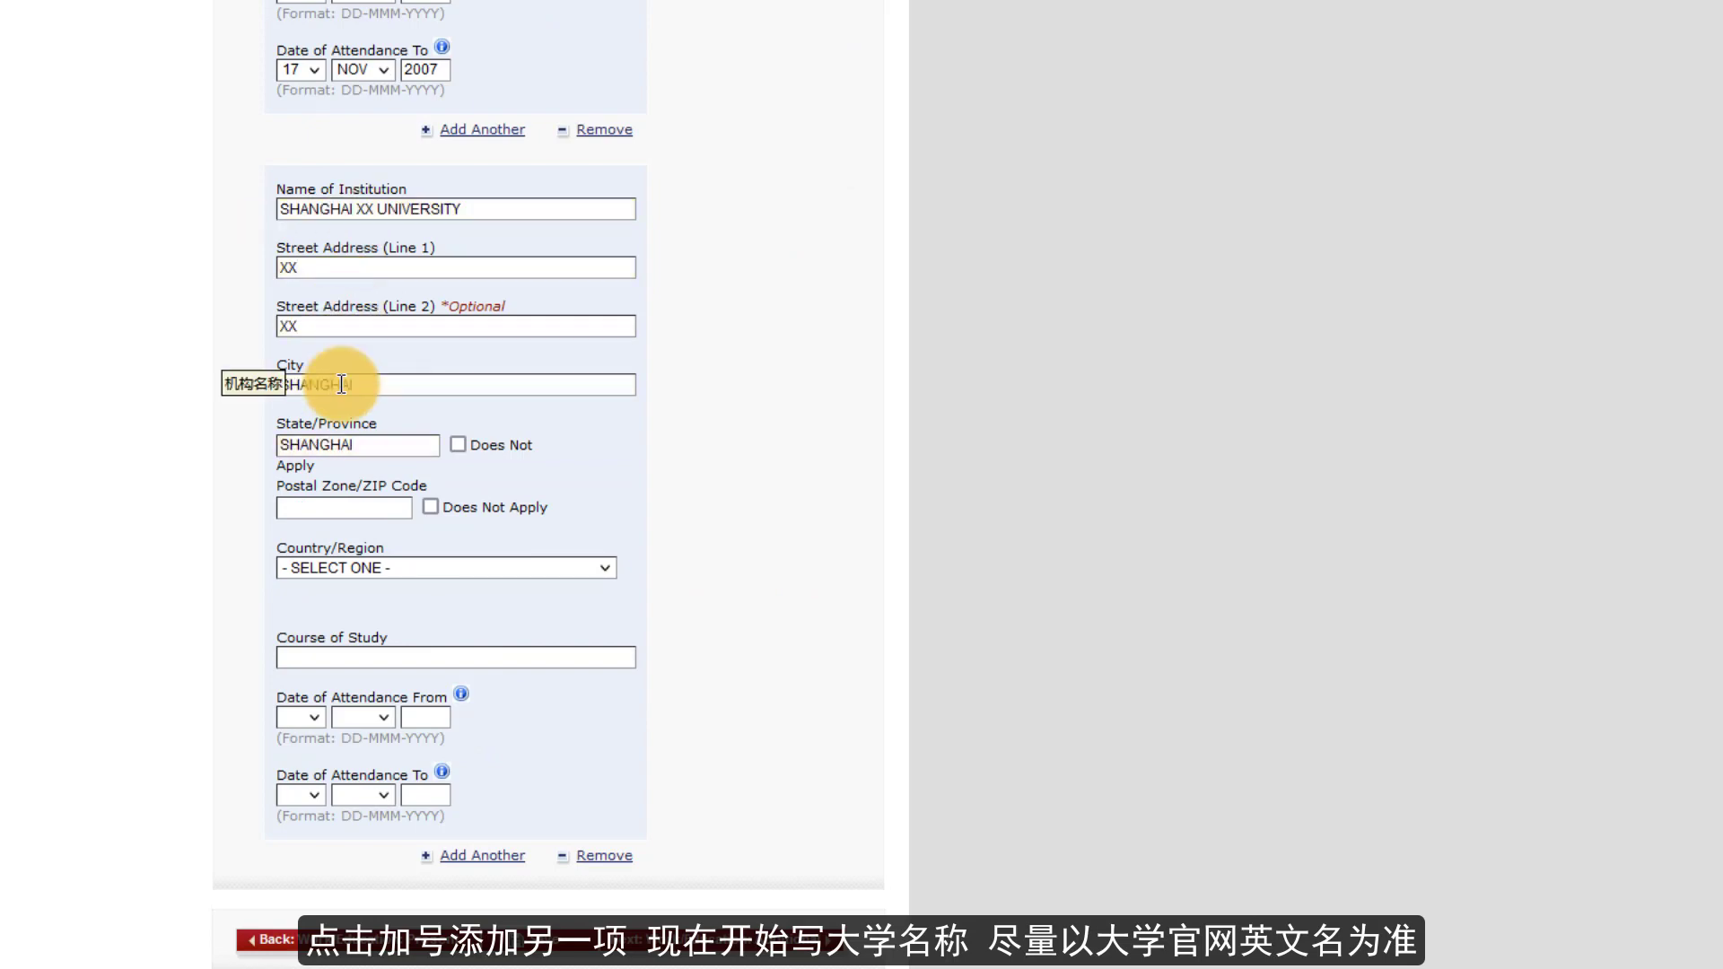
- Set the university's country to CHINA and fill in the SOFTWARE DEVELOP course of study
click(362, 567)
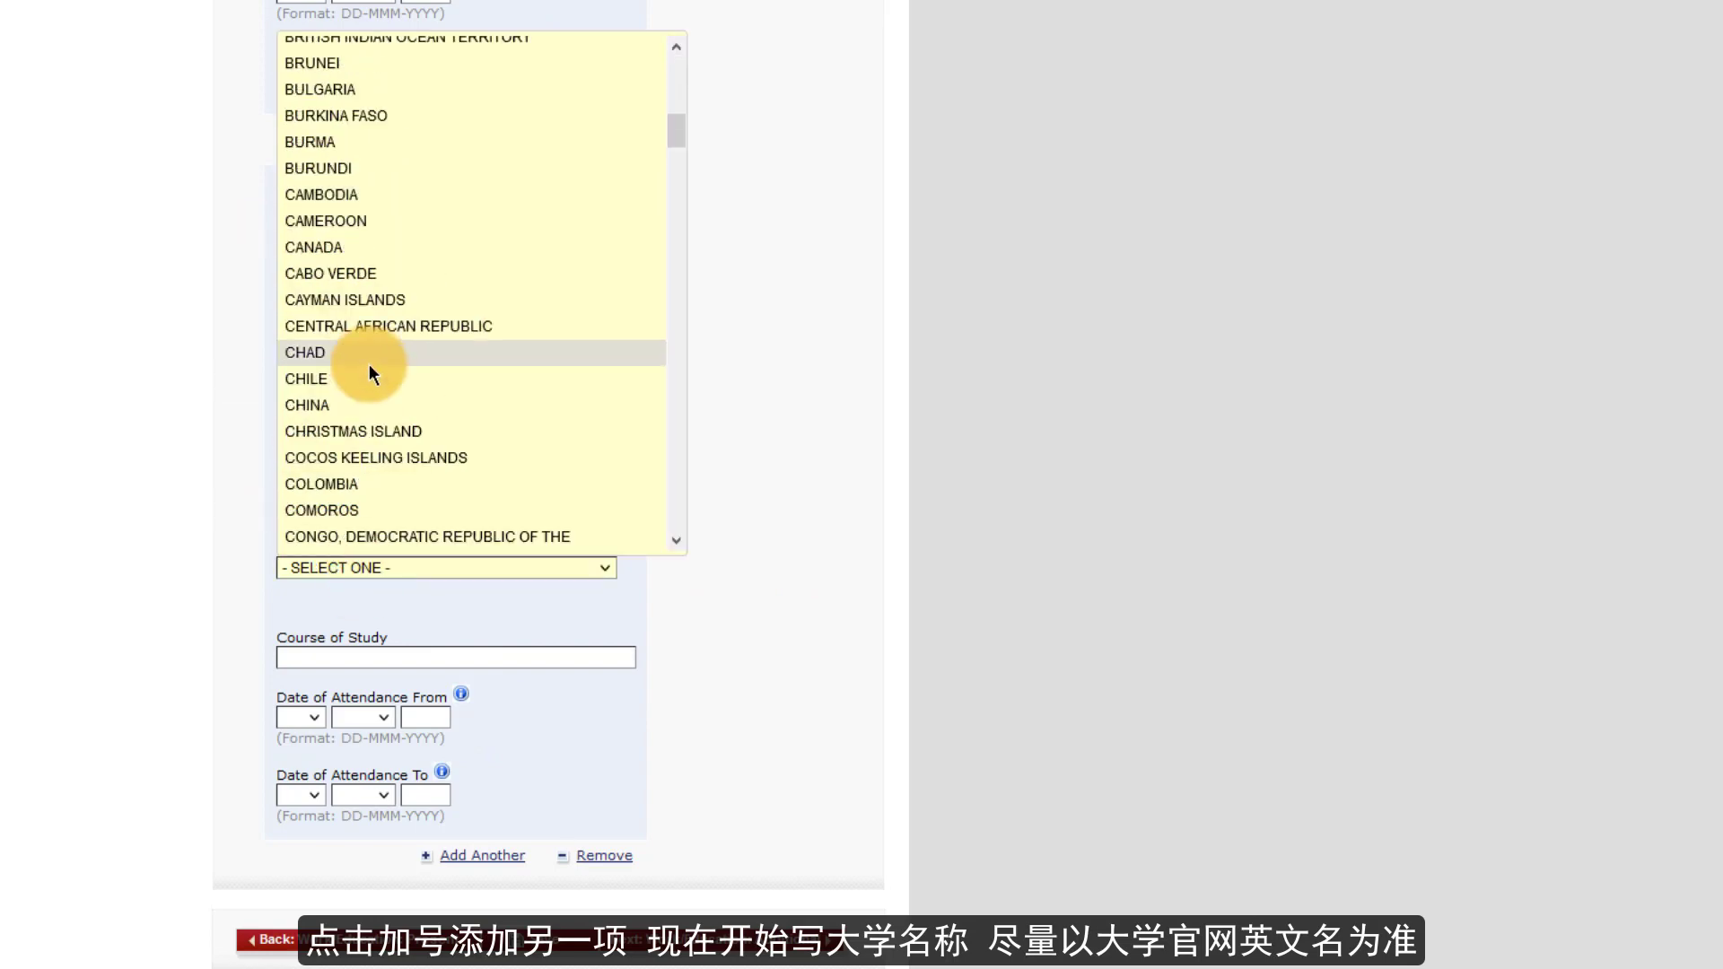
scroll(368, 364, down, 6)
scroll(363, 416, up, 4)
click(359, 246)
click(339, 657)
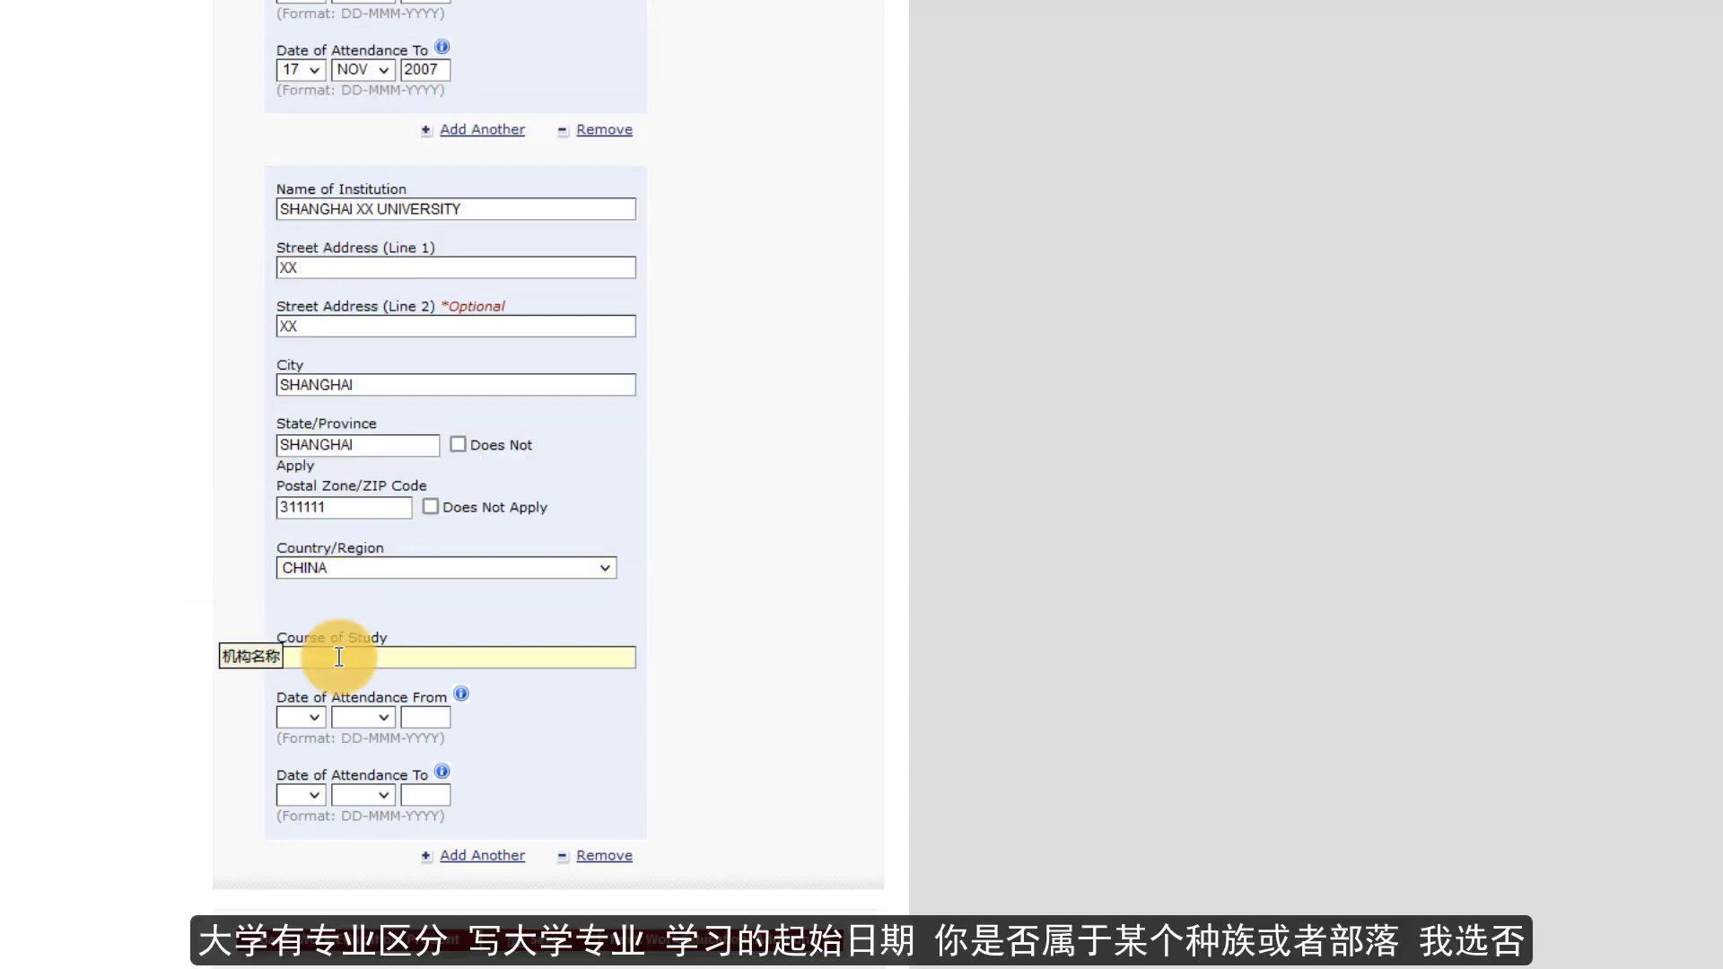
text(OP)
click(314, 718)
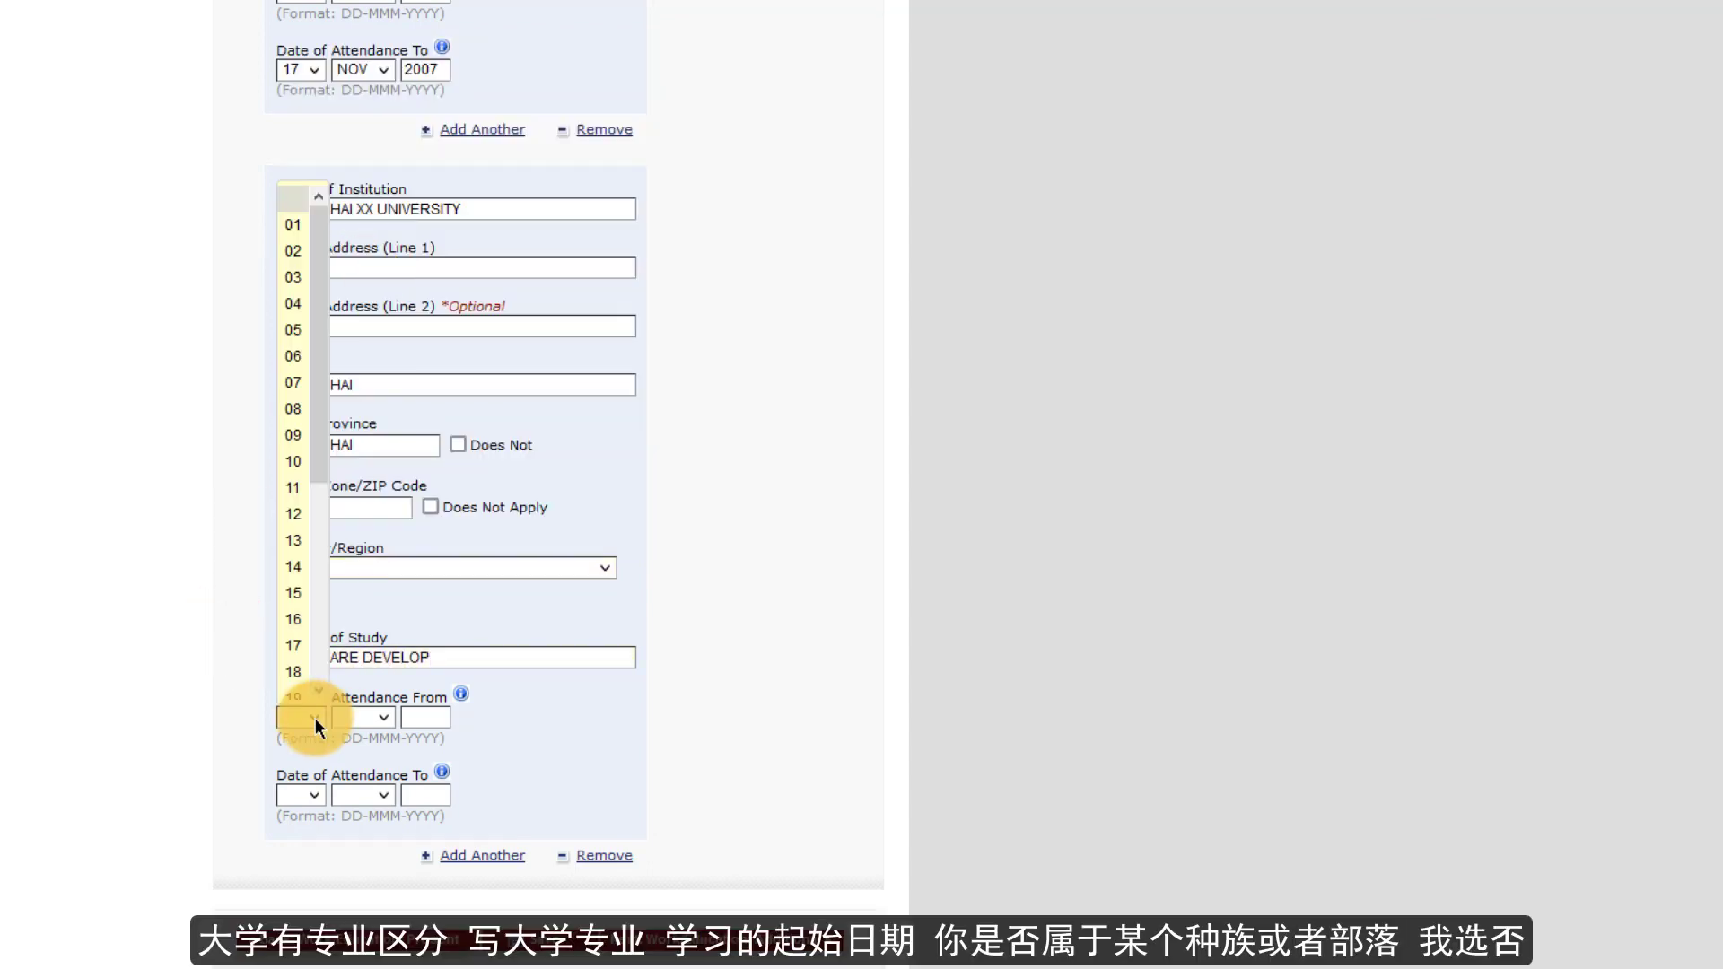
- Set university attendance from 18 NOV 2008 to 17 DEC 2009 and save the application
click(296, 670)
click(362, 718)
click(359, 664)
click(428, 718)
text(2008)
click(320, 794)
click(293, 722)
click(363, 795)
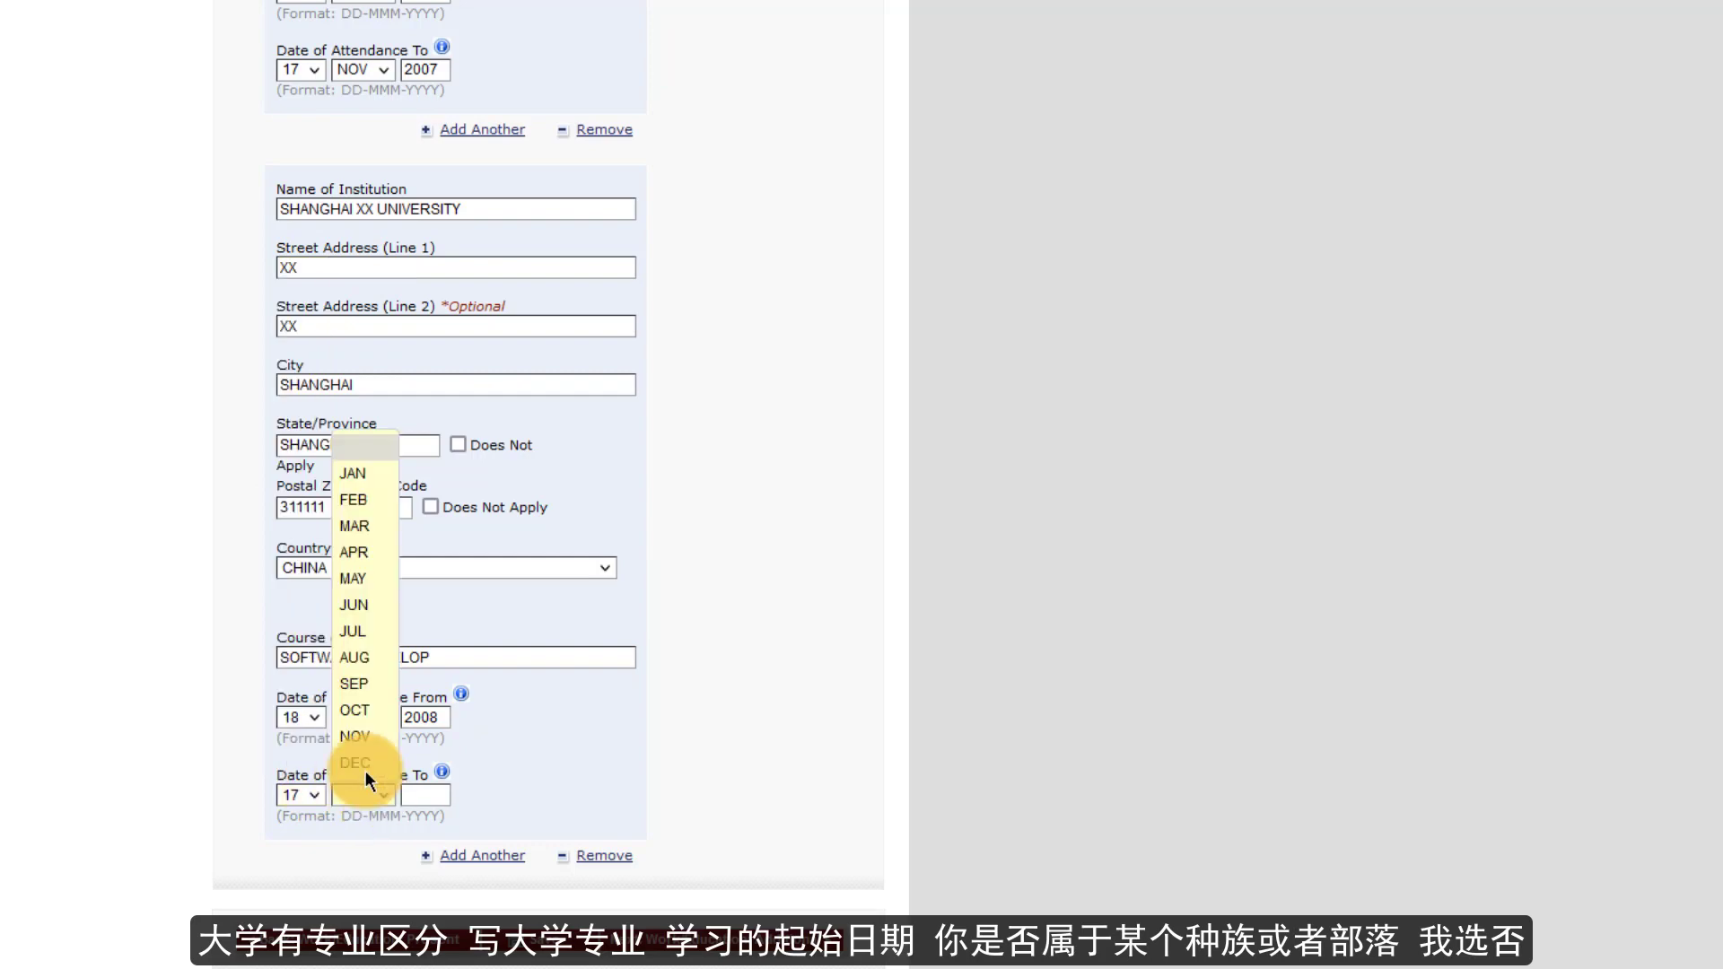
click(358, 767)
click(424, 794)
text(2009)
scroll(547, 763, down, 2)
click(538, 803)
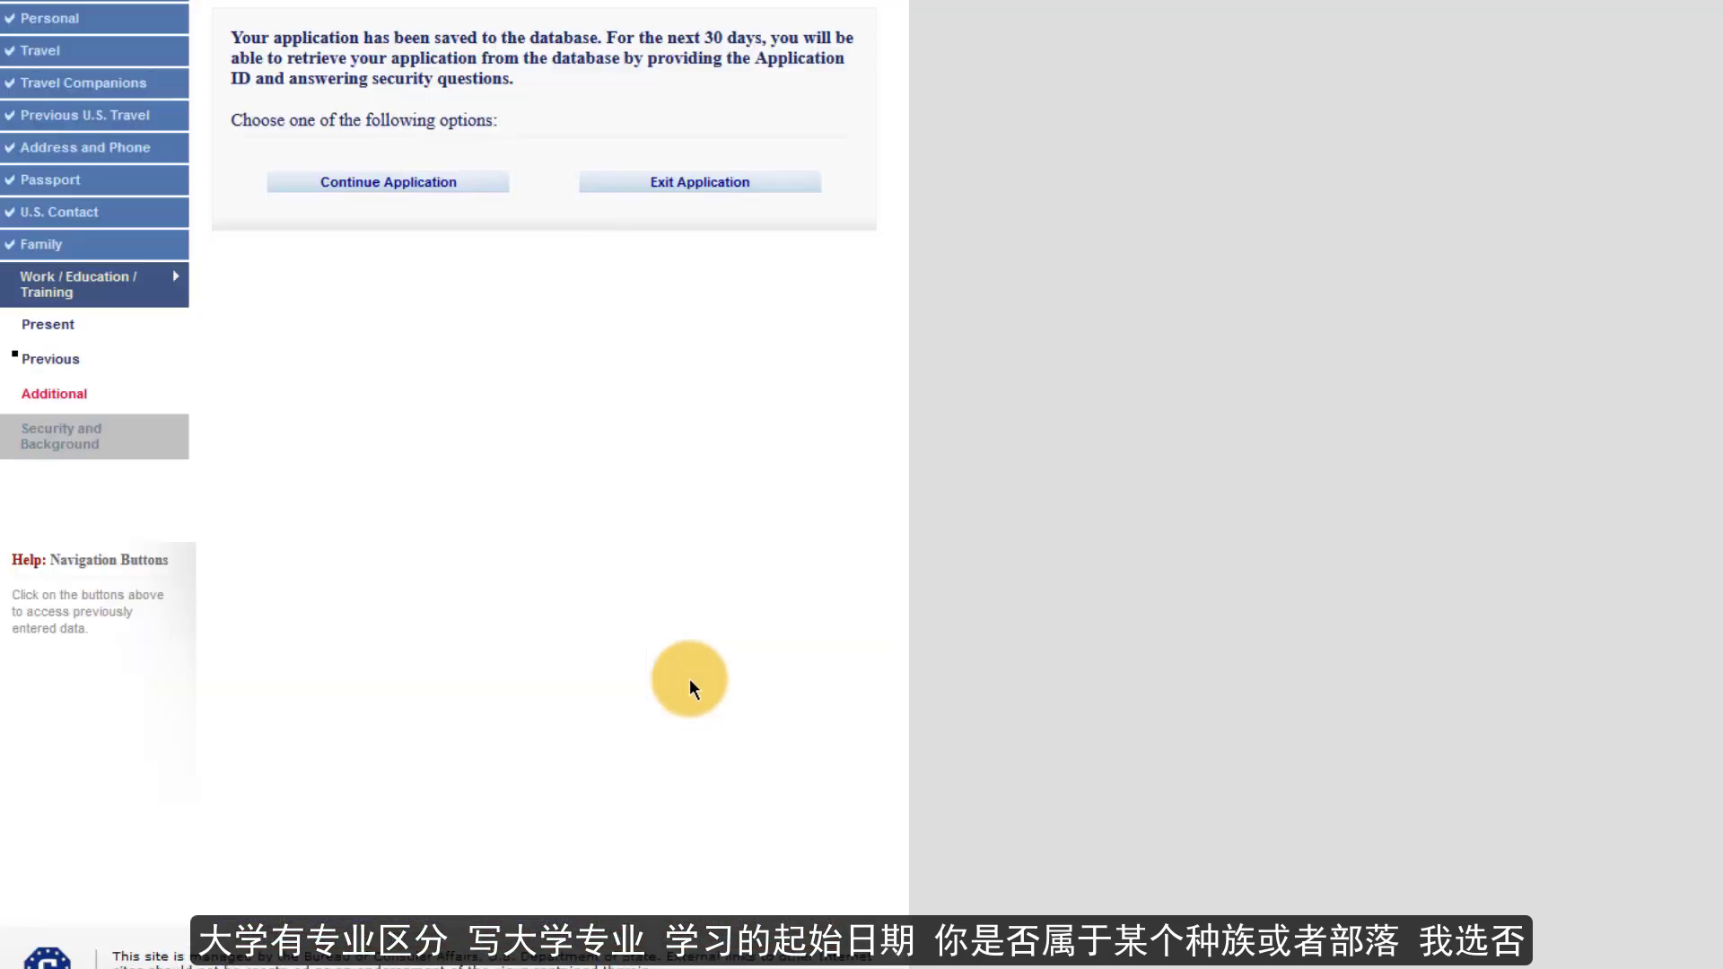
- Continue the application and answer No to the clan or tribe question
click(386, 190)
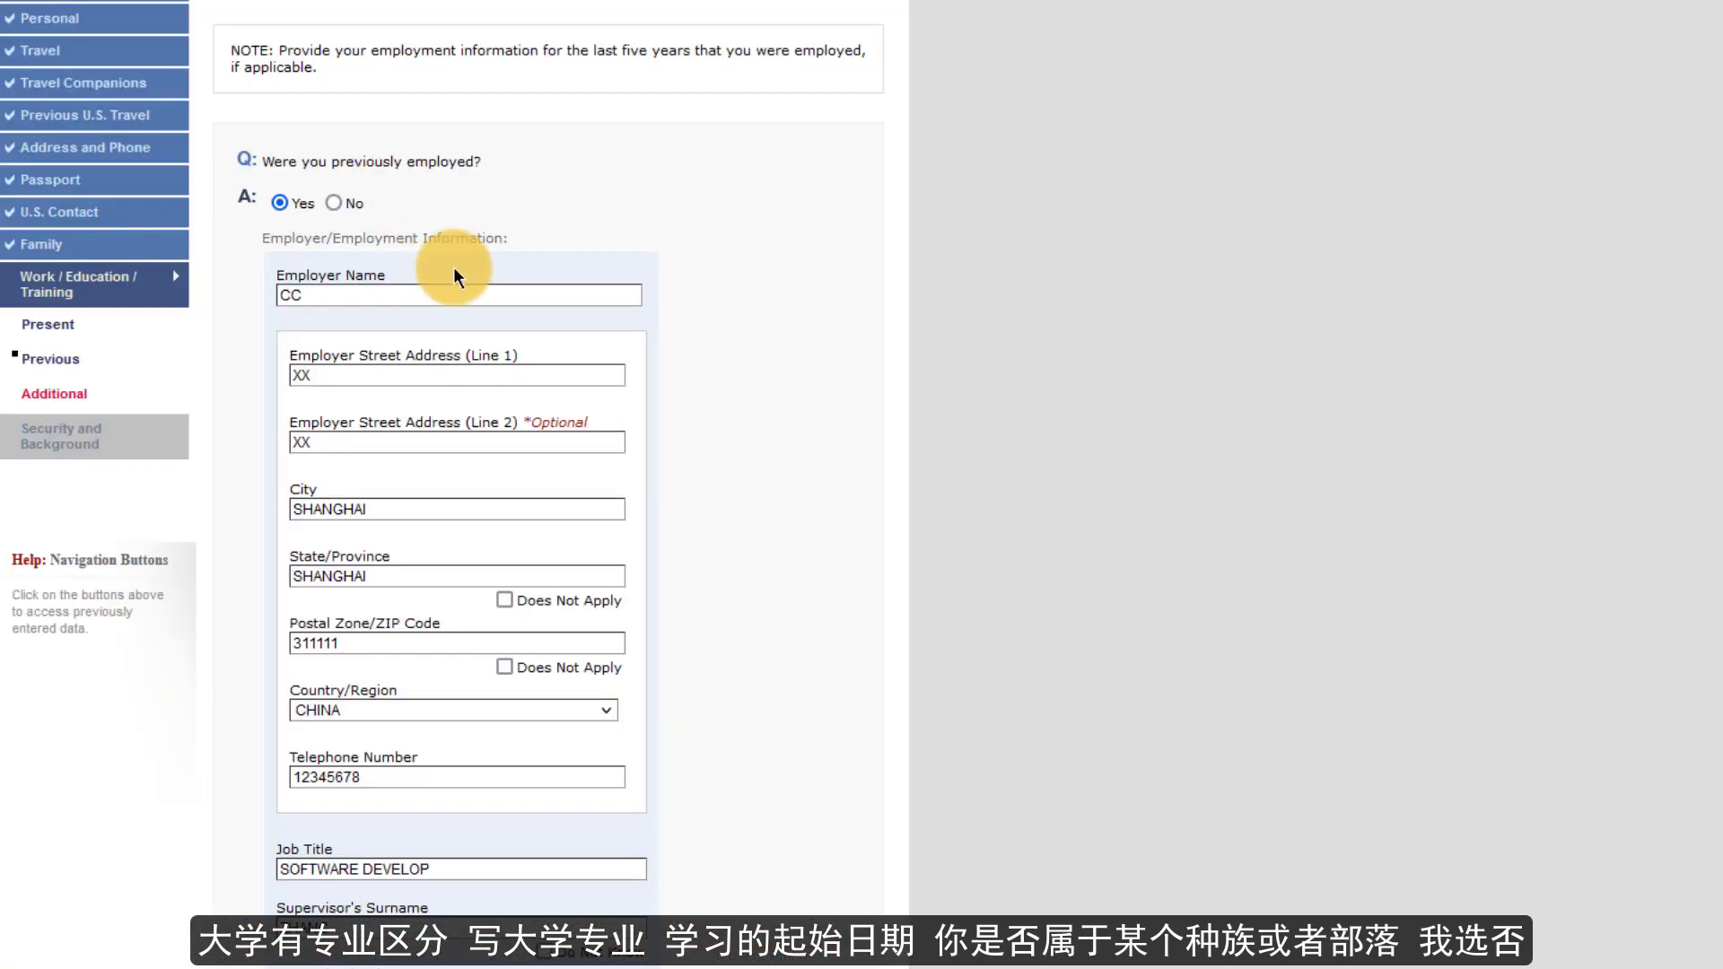
scroll(456, 274, down, 15)
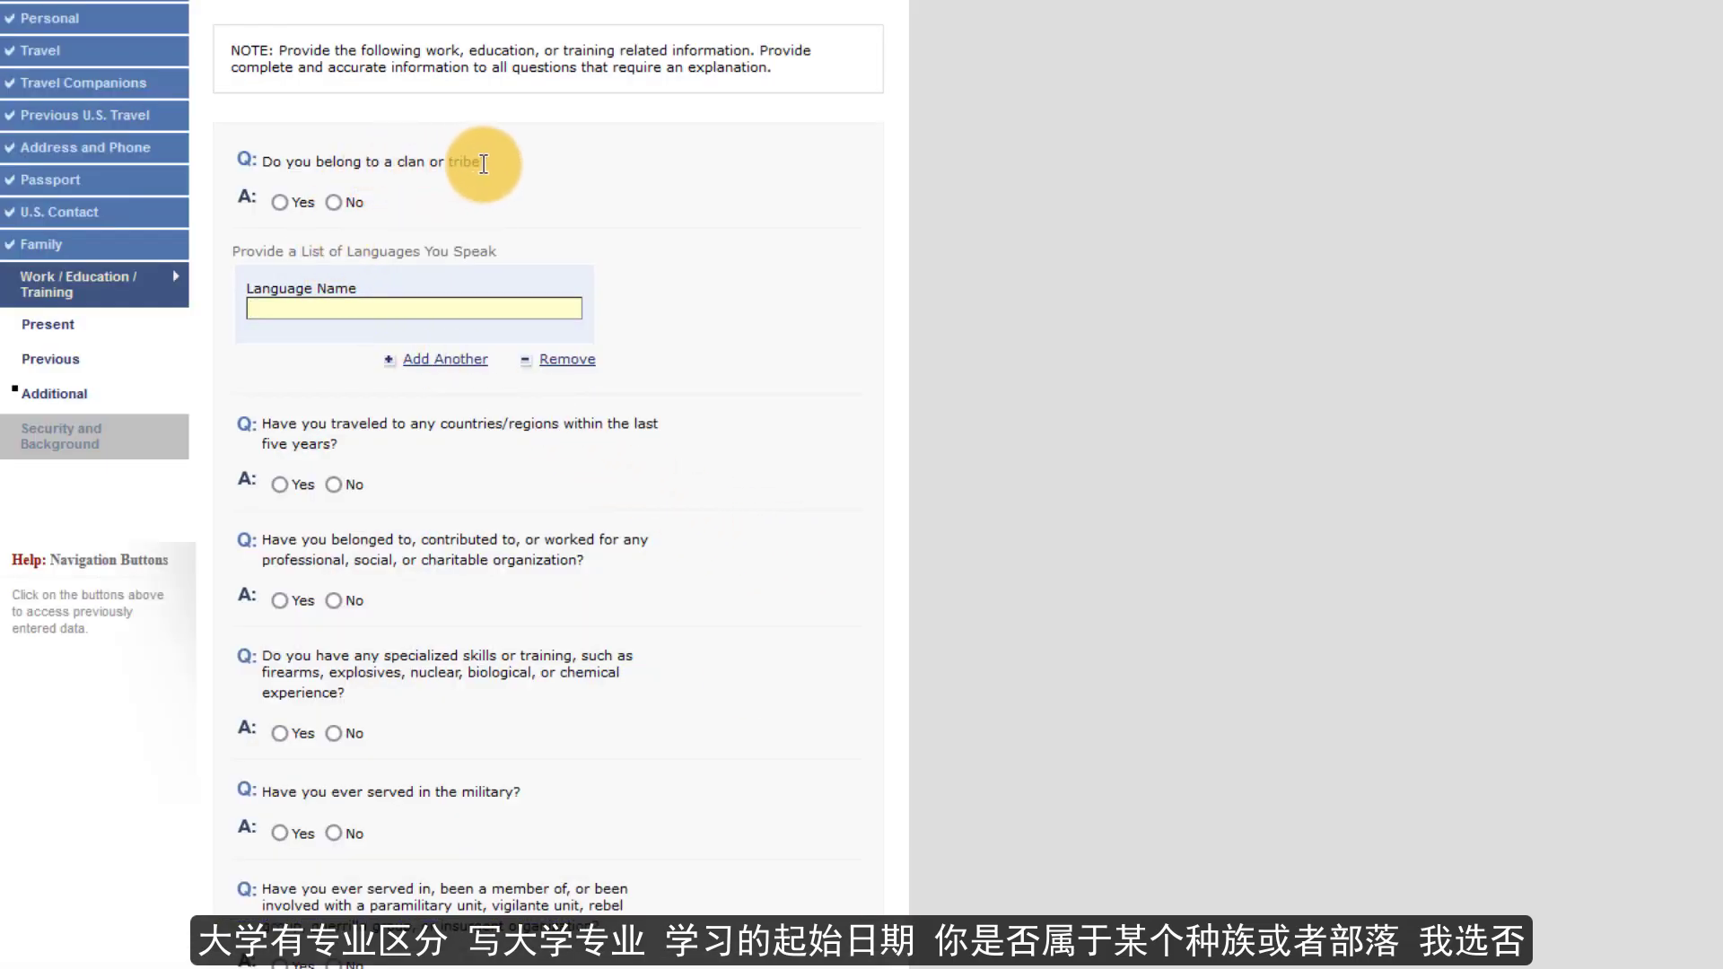
drag(483, 164, 269, 167)
click(333, 202)
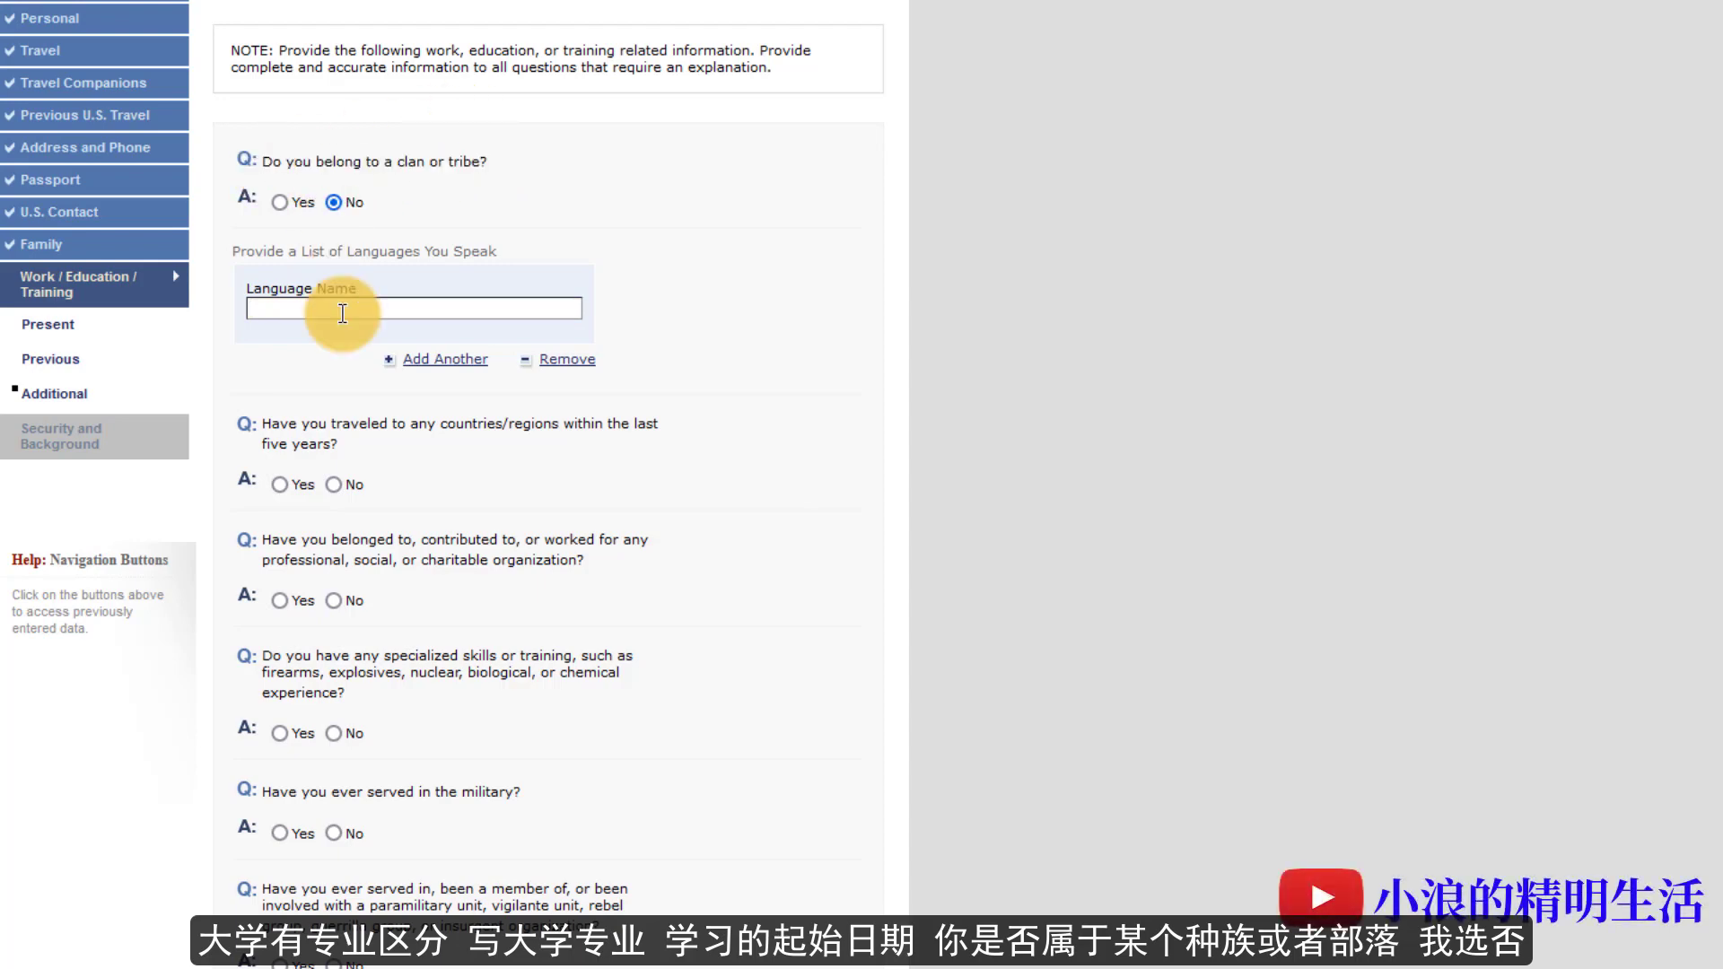
- List CHINESE and ENGLISH as the languages spoken
text(CHINESE)
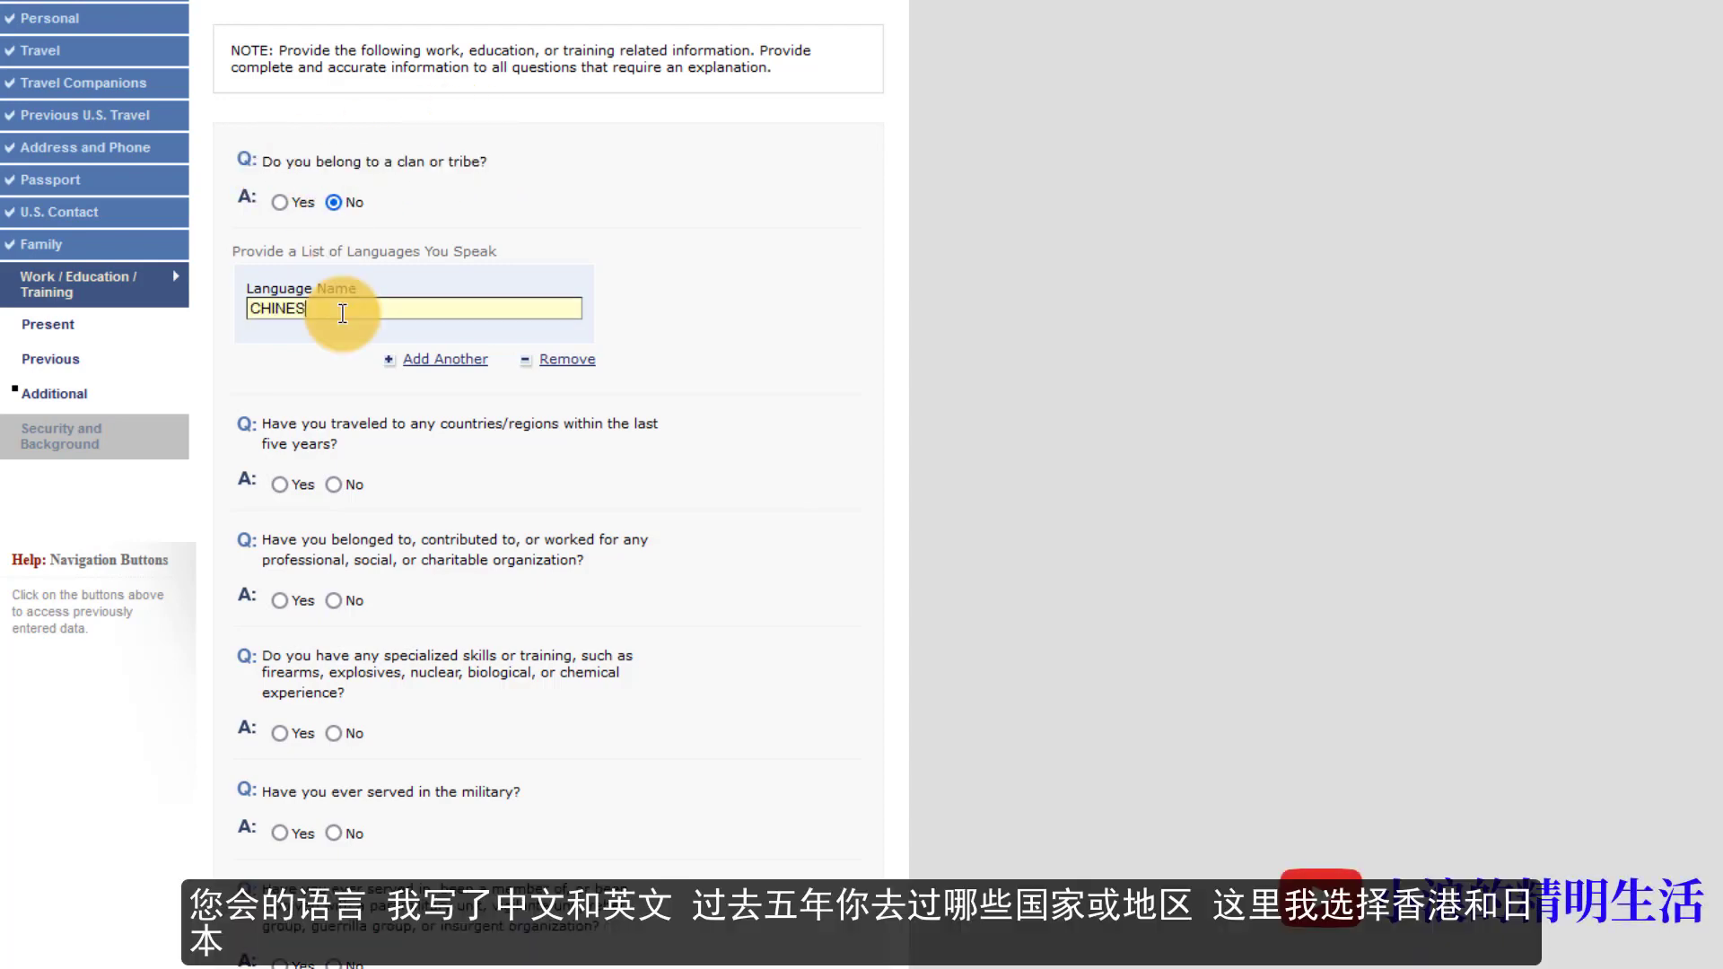
click(422, 360)
text(ENGLISH)
- Answer Yes to travel in the last five years, listing HONG KONG and JAPAN
scroll(305, 377, down, 3)
click(279, 313)
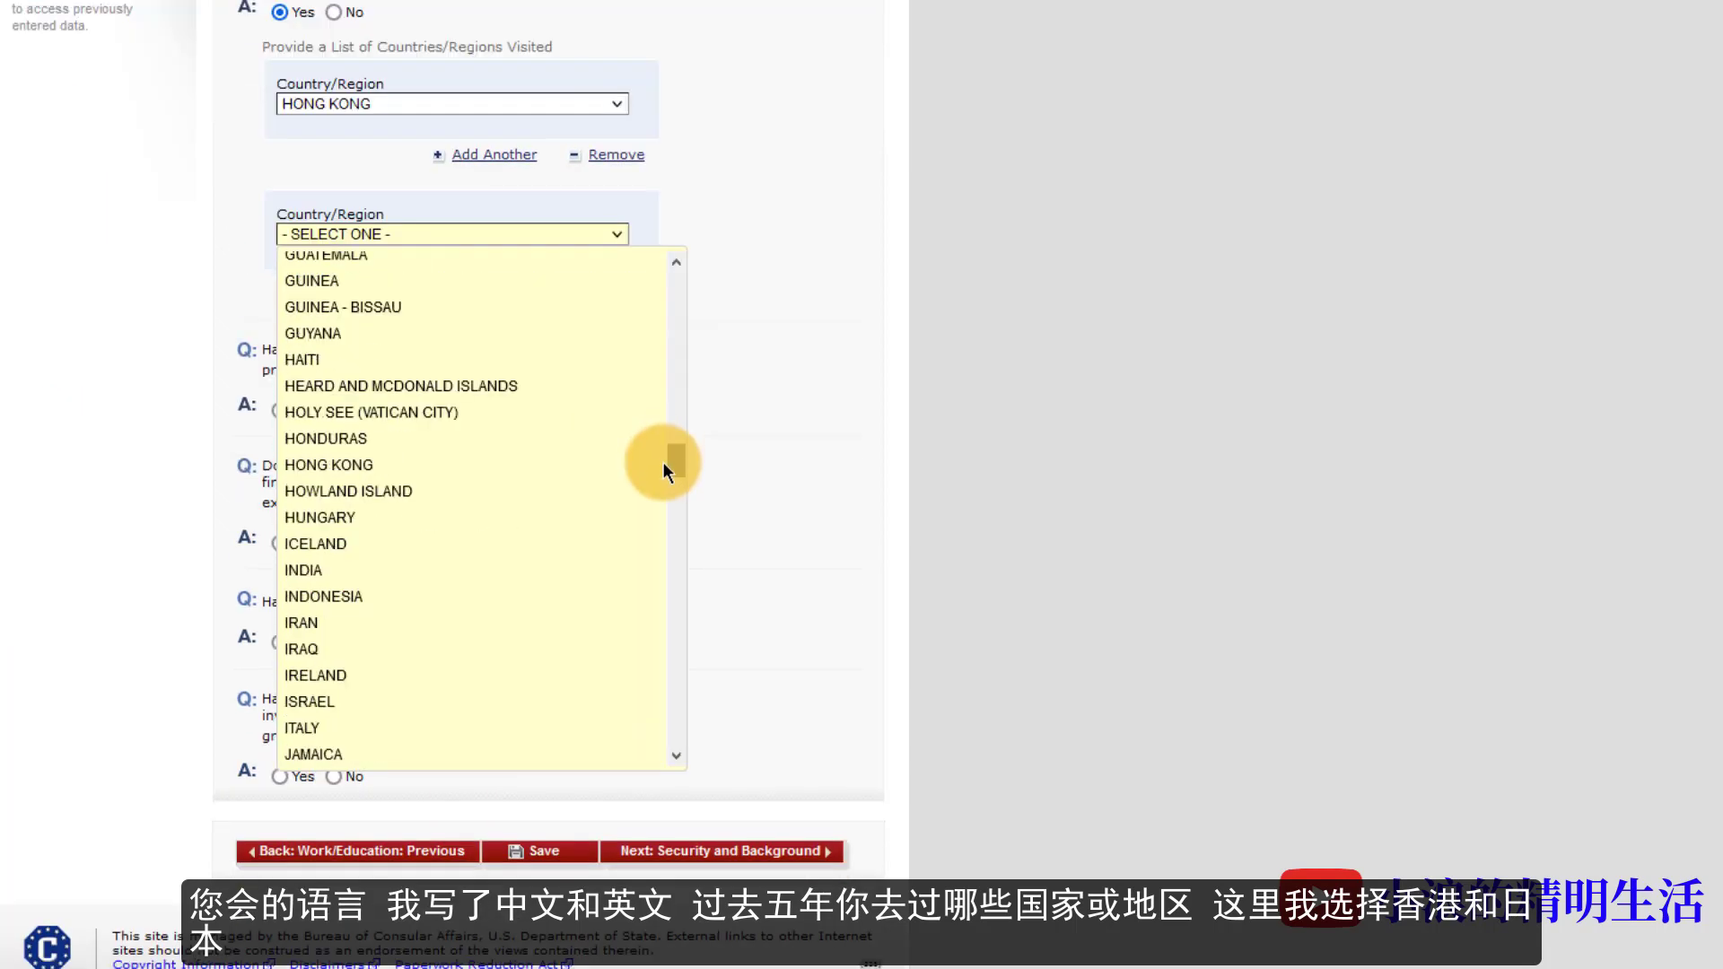
scroll(662, 467, down, 5)
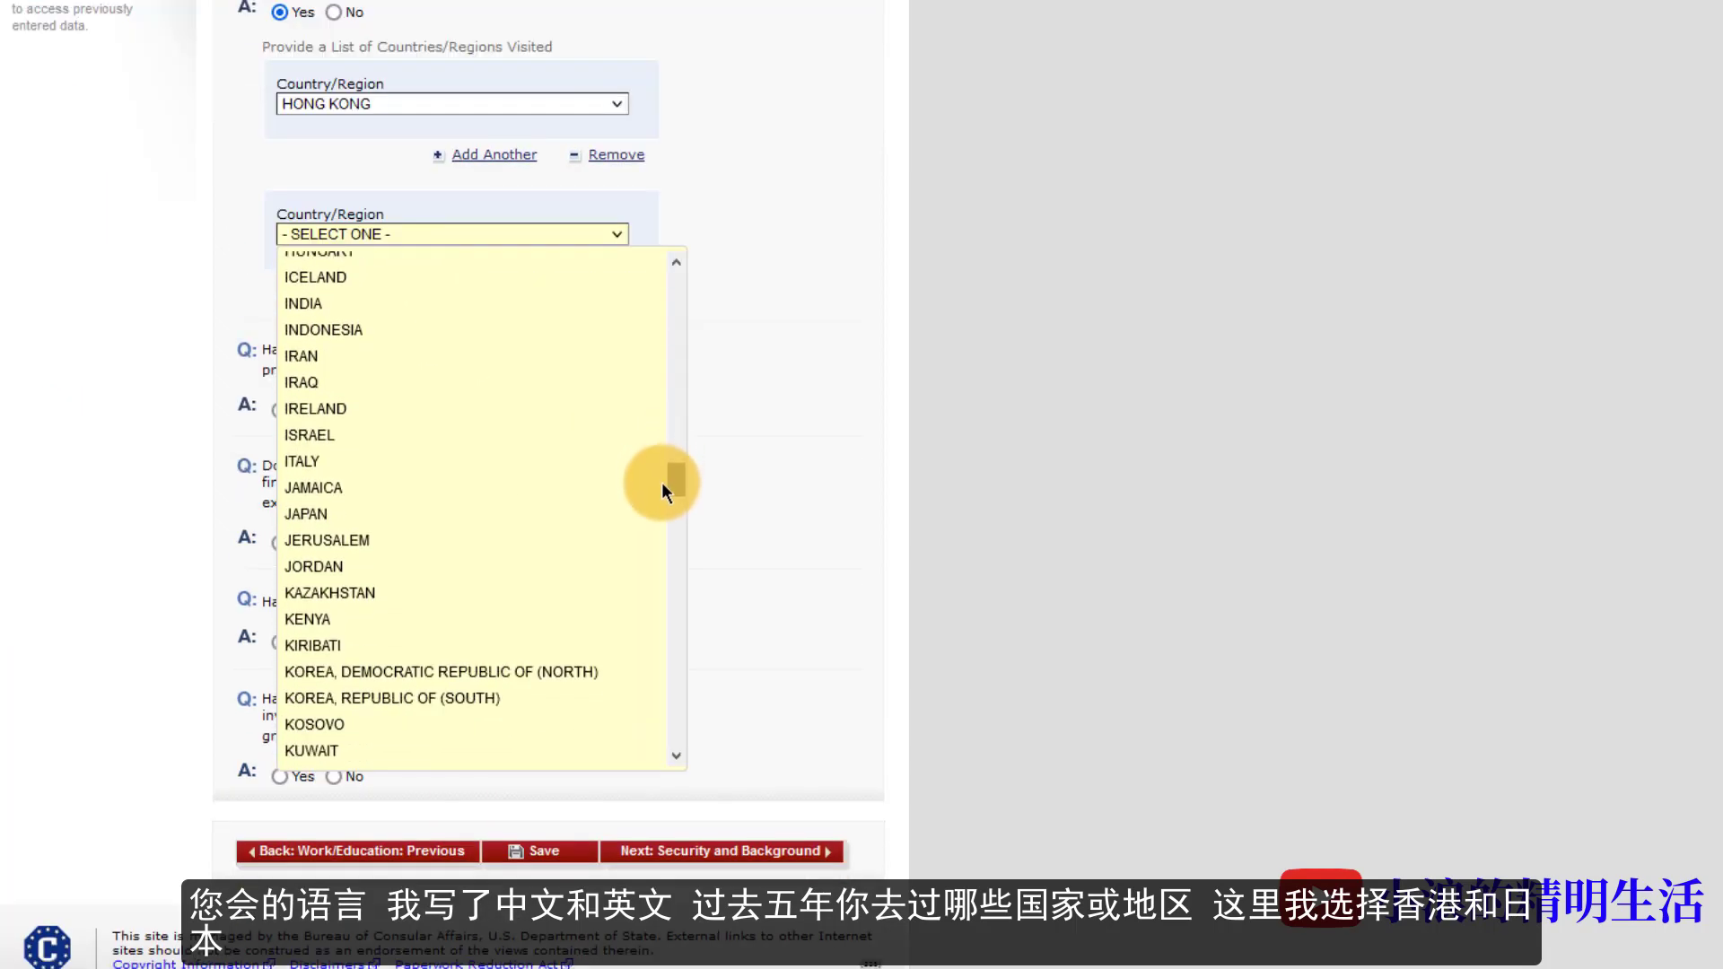
click(309, 463)
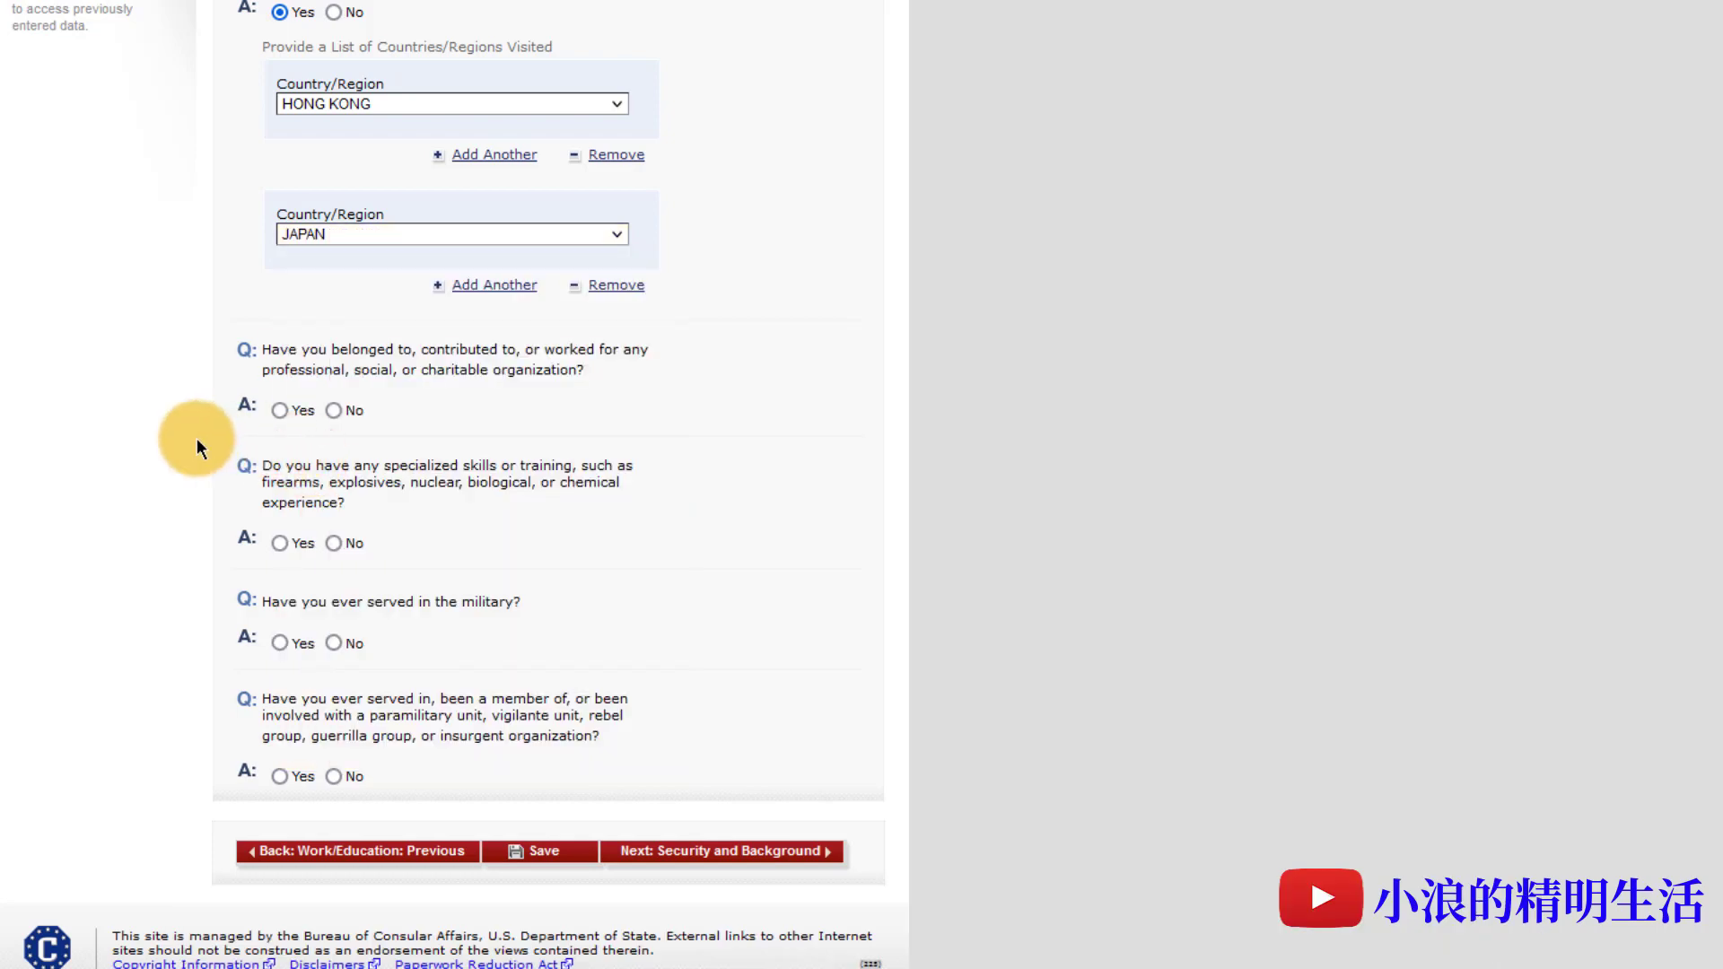
- Answer No to the specialized skills and military service questions
drag(197, 438, 332, 410)
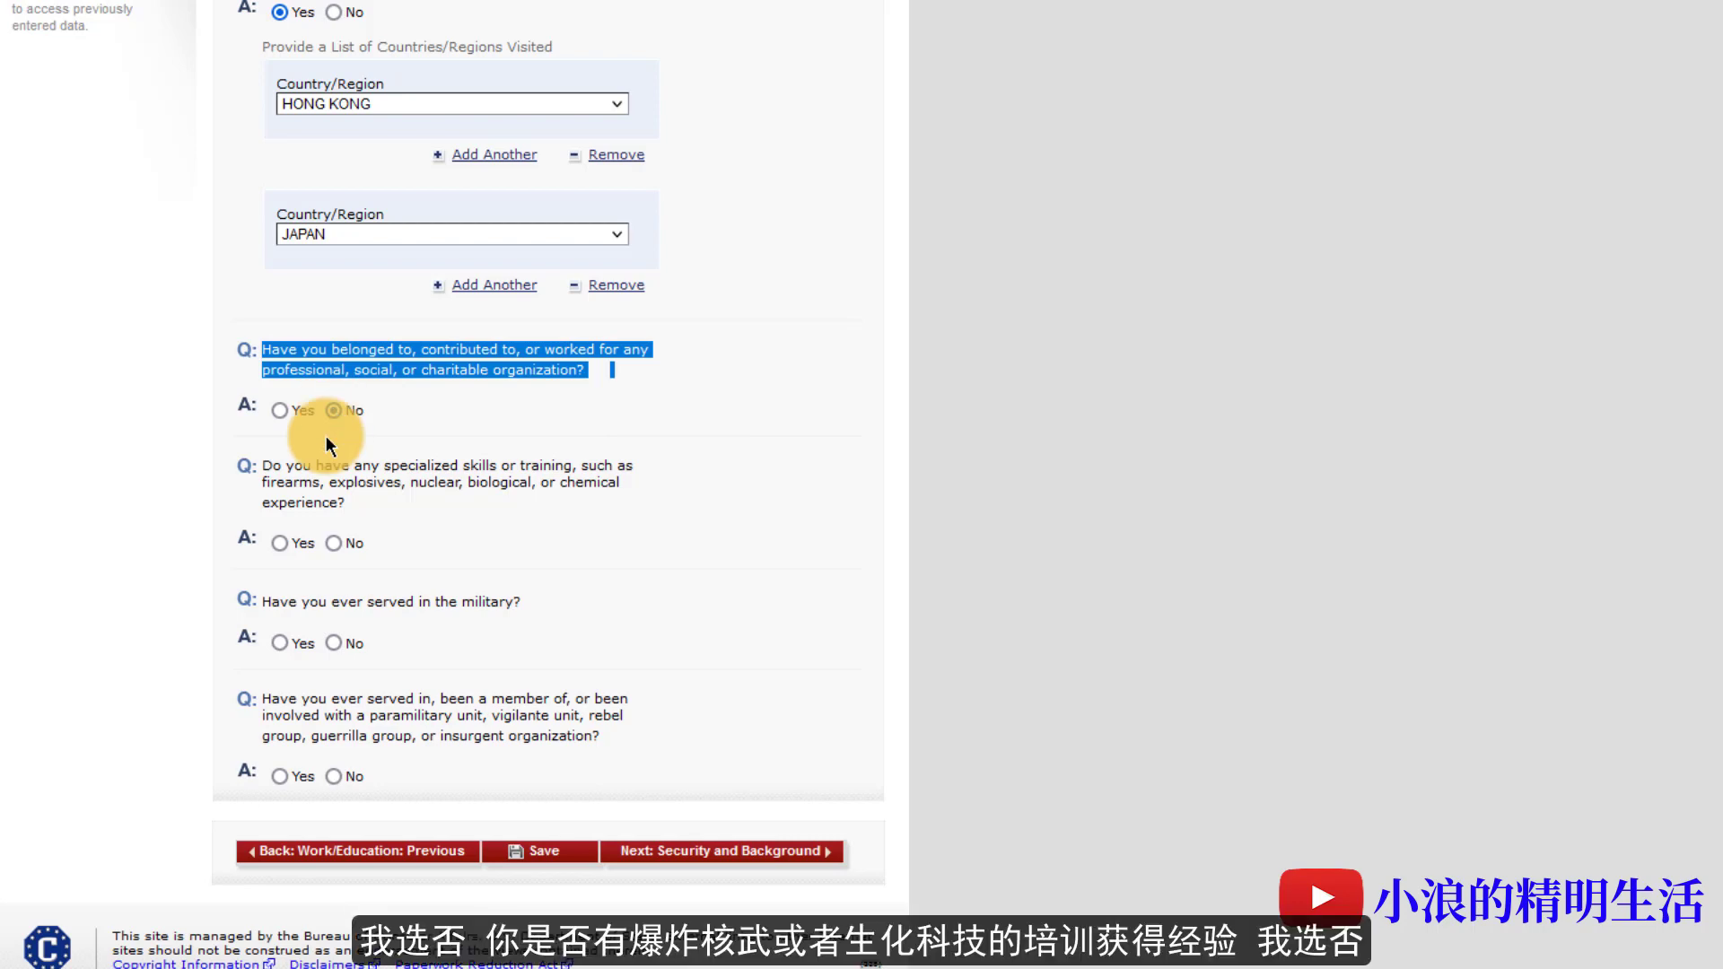
scroll(330, 443, down, 1)
drag(260, 417, 391, 462)
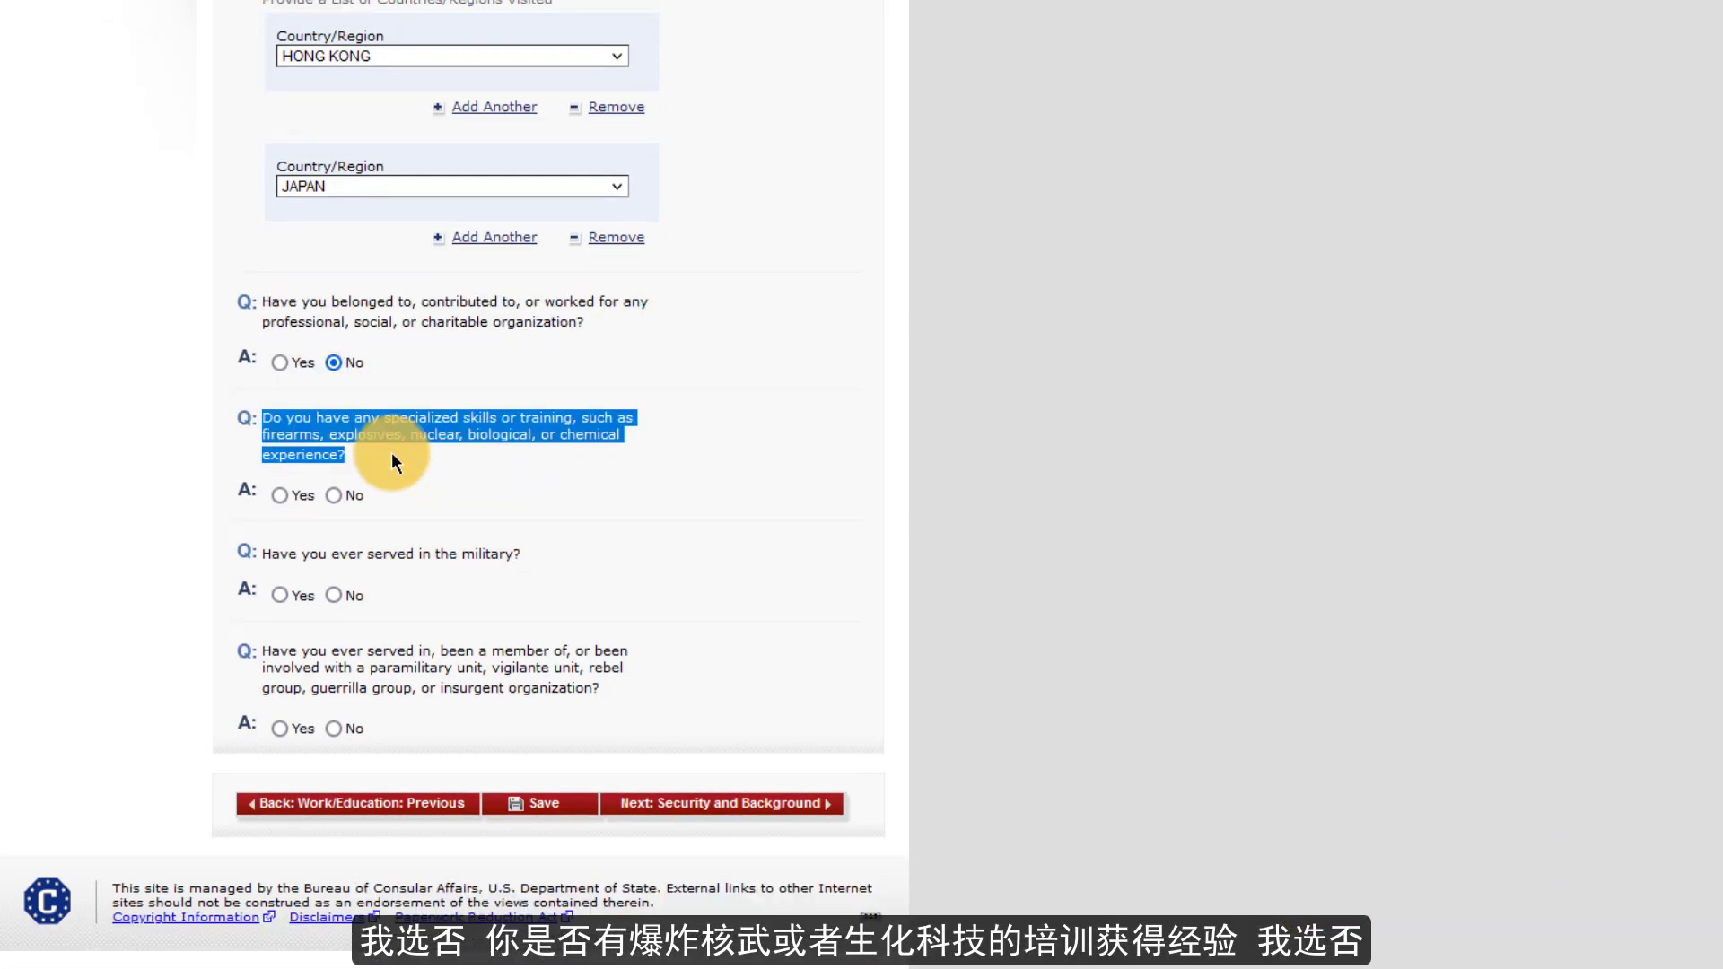
click(392, 455)
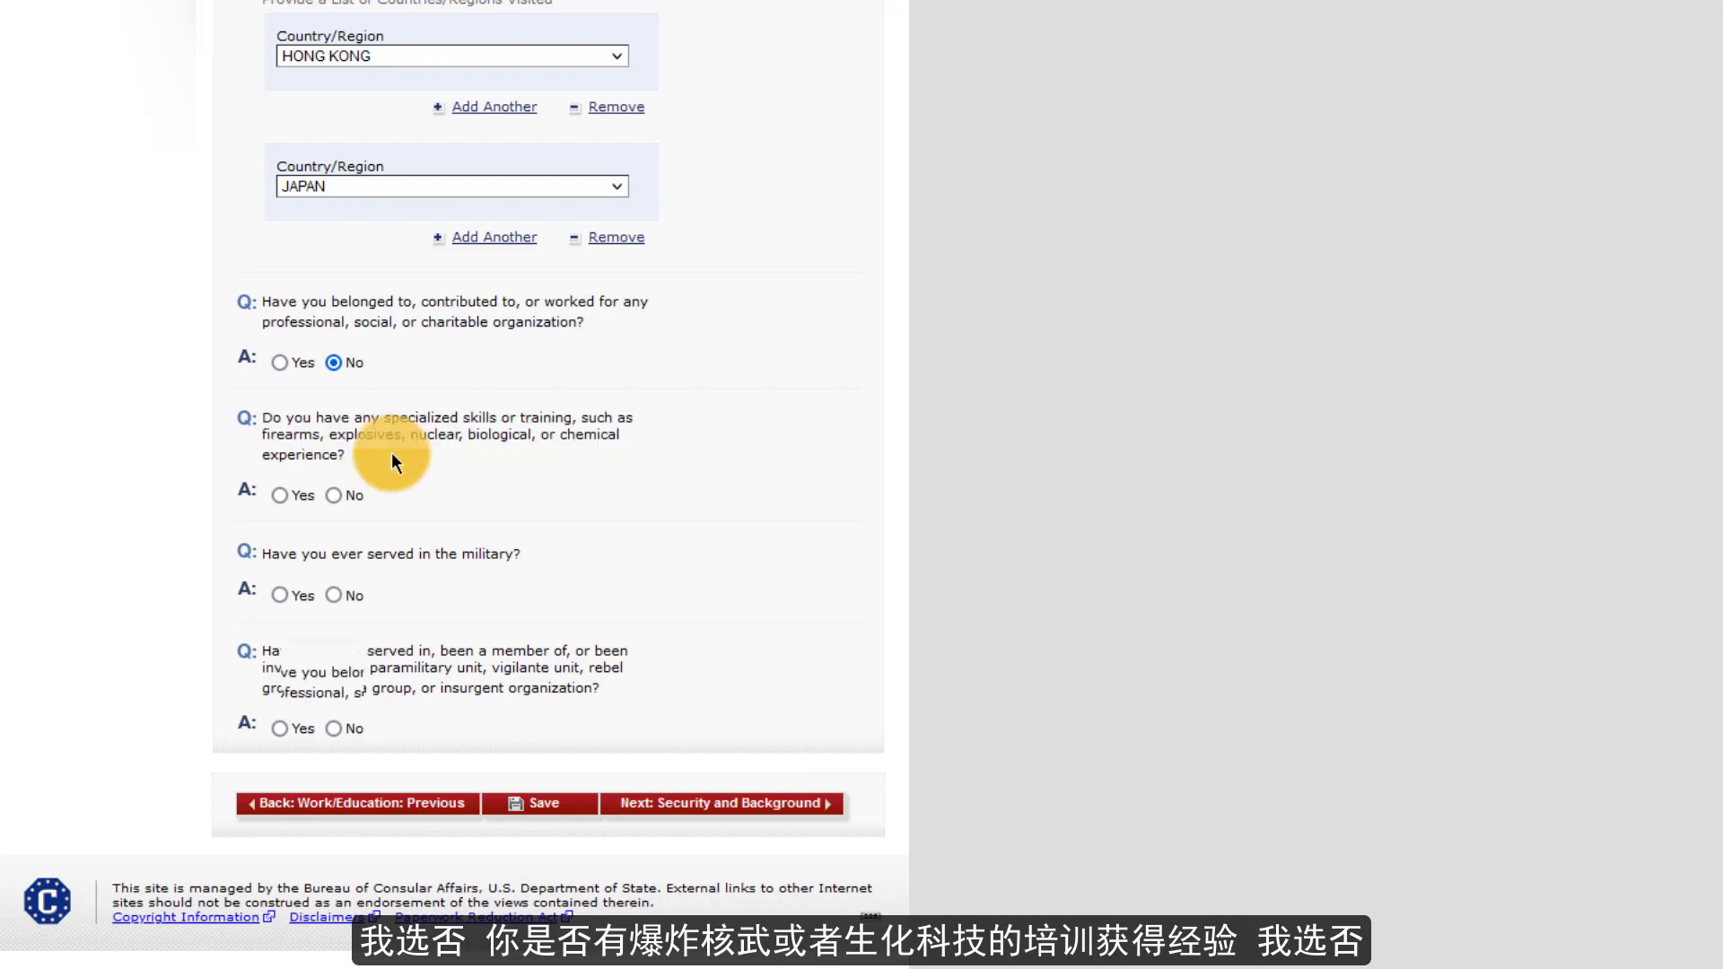
click(334, 495)
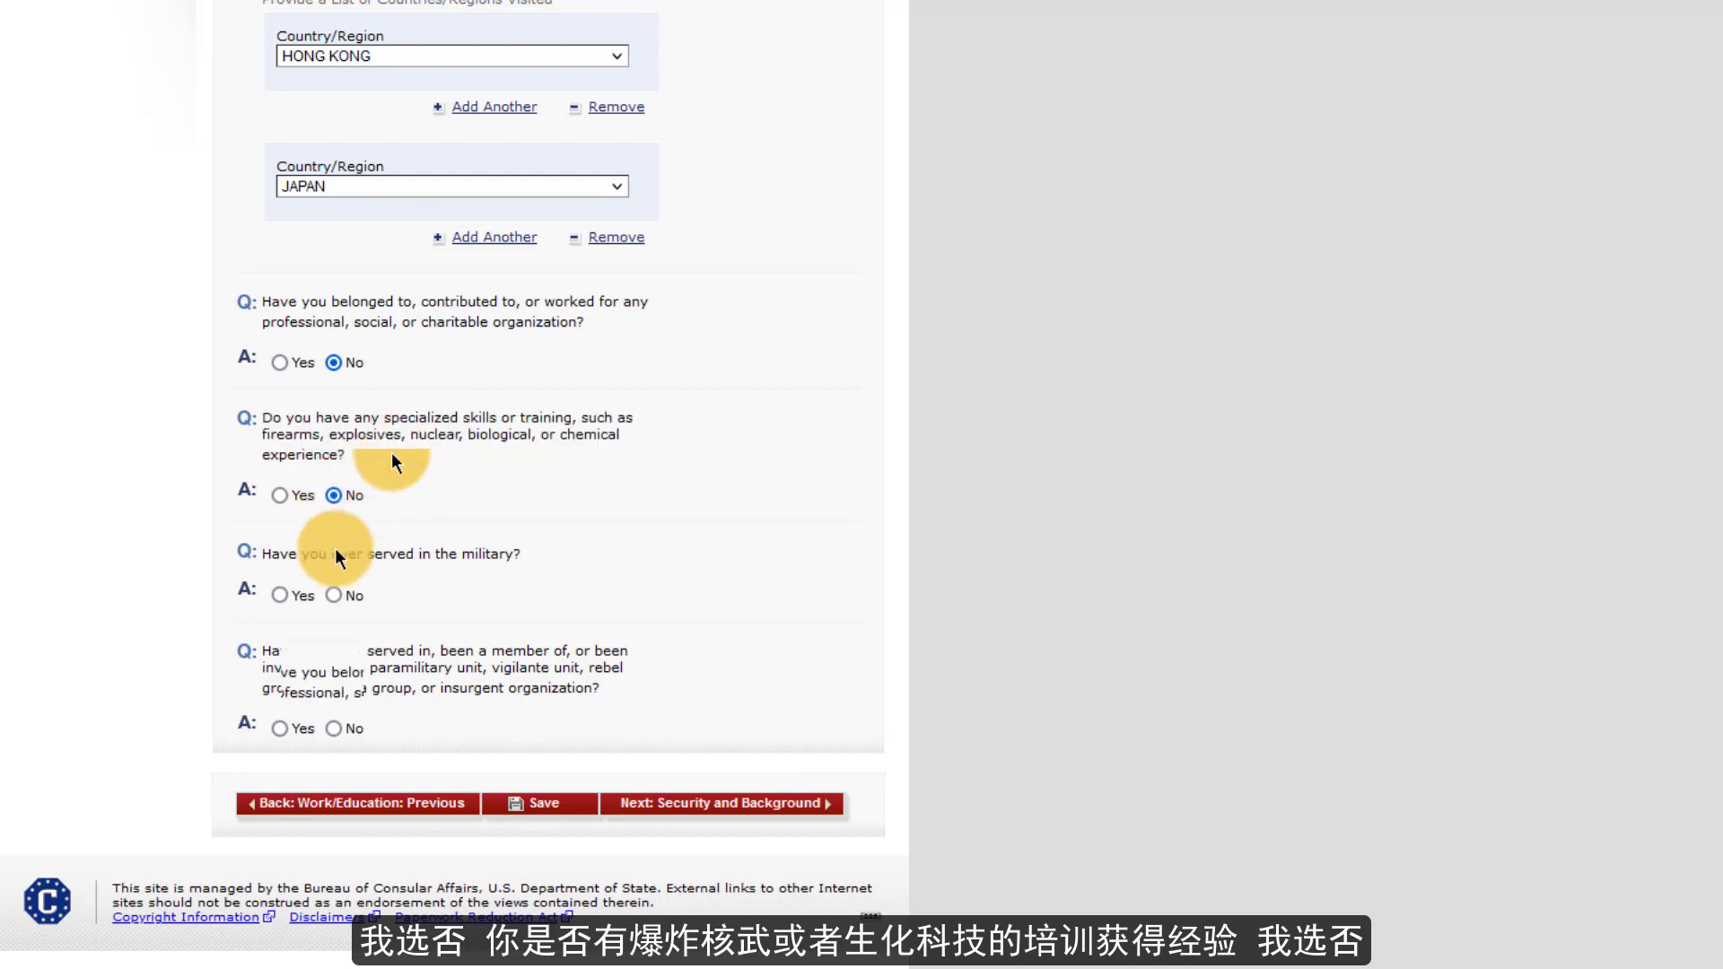
click(334, 596)
- Answer No to the paramilitary question, then save and continue the application
drag(598, 689, 255, 652)
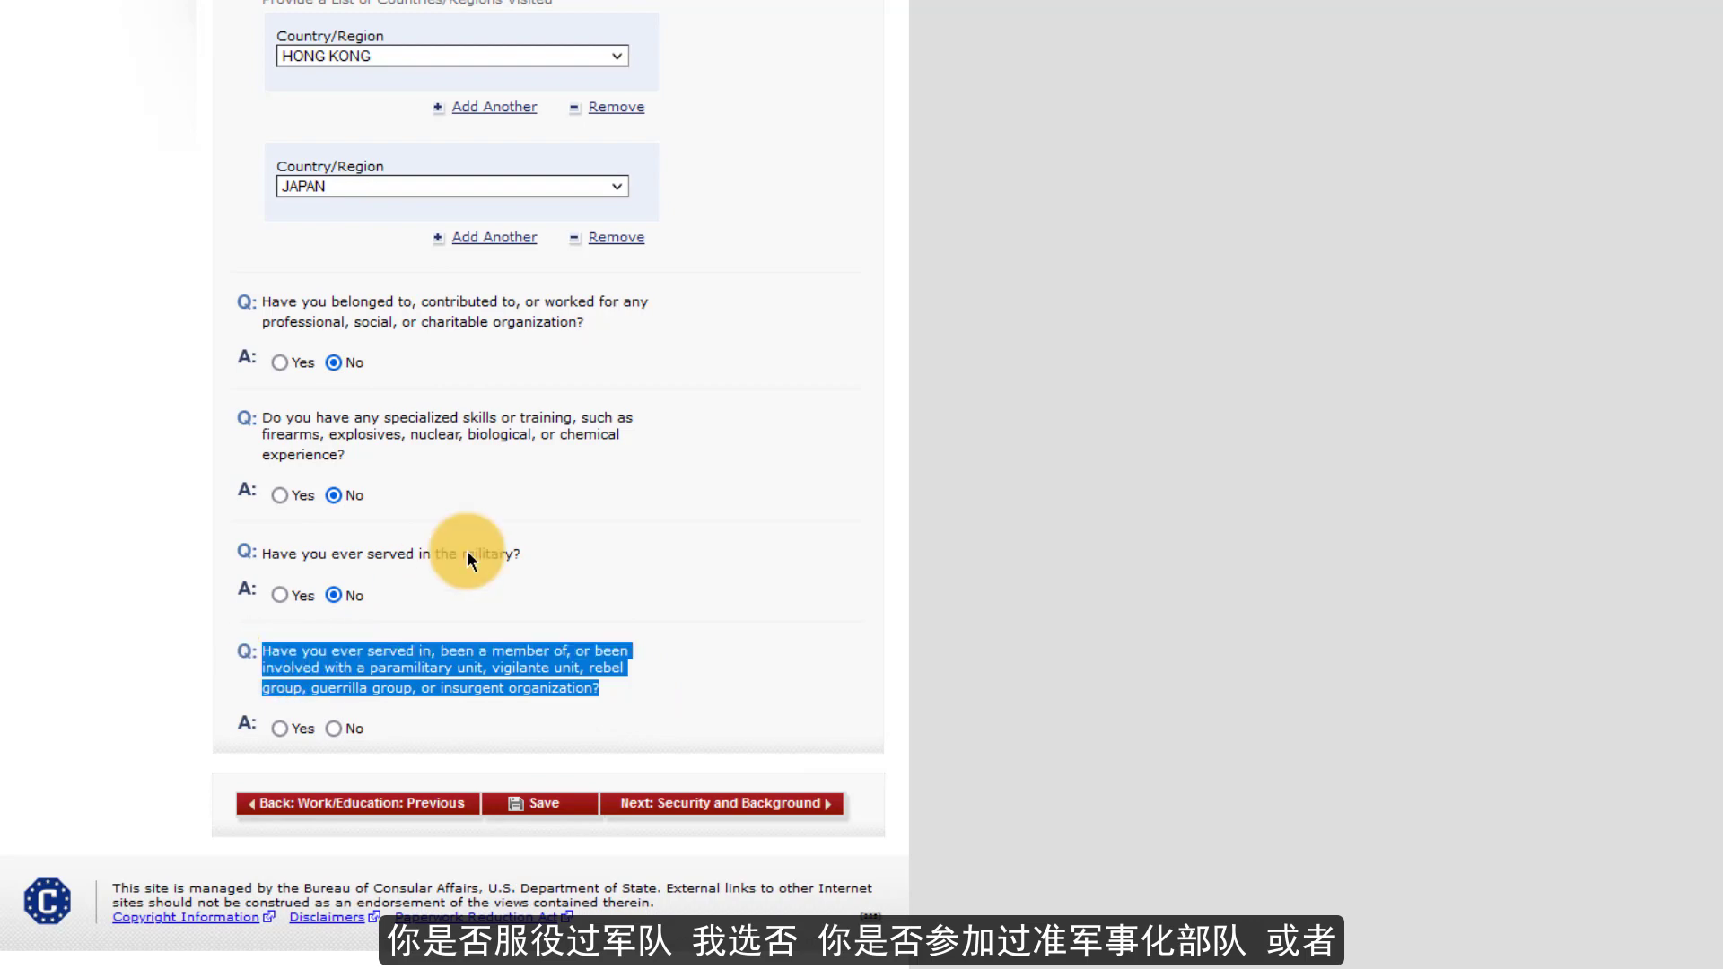
click(360, 731)
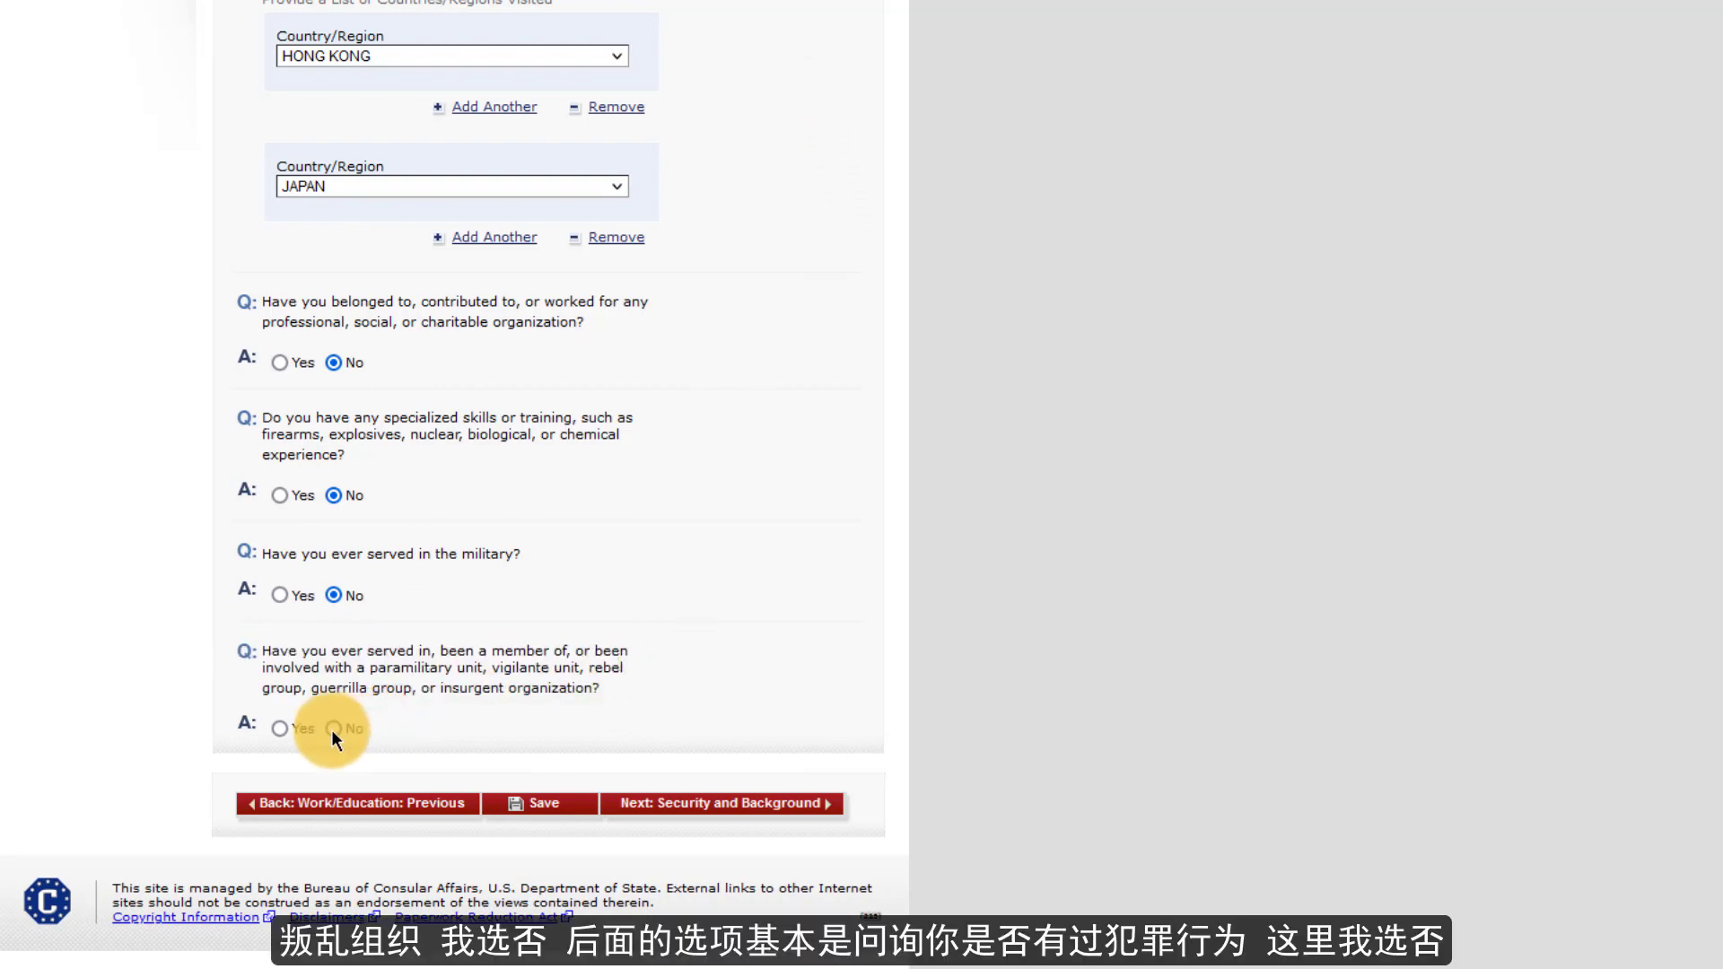
click(333, 728)
click(539, 803)
click(435, 181)
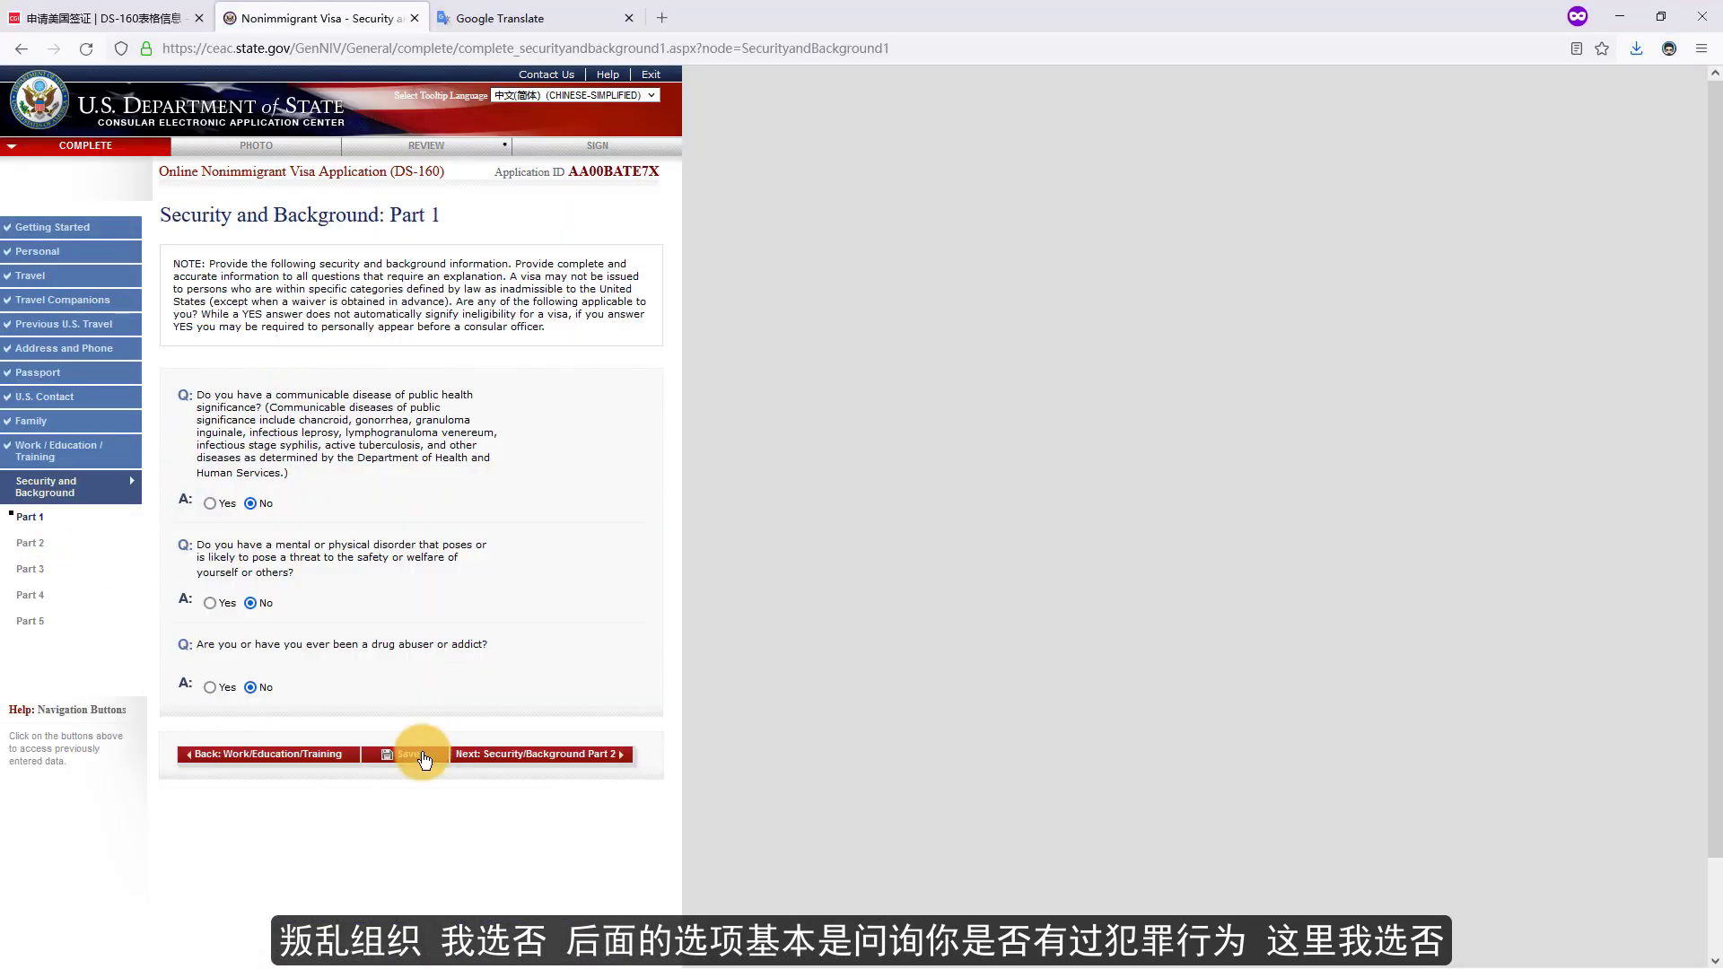
- Save Part 1, answer No to both trafficking questions in Part 2, and save again
click(423, 754)
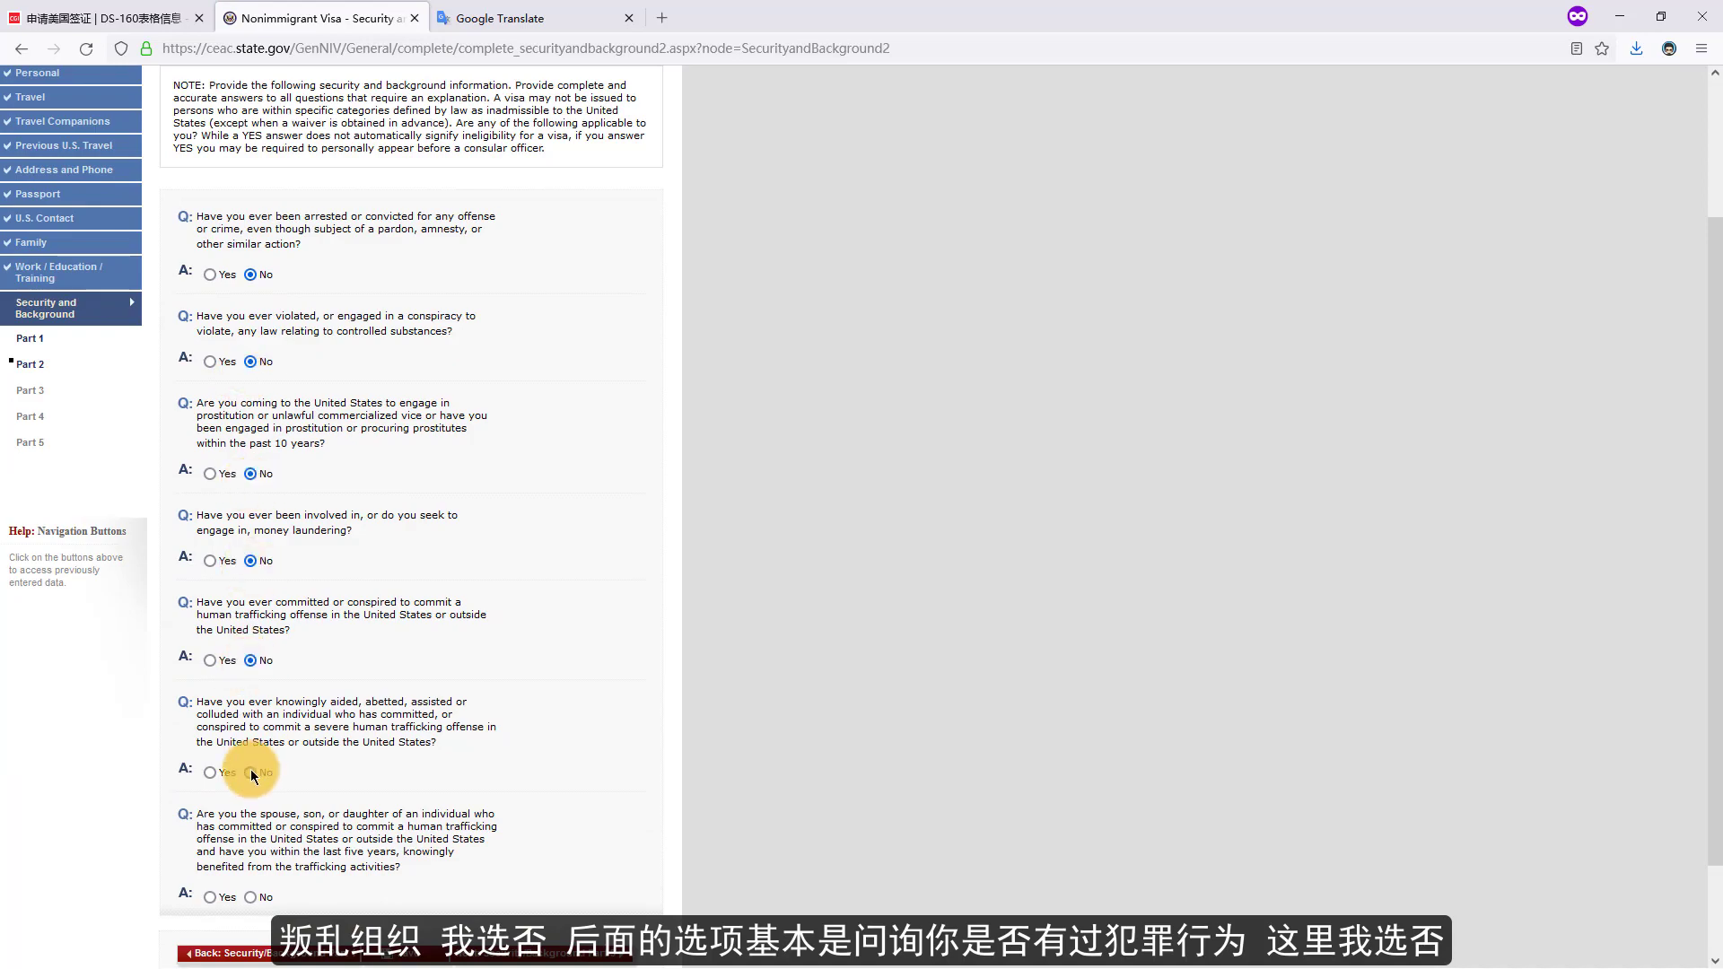
click(250, 772)
click(251, 898)
scroll(270, 883, down, 2)
click(414, 838)
click(346, 375)
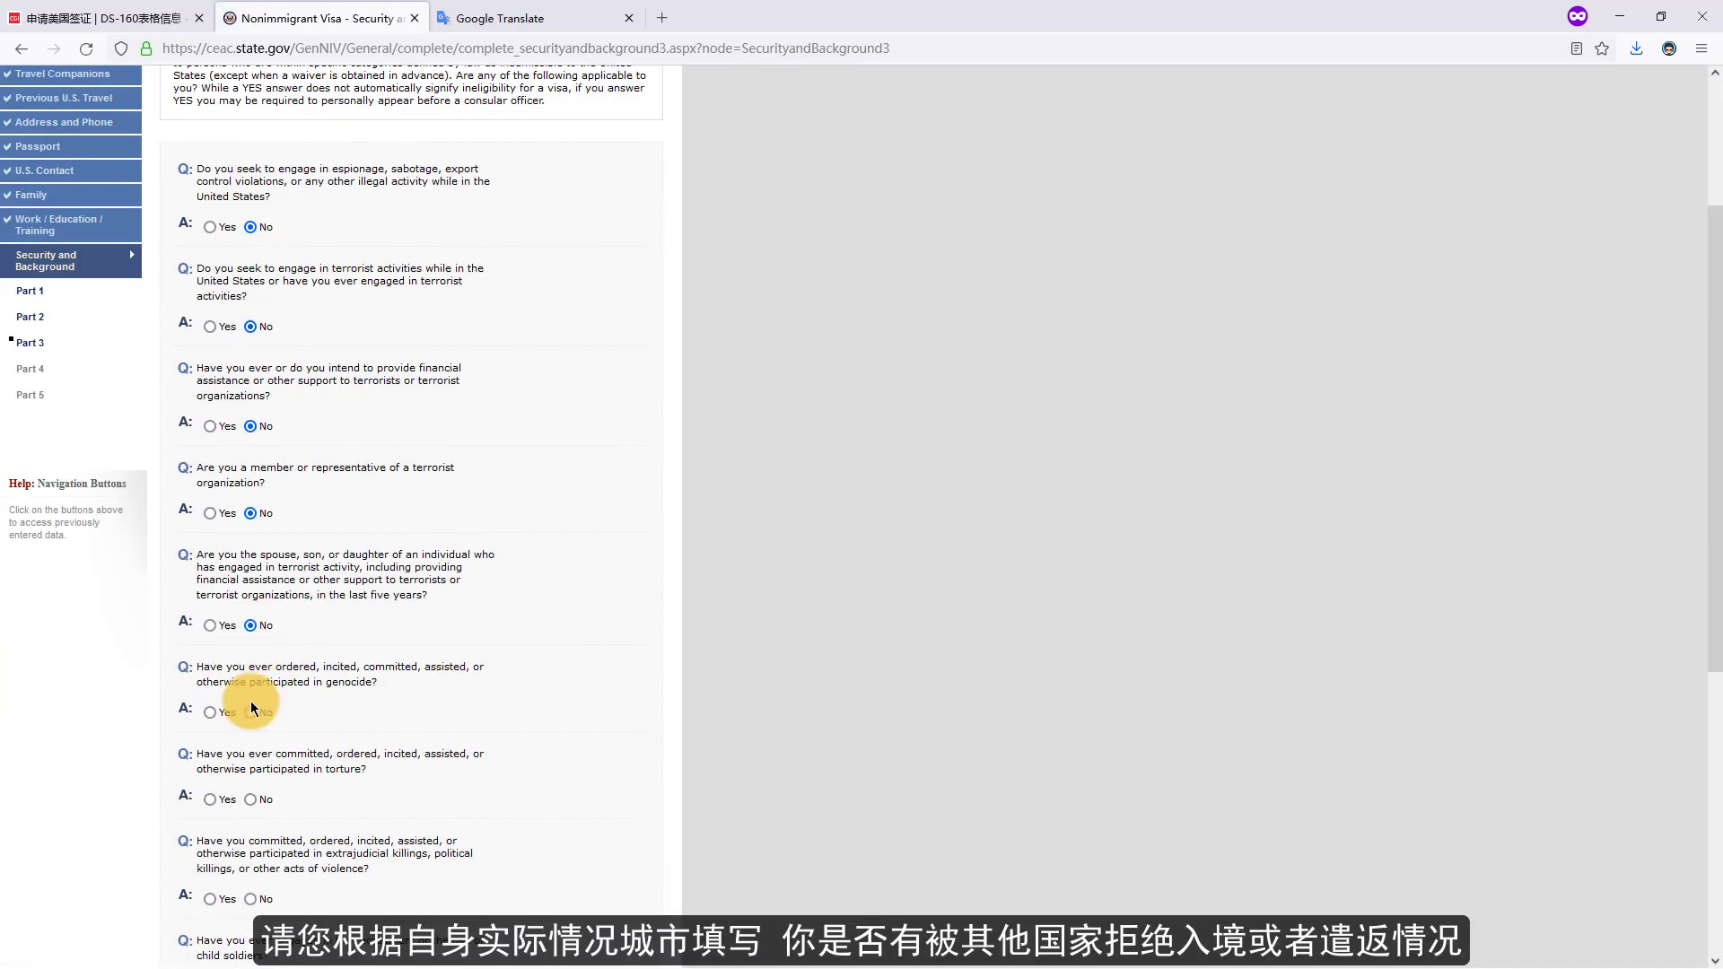
- Answer No to the child soldiers and deportation questions
scroll(251, 718, down, 4)
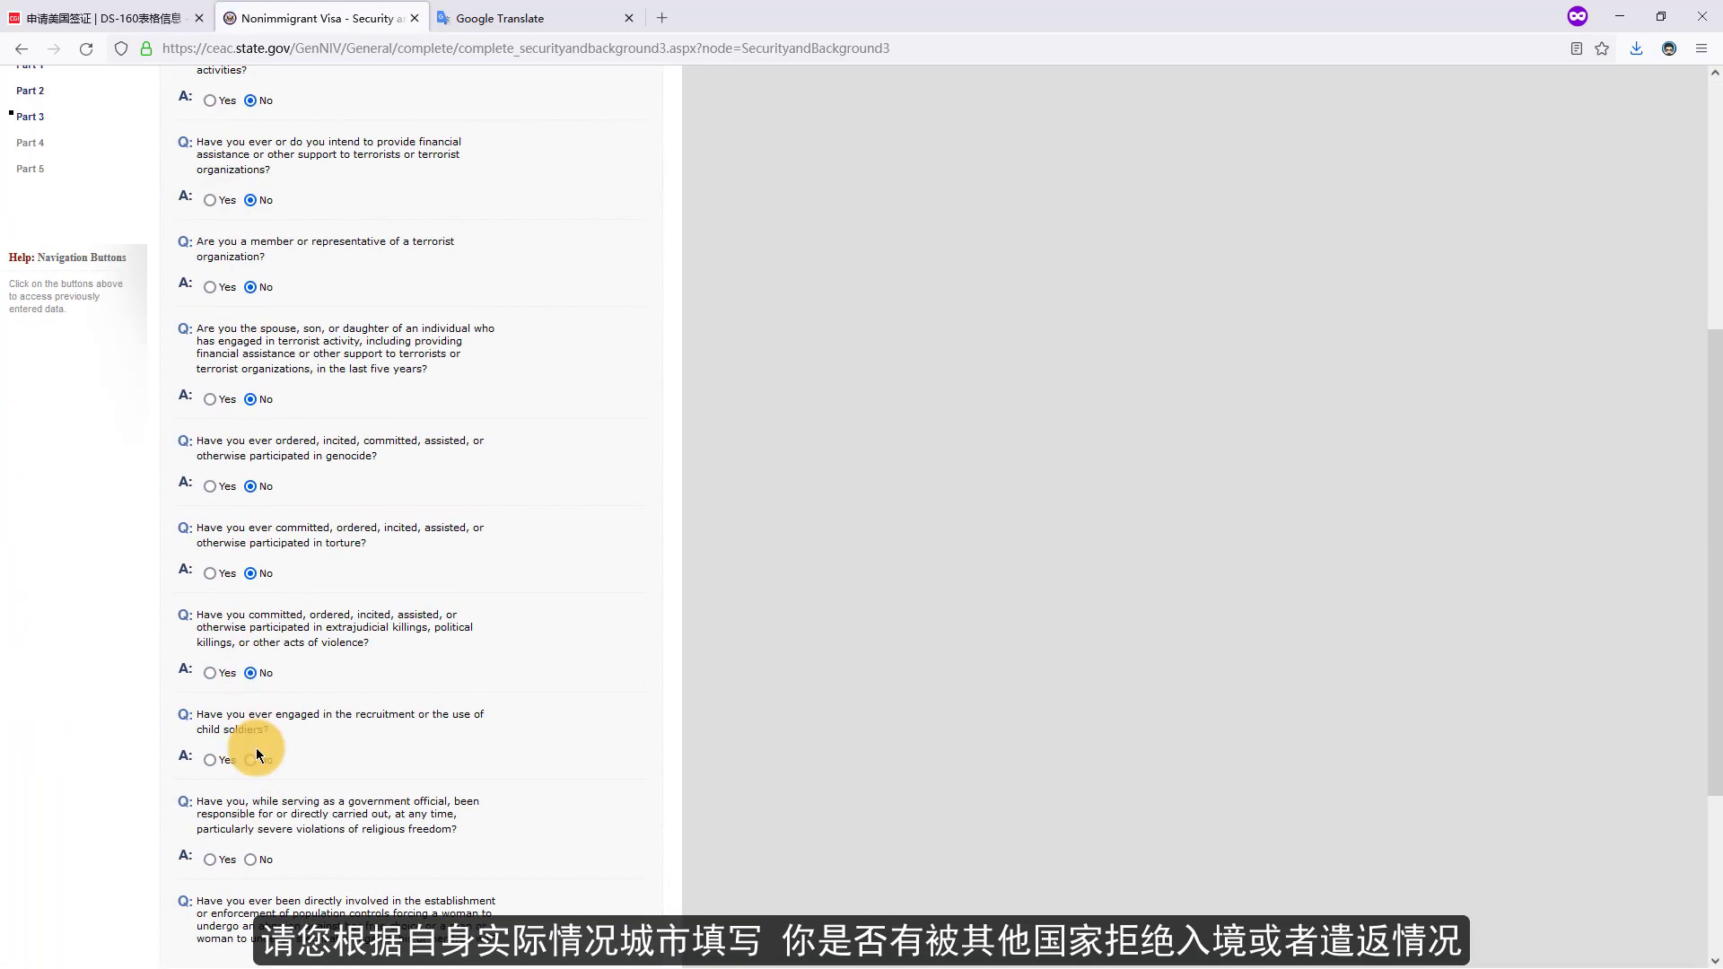
click(250, 760)
scroll(253, 754, down, 3)
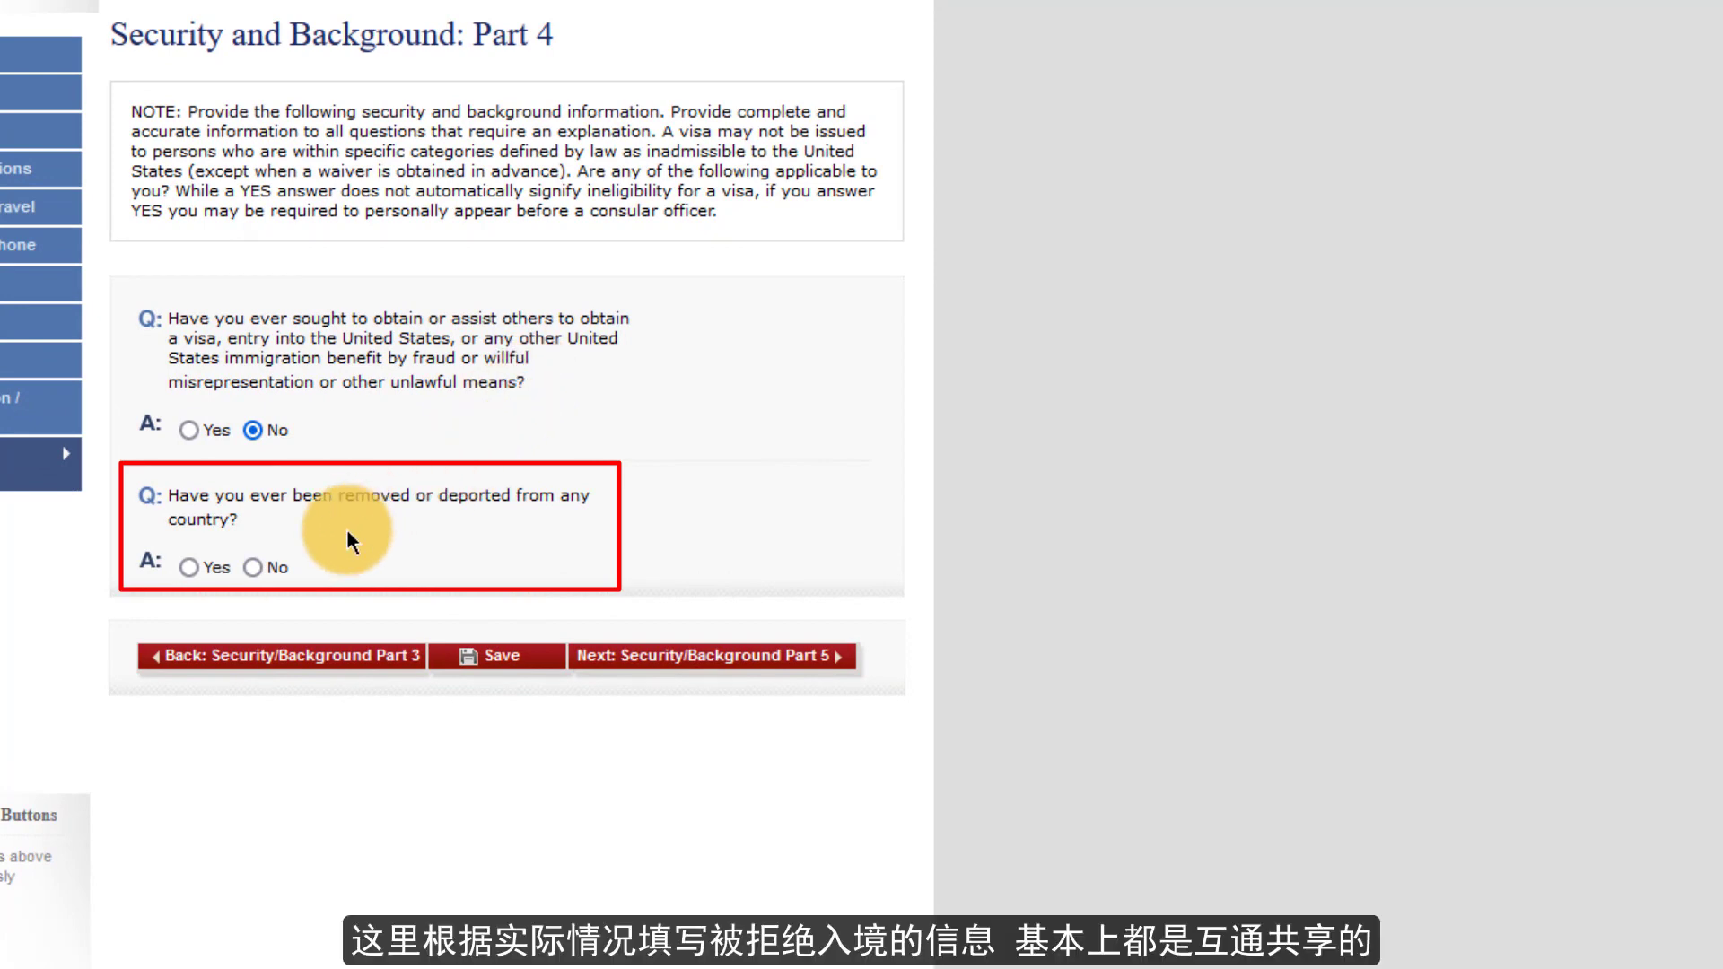
click(252, 568)
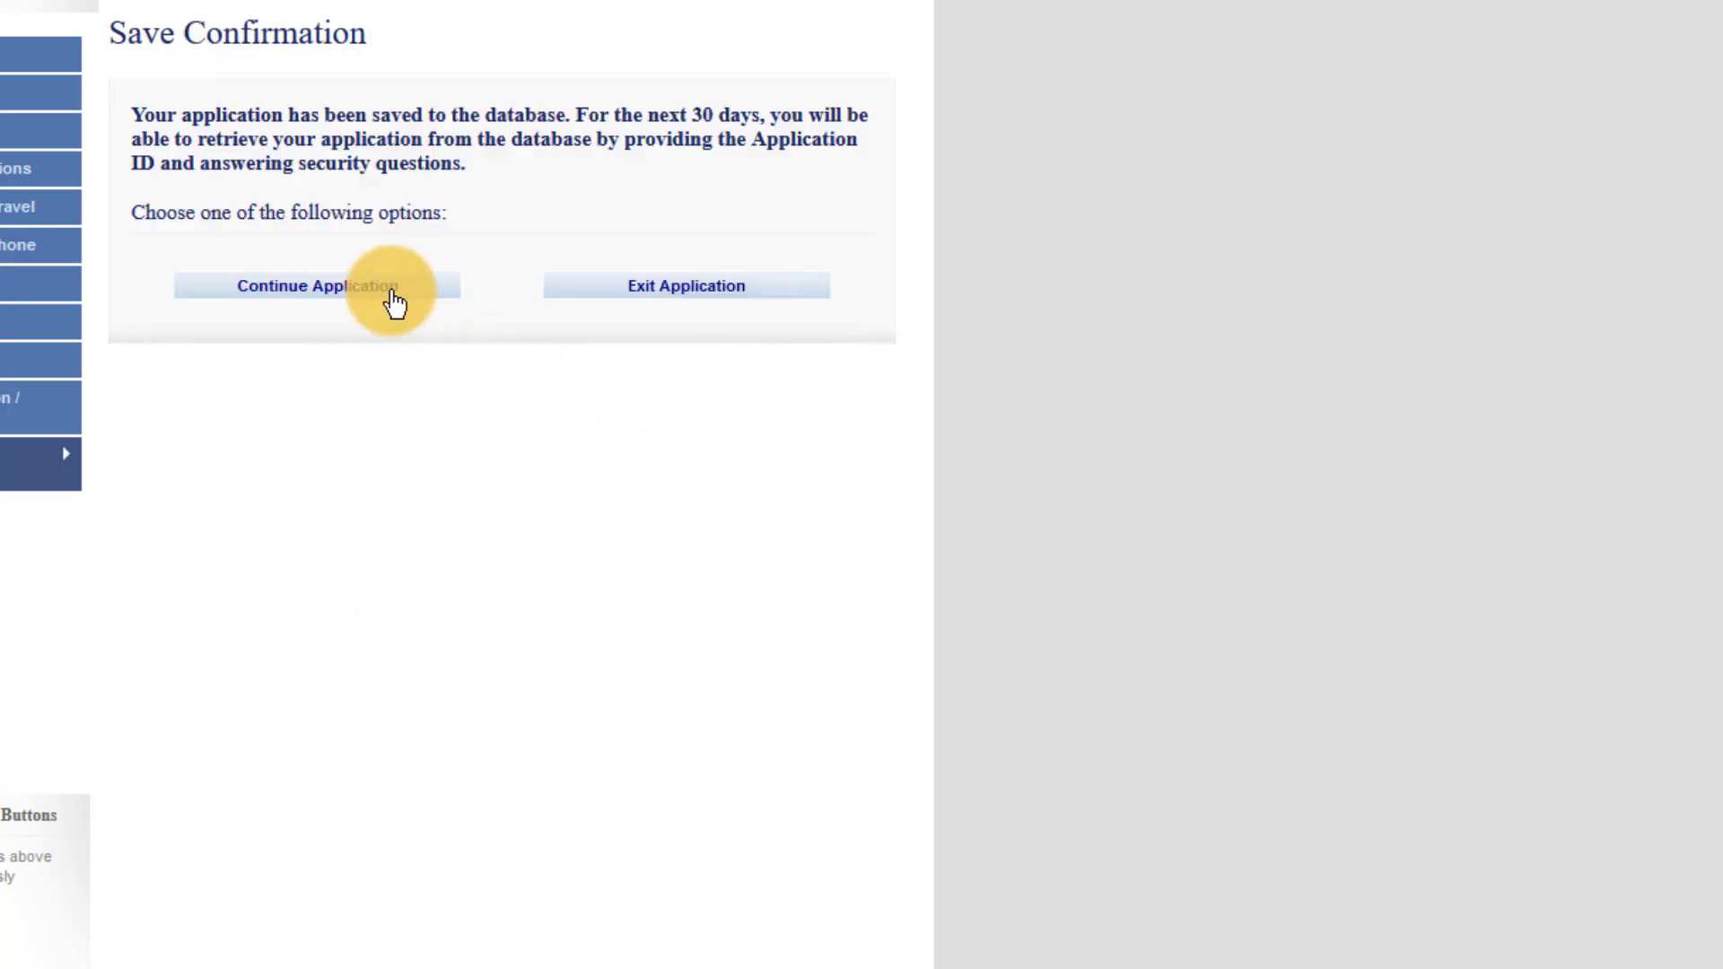
- Continue to Part 5, answer No to the illegal voting question, and save
click(365, 289)
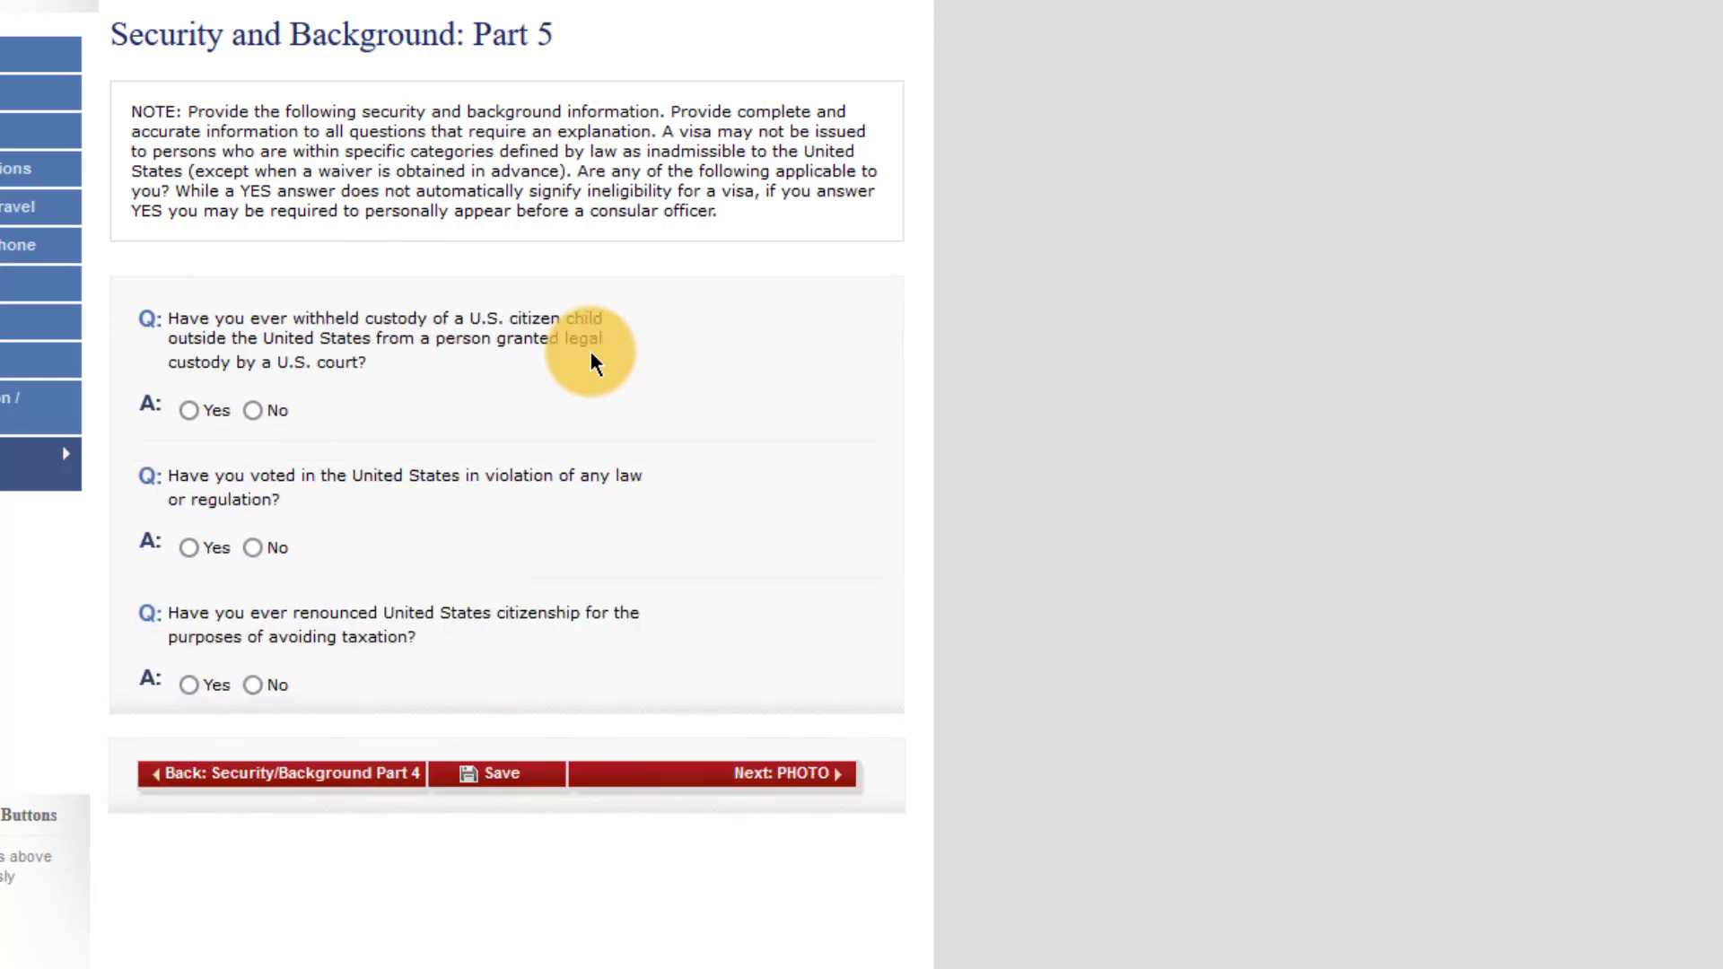
click(252, 548)
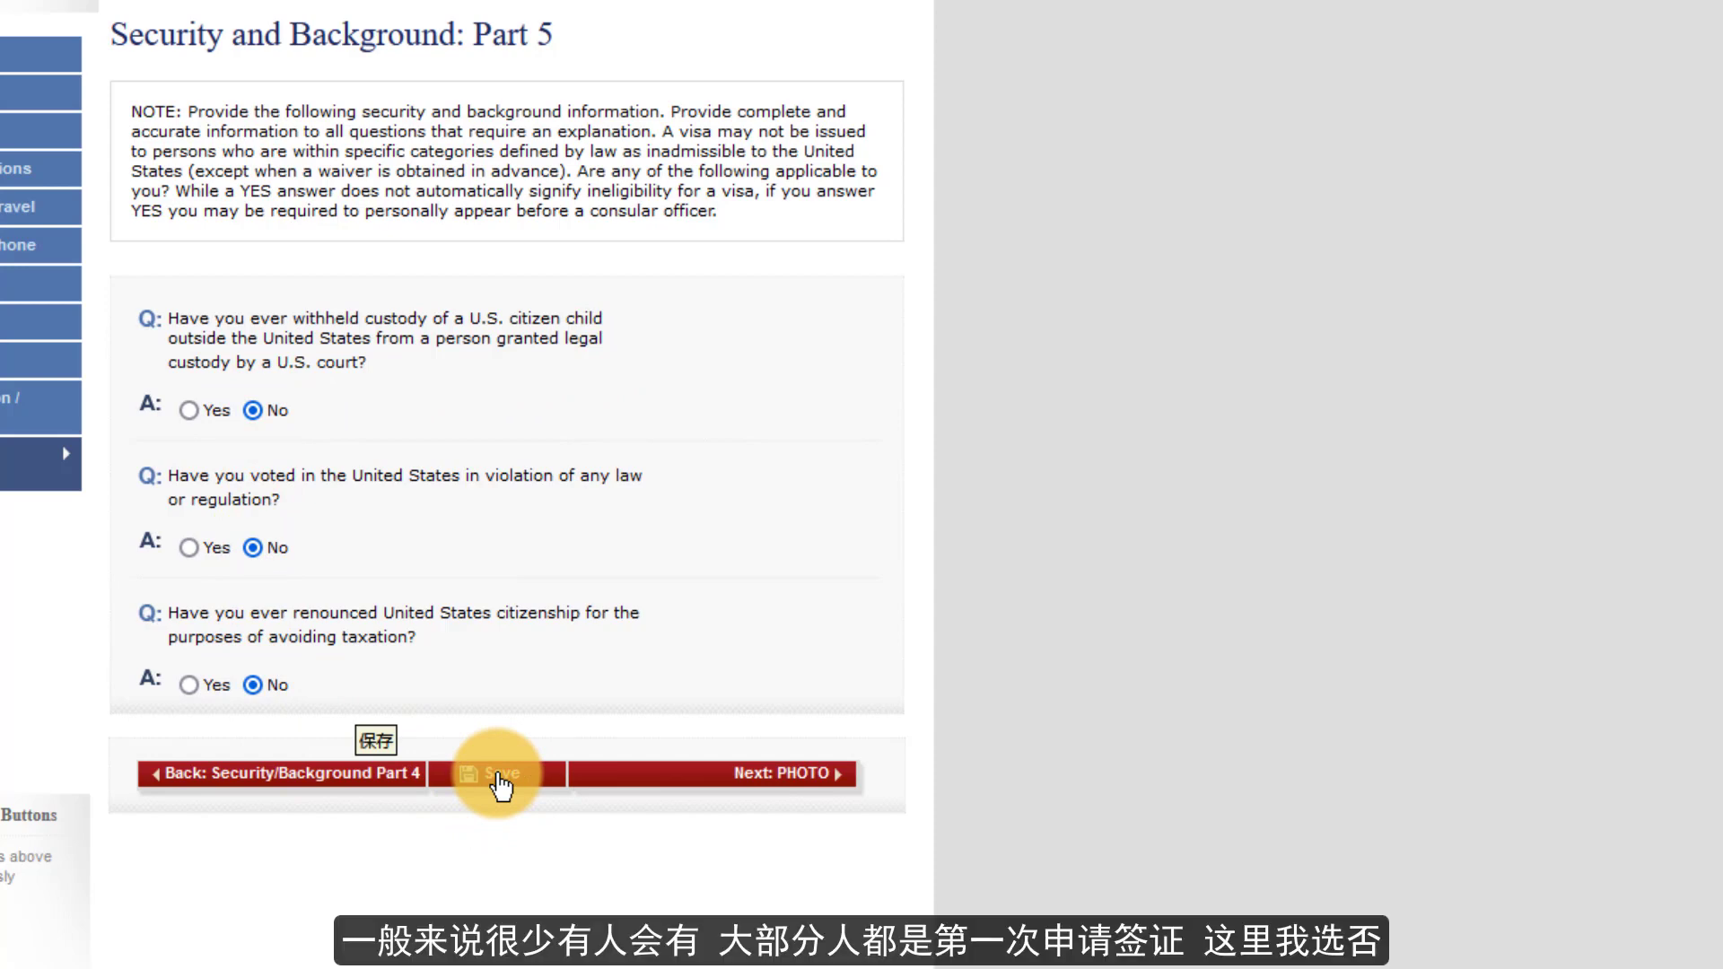
click(498, 777)
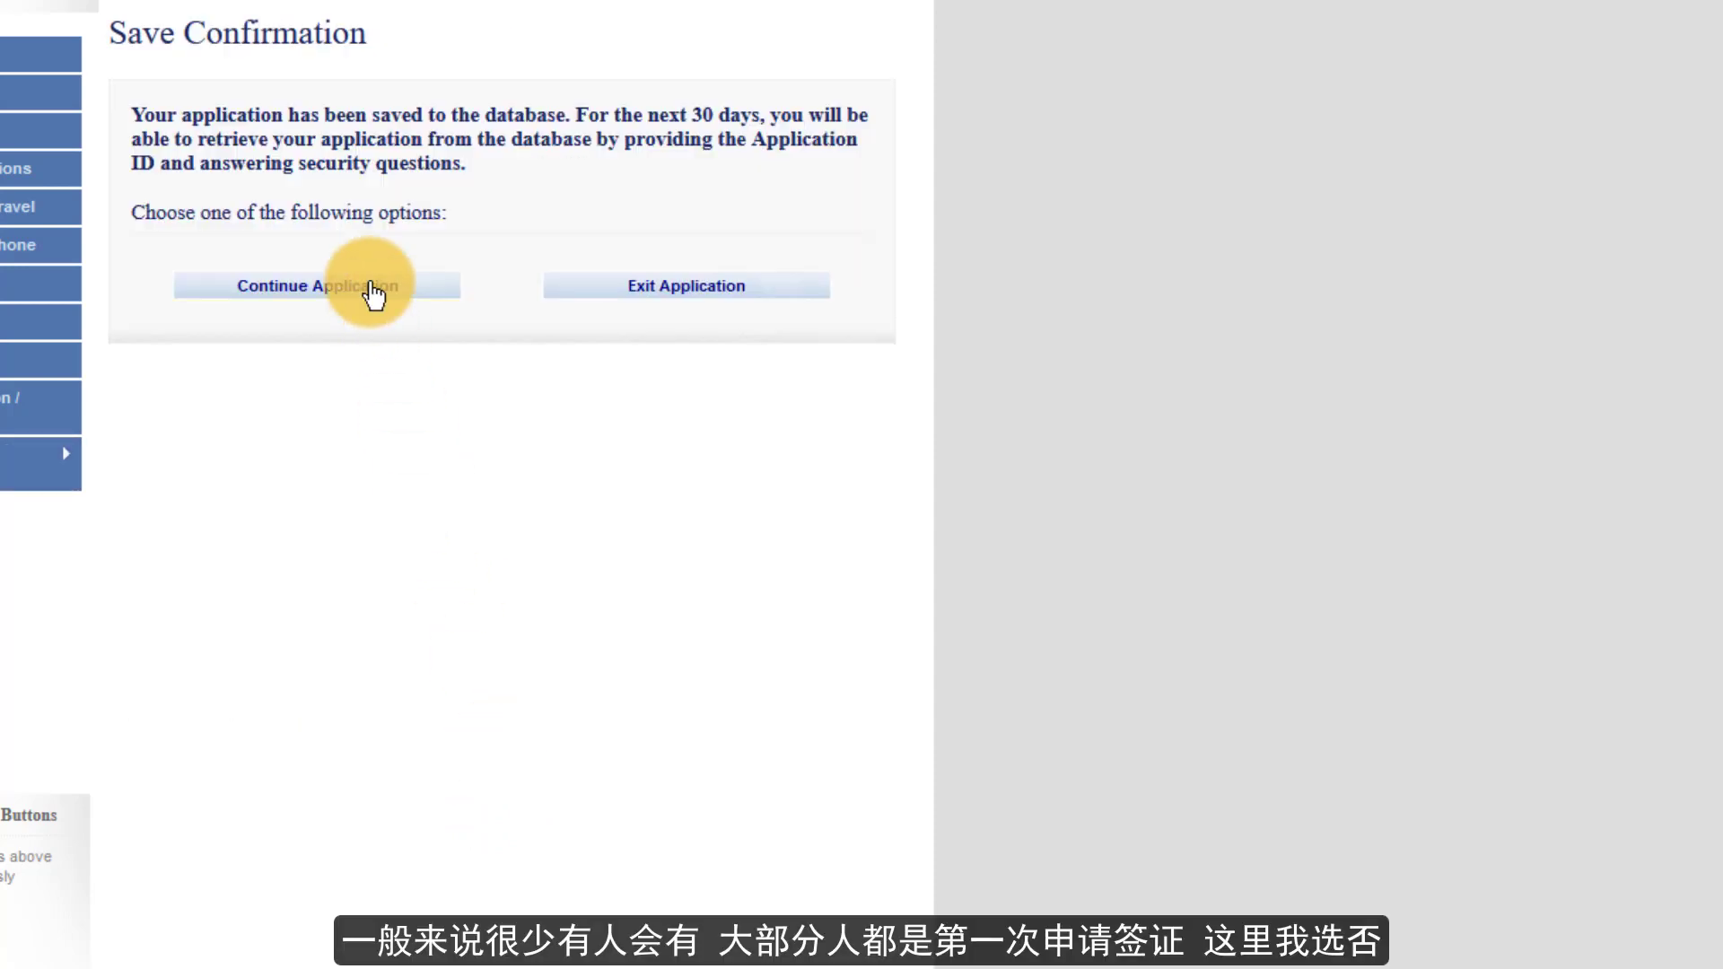